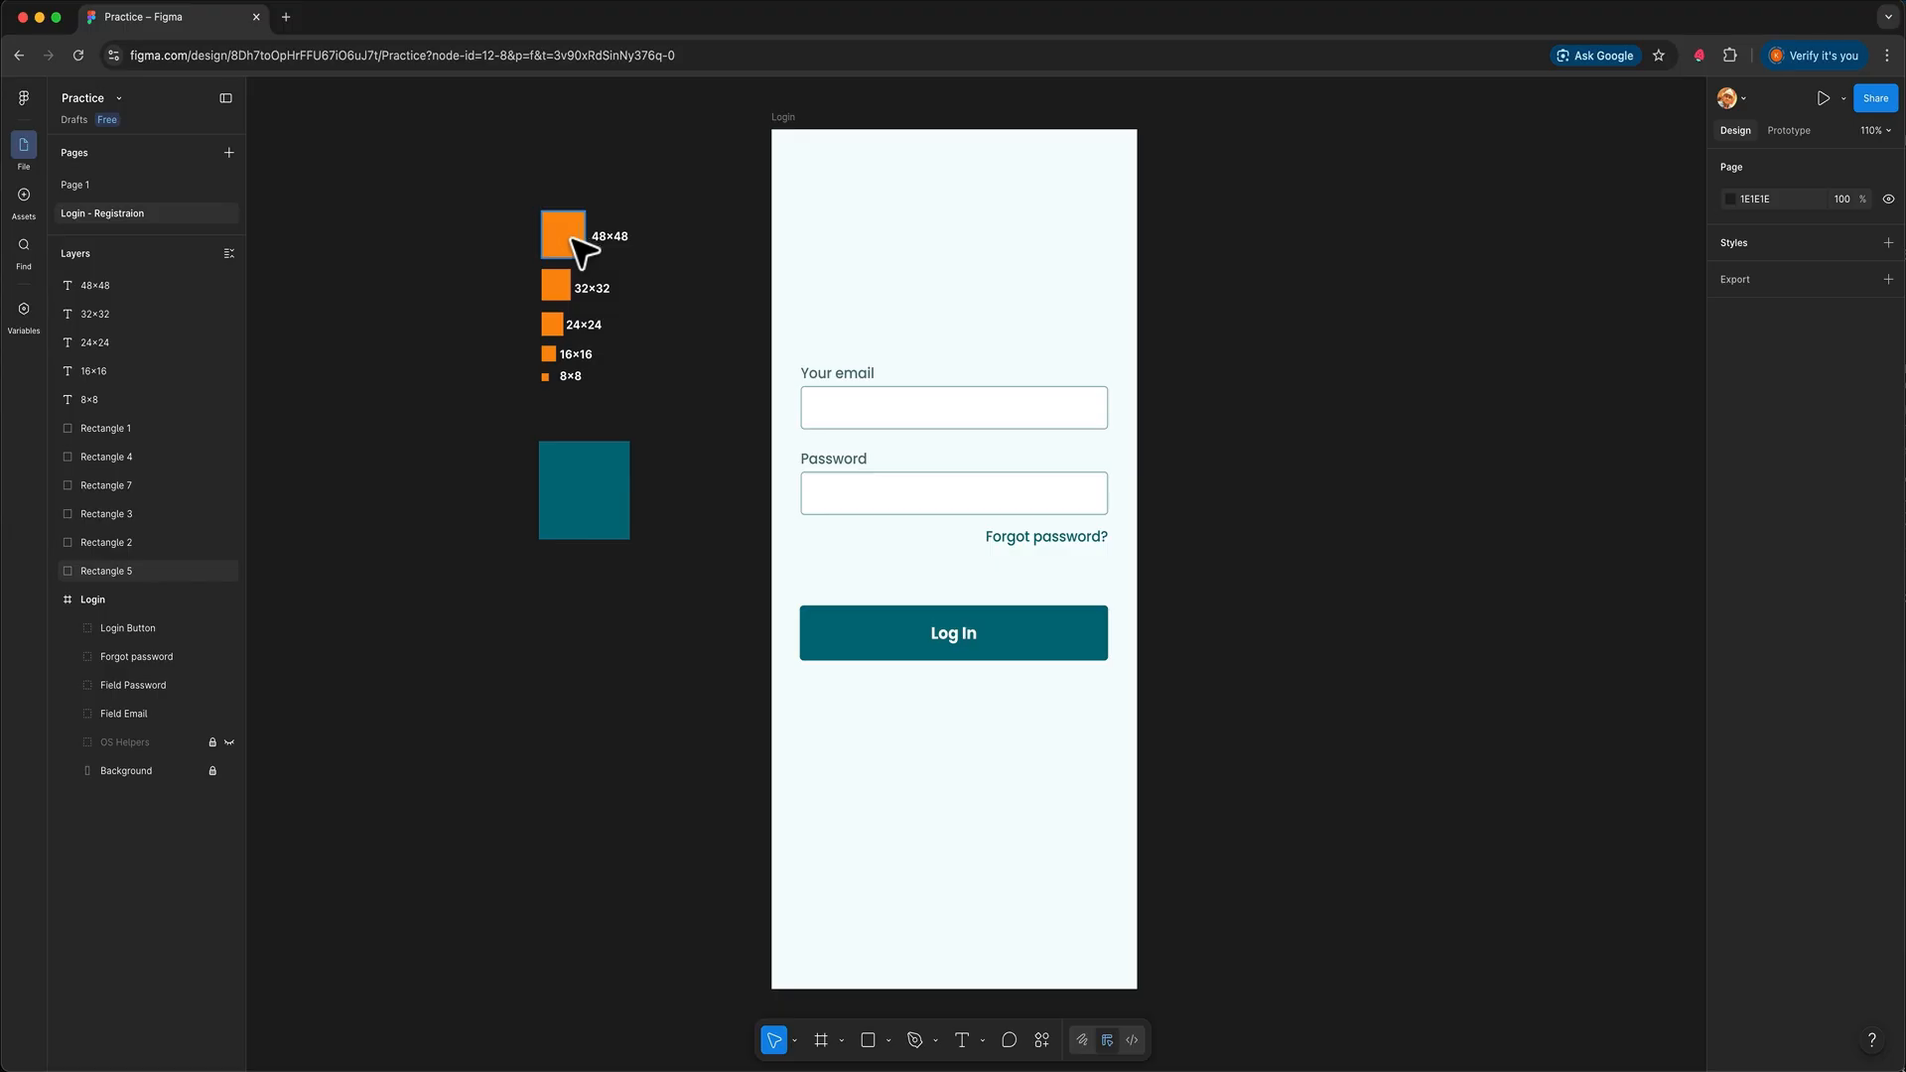
Place the 48×48 orange spacer directly under the Log In button and put a copy of the button further down at Y 636
drag(579, 248, 1094, 689)
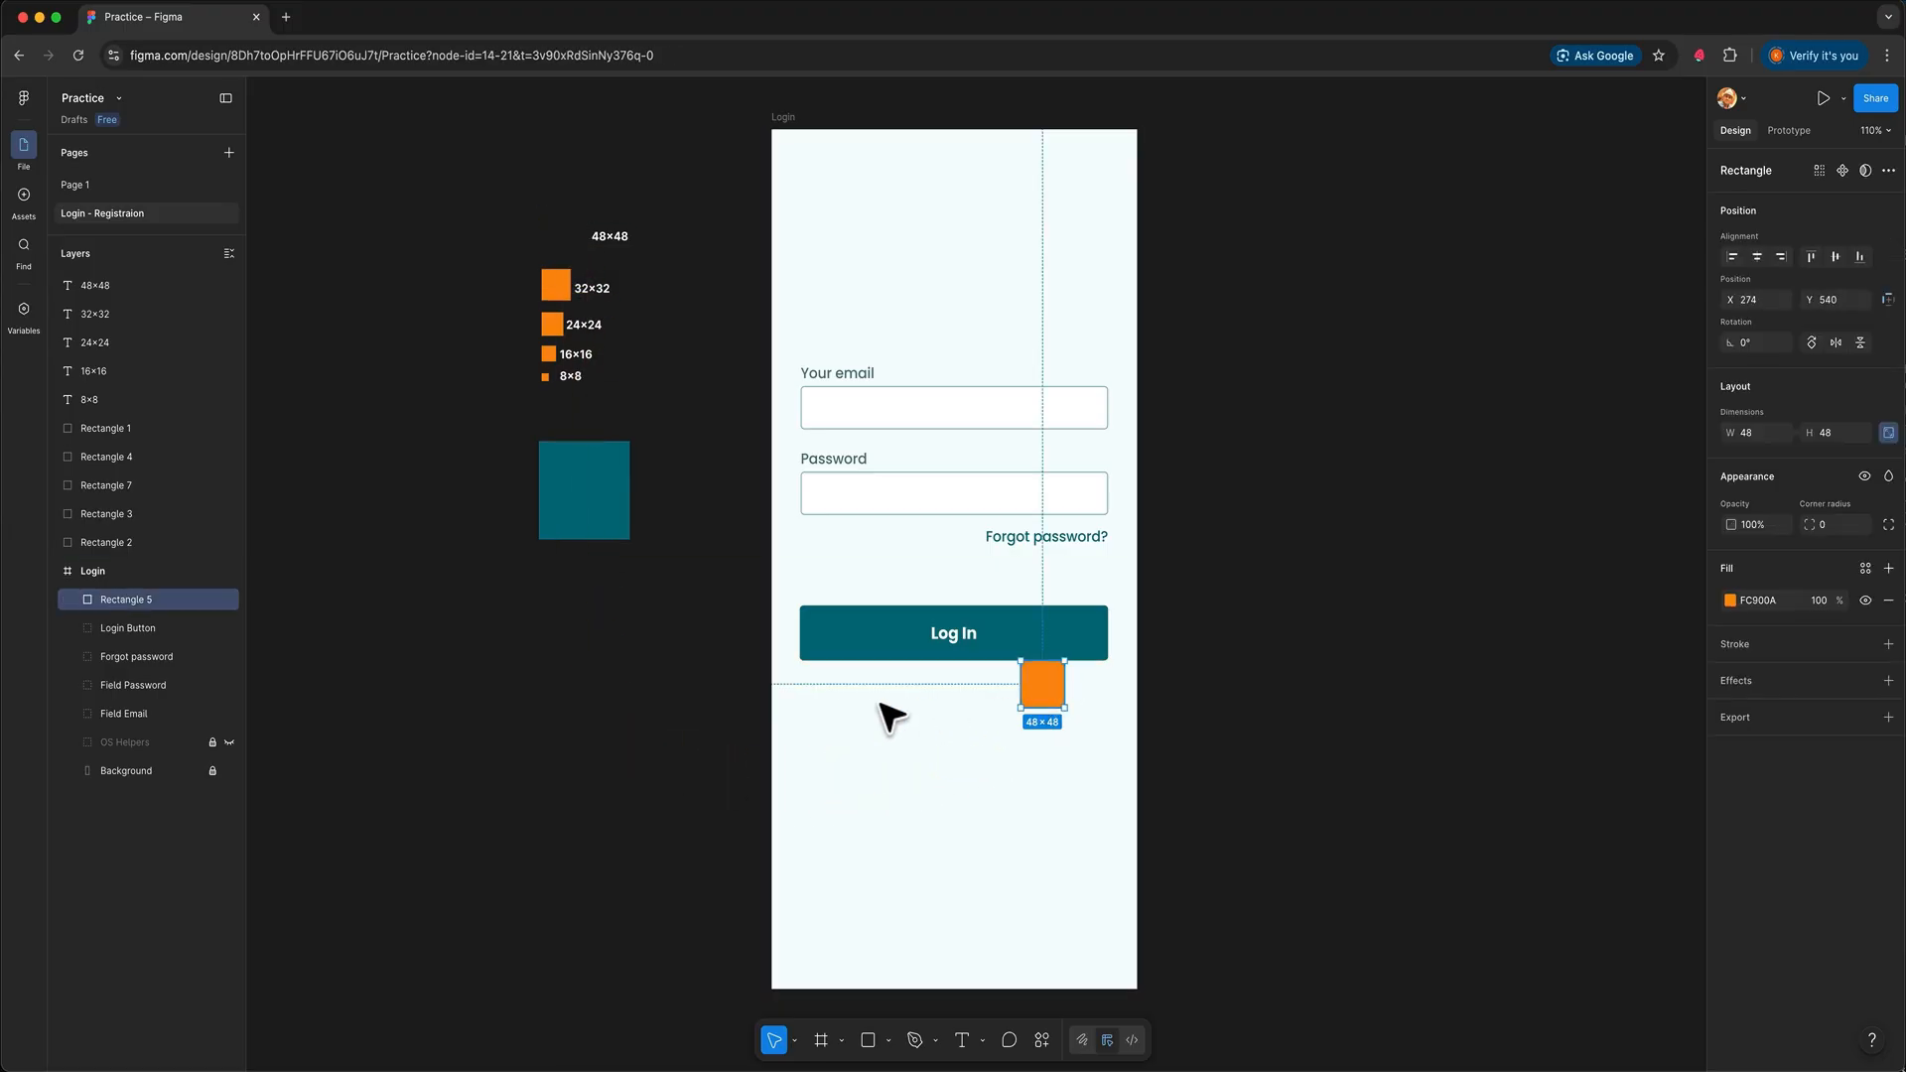
click(1095, 641)
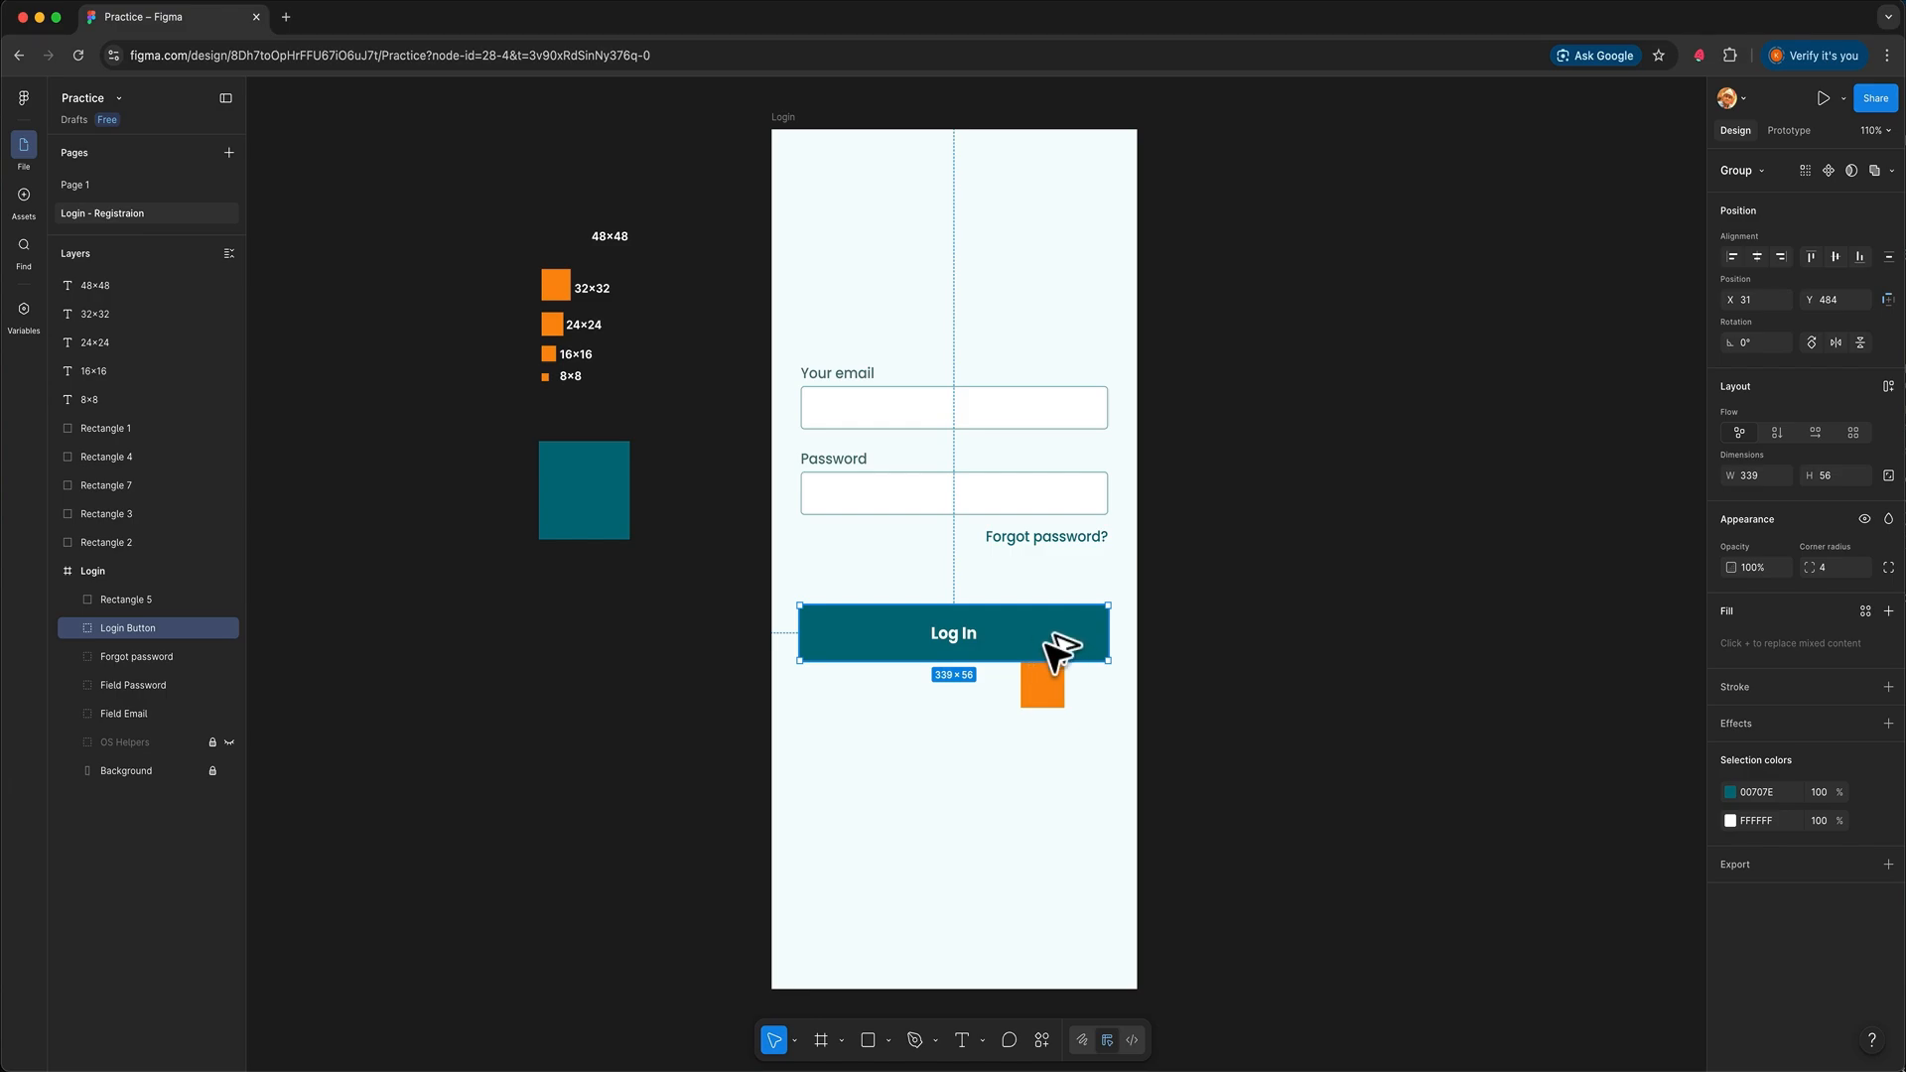
drag(1059, 646, 990, 772)
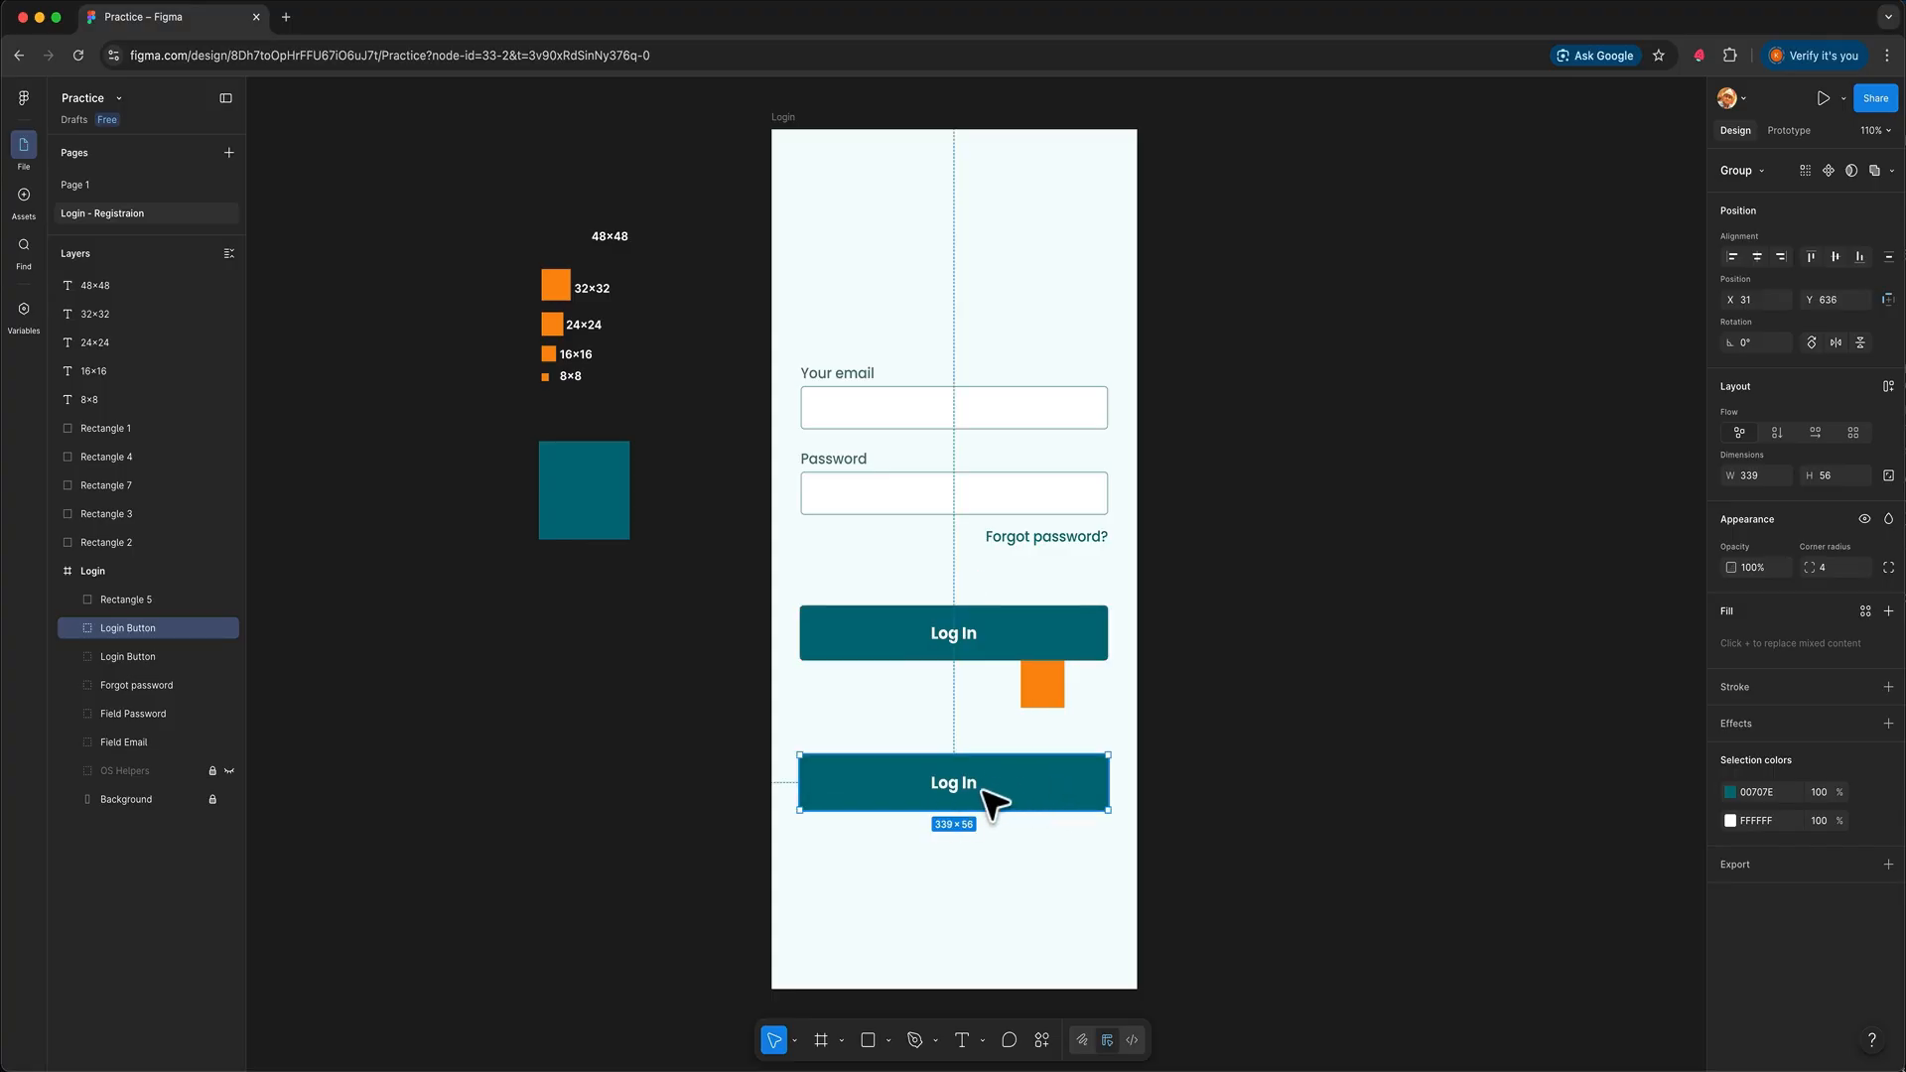
Duplicate the Forgot password group and place the copy directly above the lower Log In button, at Y 592
click(1024, 556)
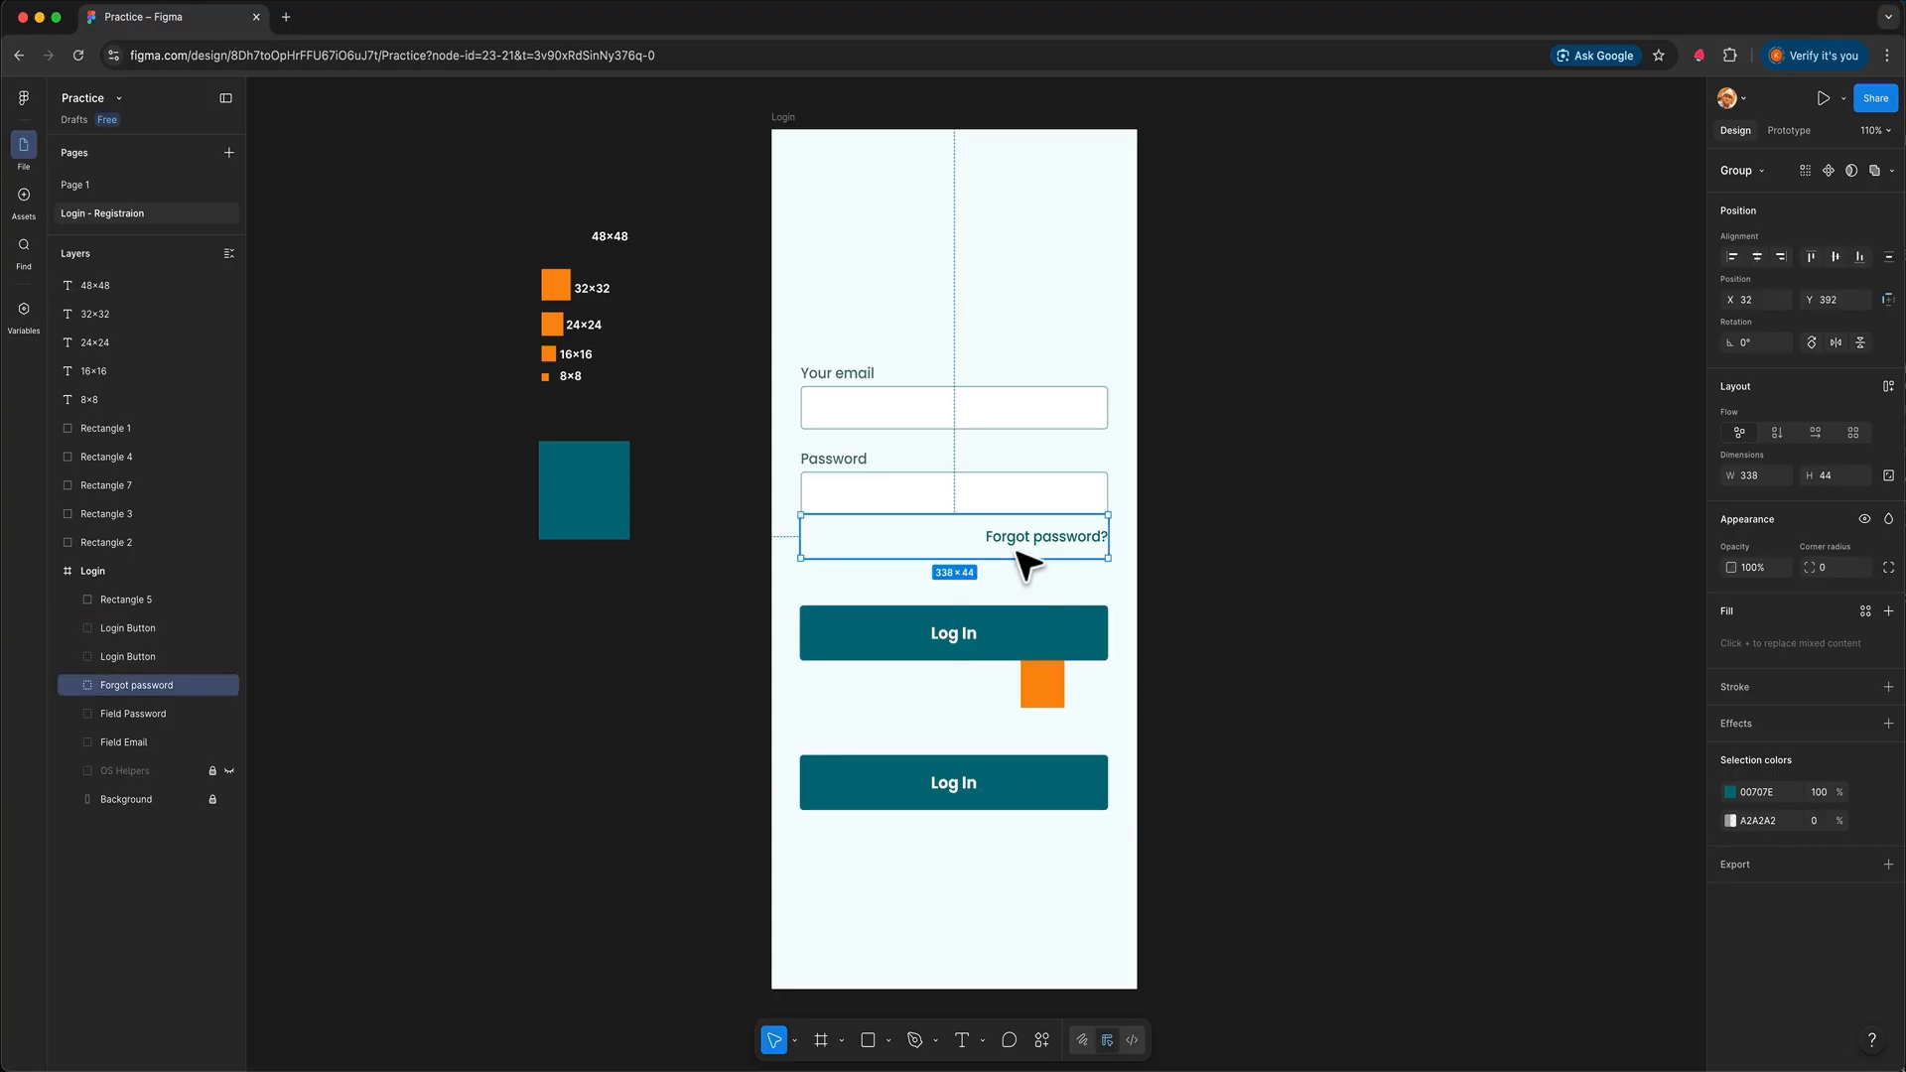
key(alt)
drag(1034, 551, 1027, 759)
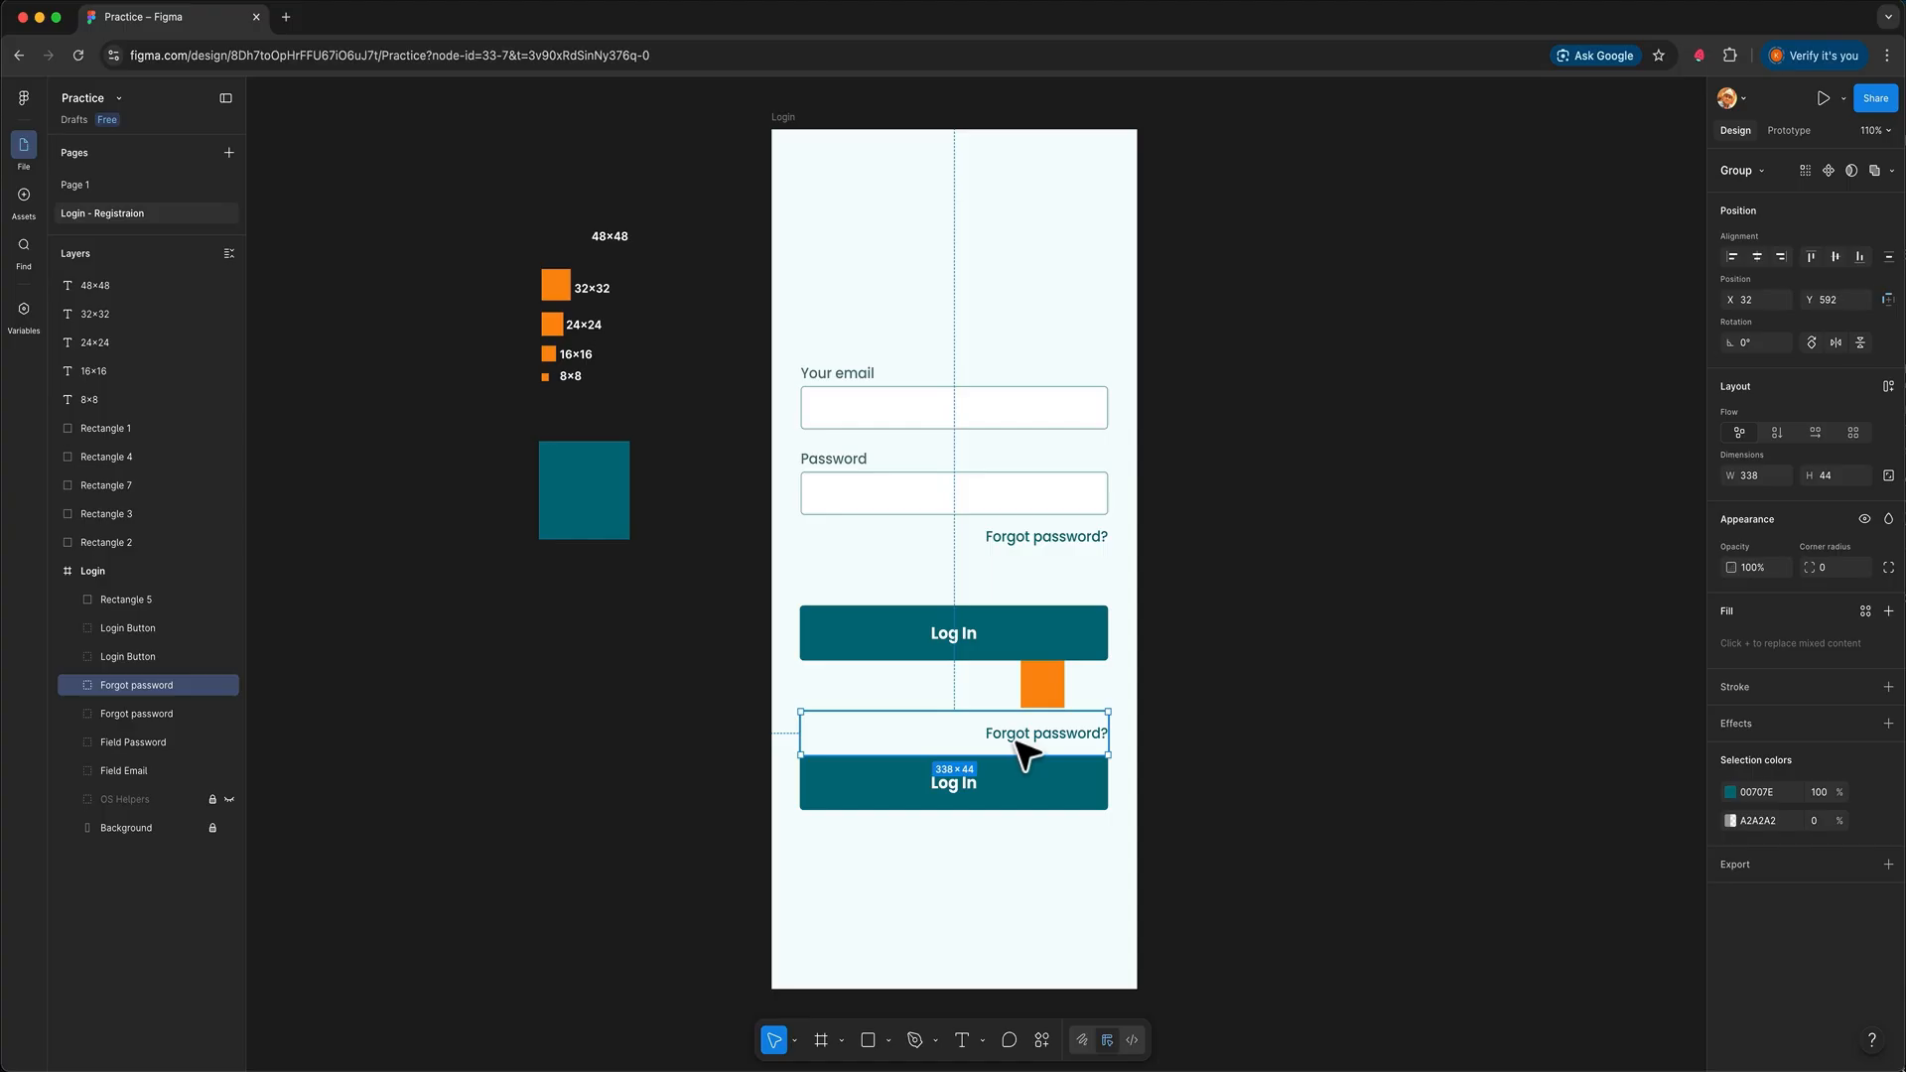
Replace the copied link's text with "Don't have an account?"
double_click(1015, 740)
double_click(1005, 738)
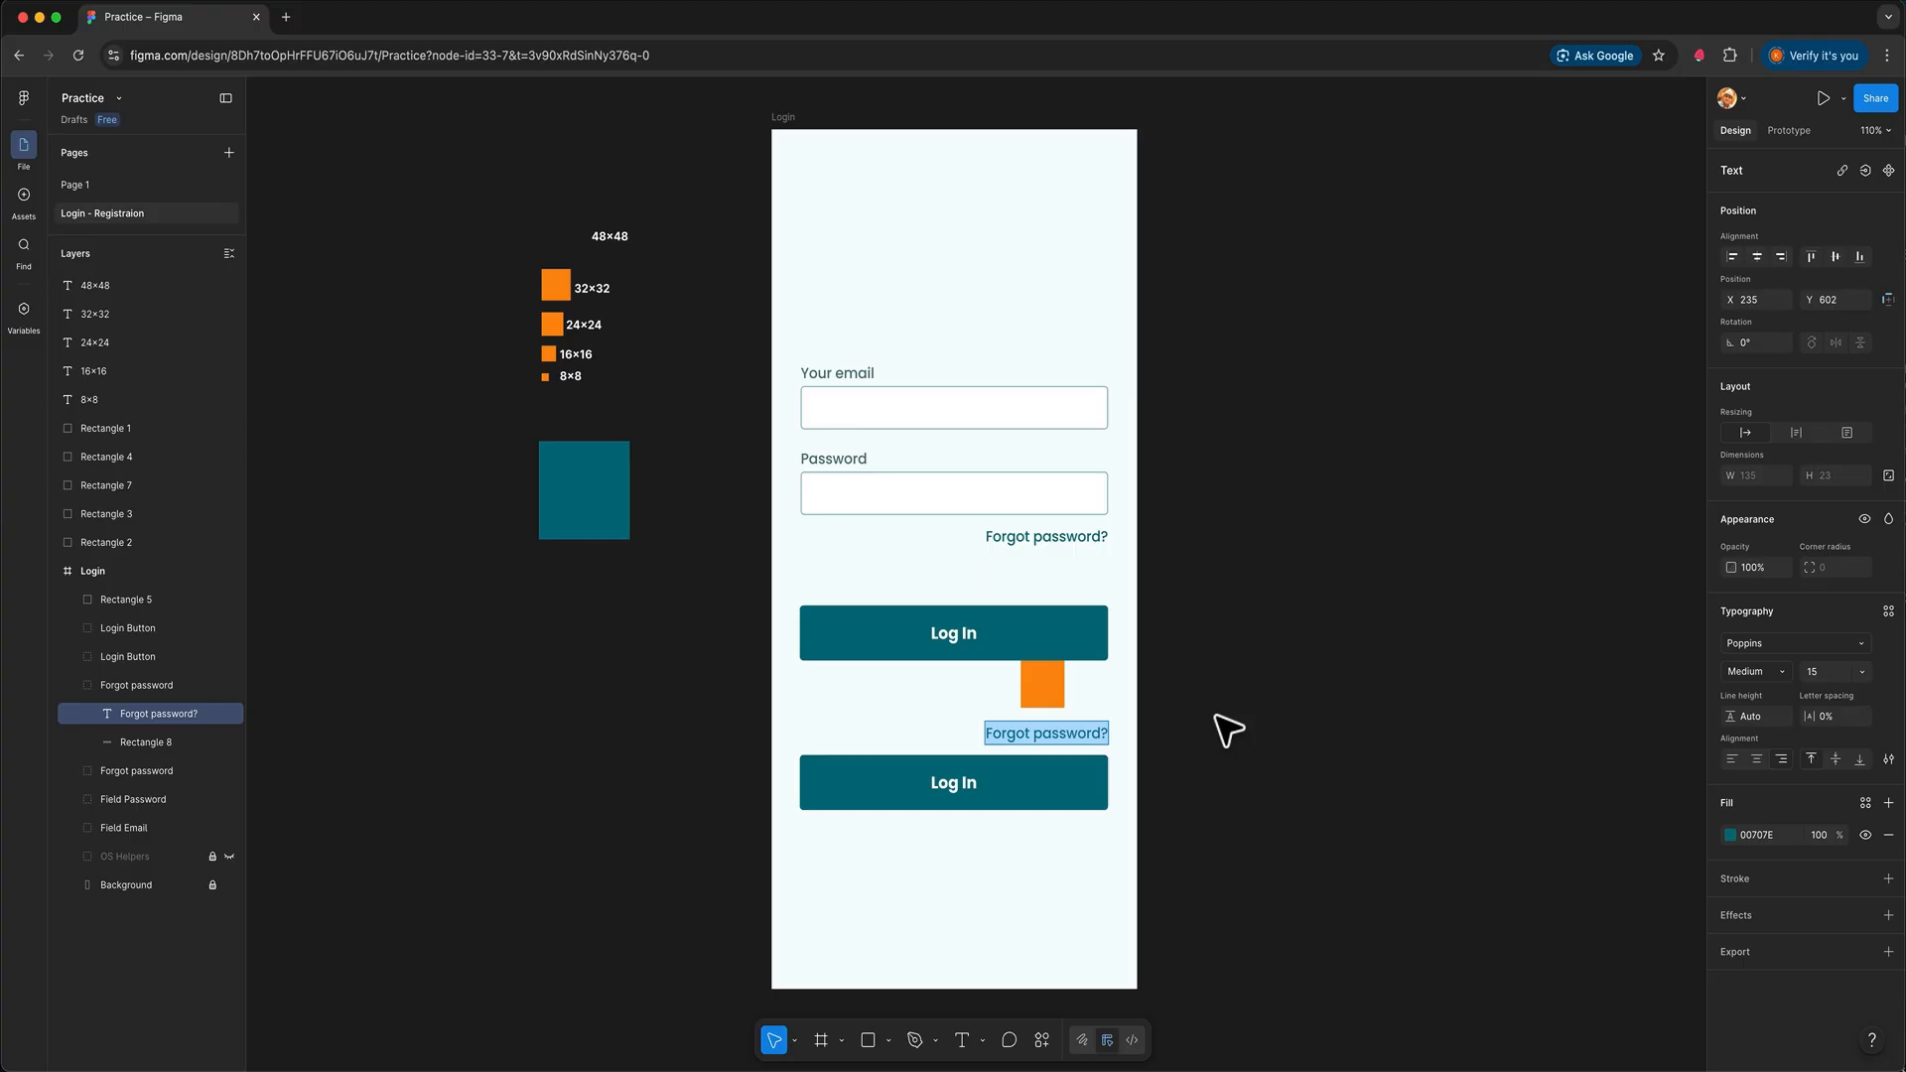
text(Don’)
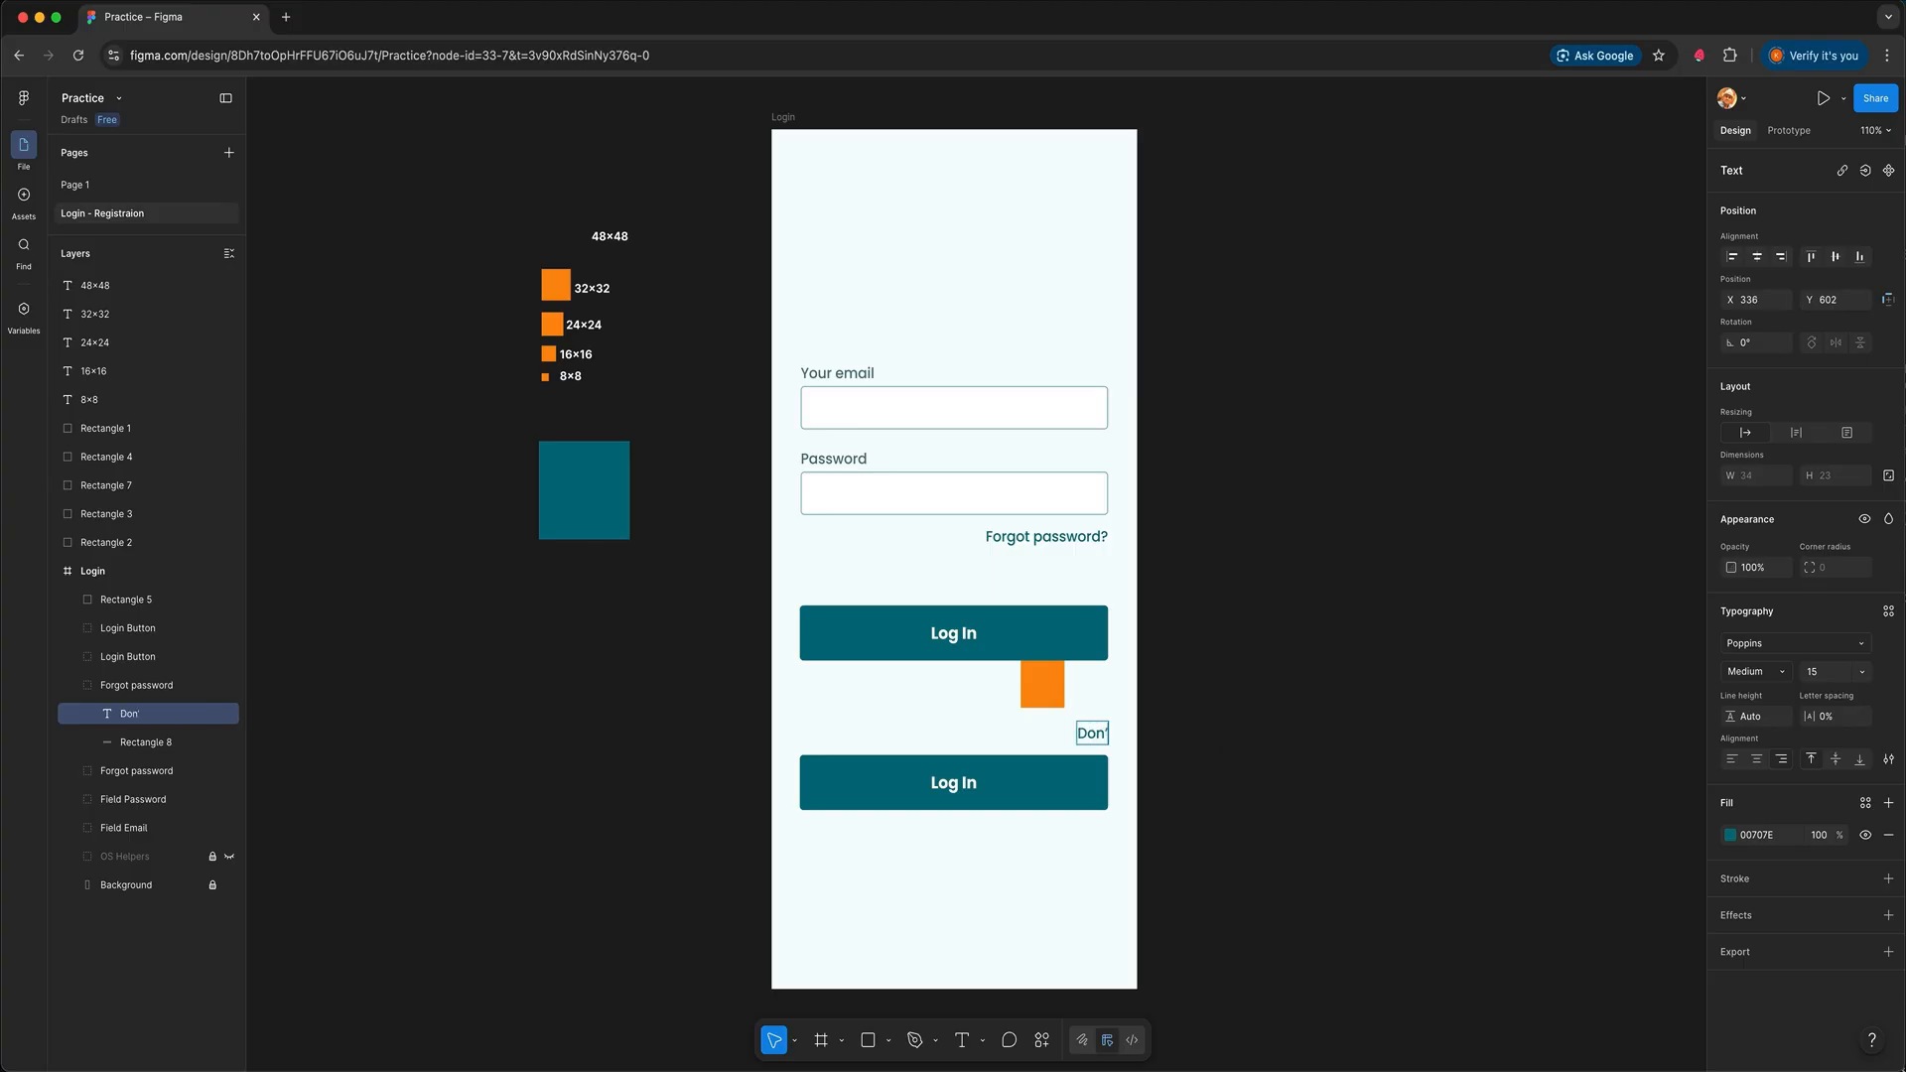
text(t have an account)
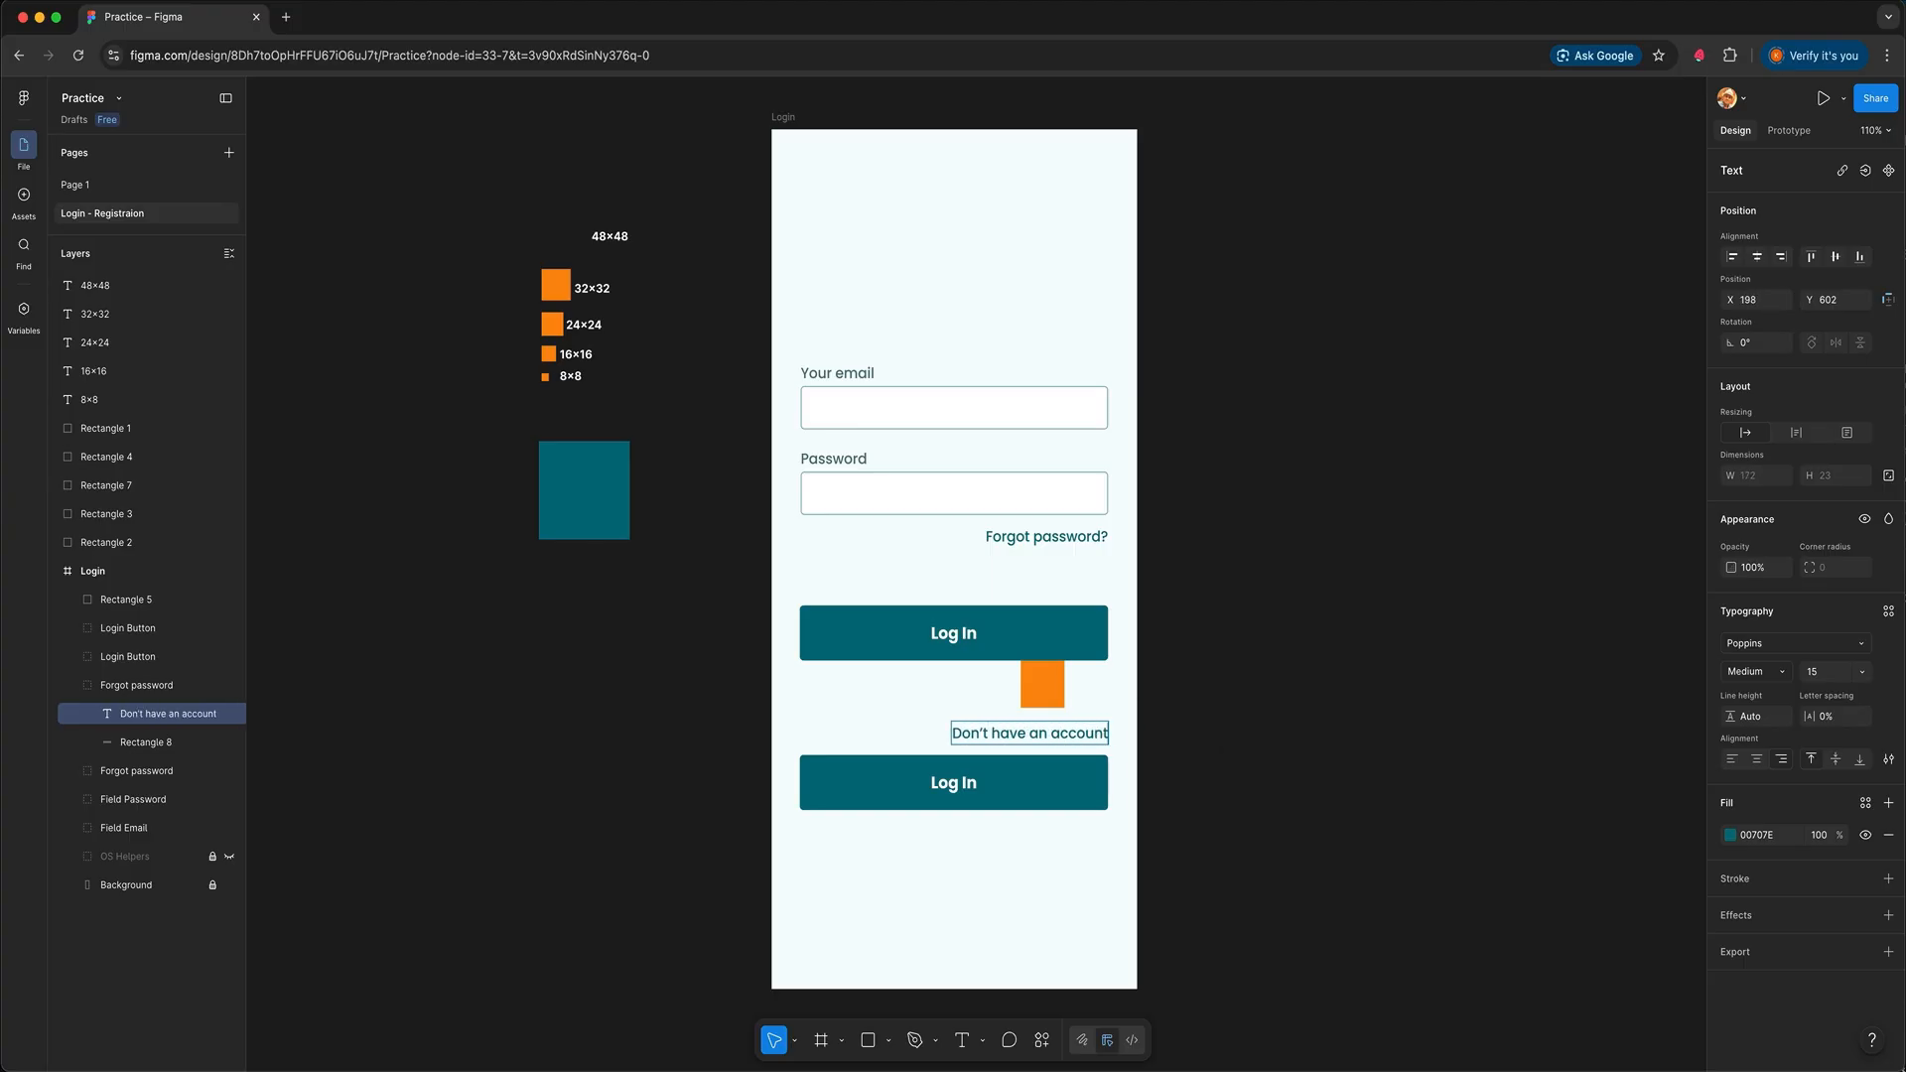
text(?)
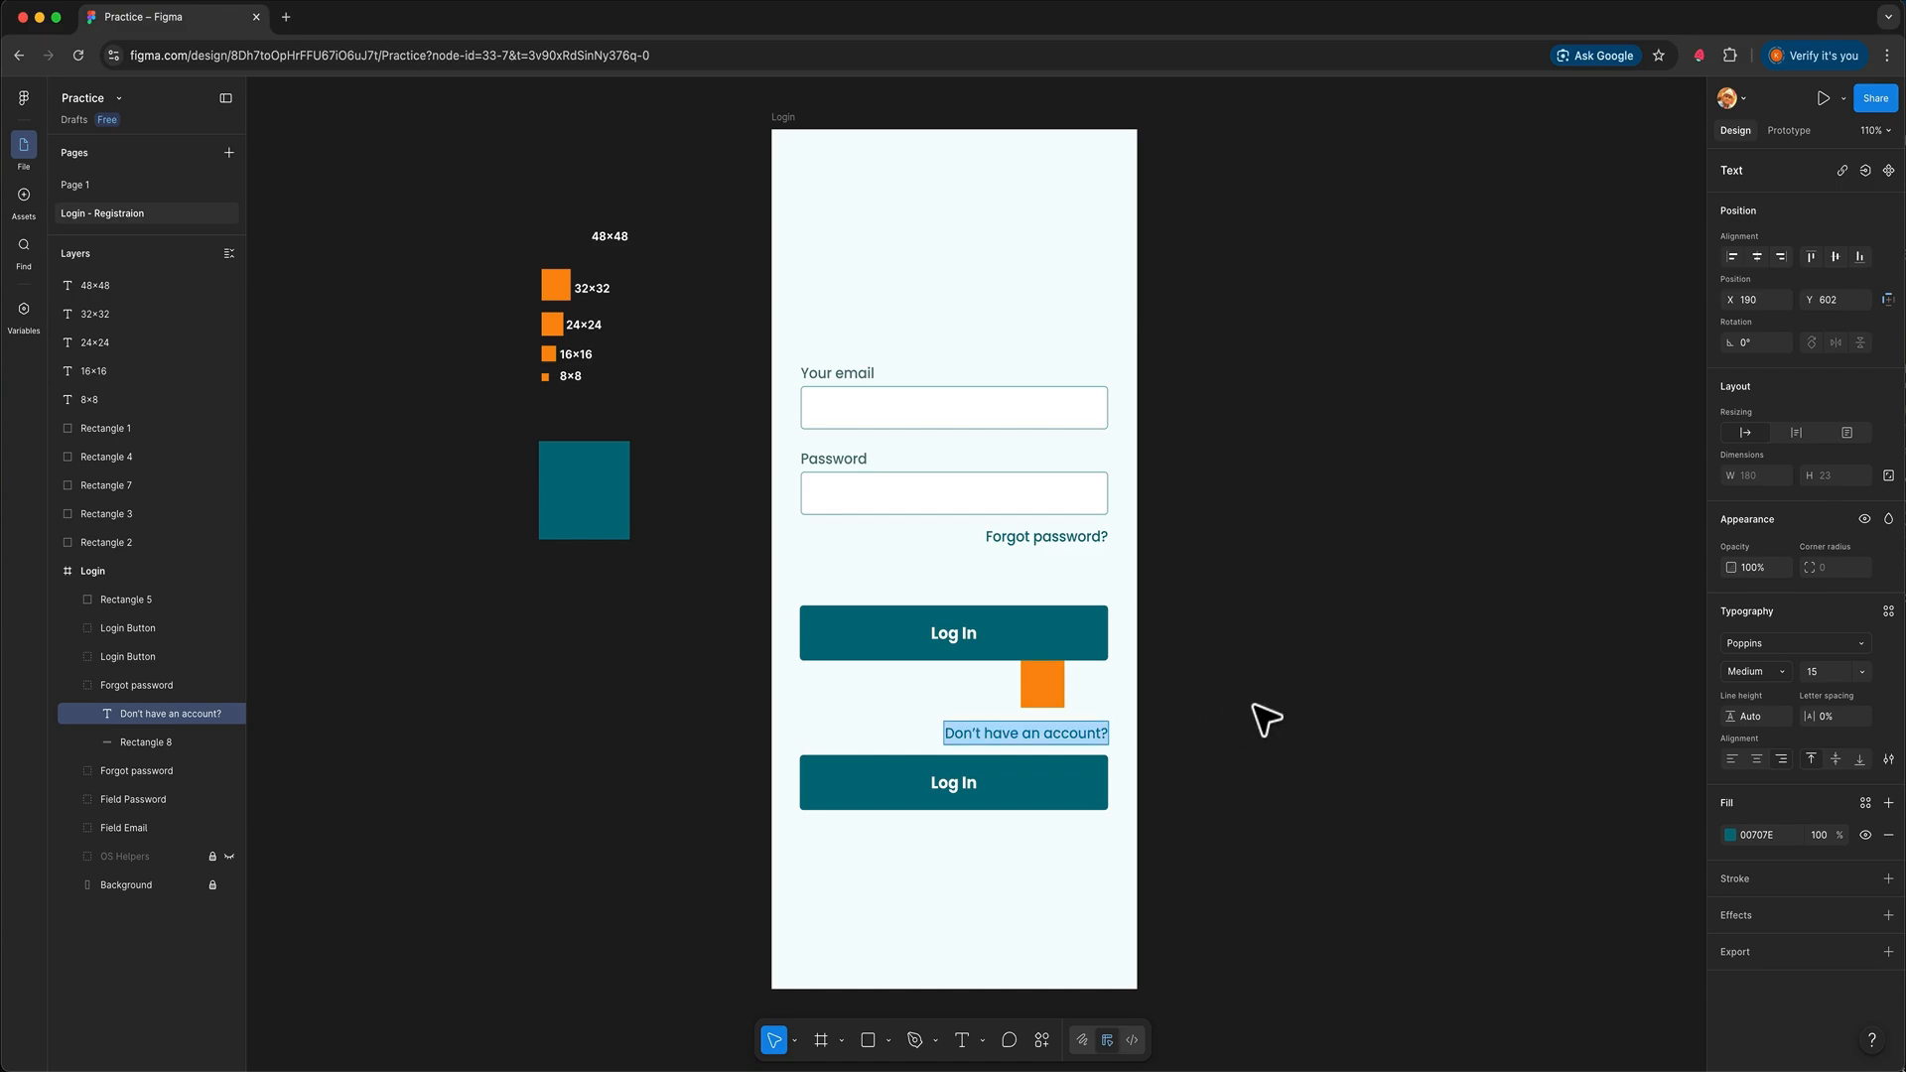
Center-align the "Don't have an account?" text and widen its text box to 338, starting at X 32
key(Escape)
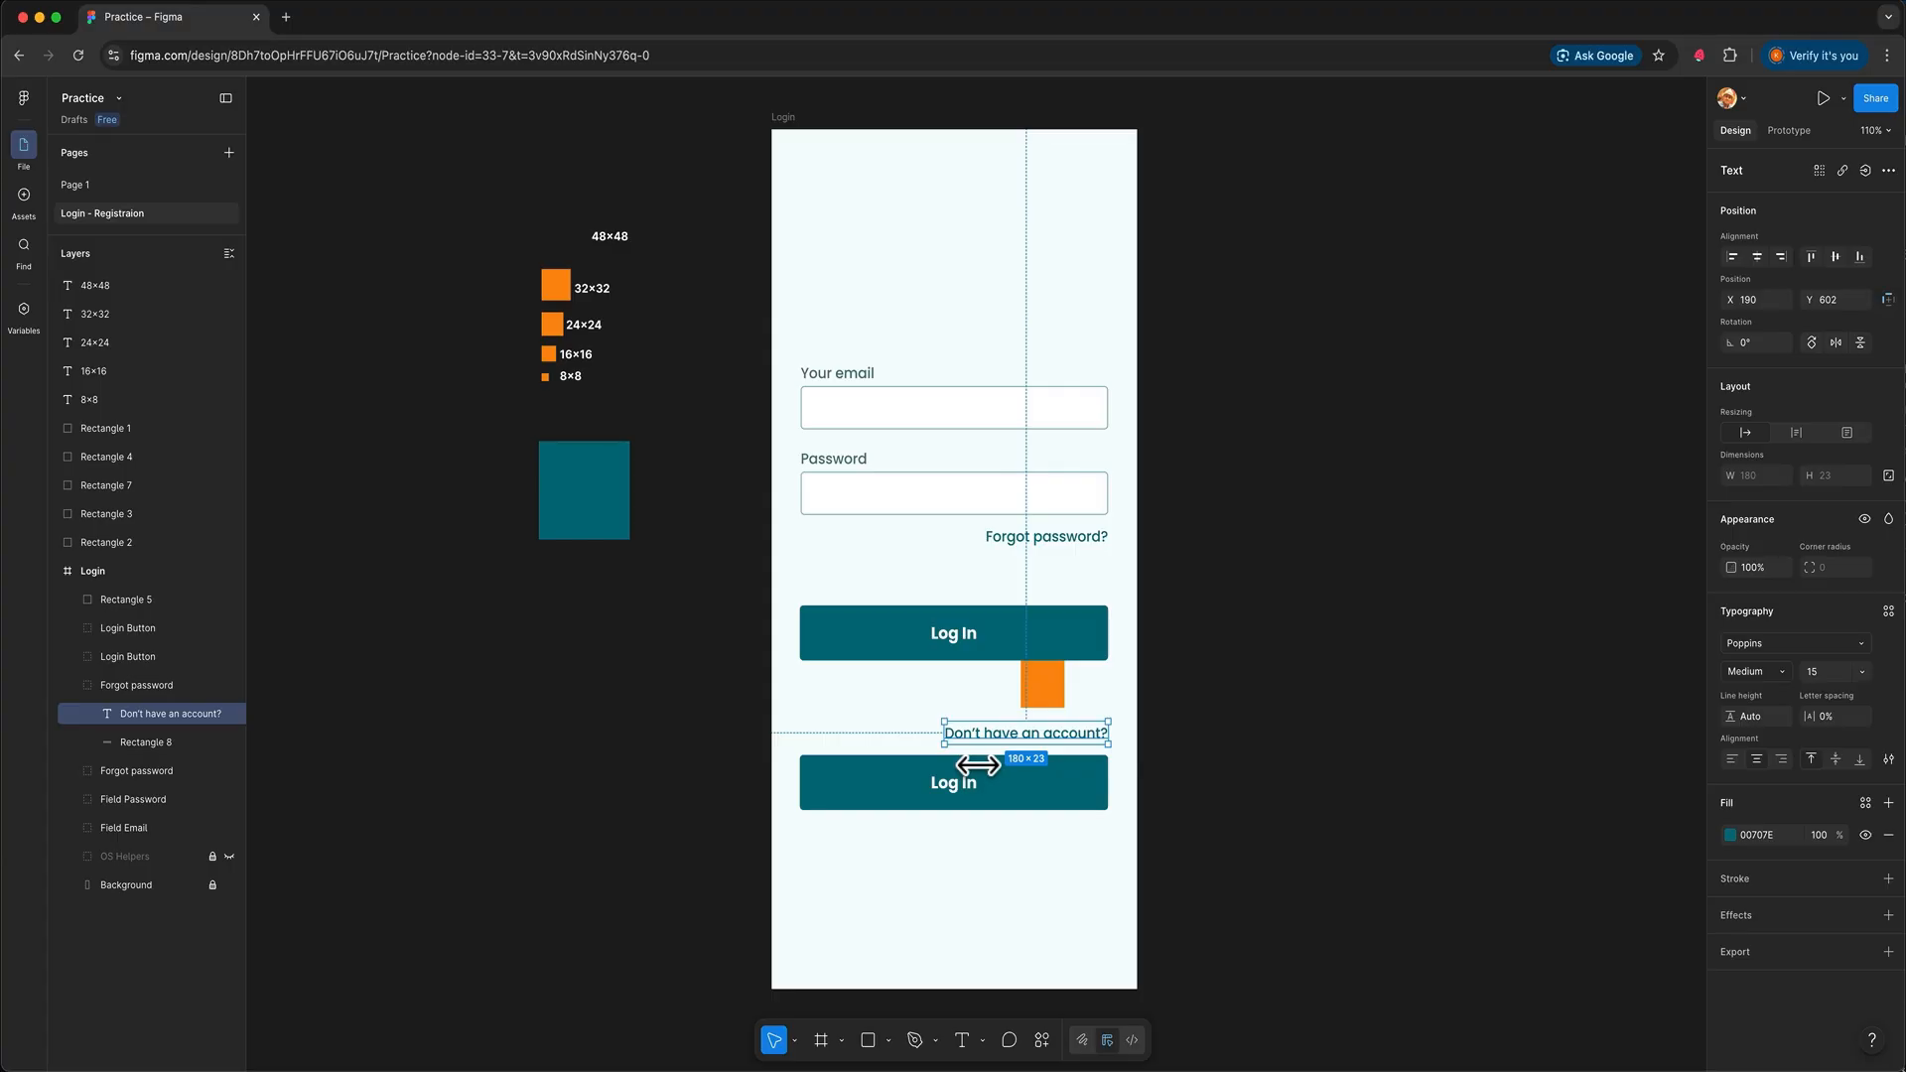
drag(978, 764, 840, 766)
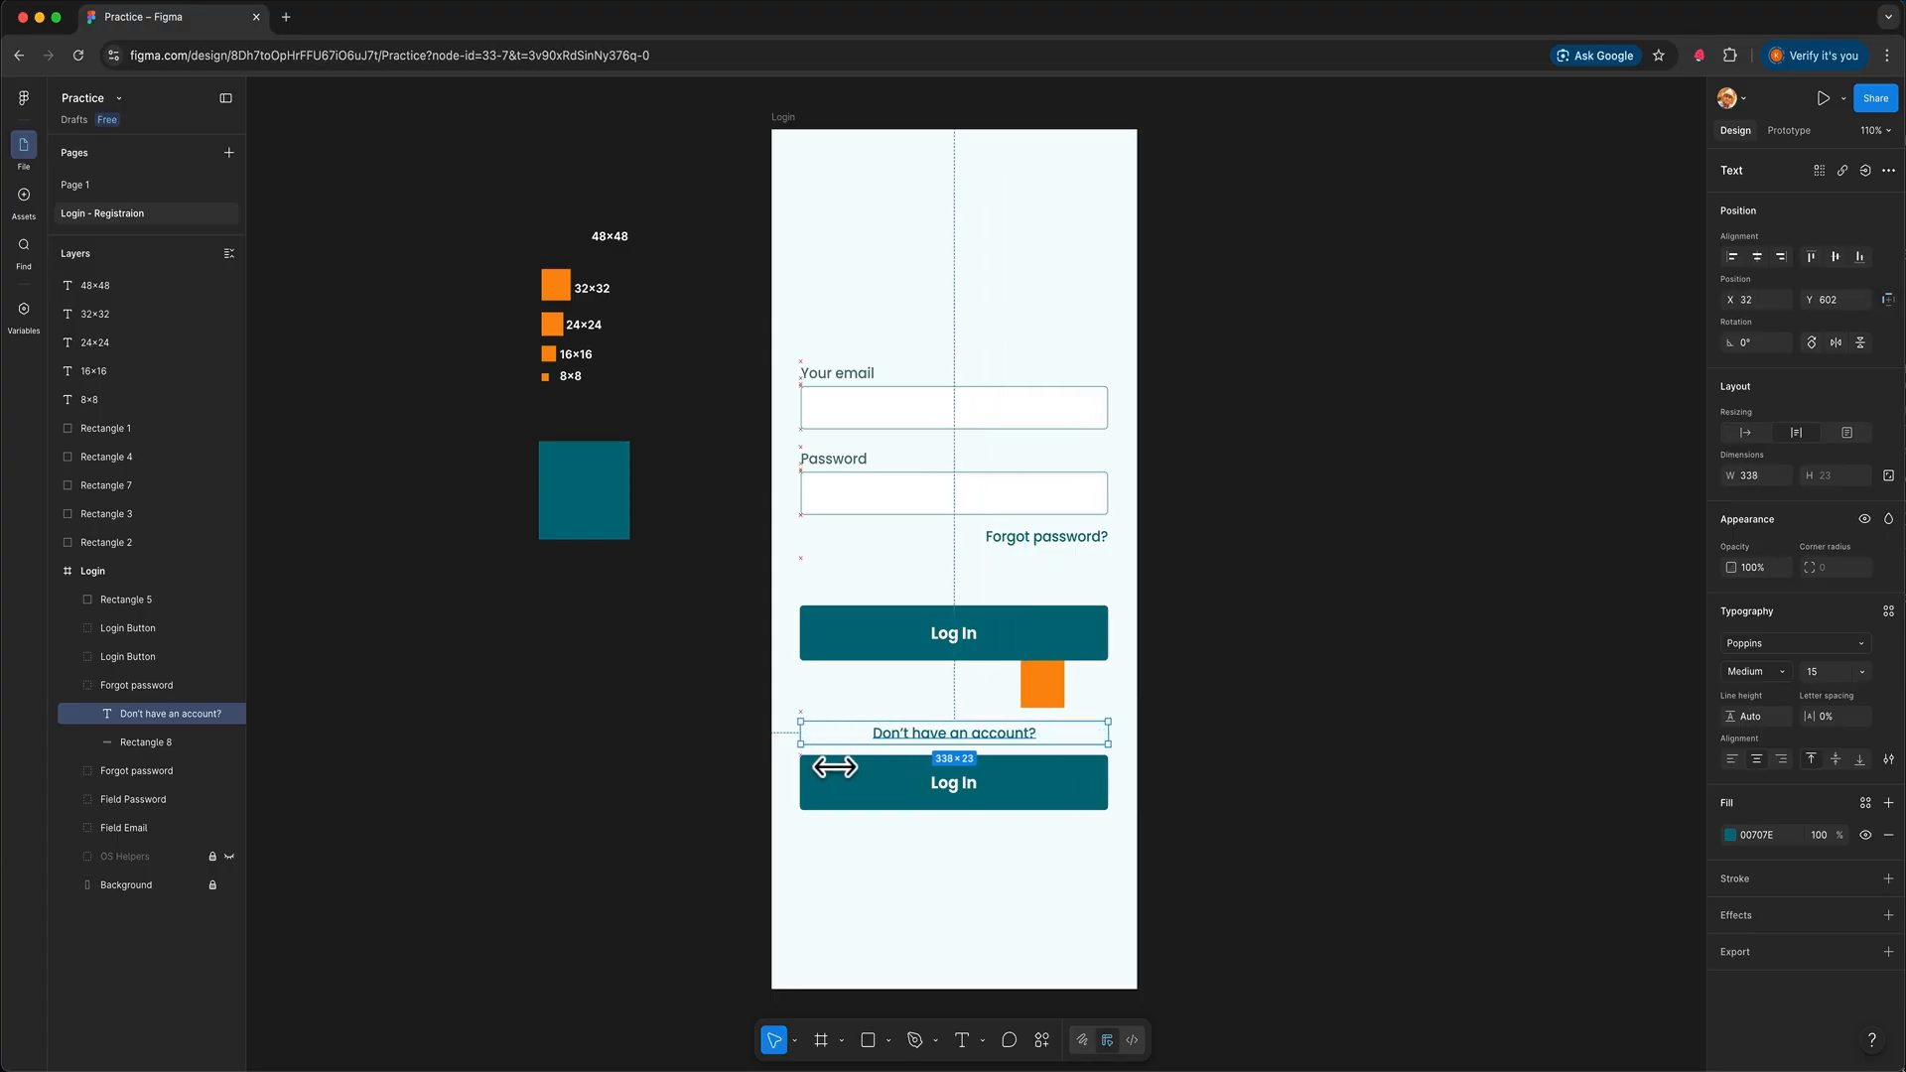
click(718, 779)
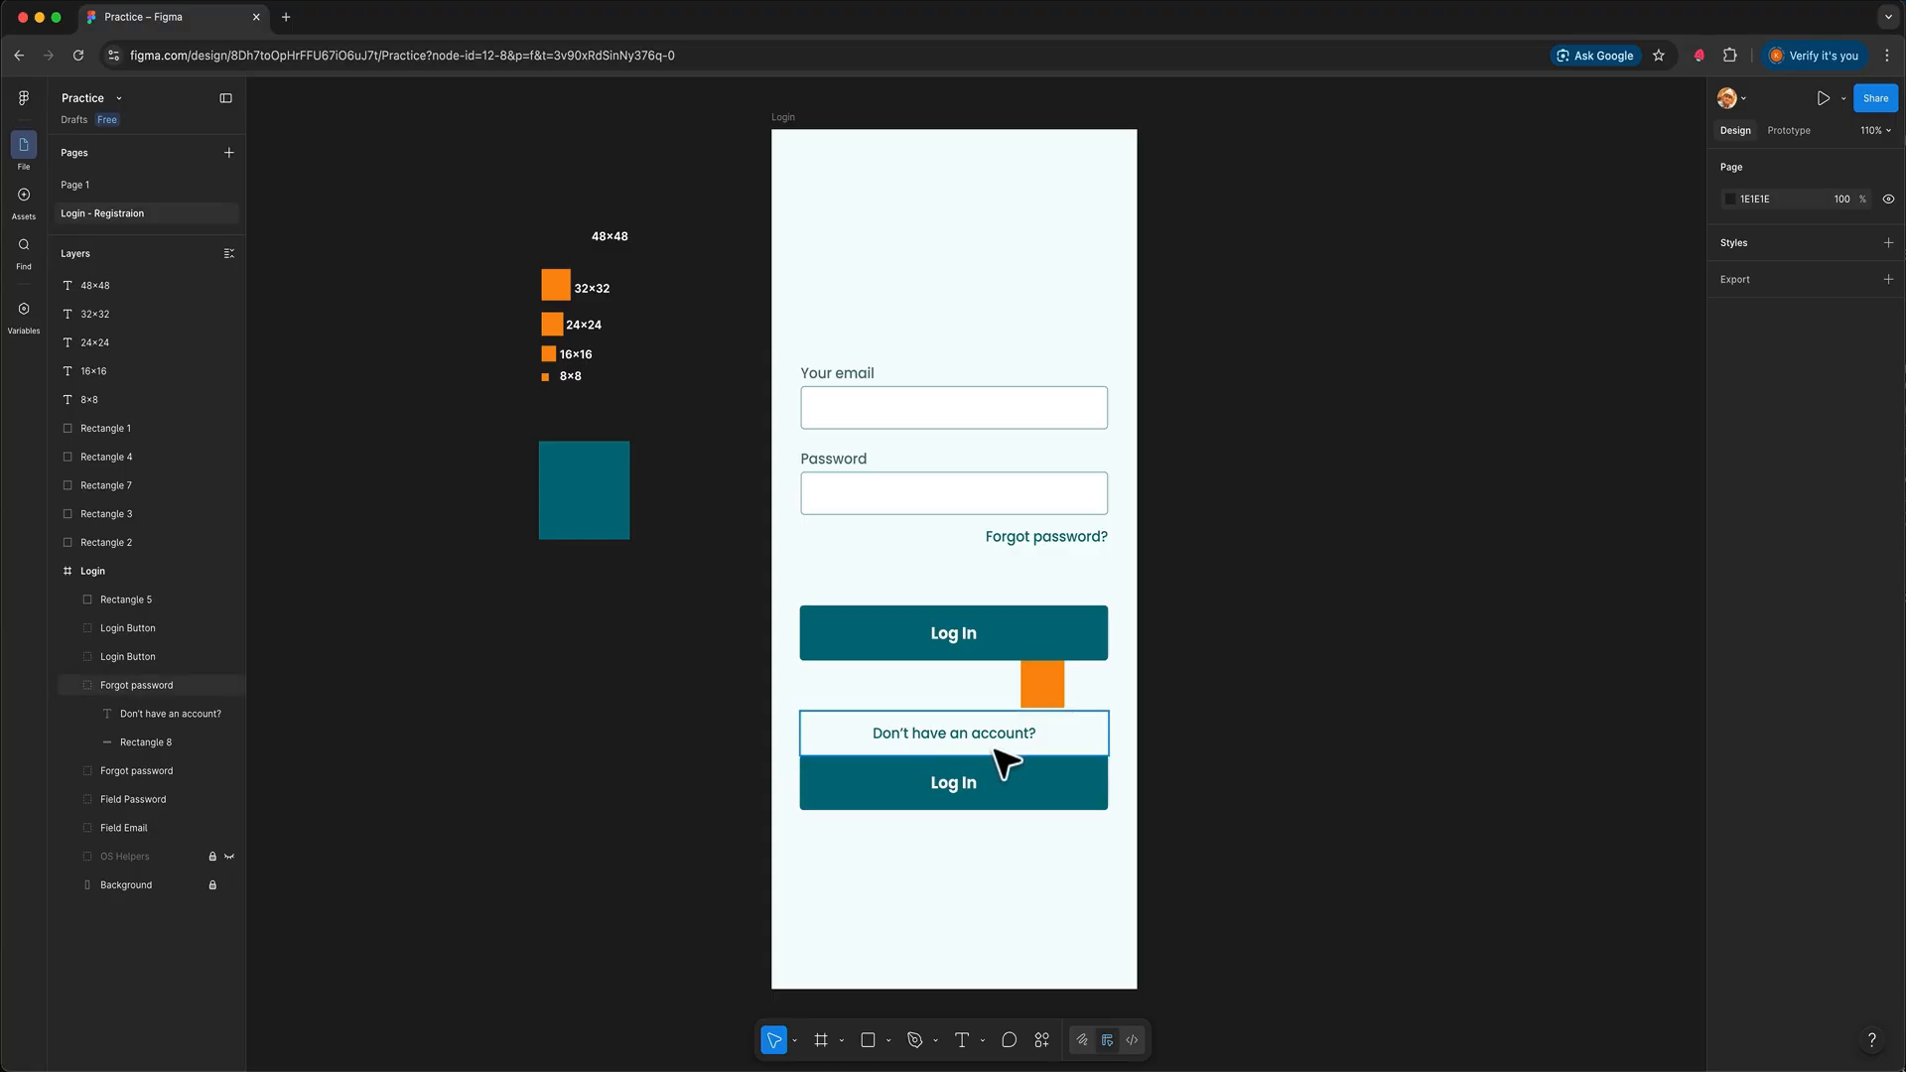
Change the lower button's label to "Sign Up"
click(965, 802)
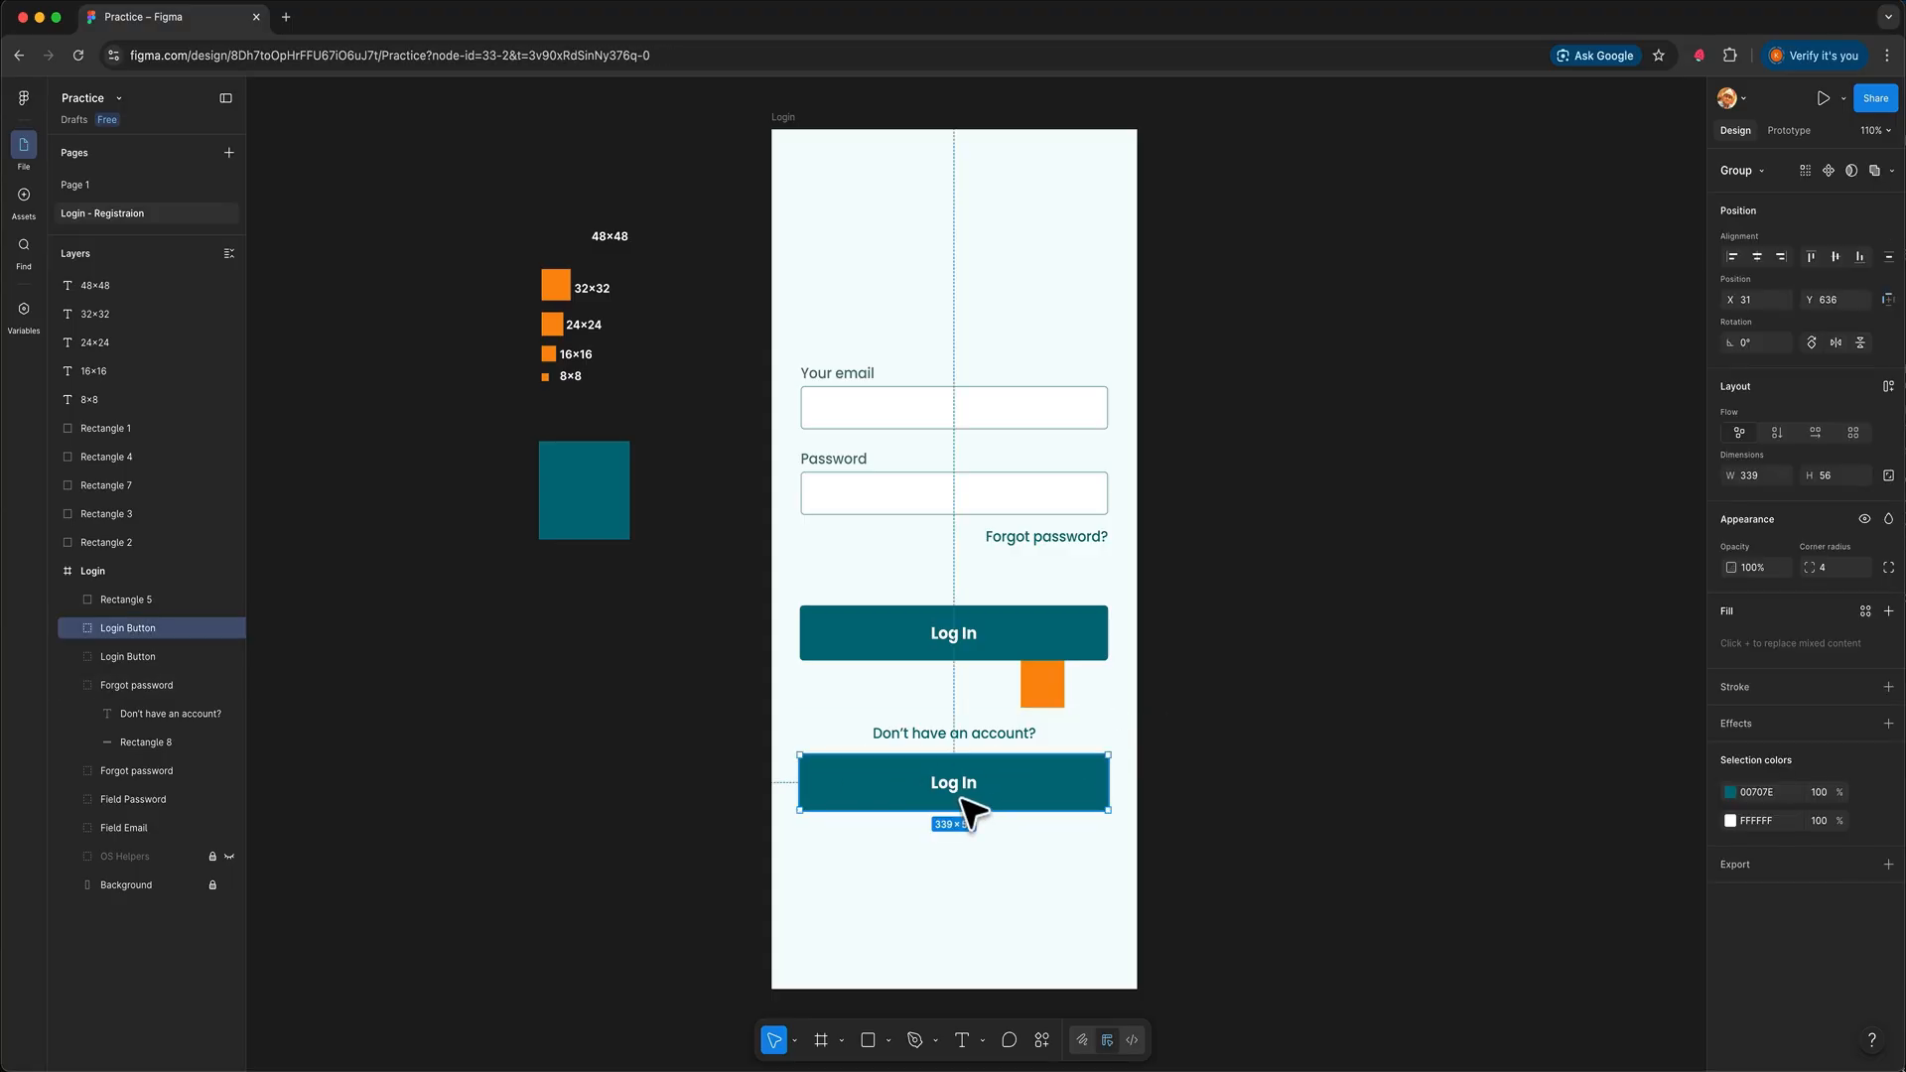
double_click(968, 806)
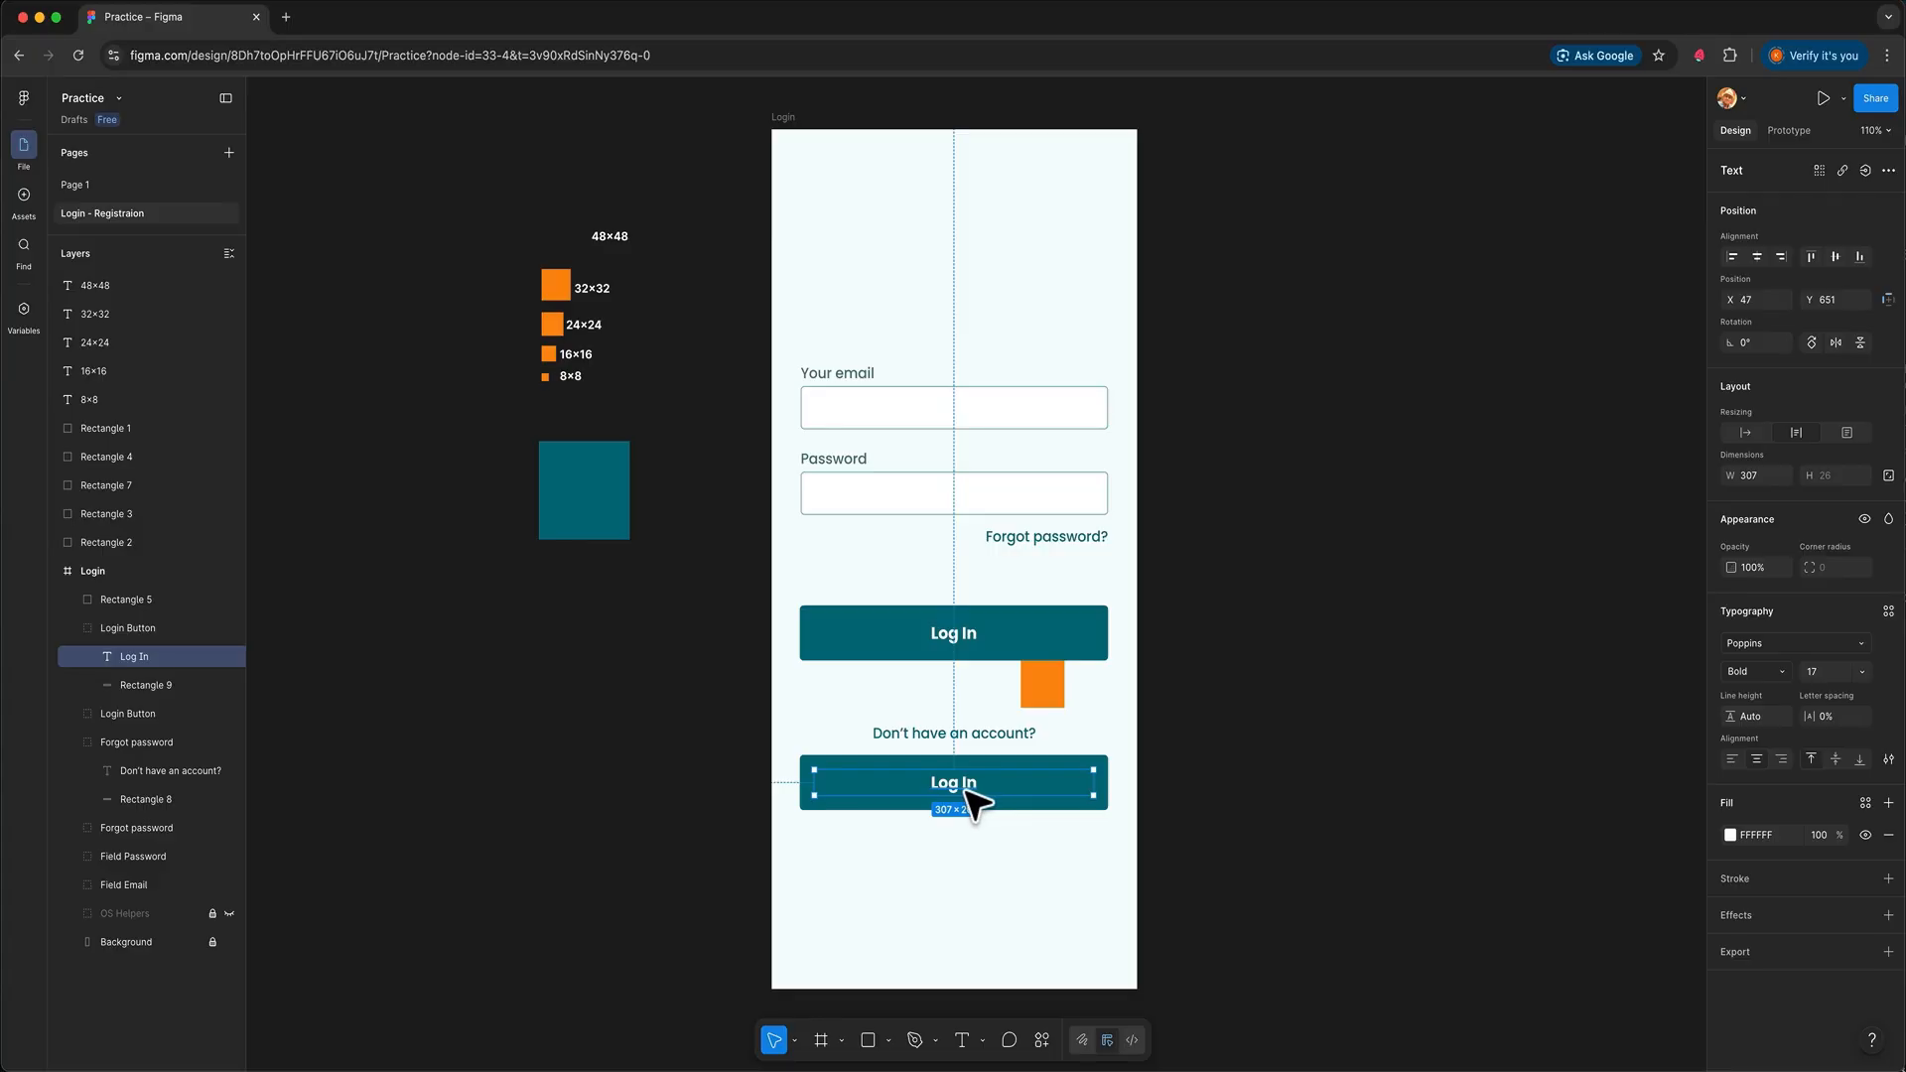
double_click(975, 802)
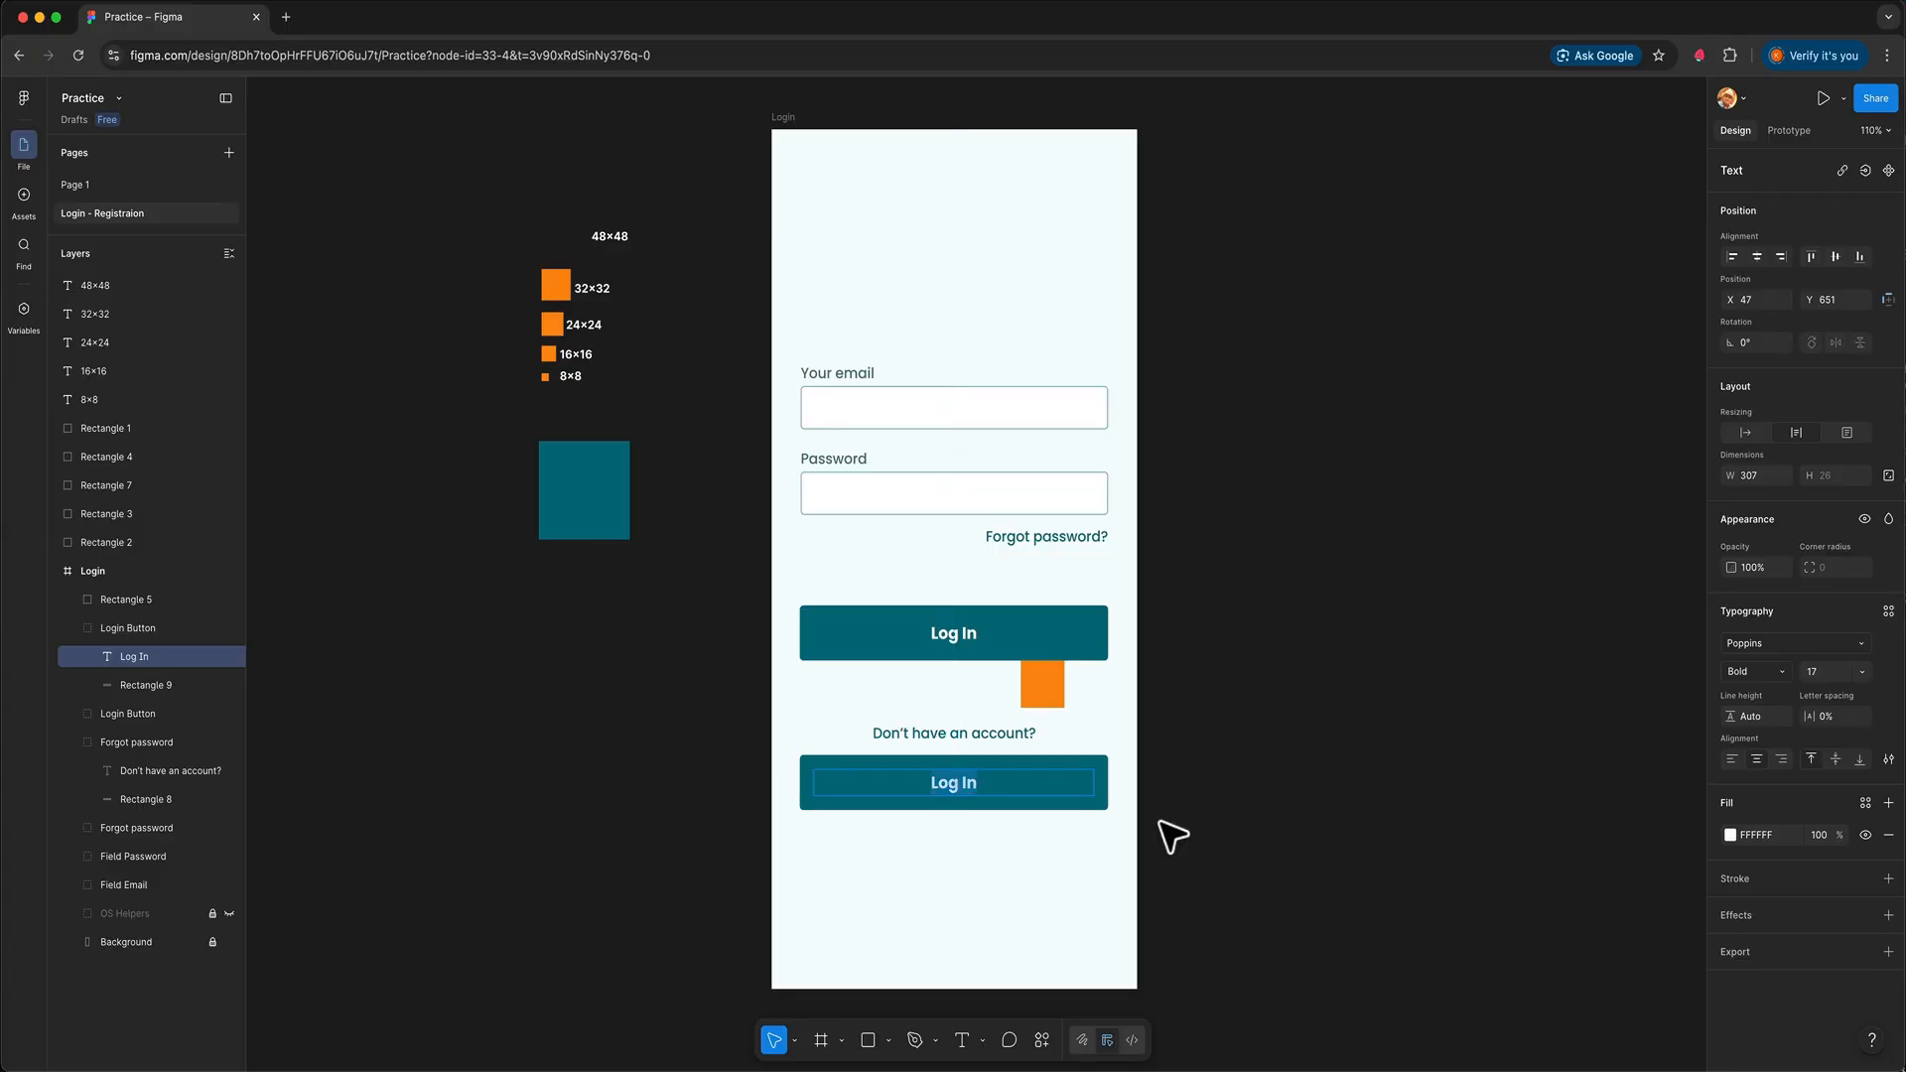
text(Sign Up)
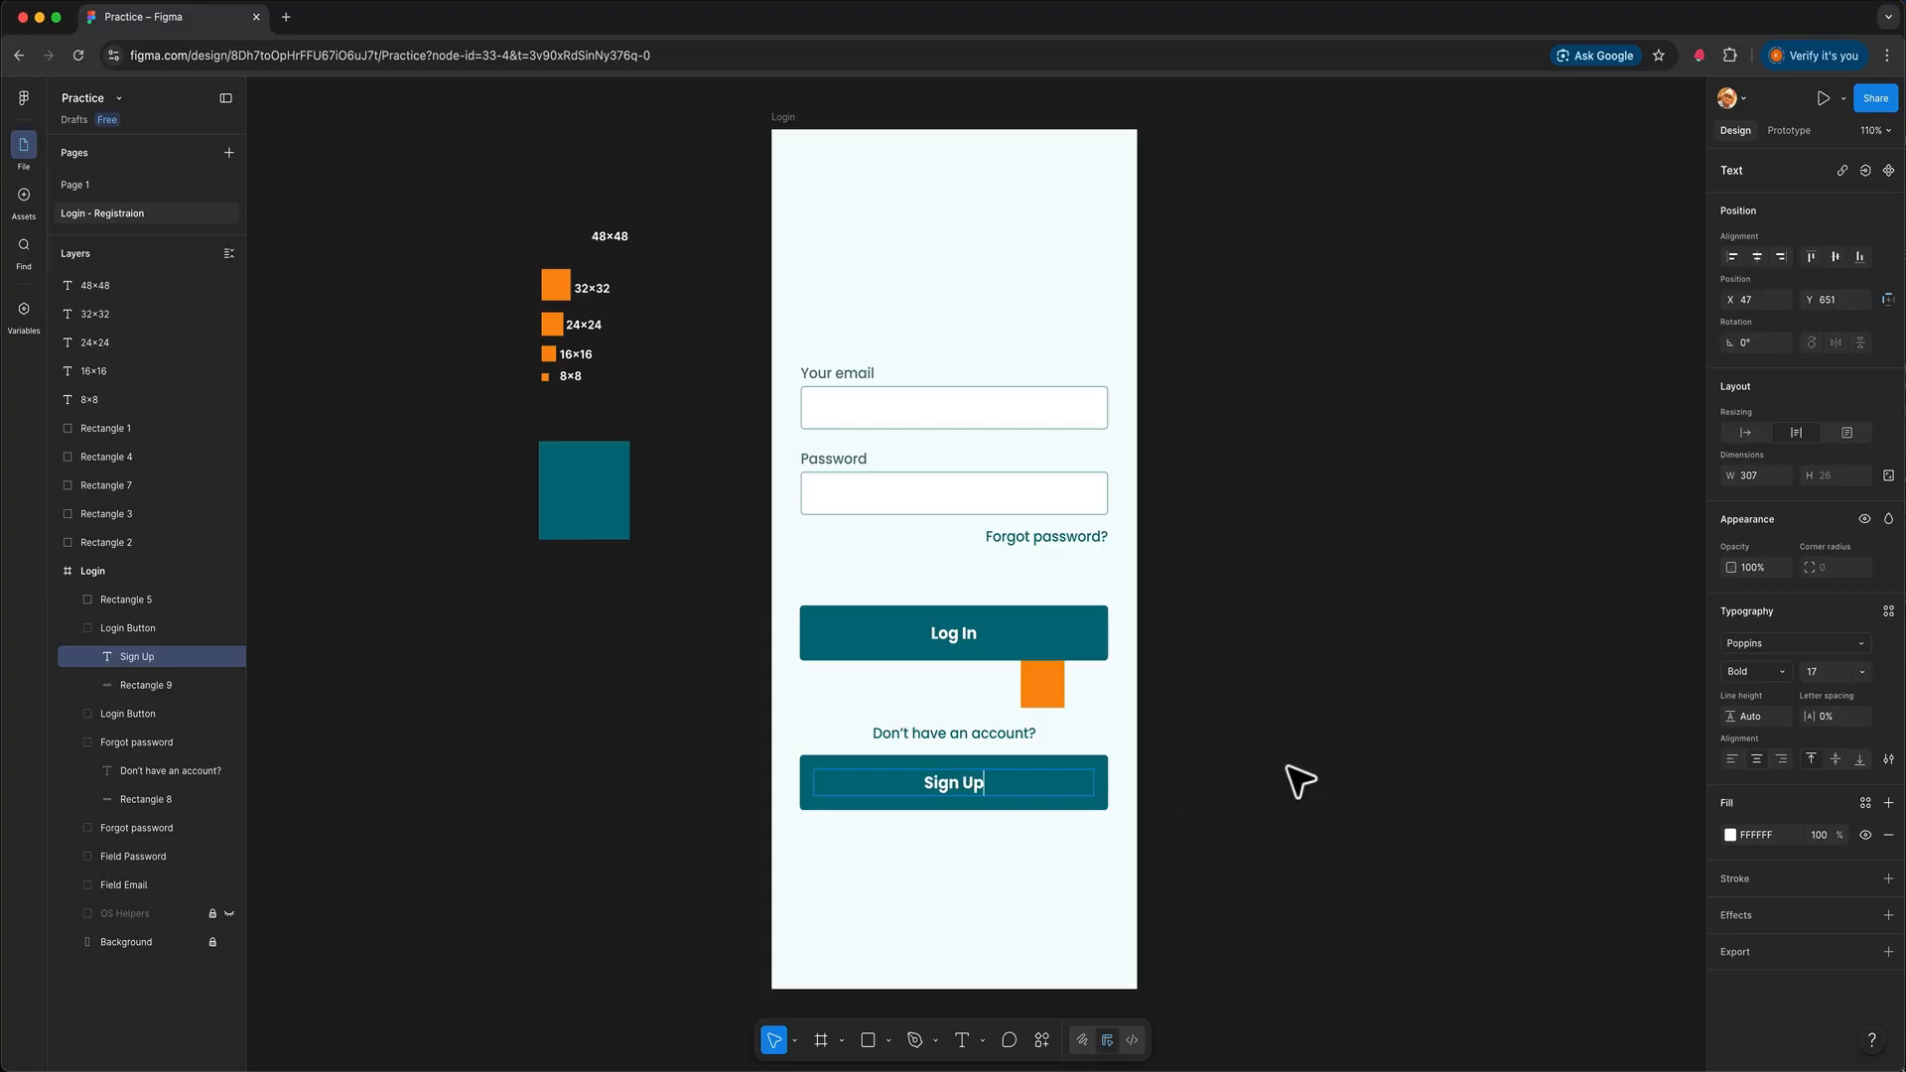
key(Escape)
click(1017, 879)
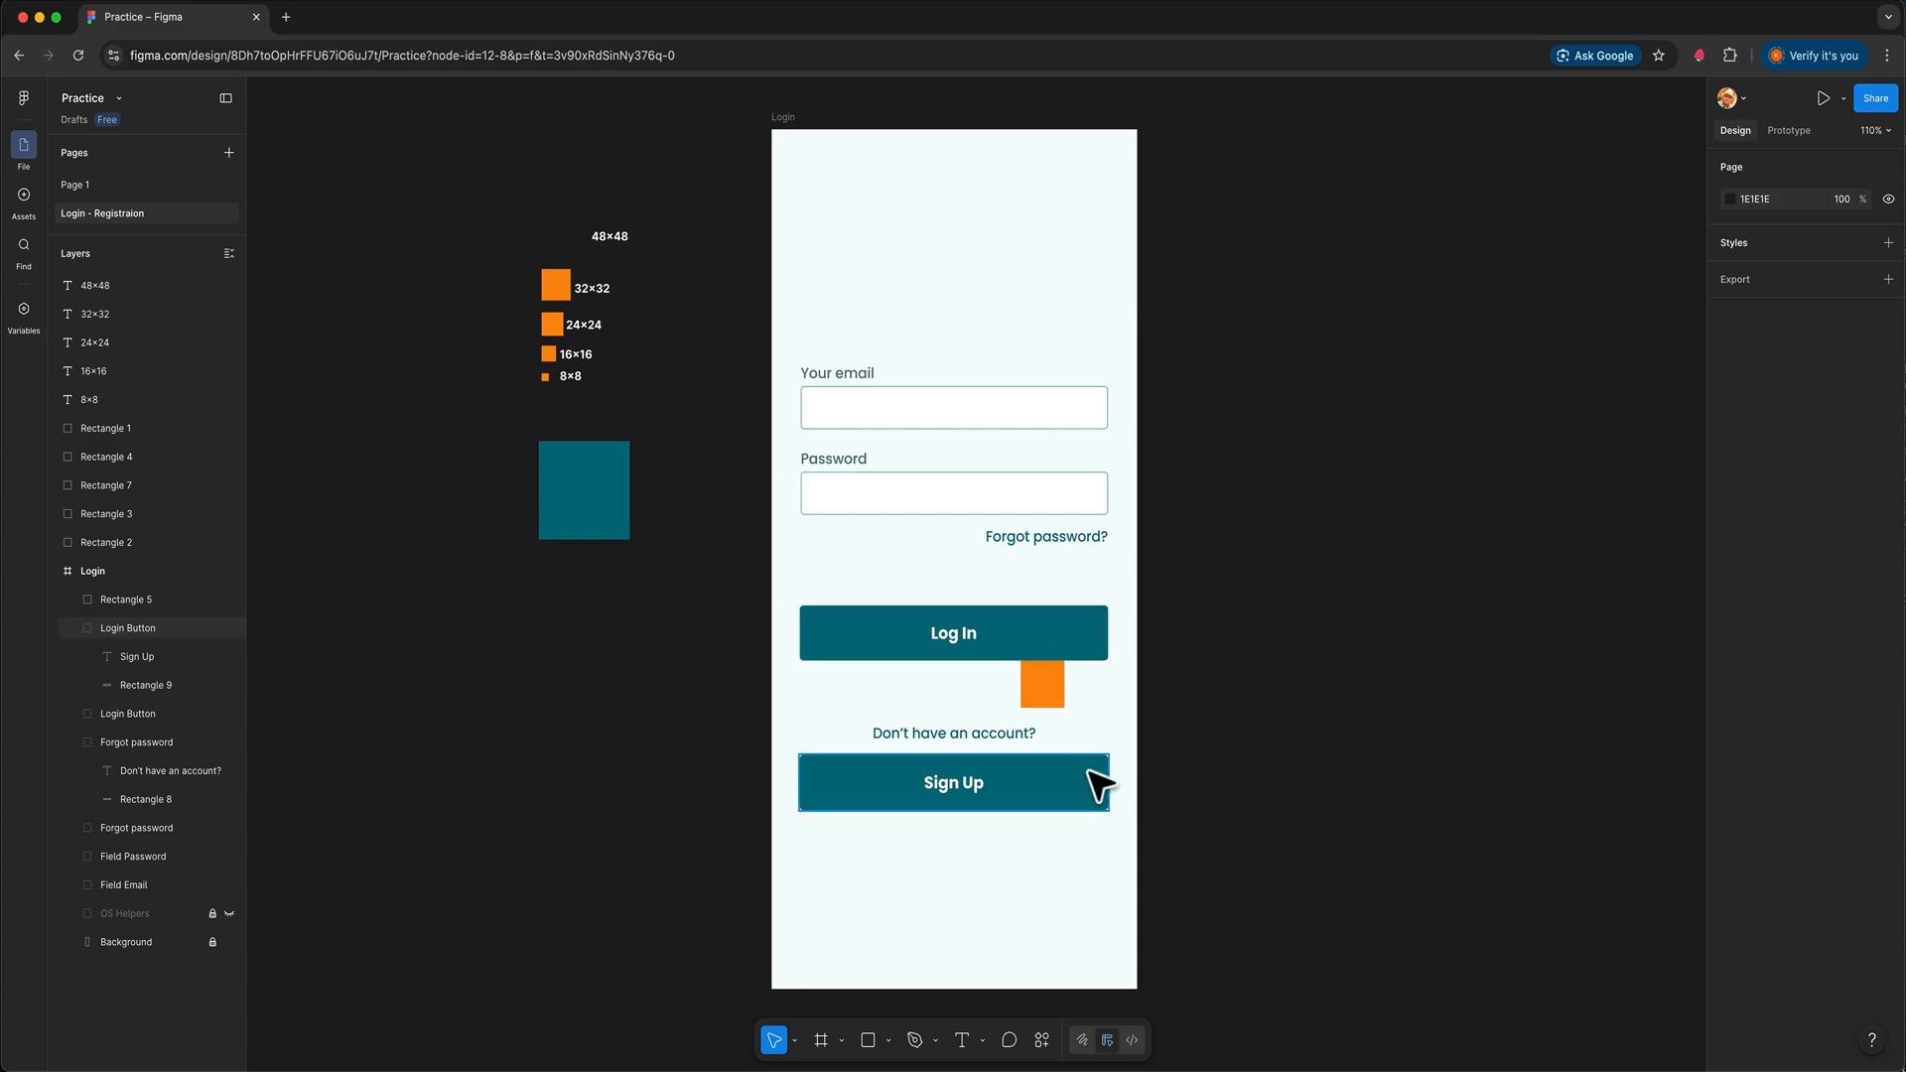
Move the orange 48×48 spacer out of the Login frame, back beside its 48×48 label
drag(1037, 680, 584, 256)
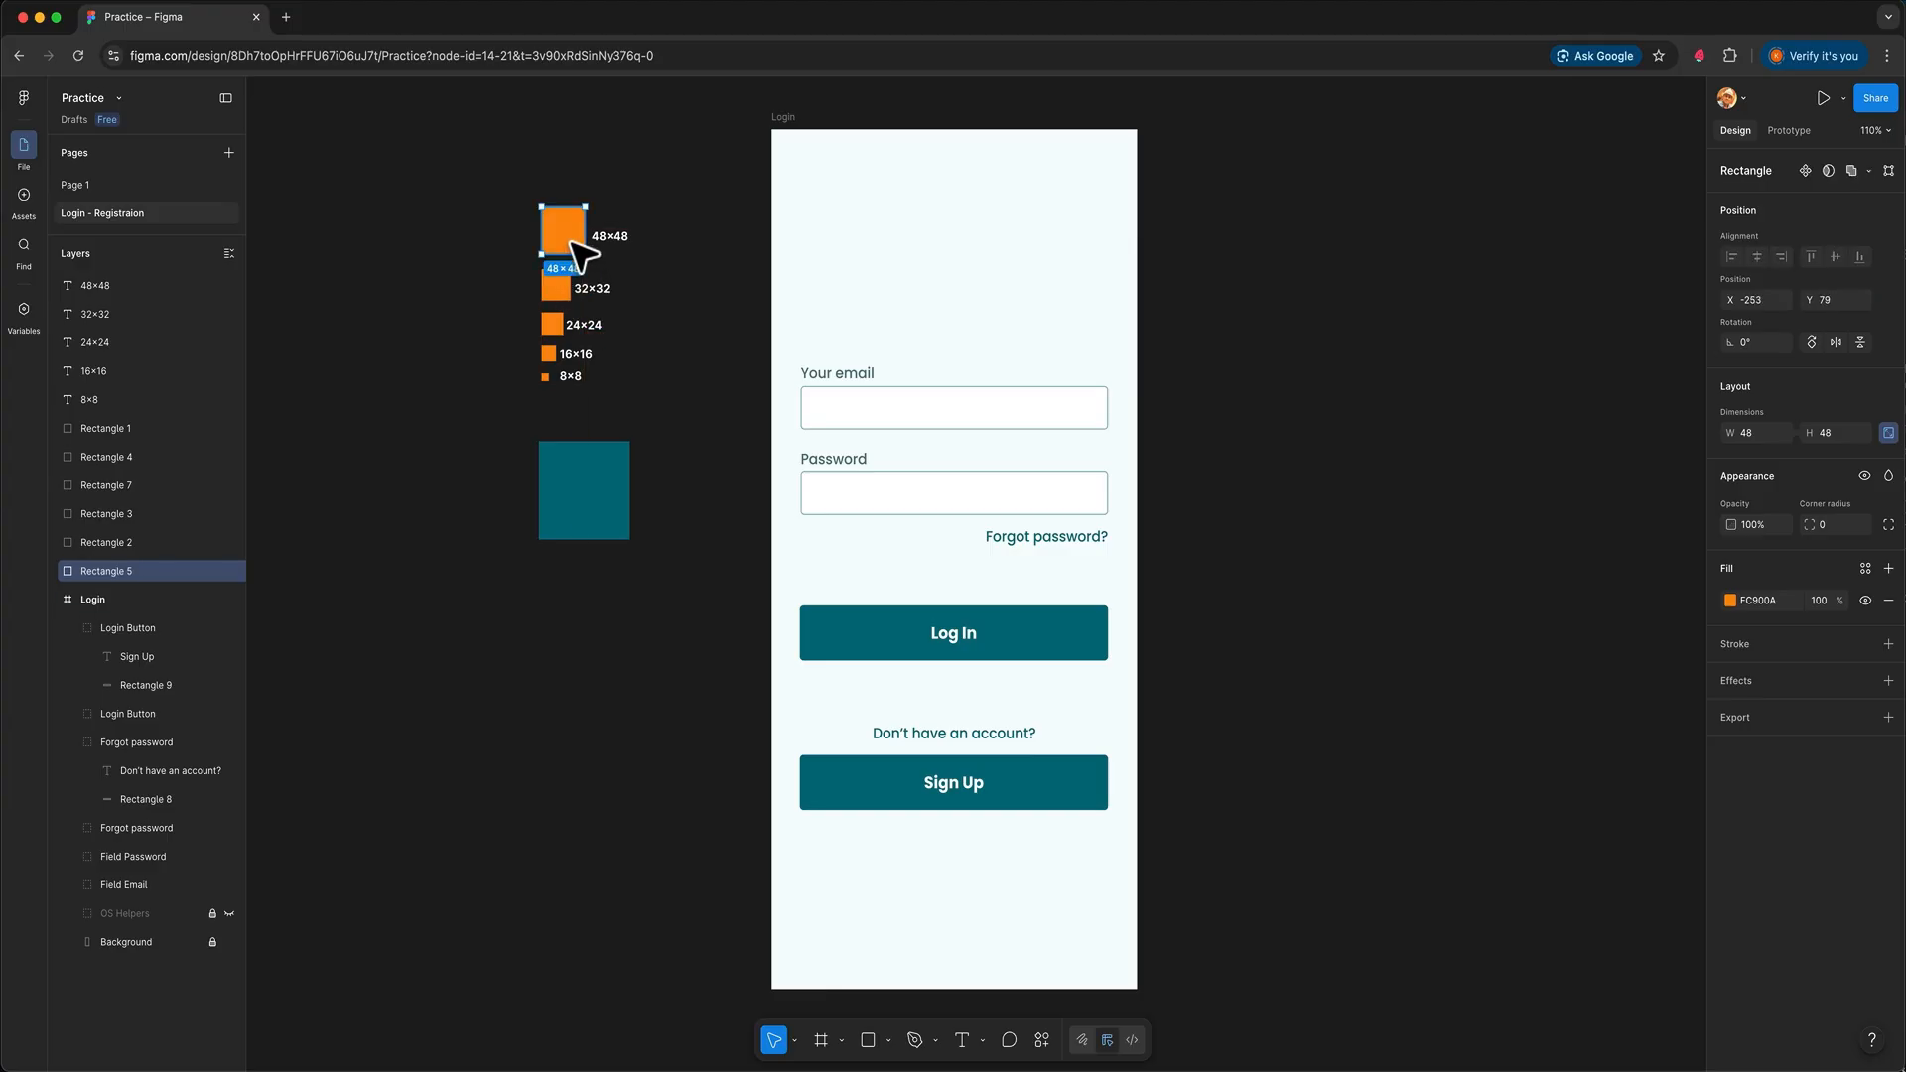
click(682, 331)
Rename the lower button's group layer as "Sign Up Button"
click(866, 798)
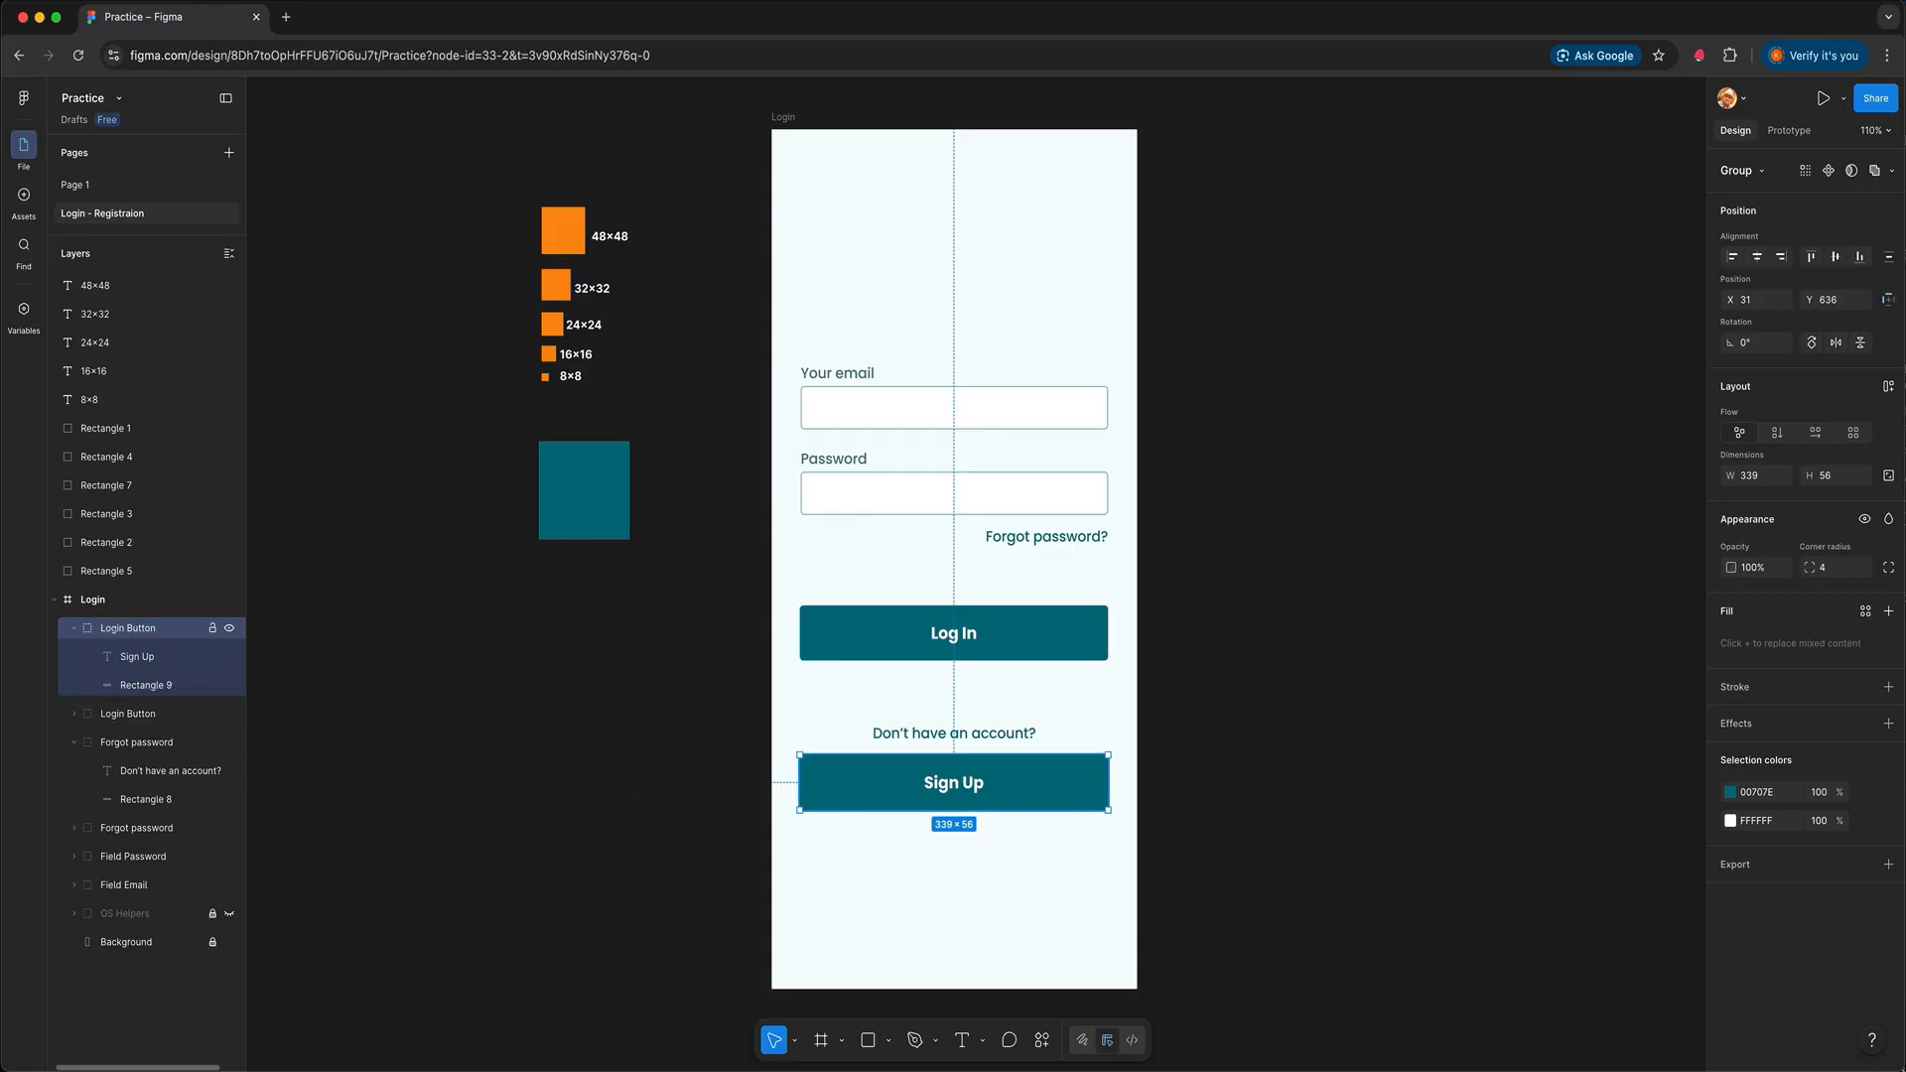
double_click(129, 628)
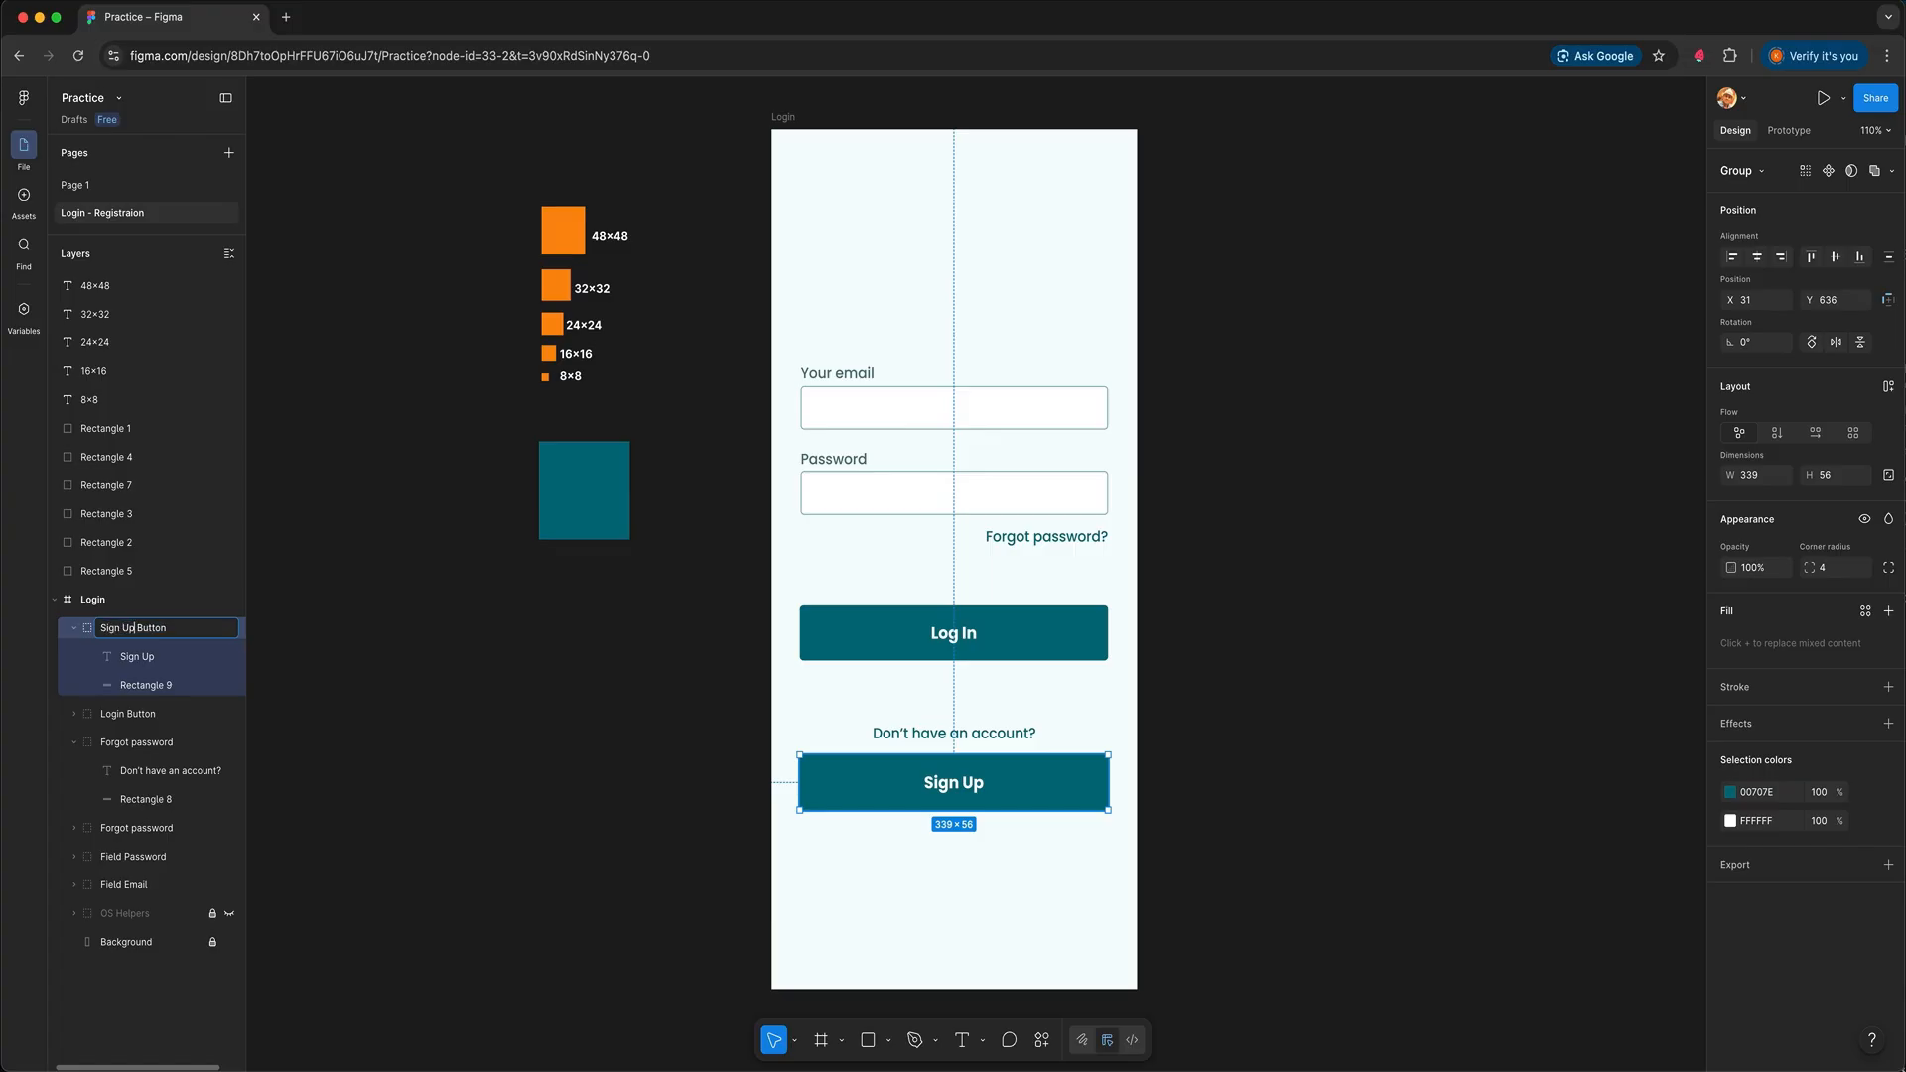
key(Return)
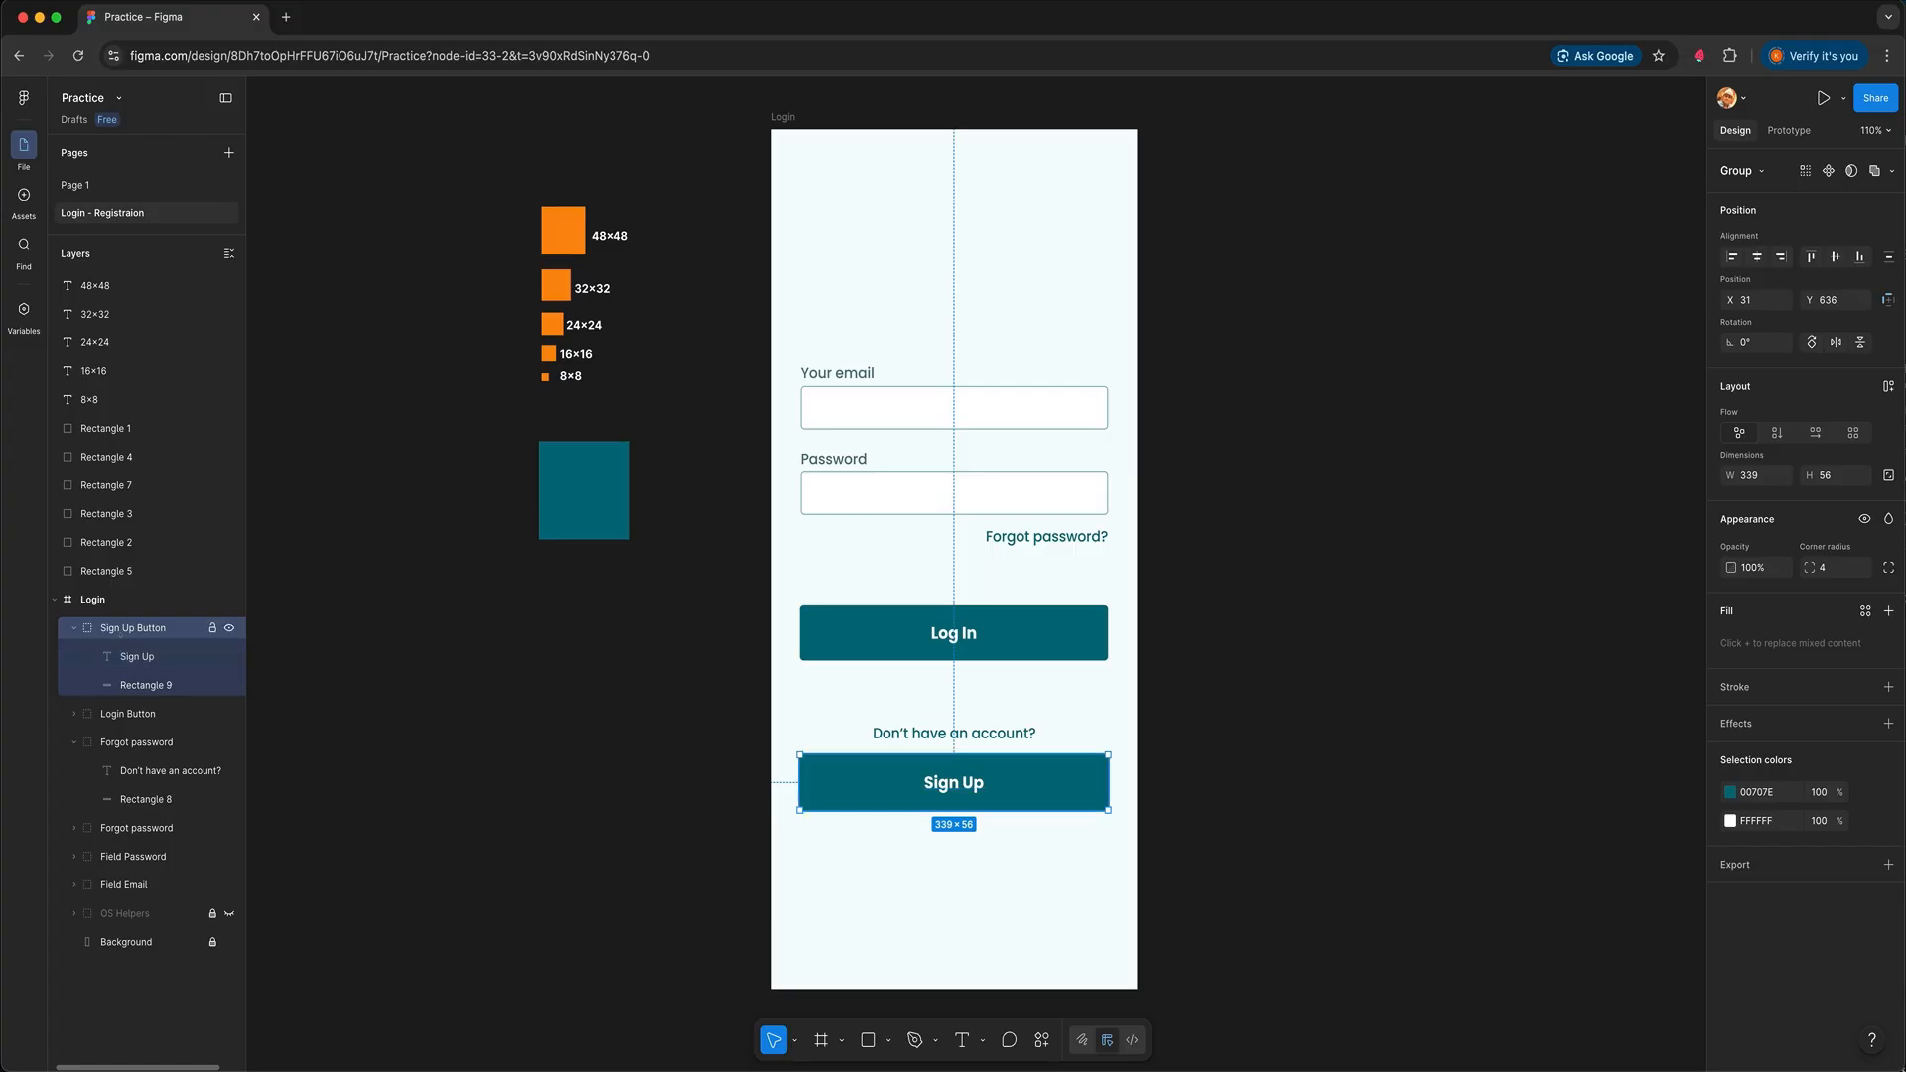
Remove the fill from the background rectangle of the Sign Up button
click(123, 653)
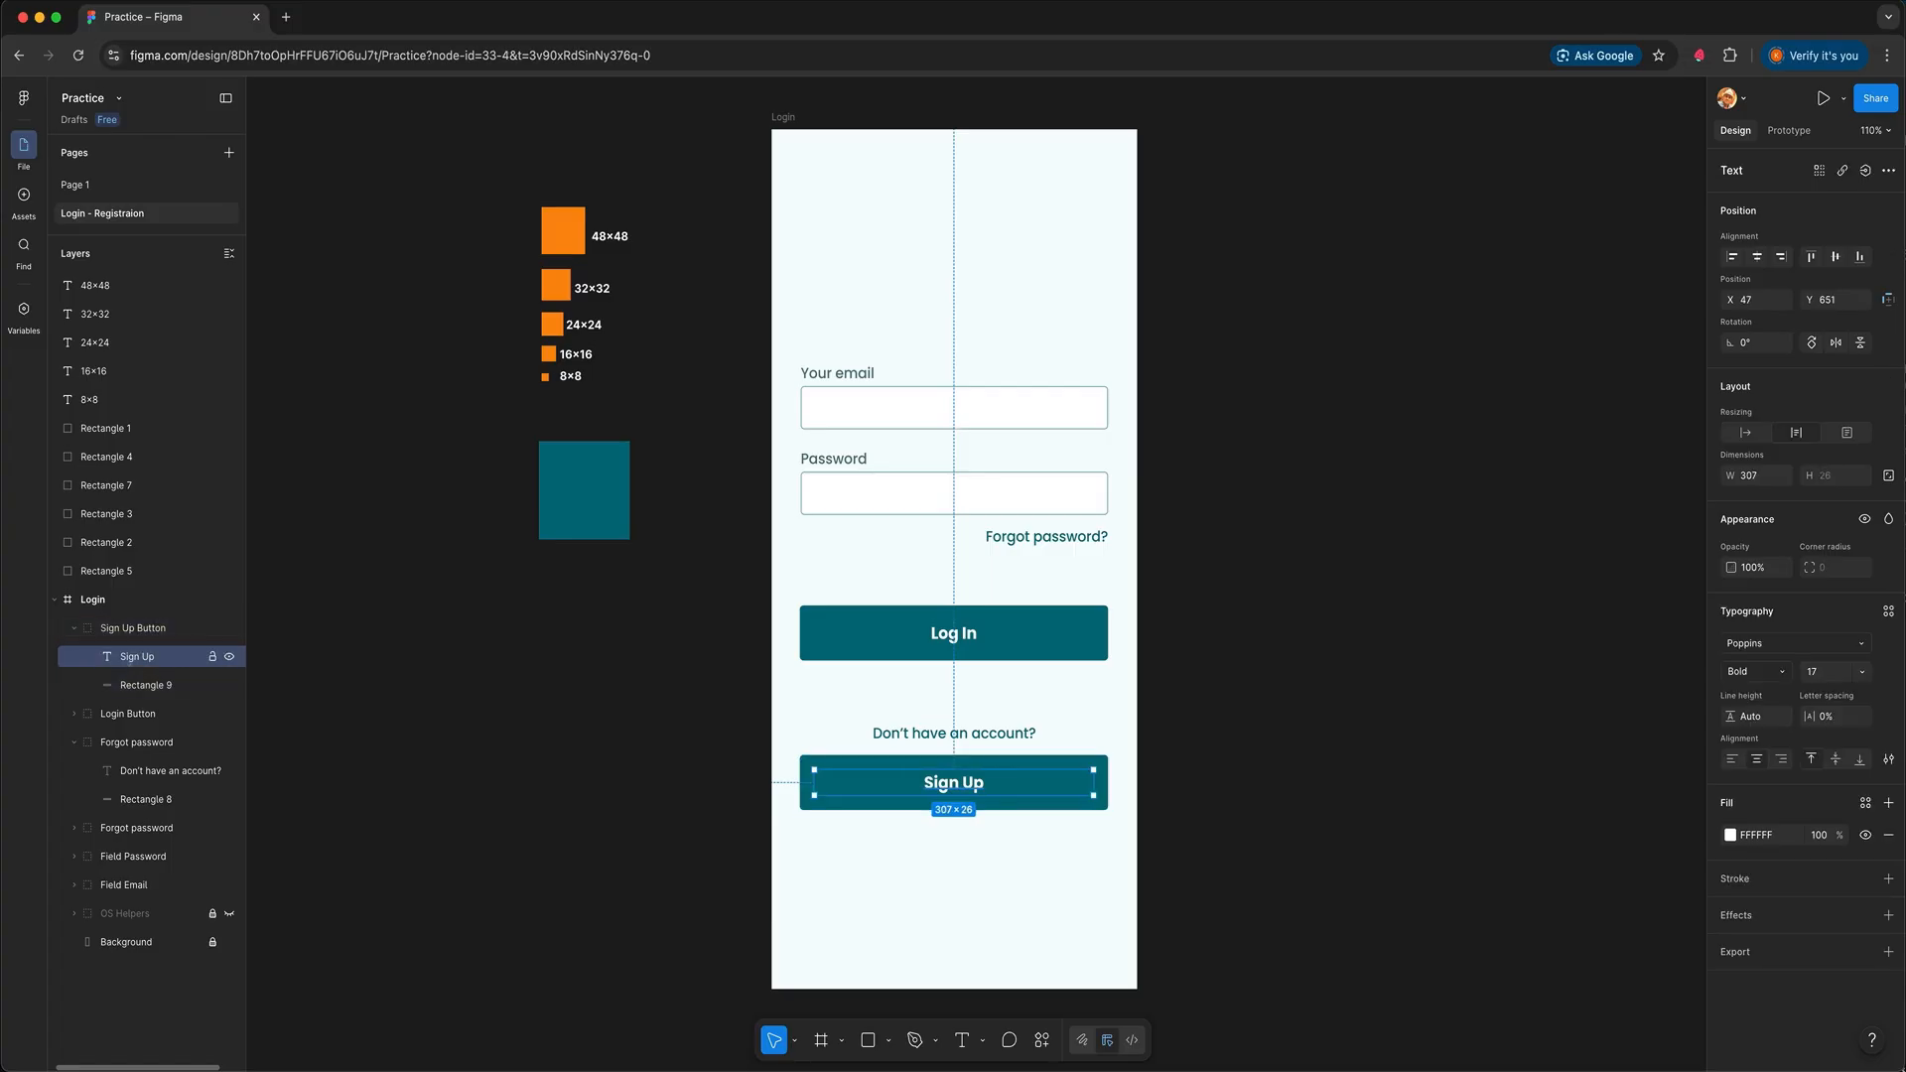
click(139, 685)
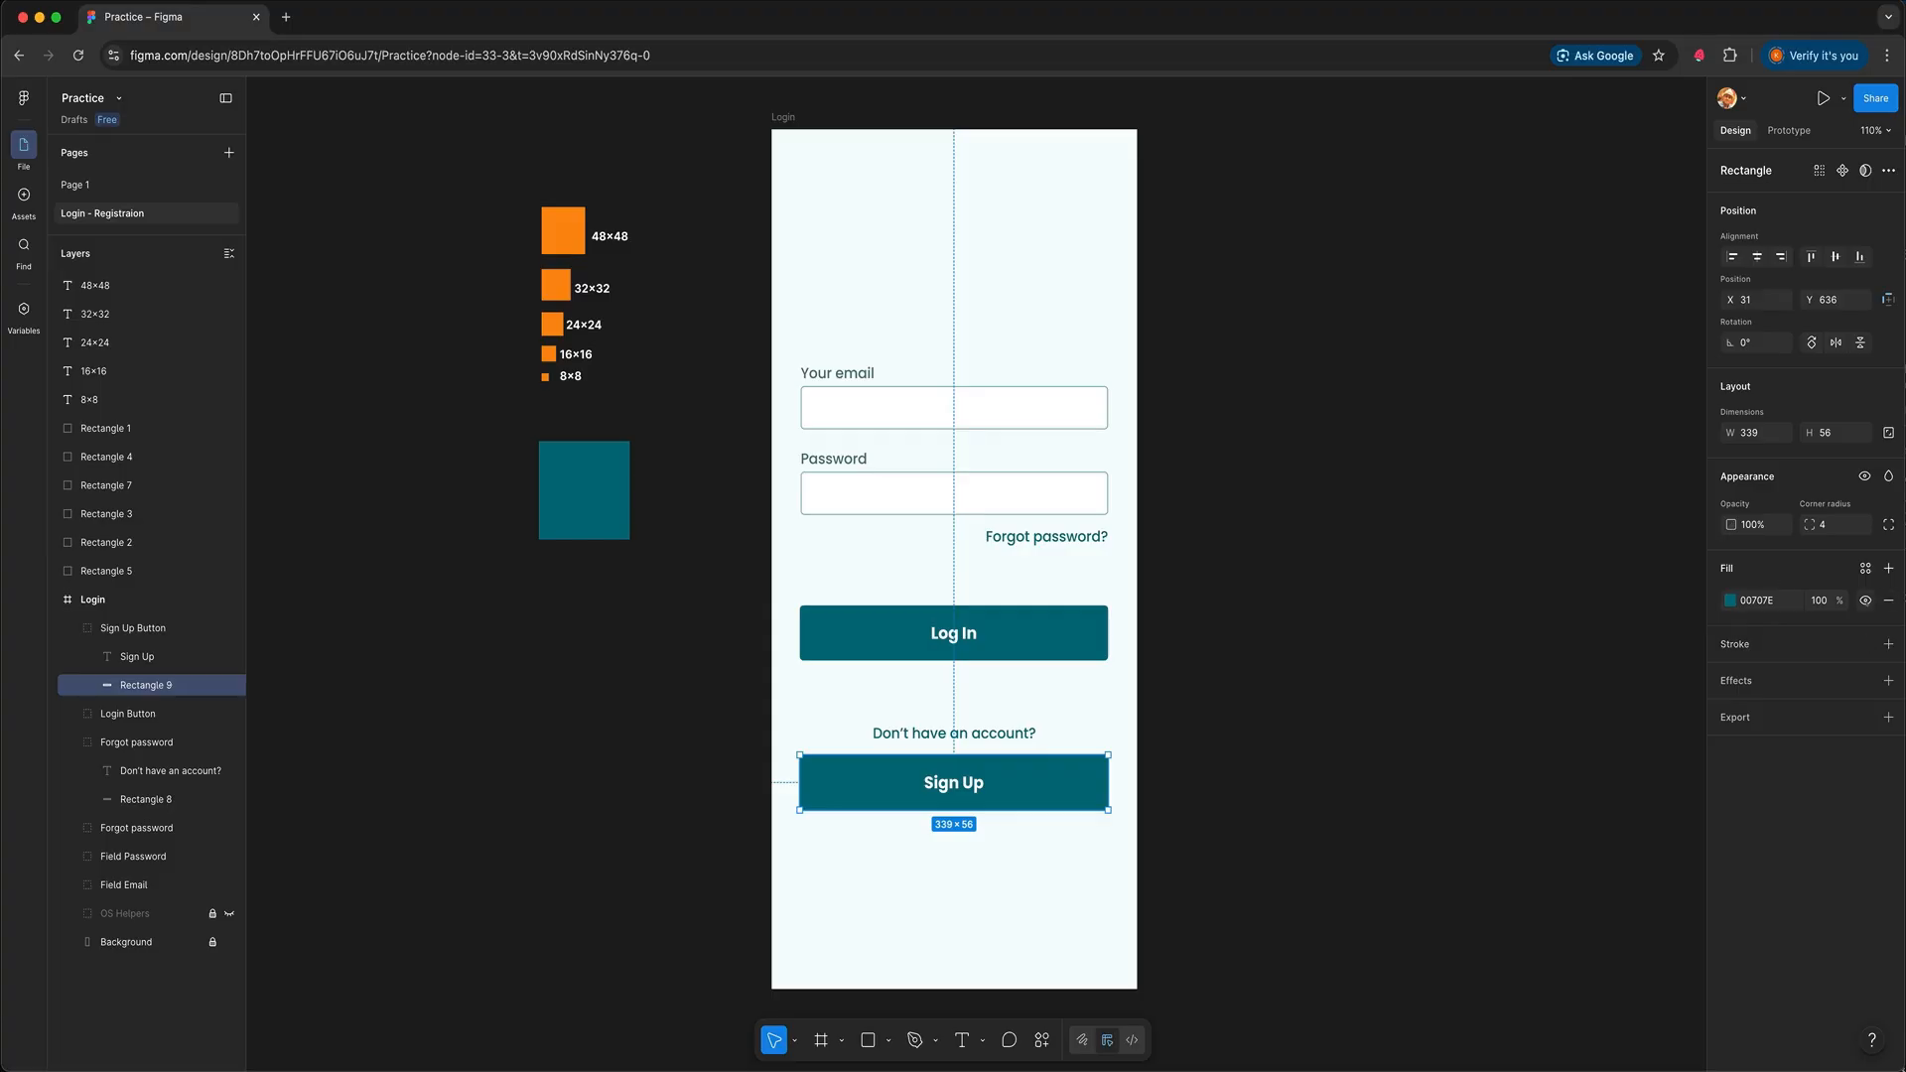
click(1888, 600)
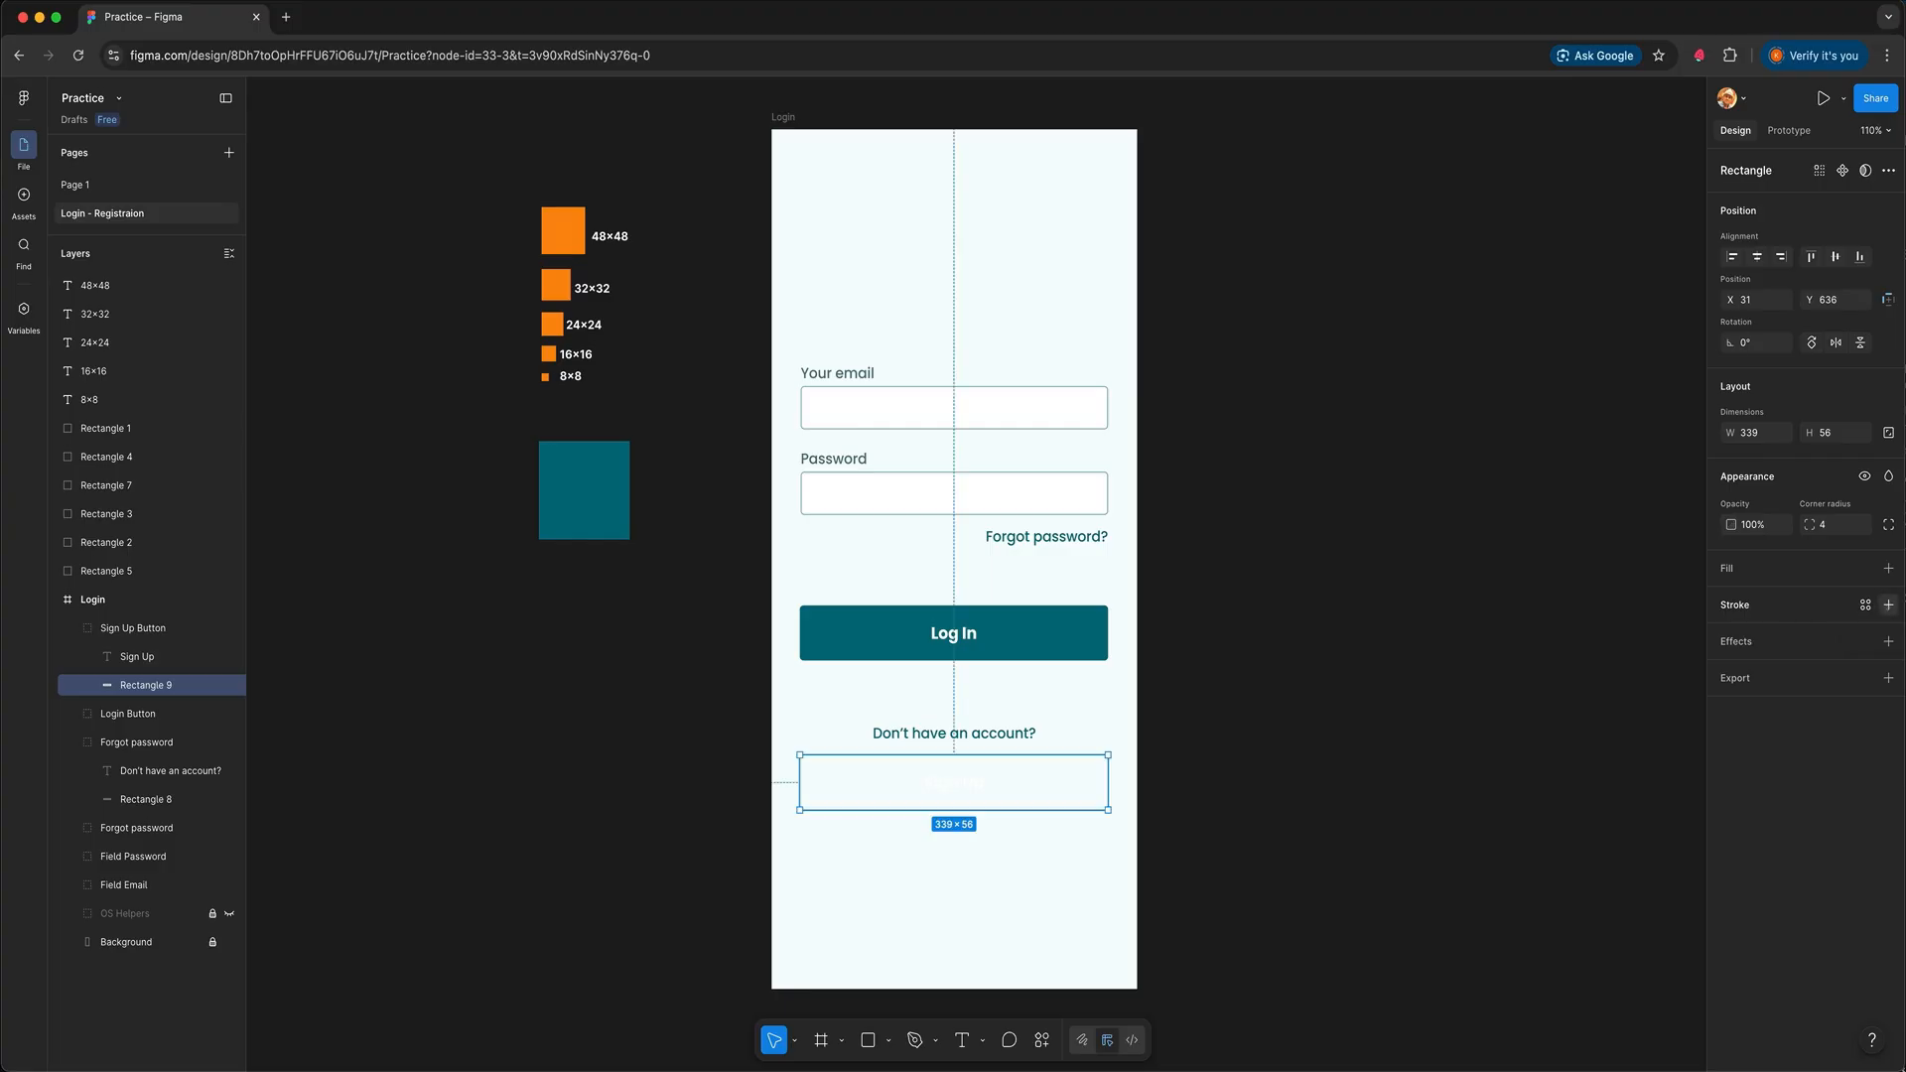
Add a stroke to the Sign Up button's rectangle and color it 00707E, sampled from the teal square beside the frame
click(1888, 605)
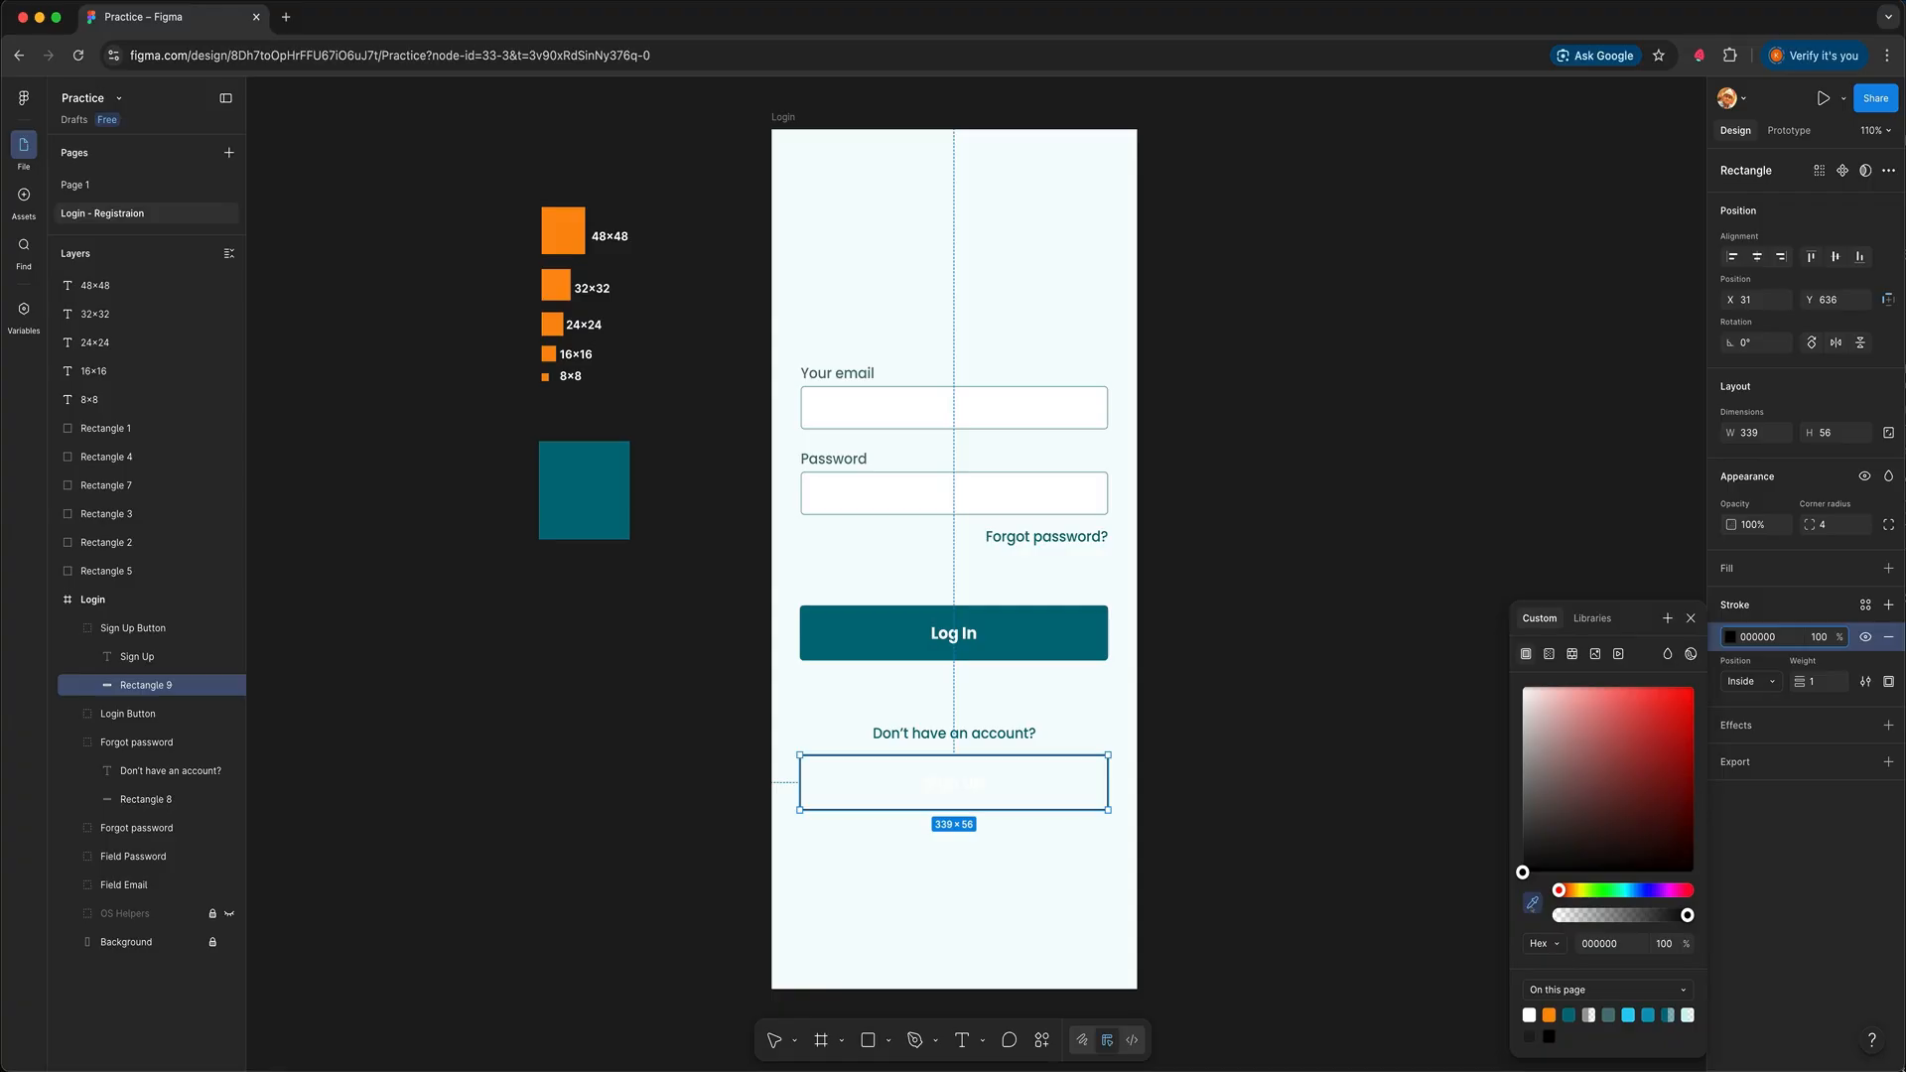
click(1532, 903)
click(583, 474)
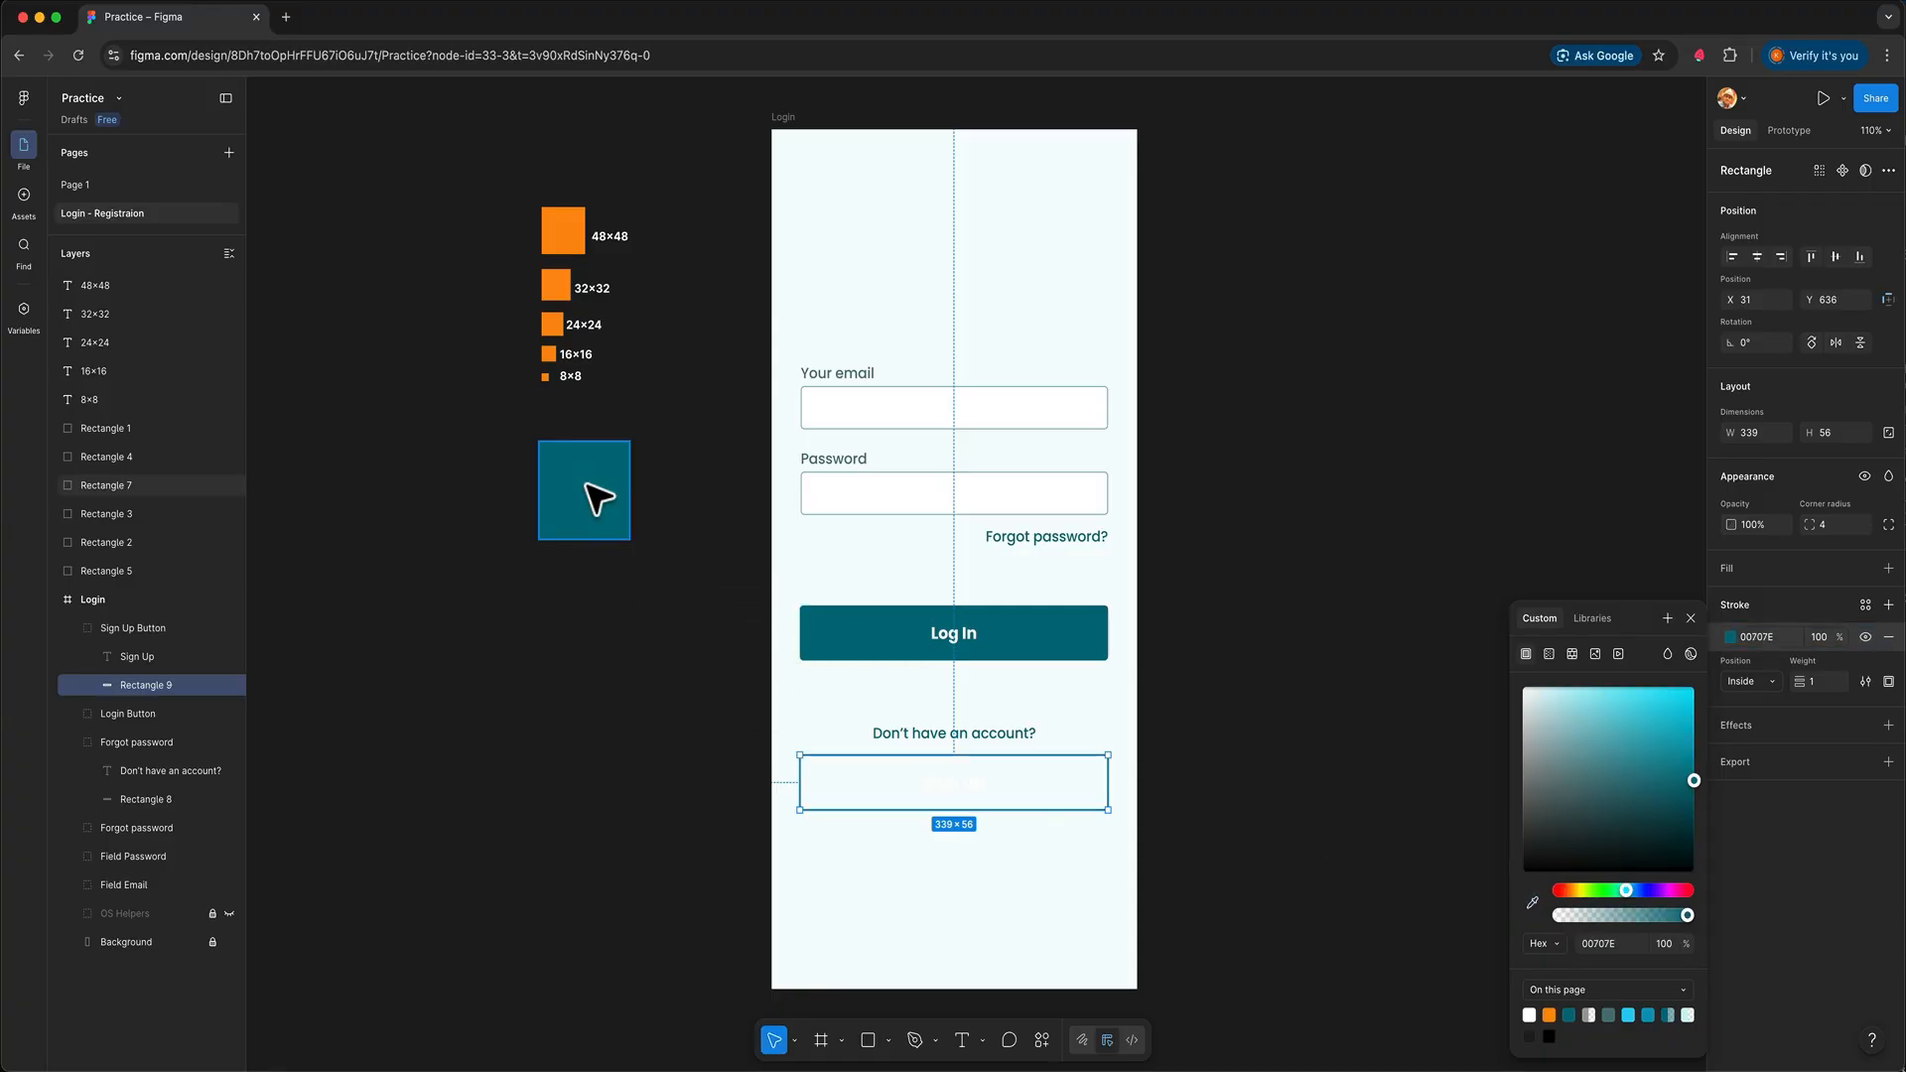
click(1259, 743)
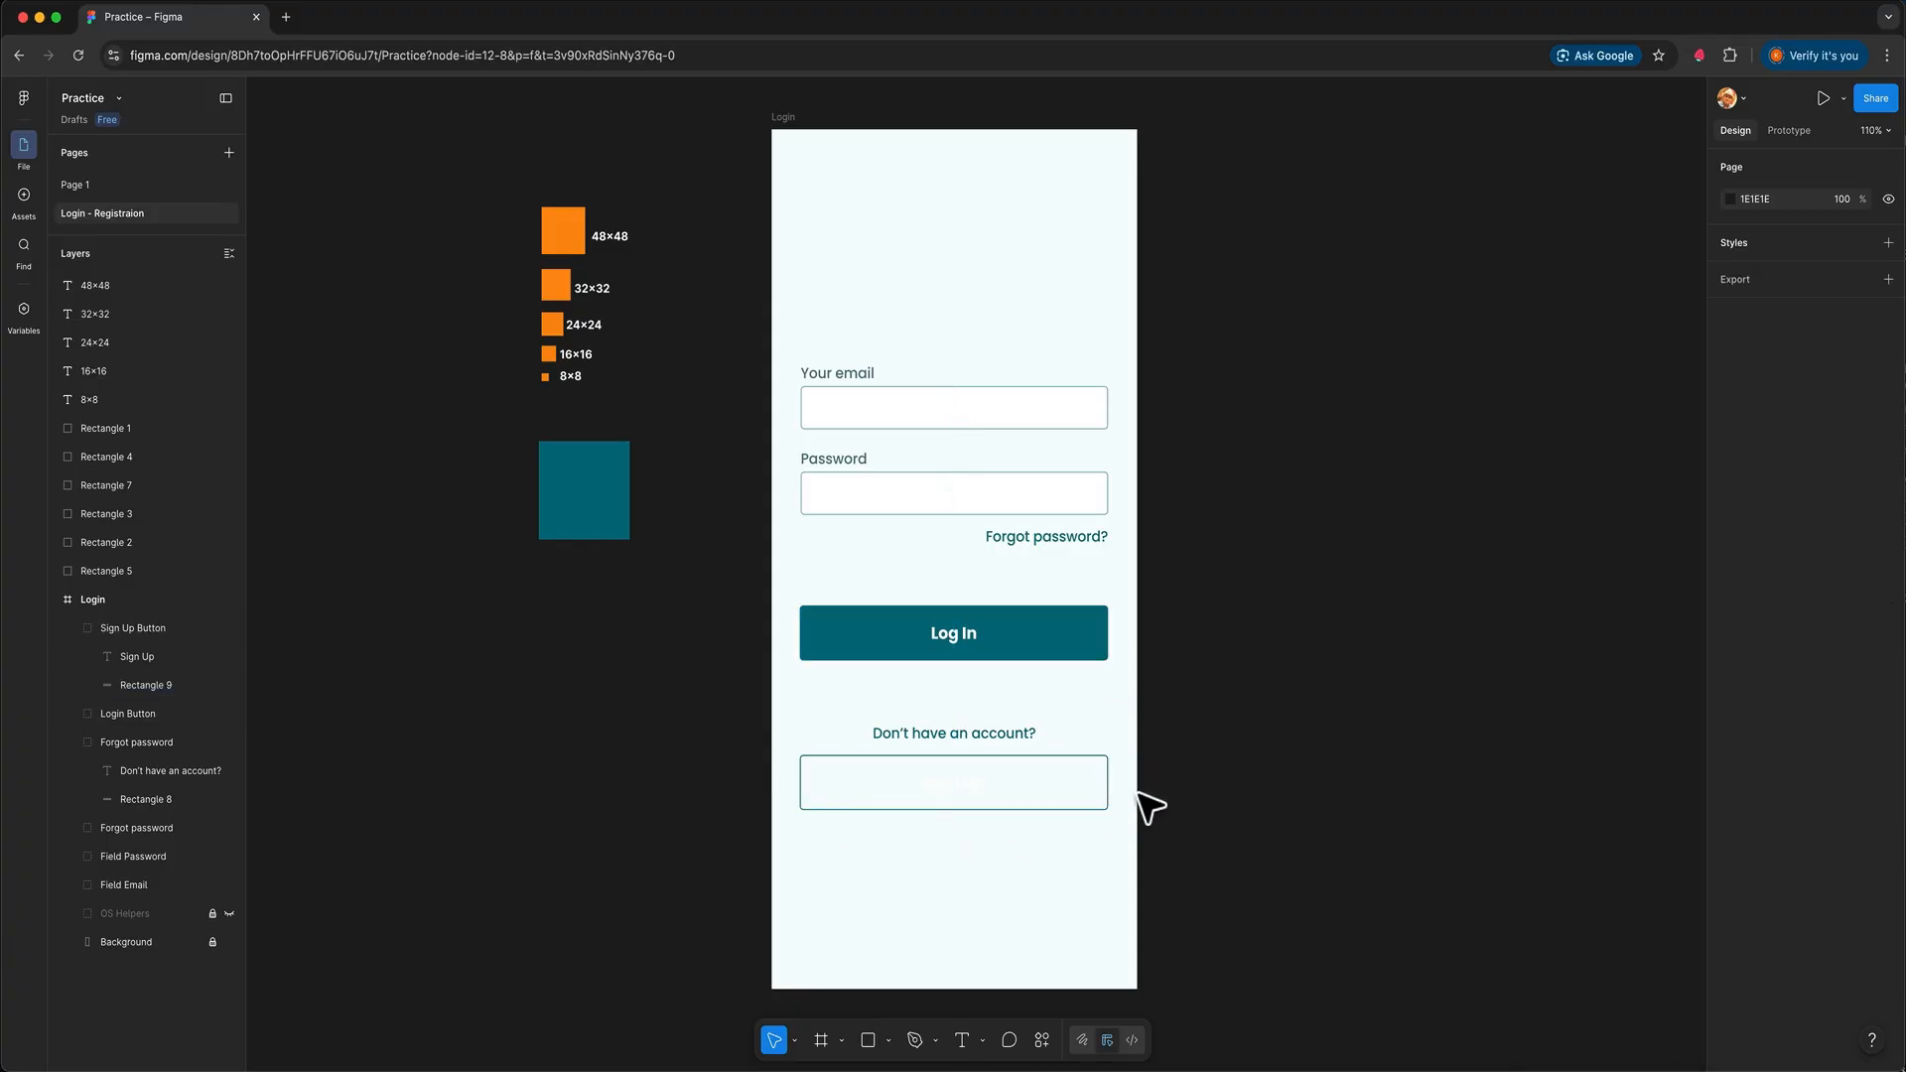
Set the stroke weight of the Sign Up button's rectangle to 2
click(1105, 796)
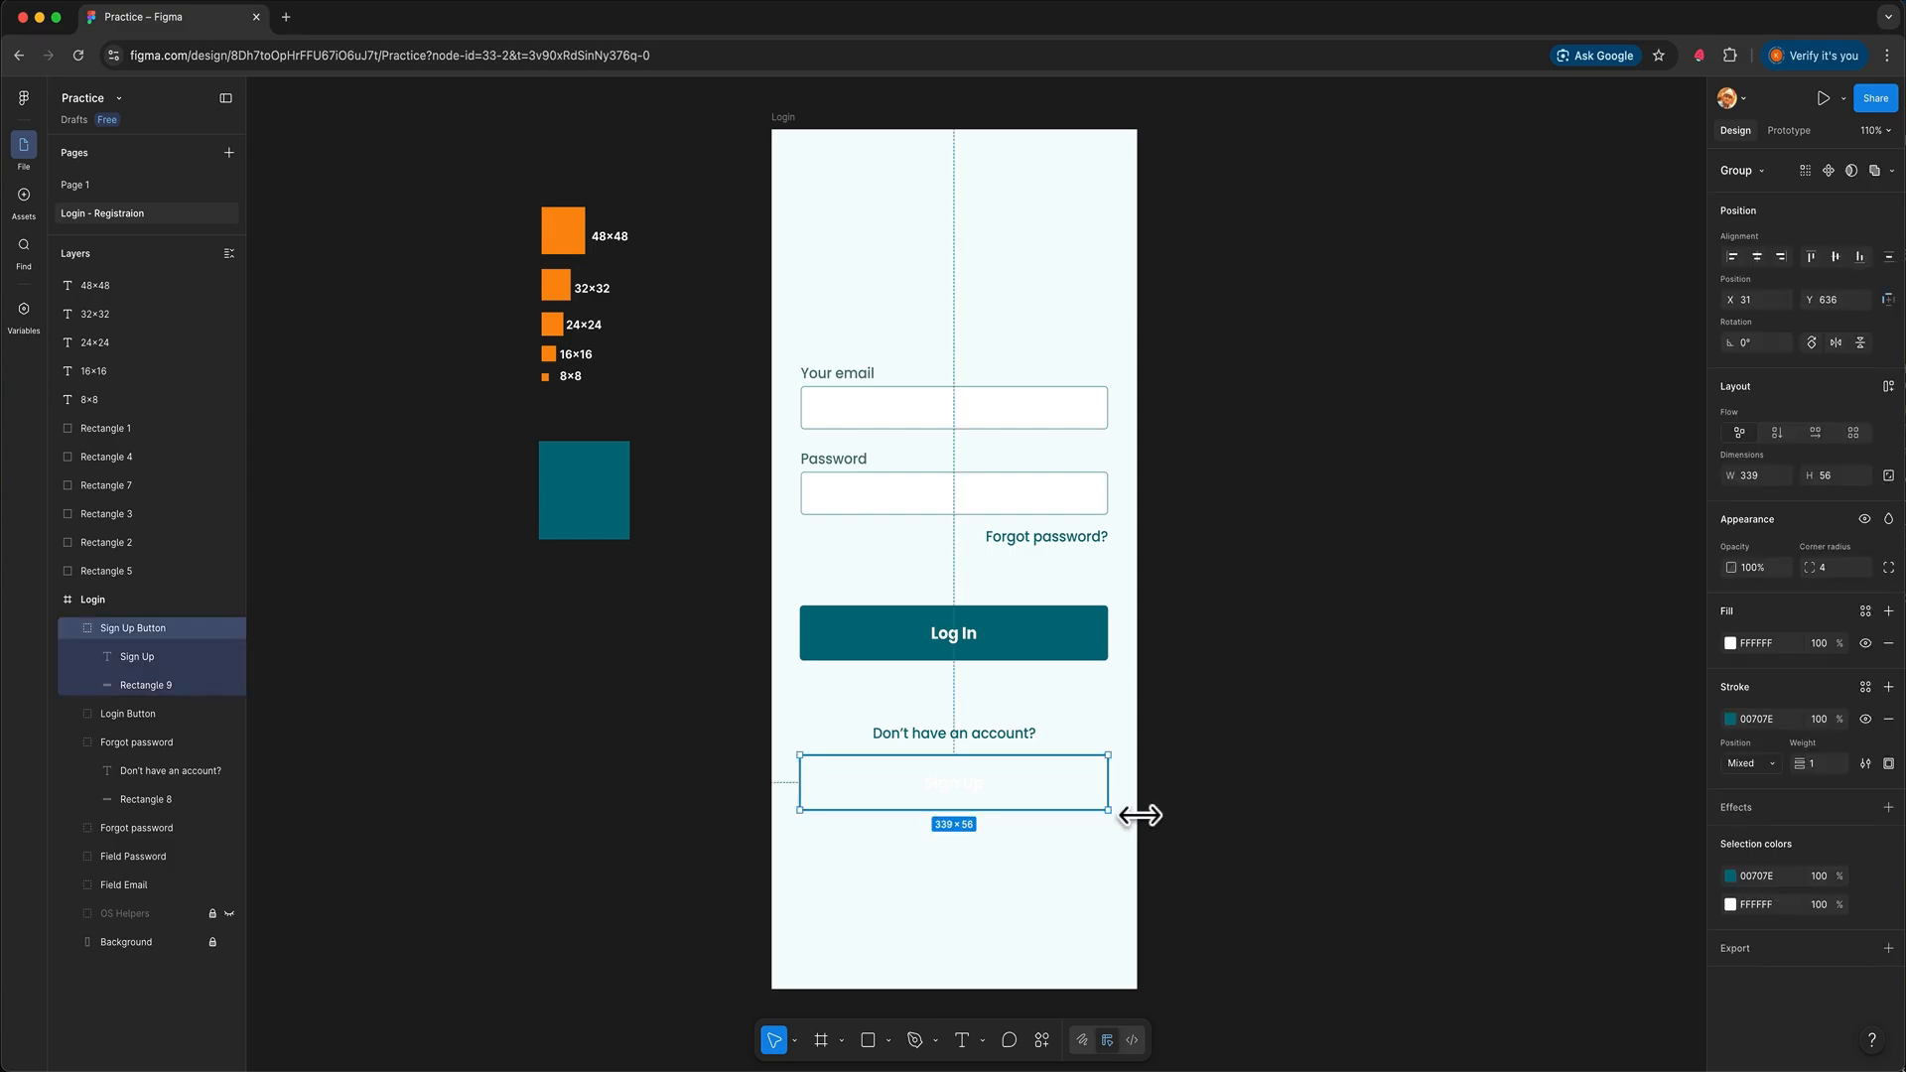
click(128, 686)
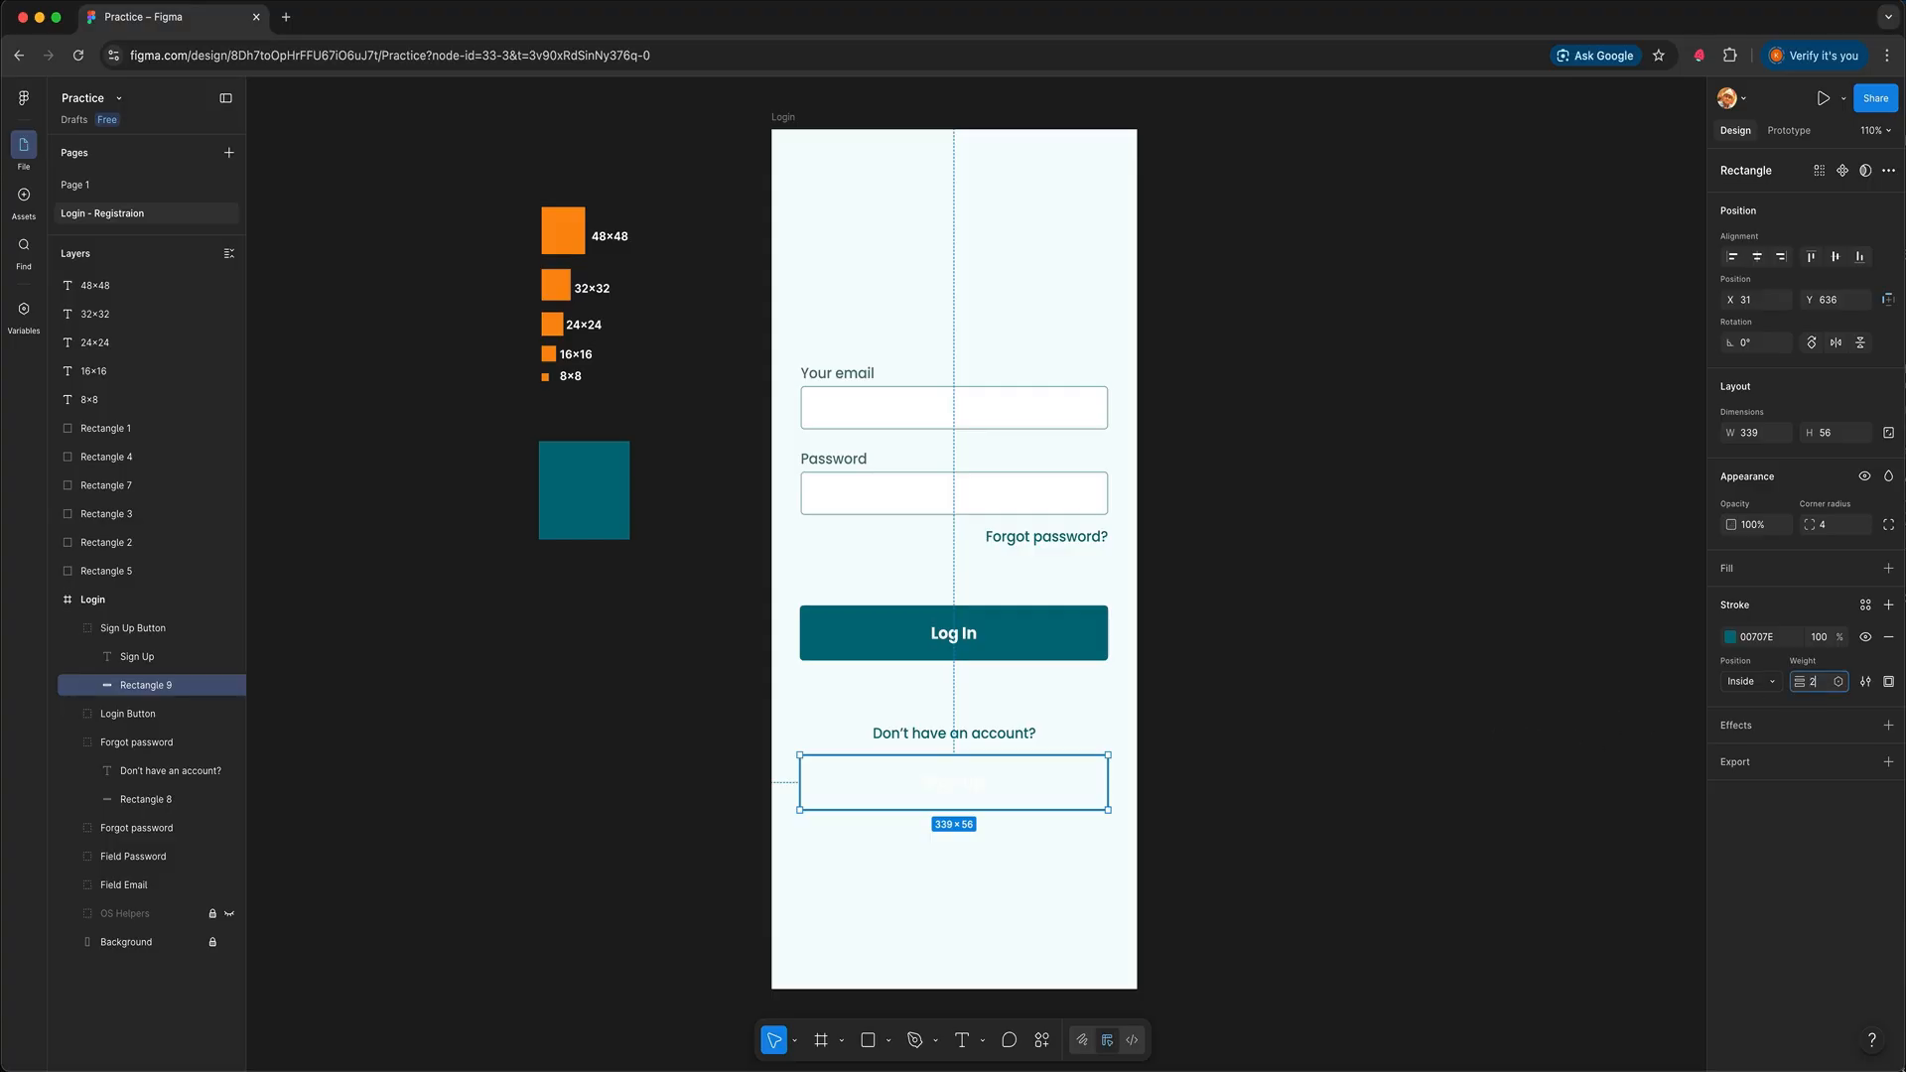
click(1321, 810)
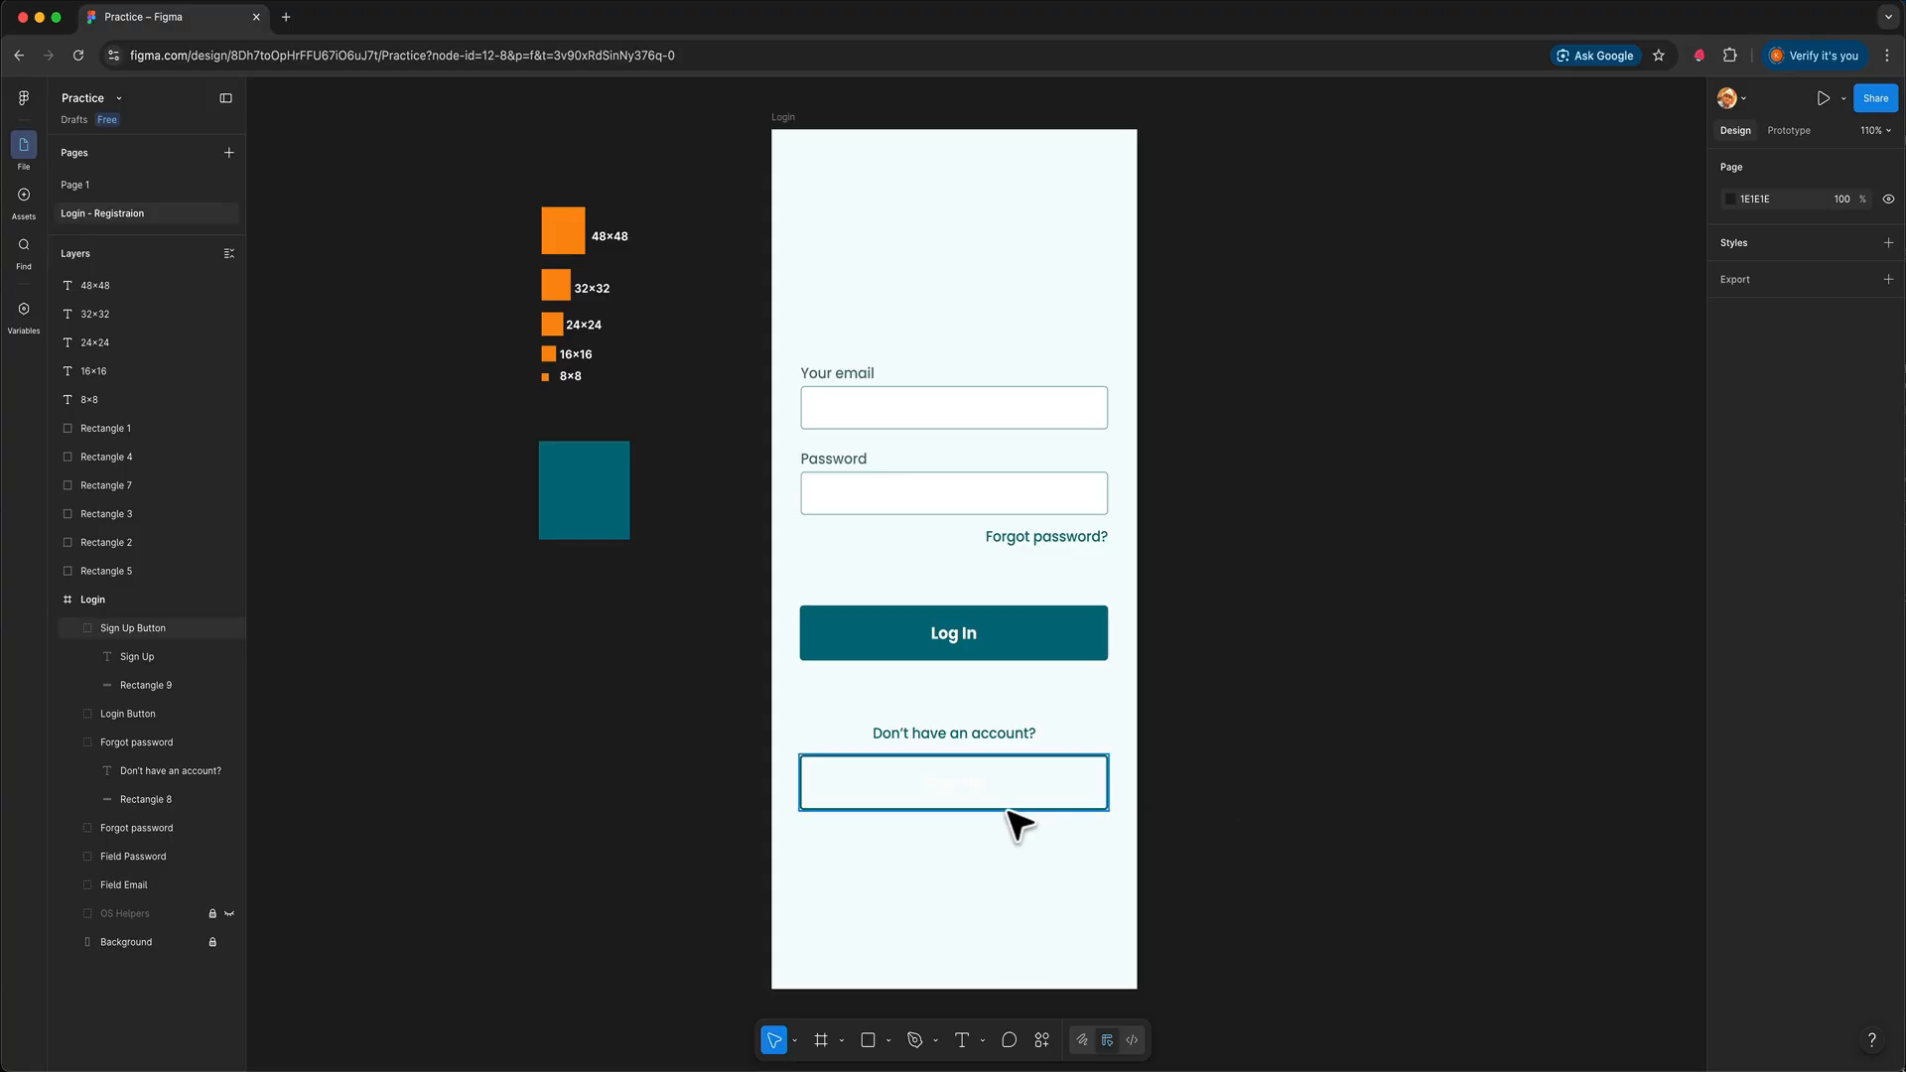
Recolor the Sign Up label's fill to 00707E by sampling the teal square beside the frame
click(974, 795)
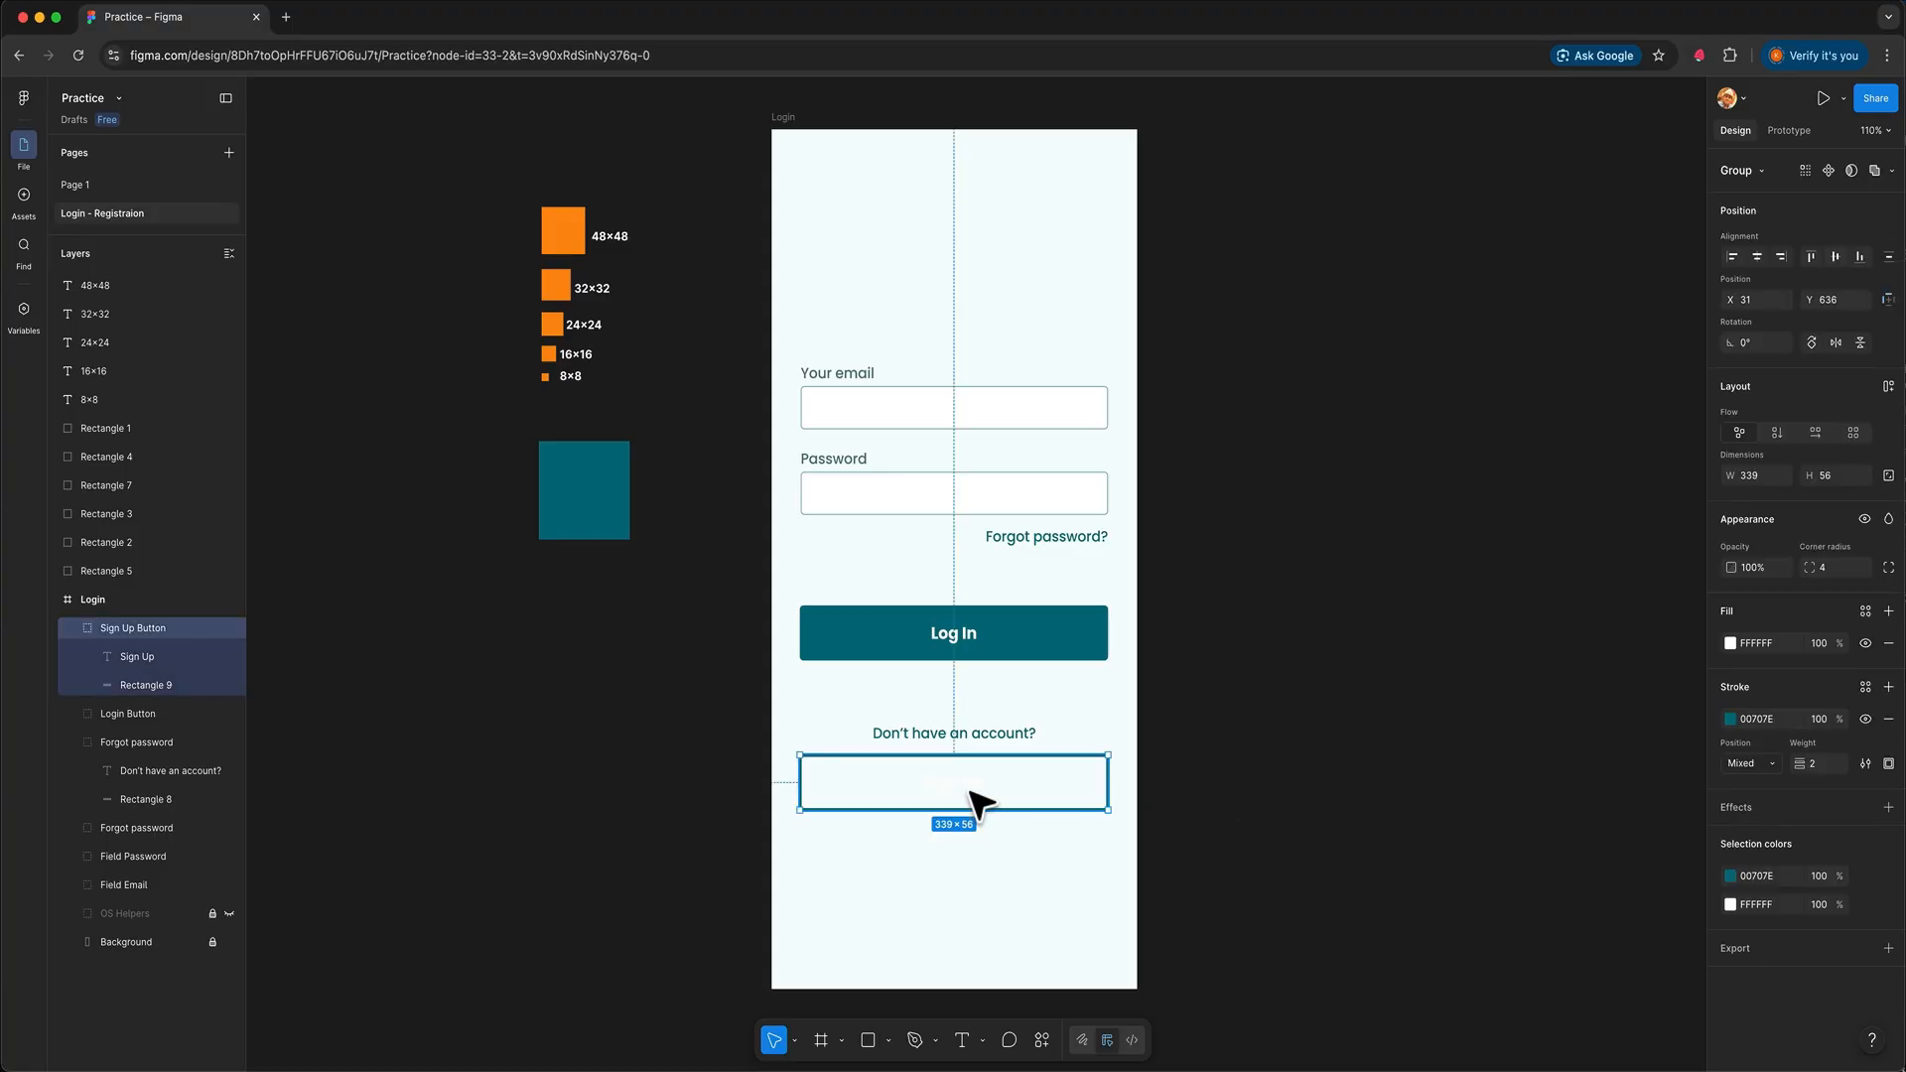
click(130, 658)
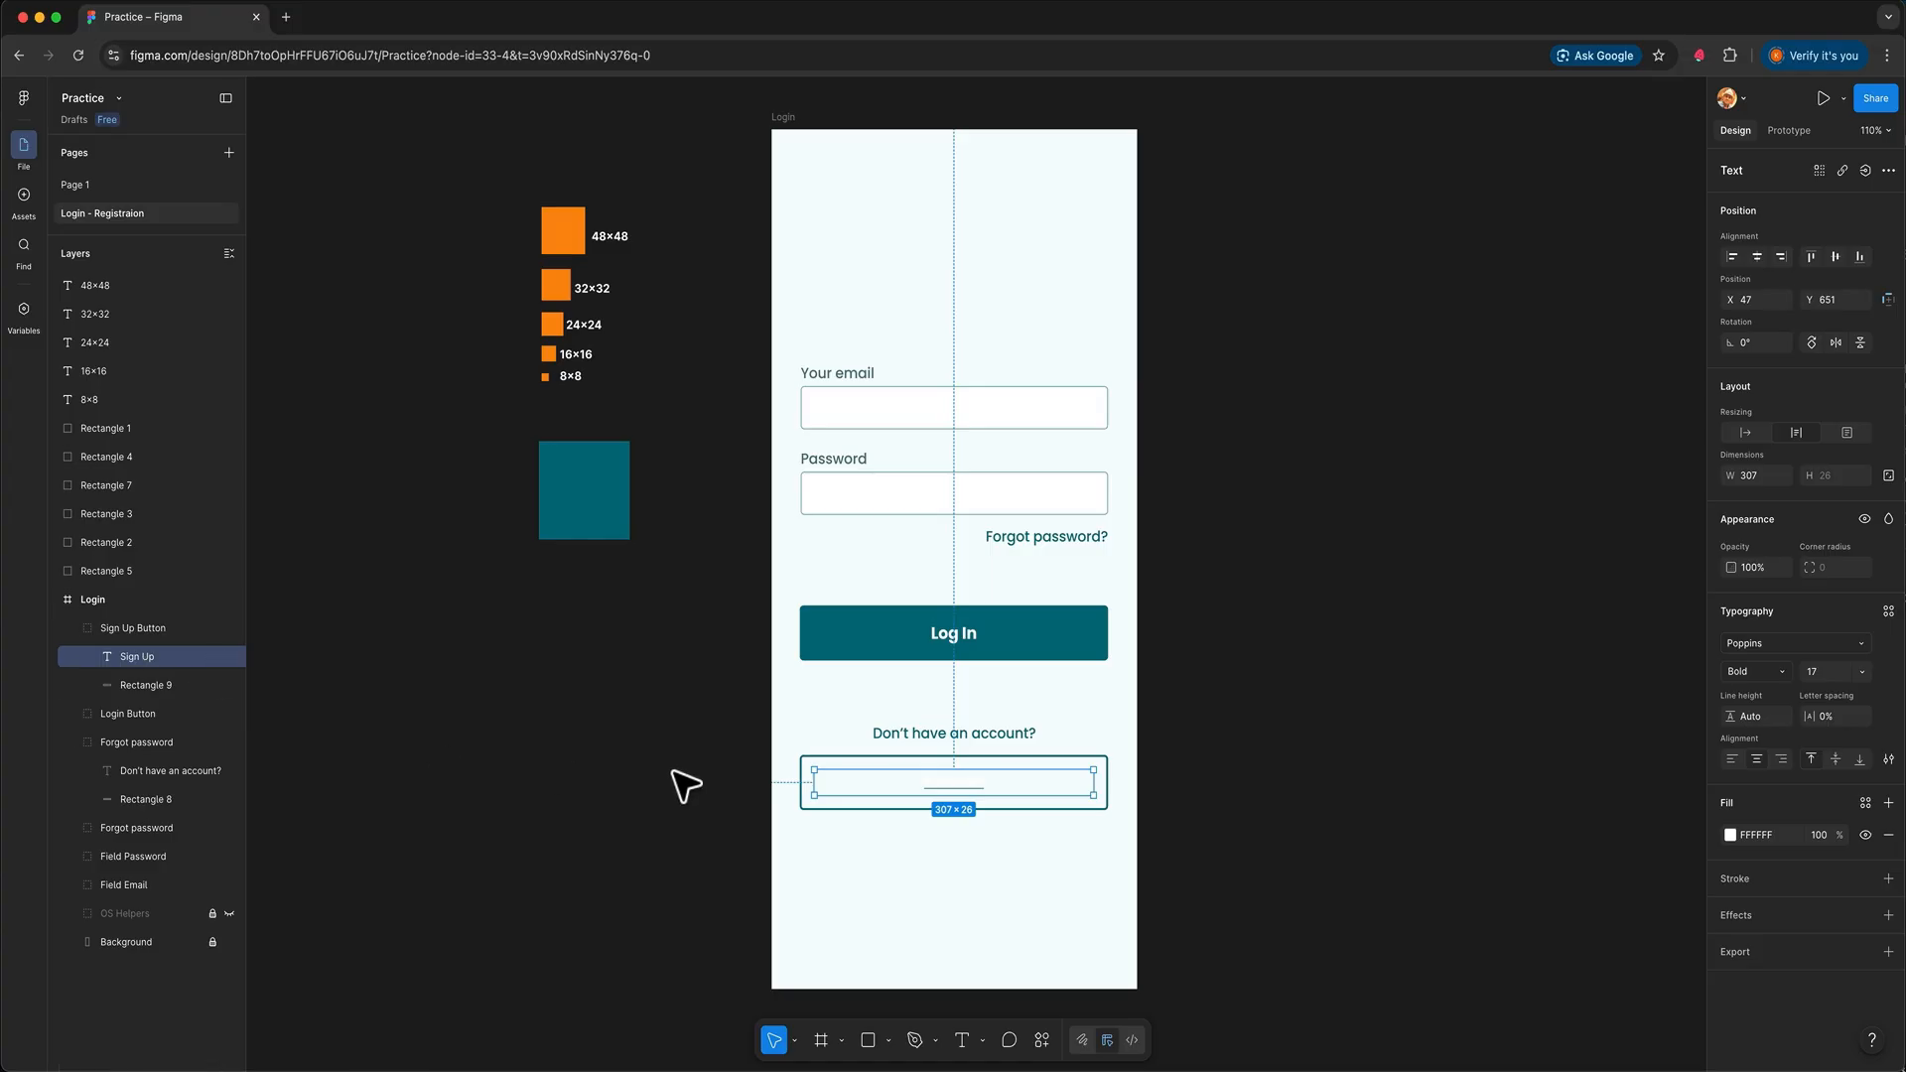
click(1729, 835)
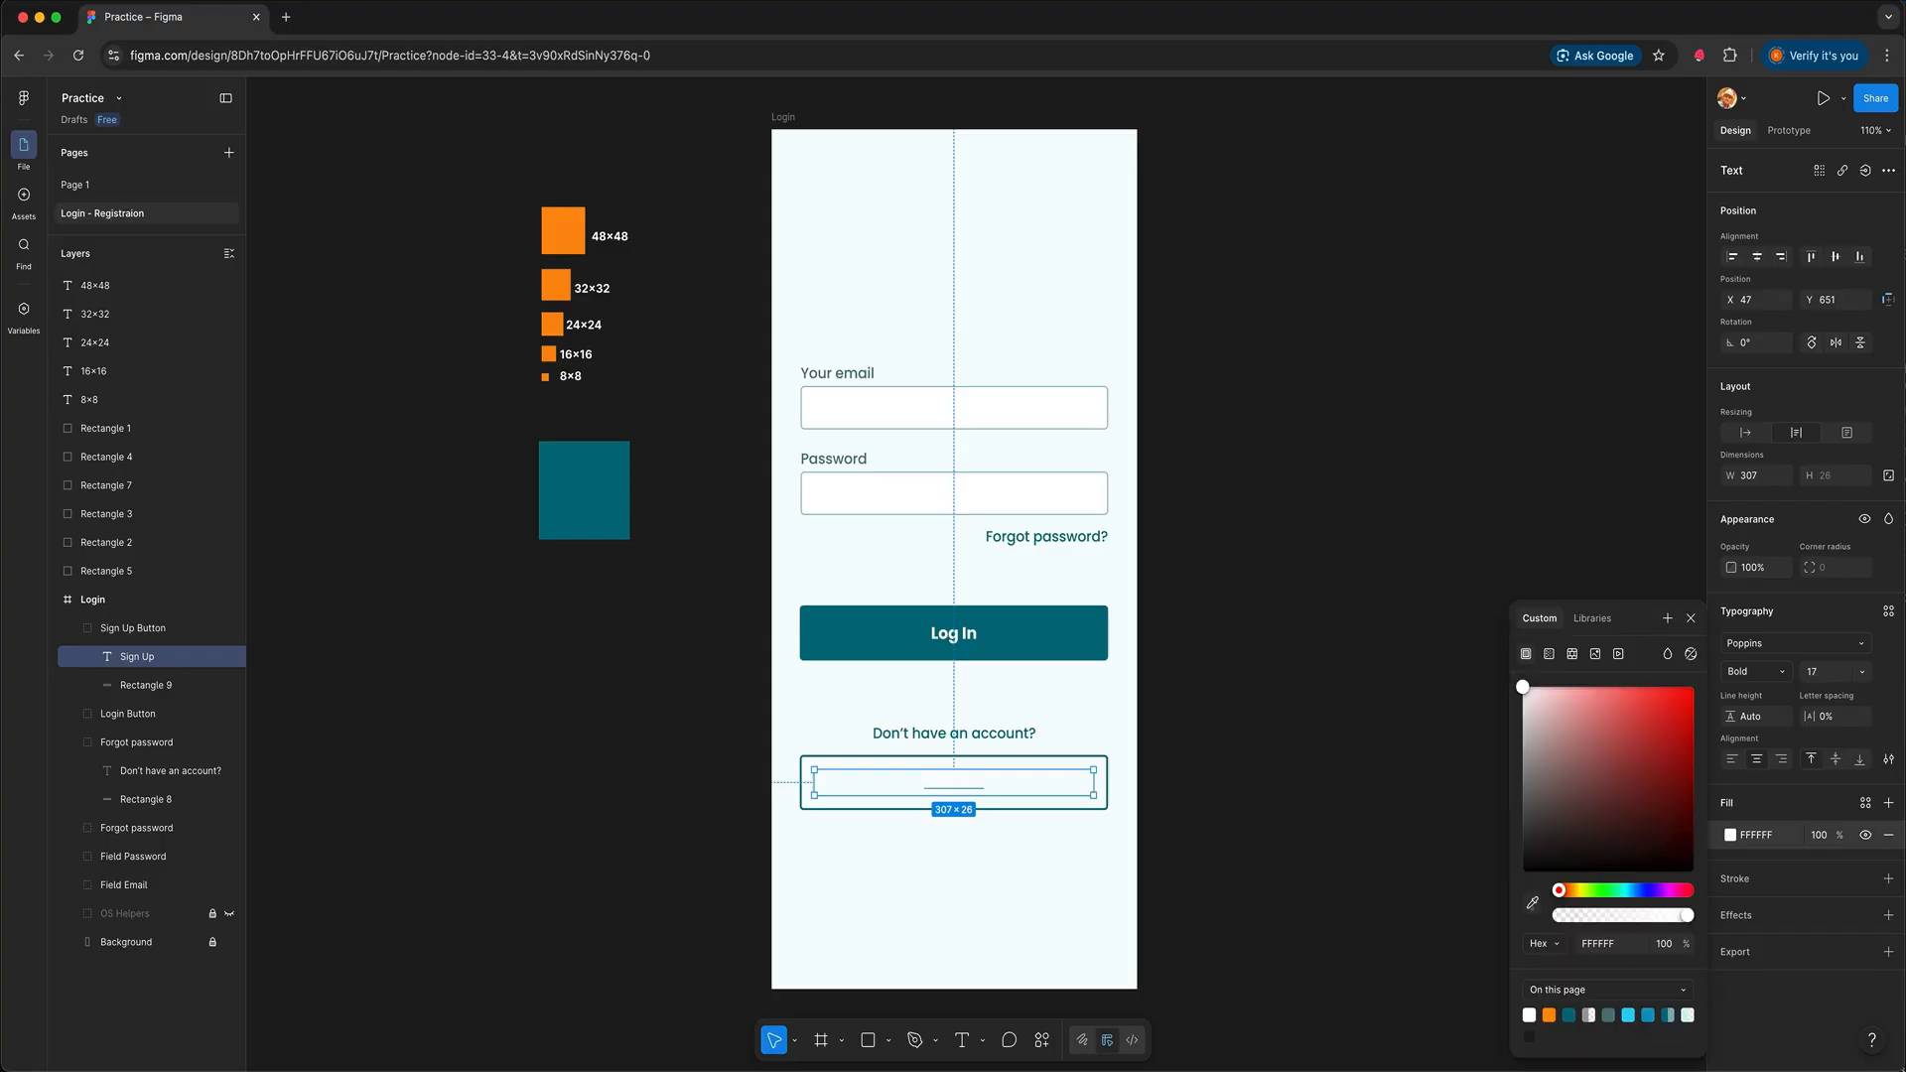
click(1531, 902)
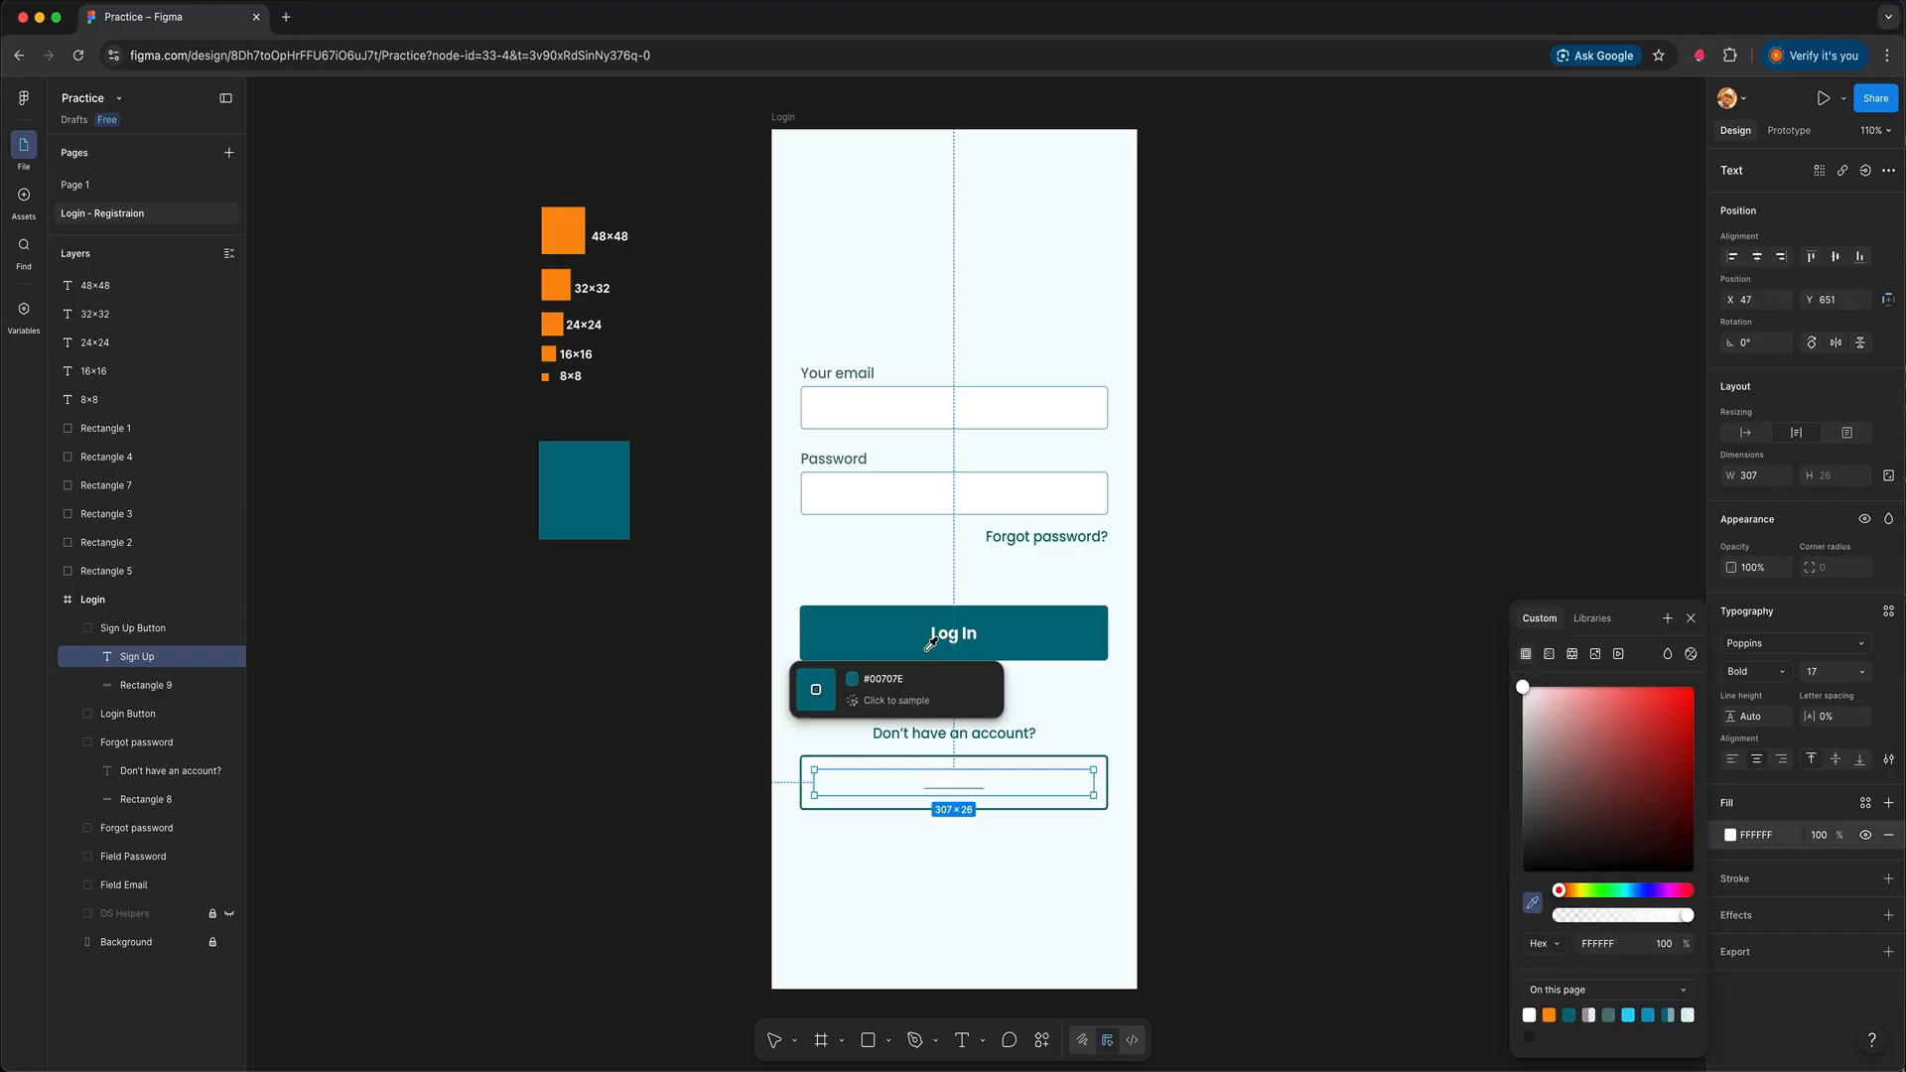
click(592, 479)
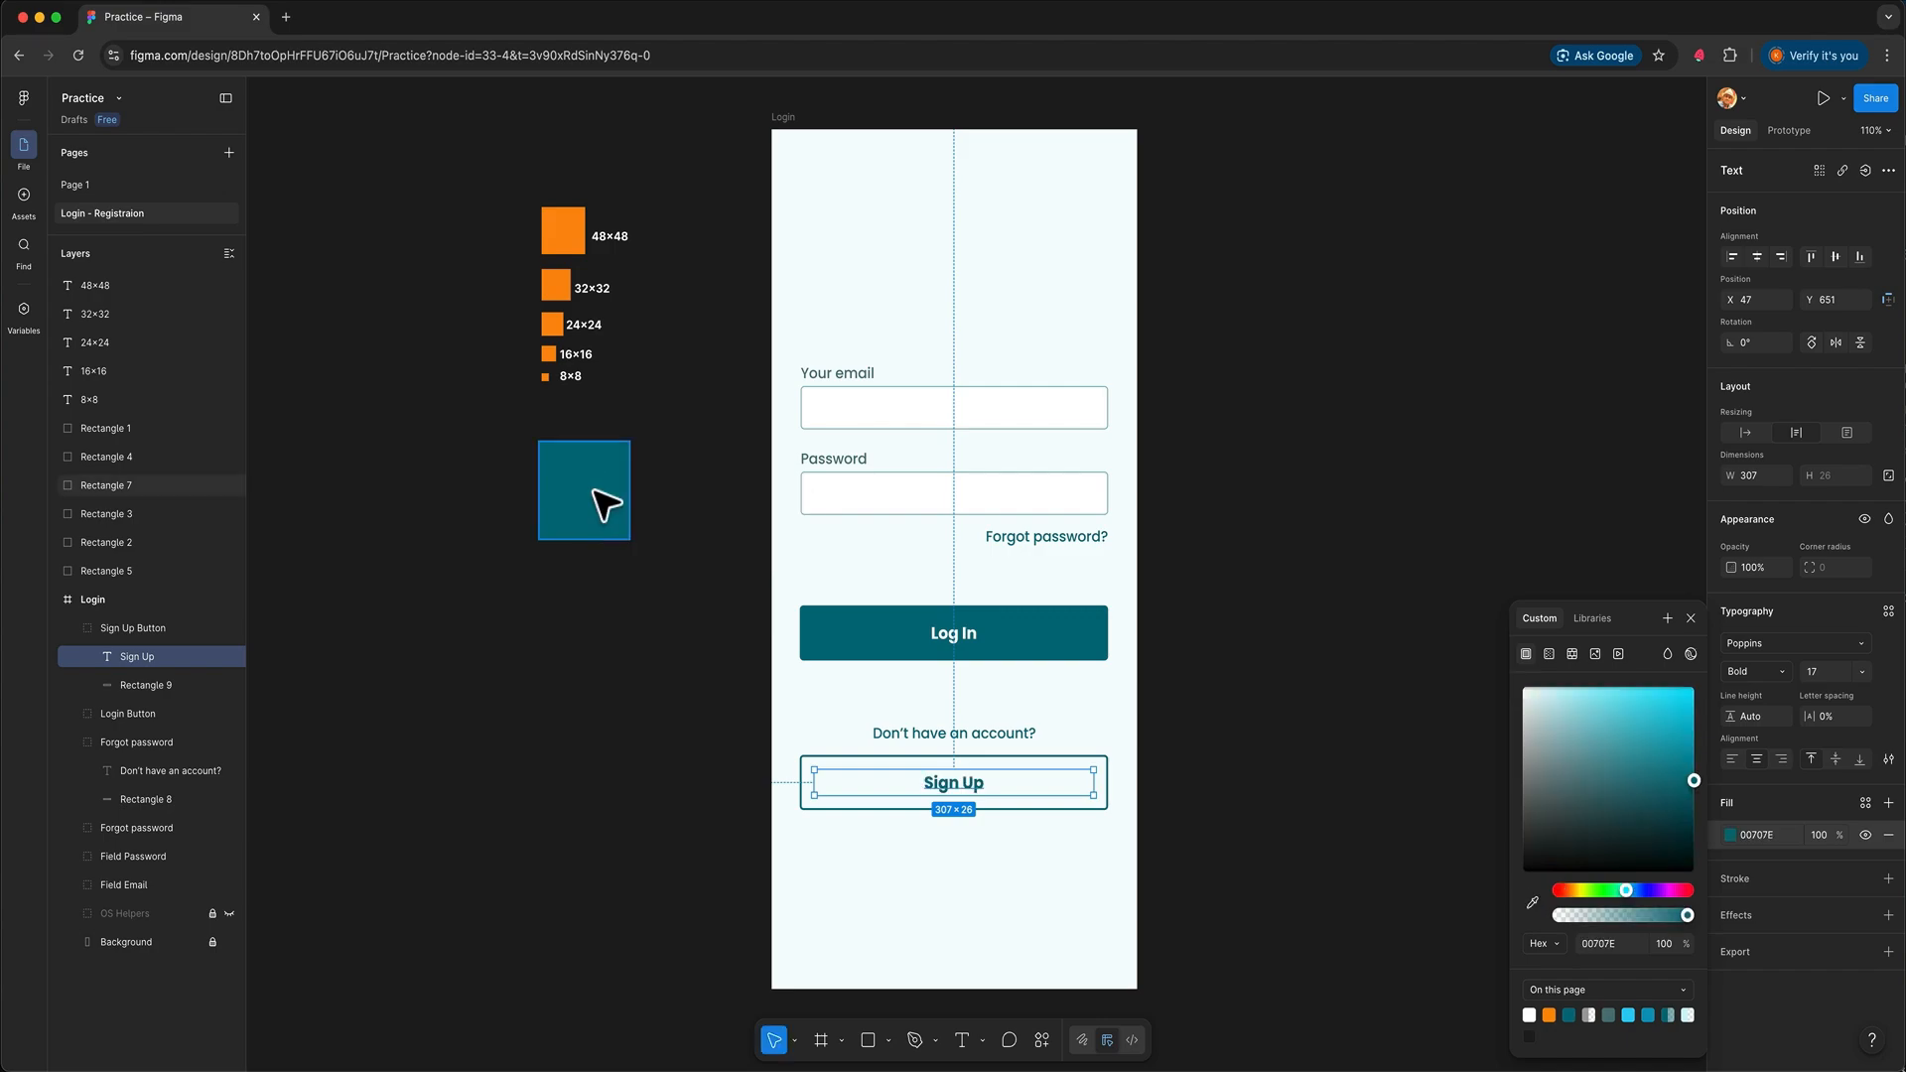
Set a 32 px gap above the Log In button using the 32×32 spacer square, and place the 48×48 spacer directly below the button
click(673, 734)
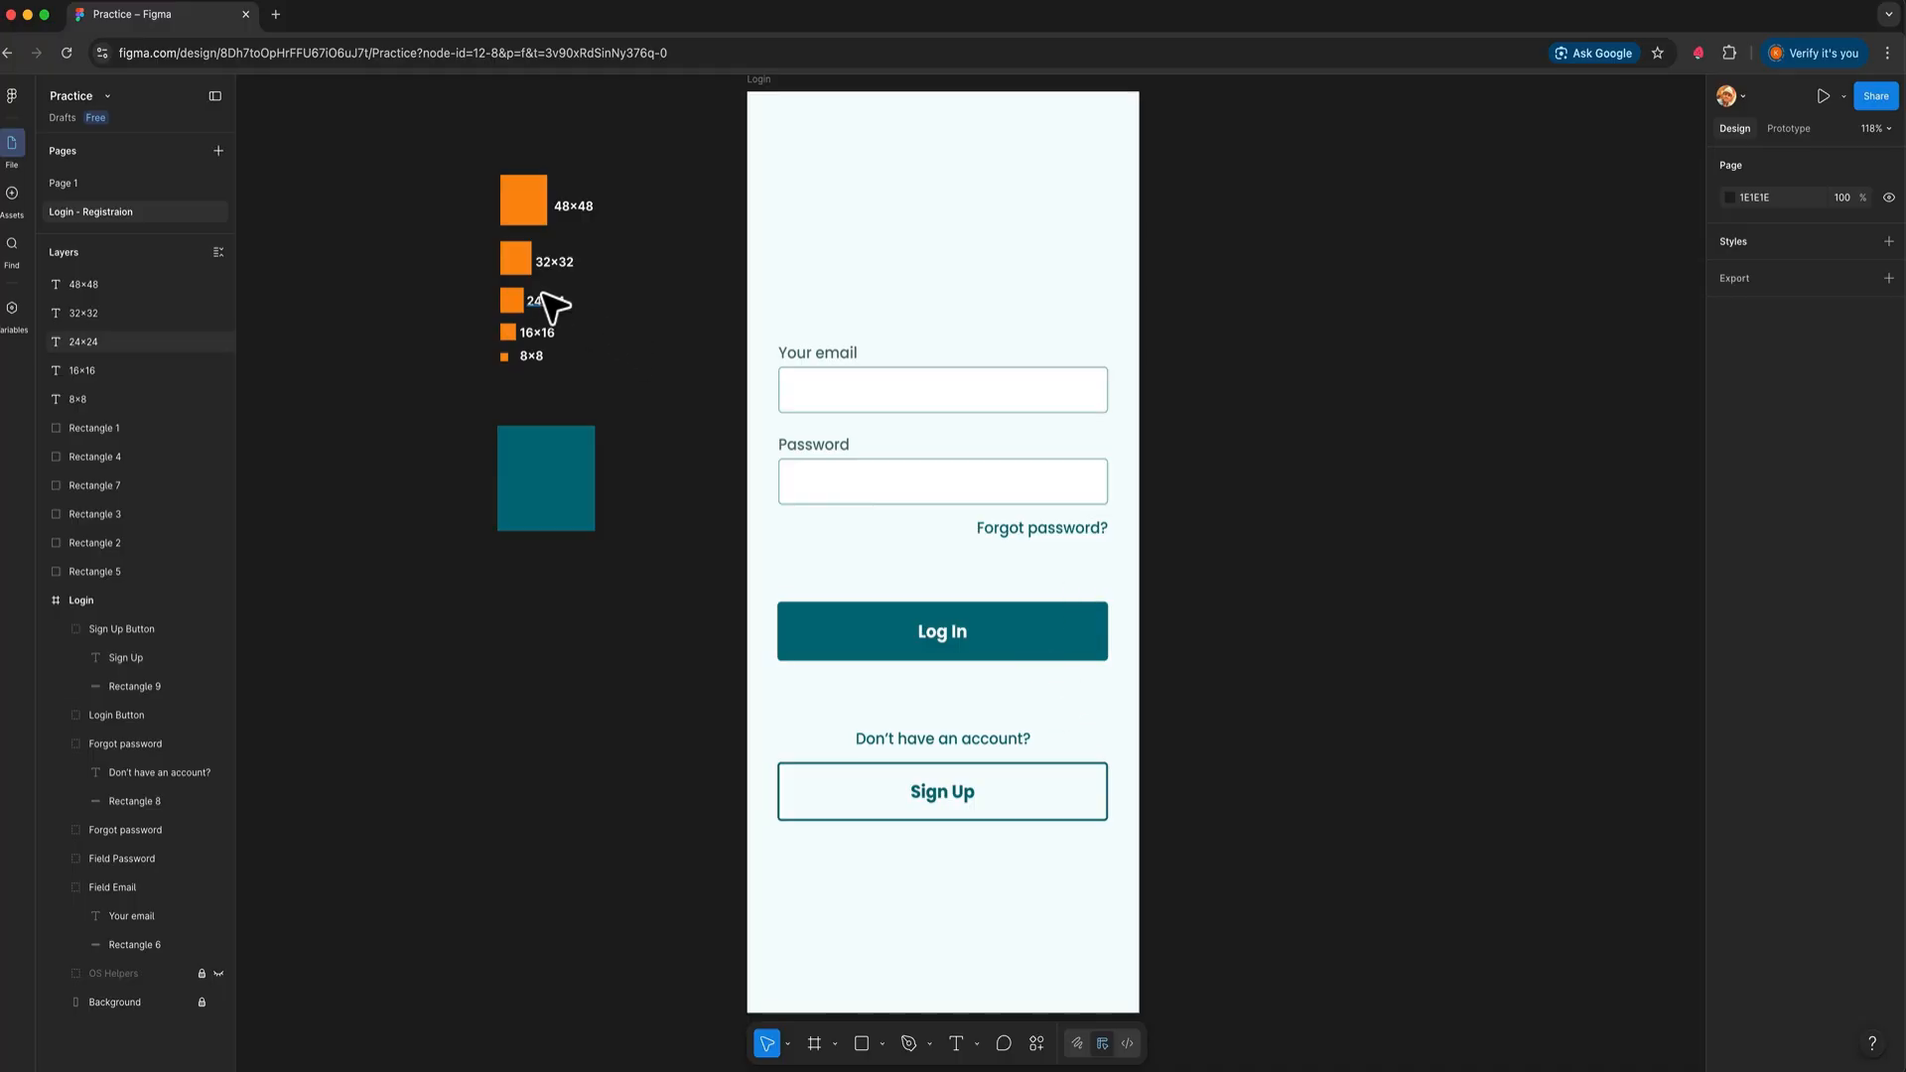
drag(525, 266, 1026, 550)
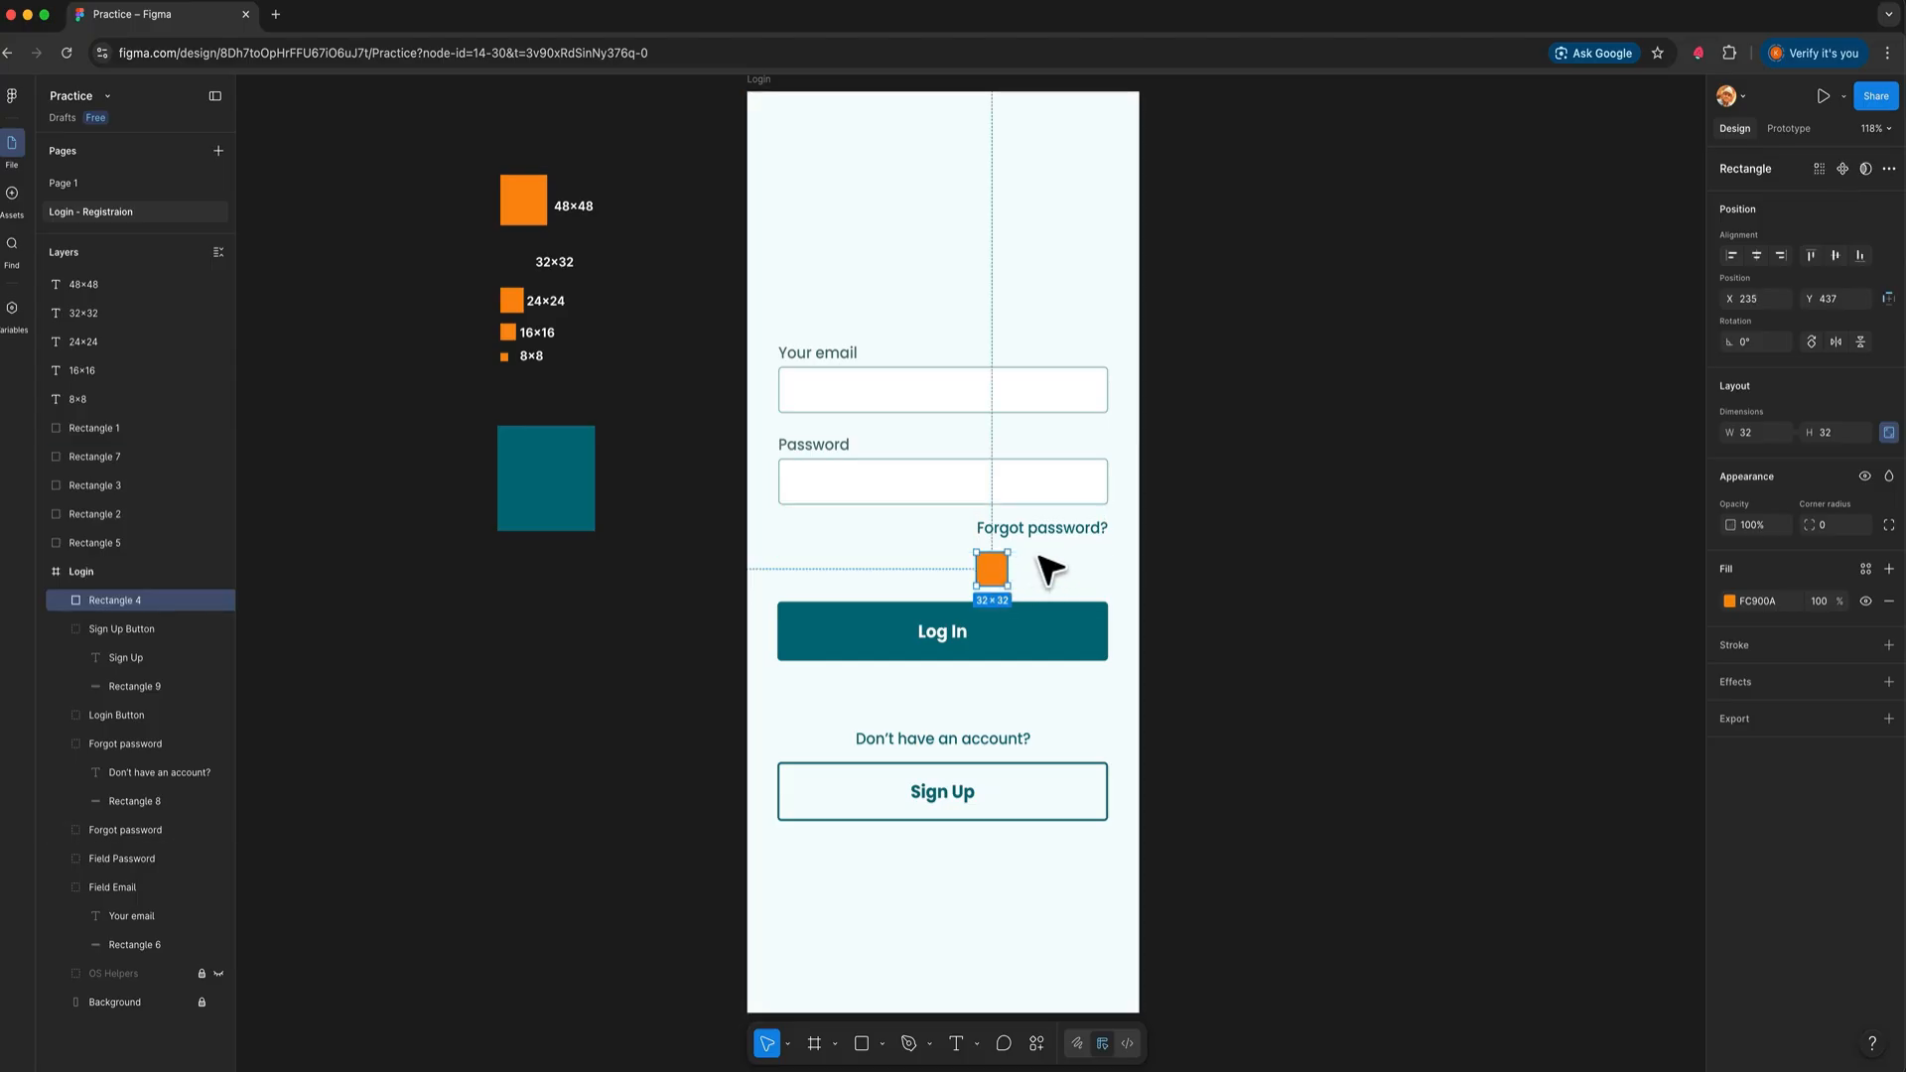
key(Escape)
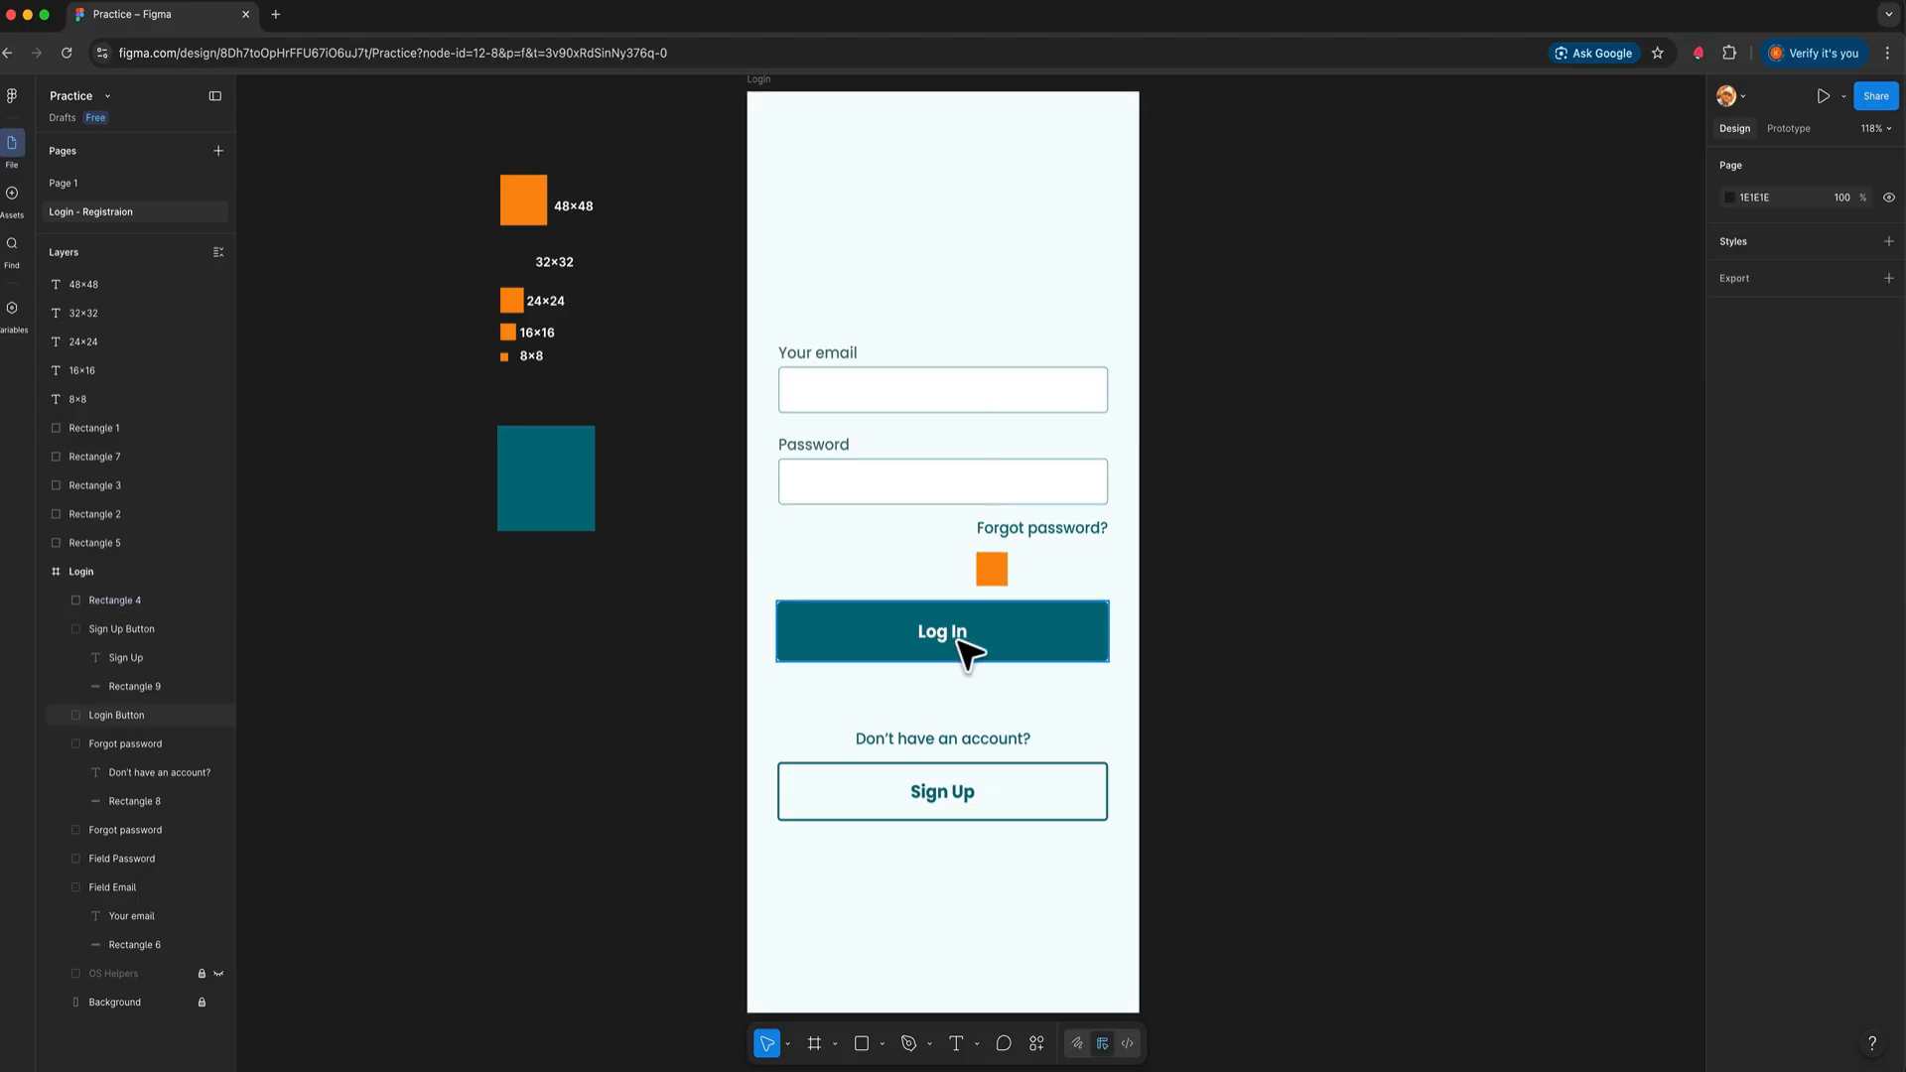
drag(1011, 647, 864, 687)
click(1211, 610)
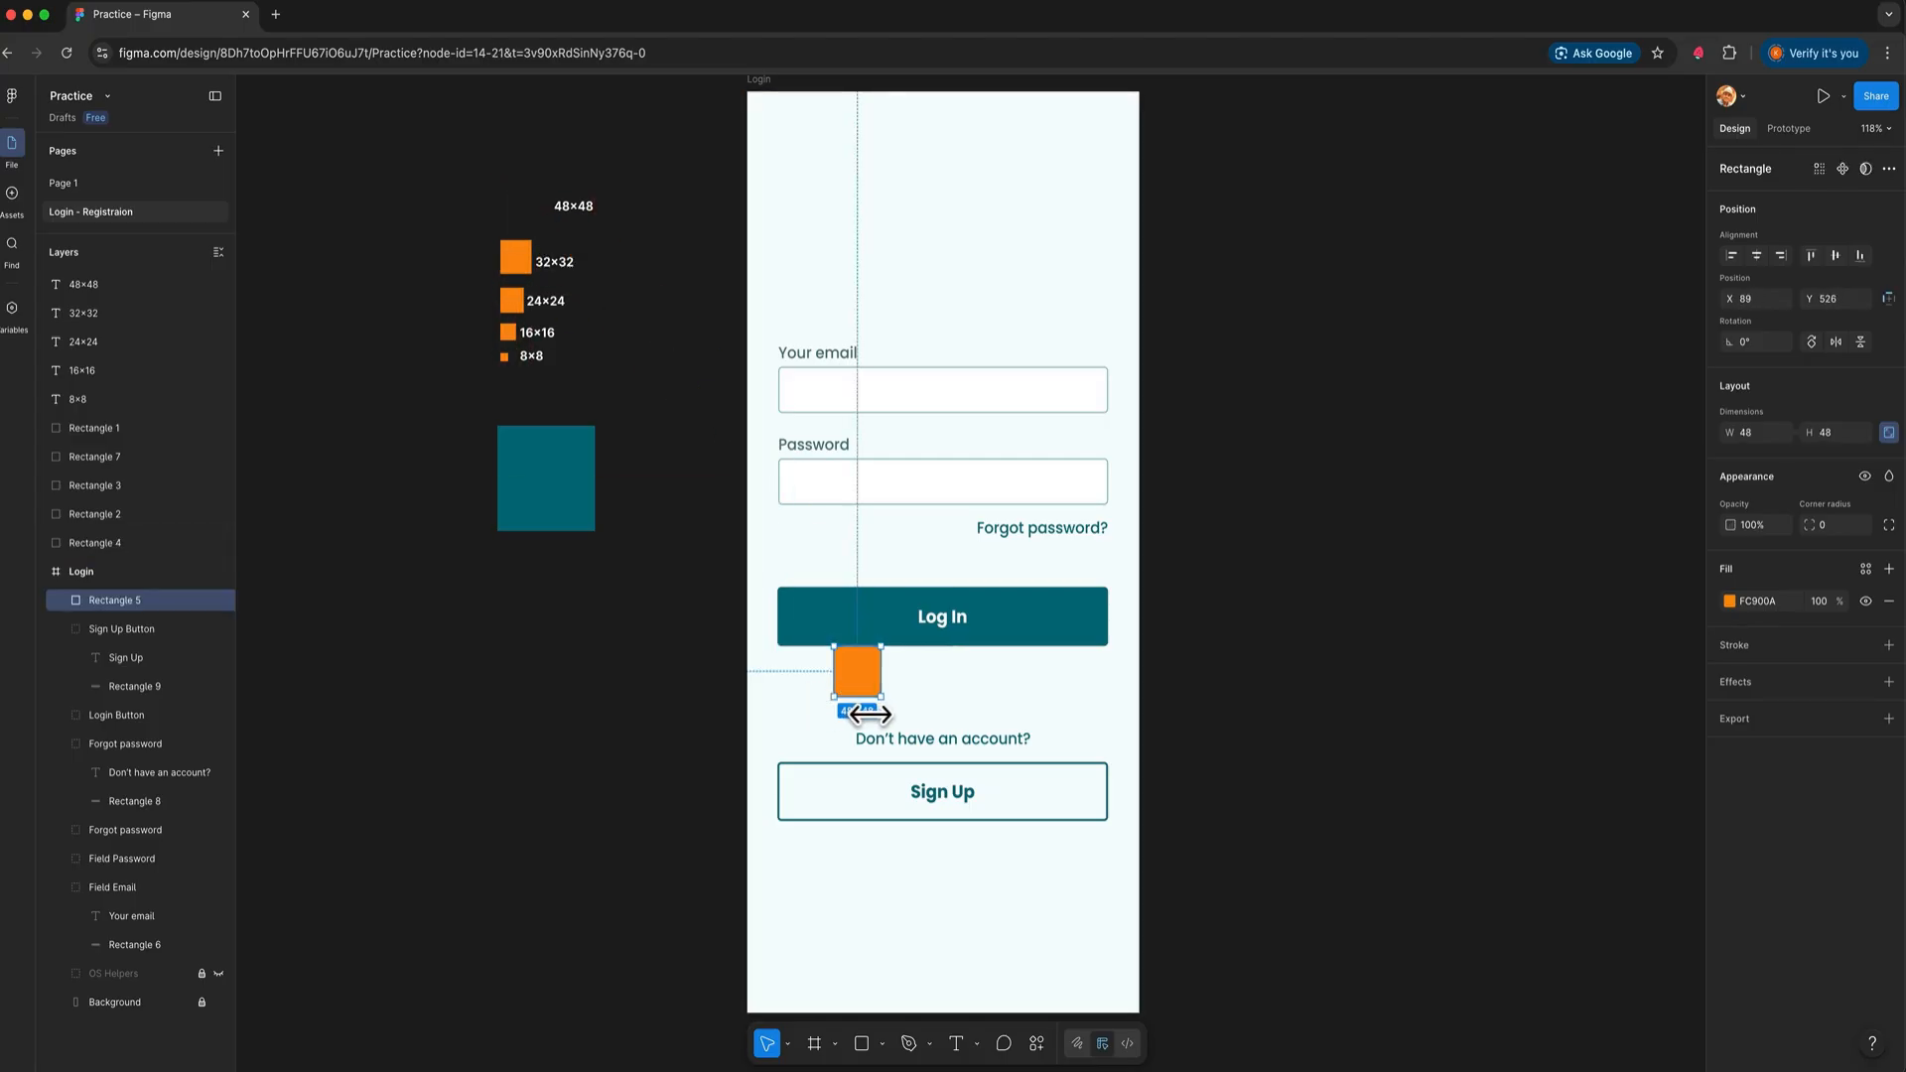
Move the "Don't have an account?" prompt and Sign Up button up together against the 48×48 spacer, and return the spacer beside its label
click(784, 742)
drag(832, 773, 1009, 834)
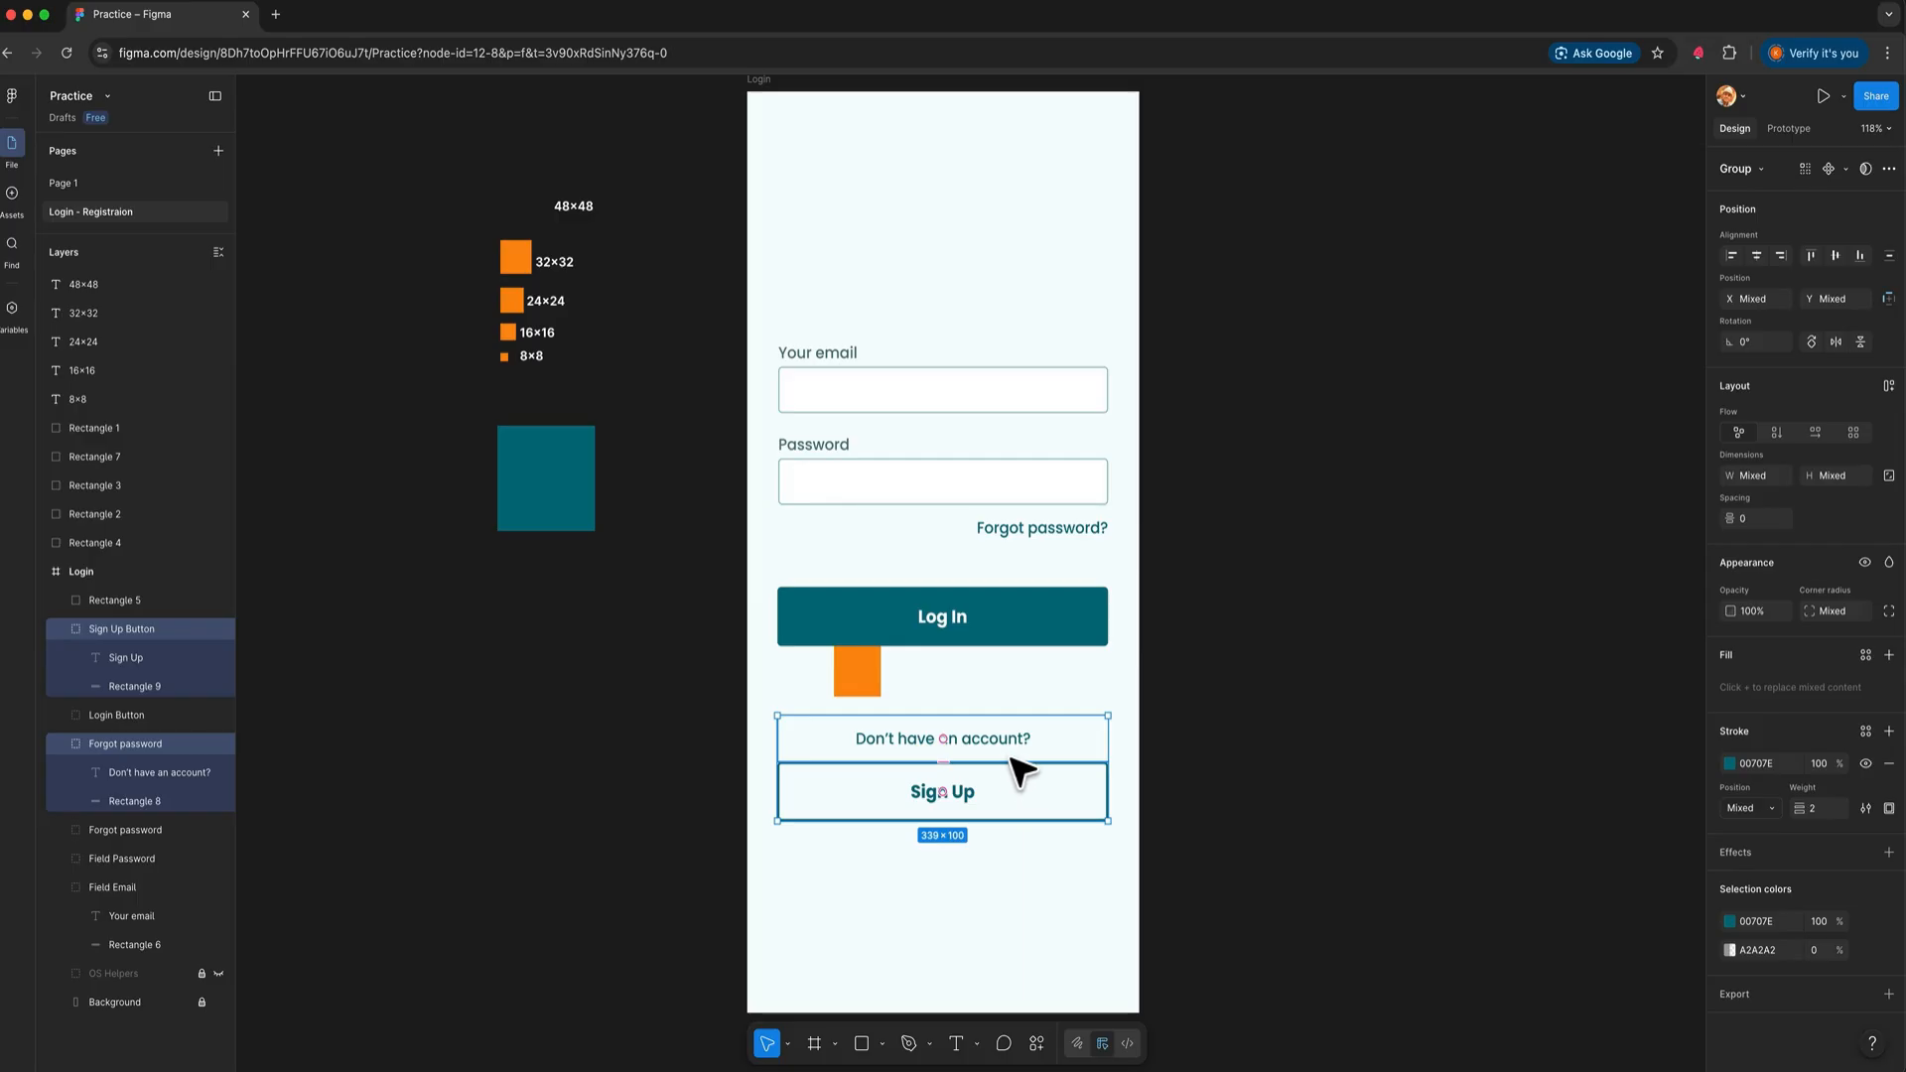
drag(1011, 754, 1012, 731)
click(874, 683)
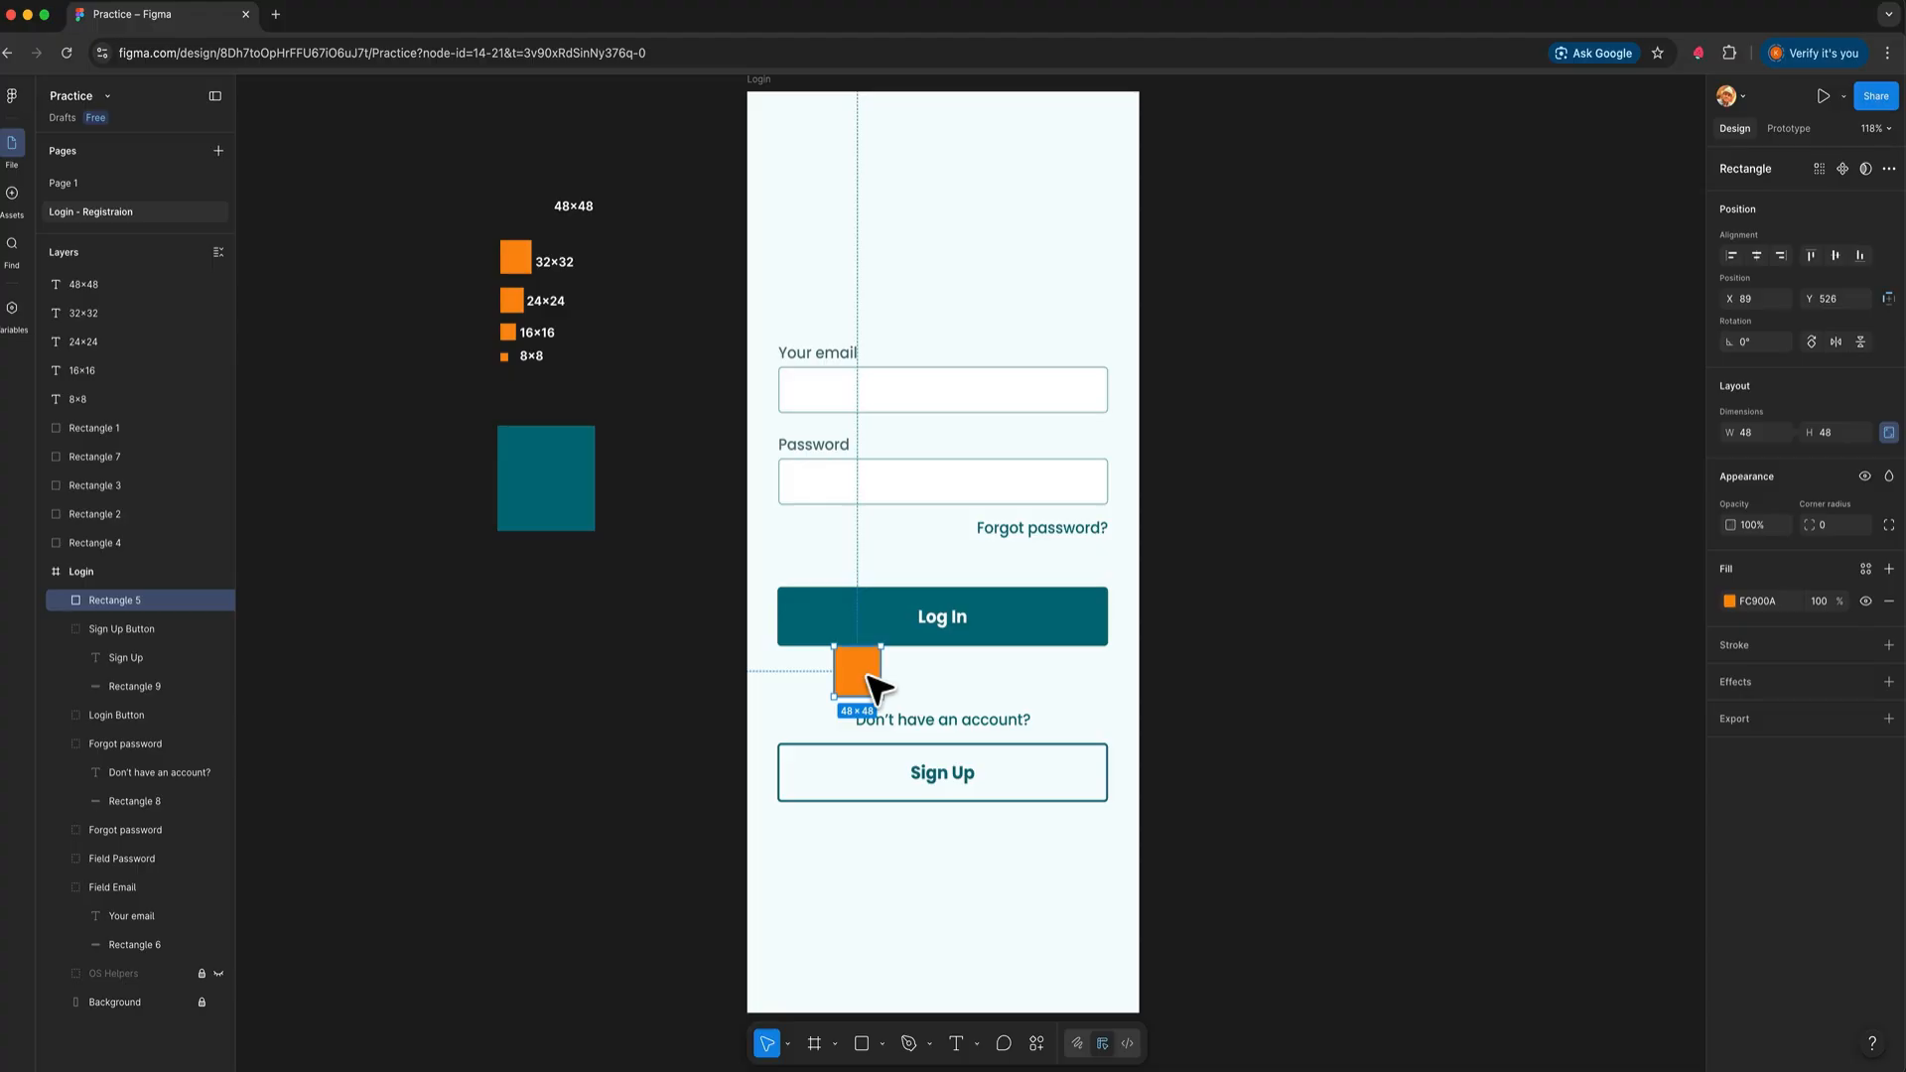
drag(881, 681, 539, 220)
click(703, 368)
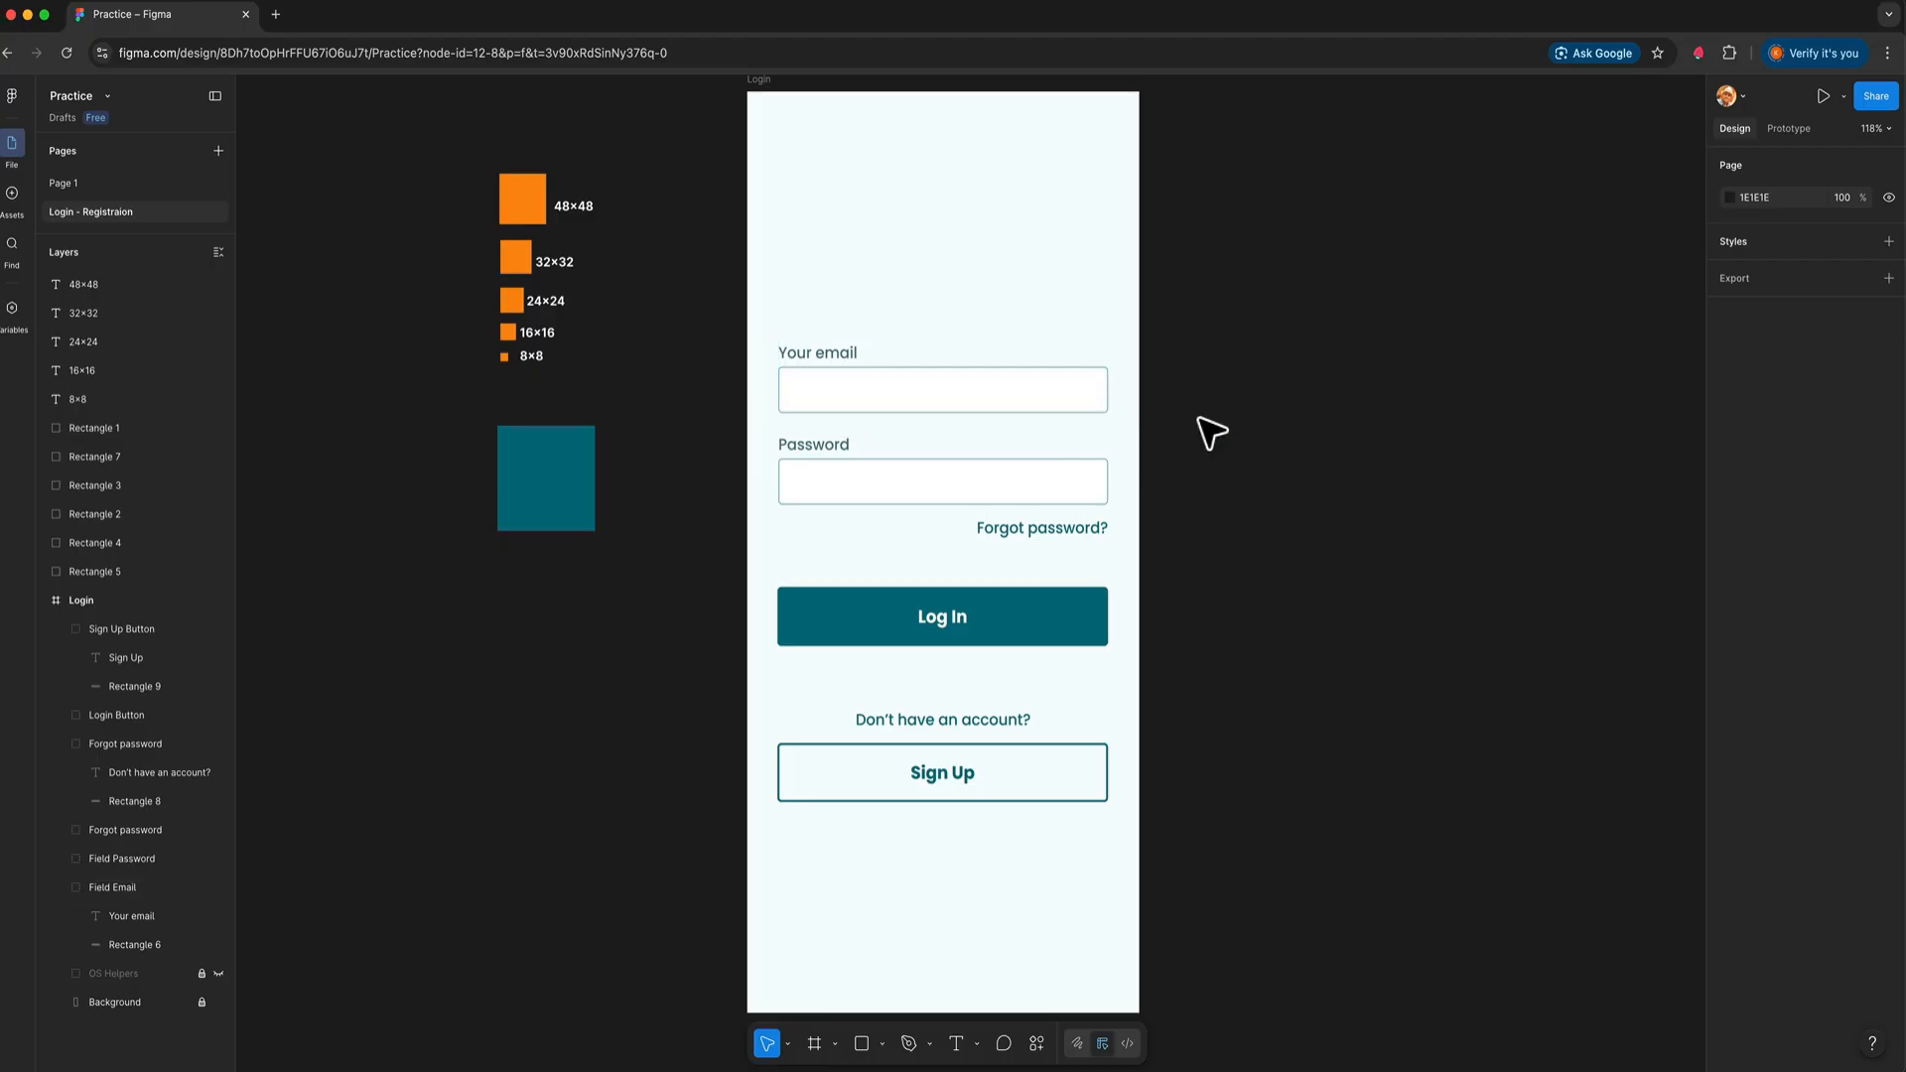
Add the text "Enter your email" above the email field, near the middle of the frame at about X 138, Y 192
scroll(1211, 456, up, 2)
scroll(1073, 660, down, 3)
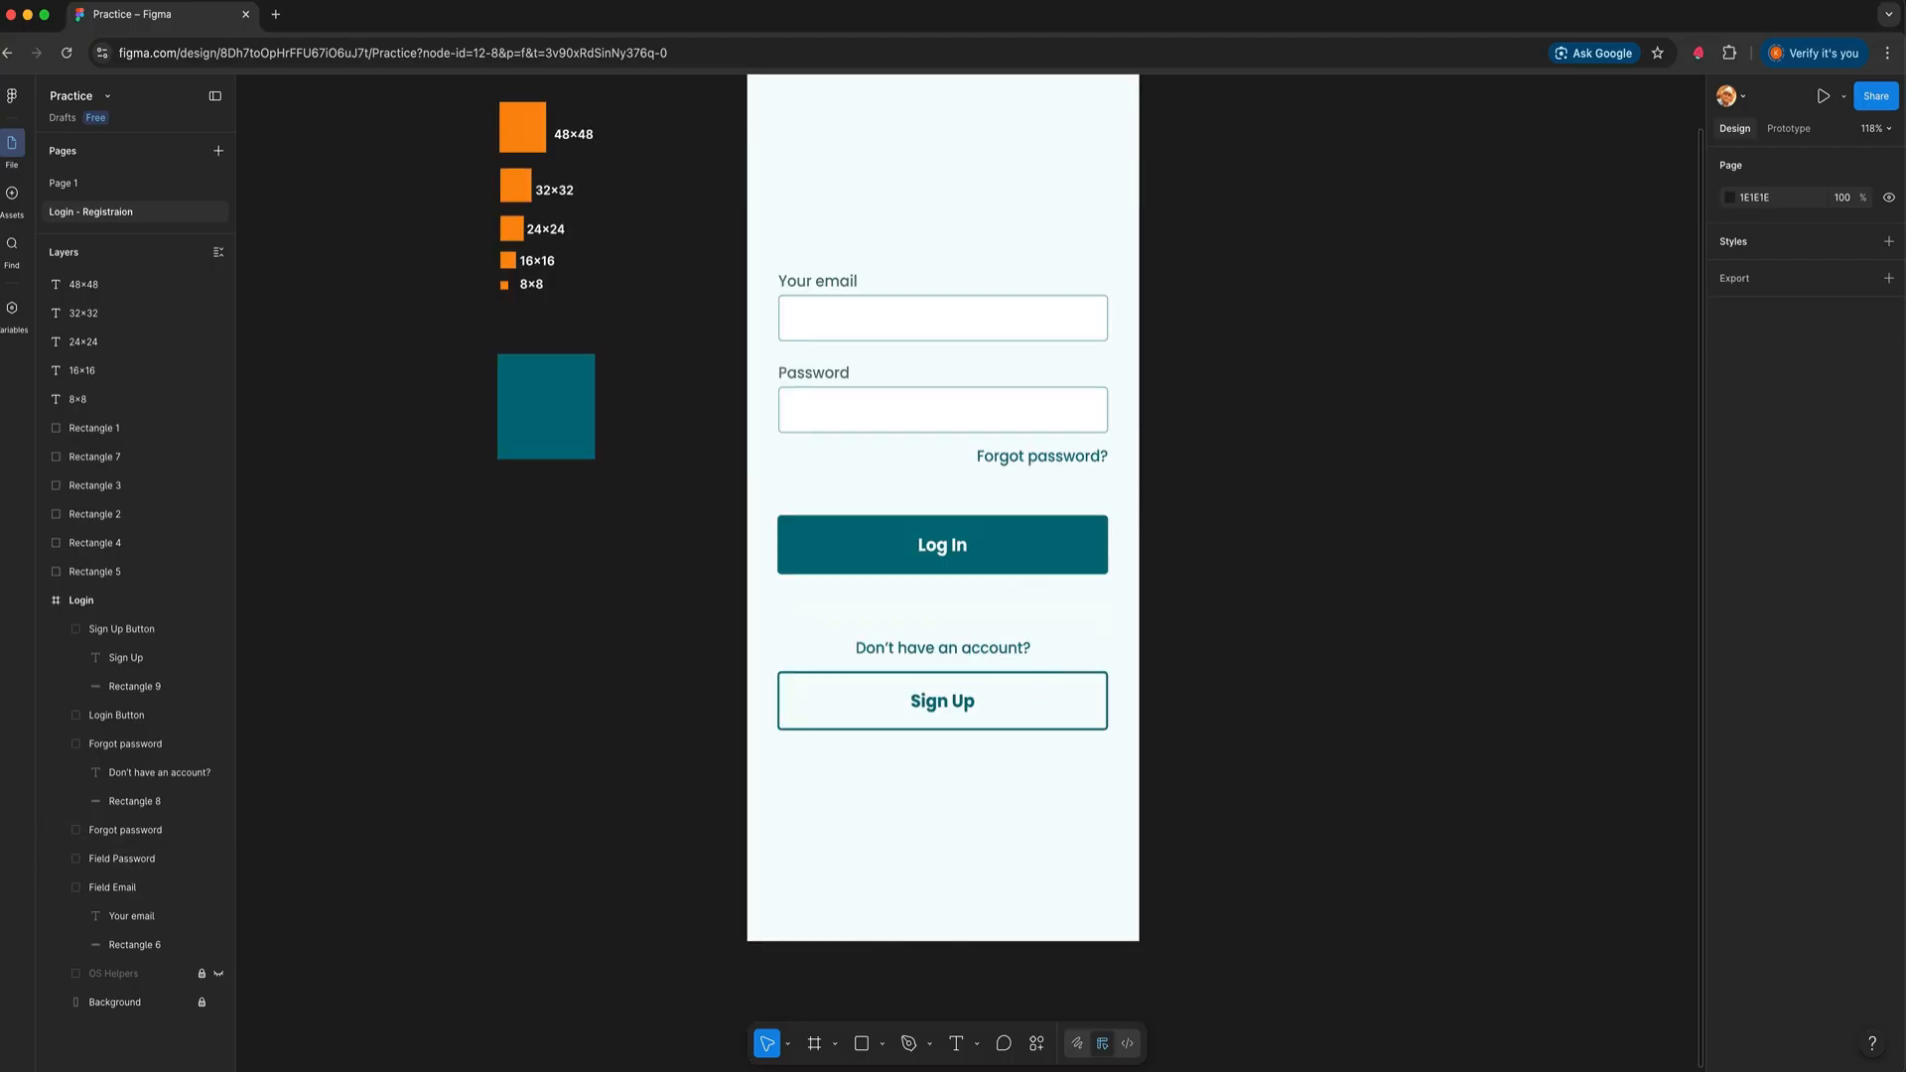
click(956, 1043)
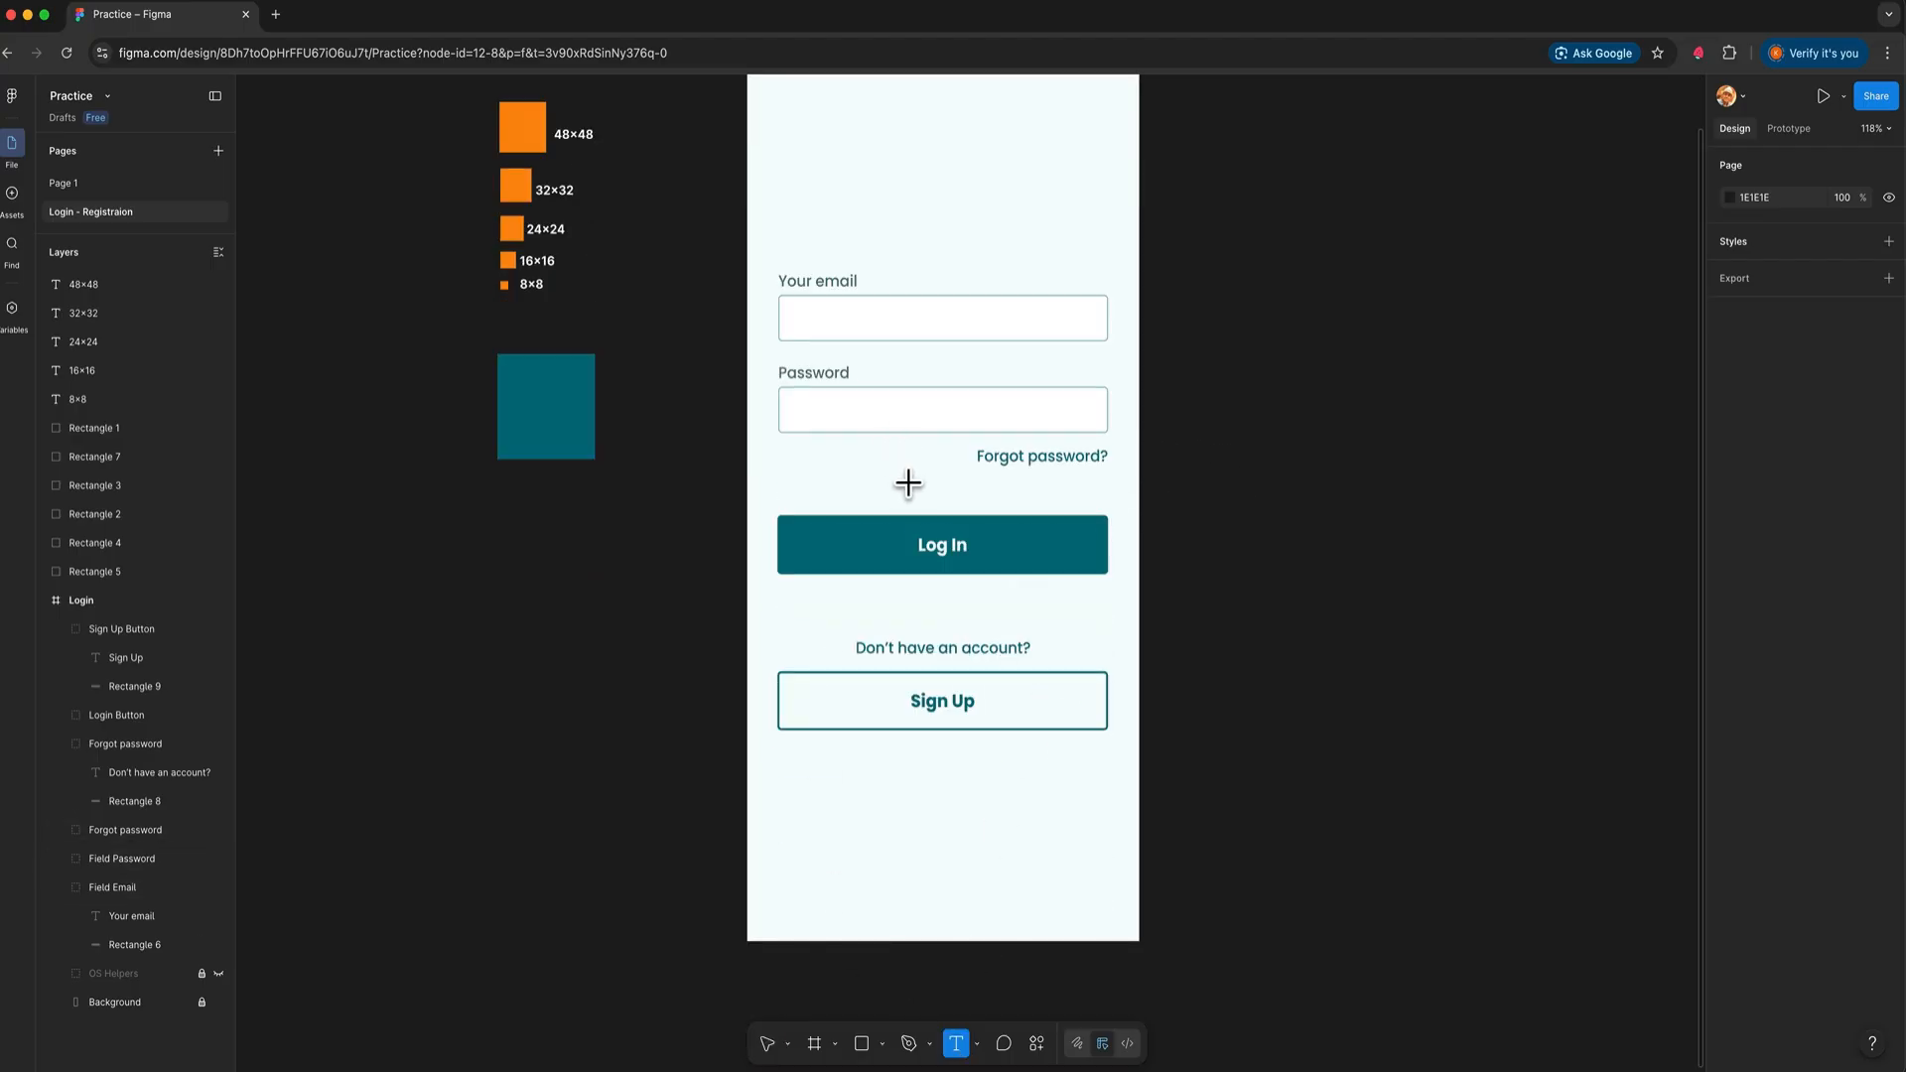
scroll(898, 482, up, 2)
click(849, 383)
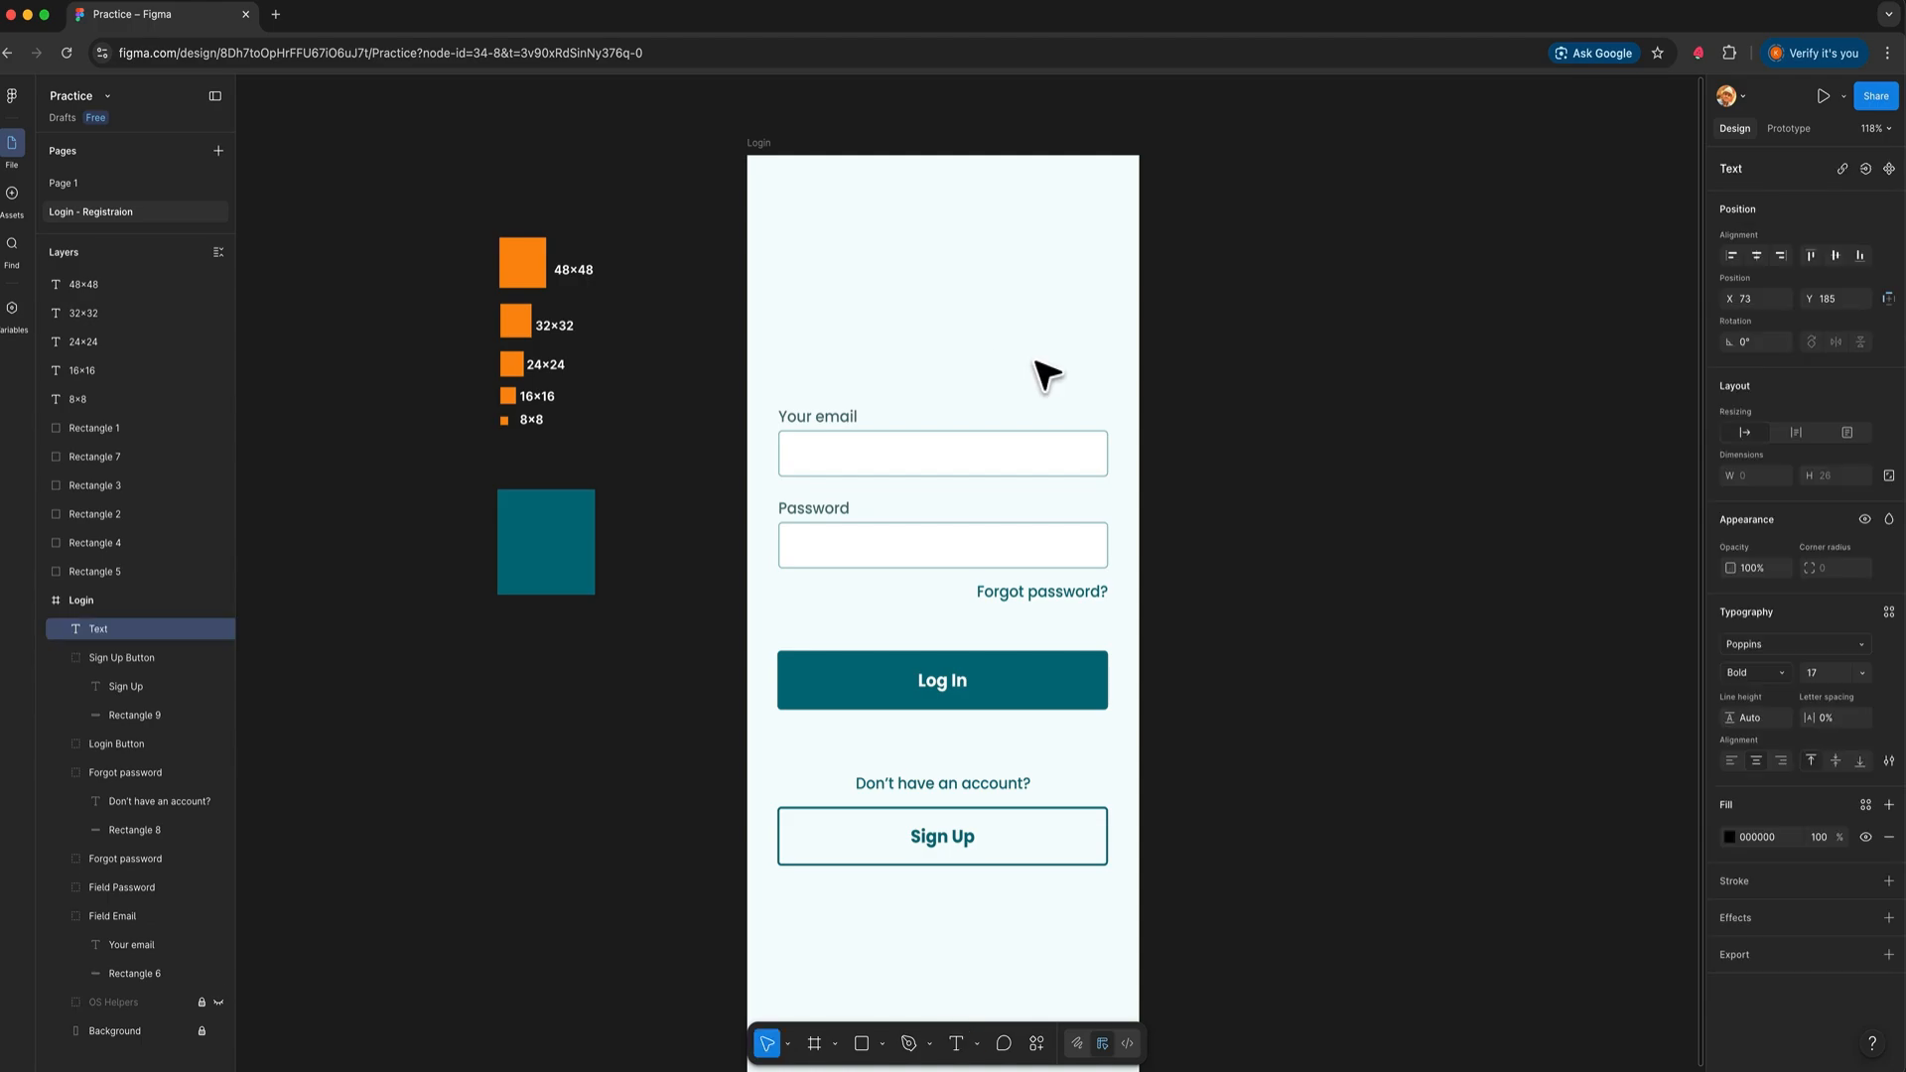
text(Enter your email)
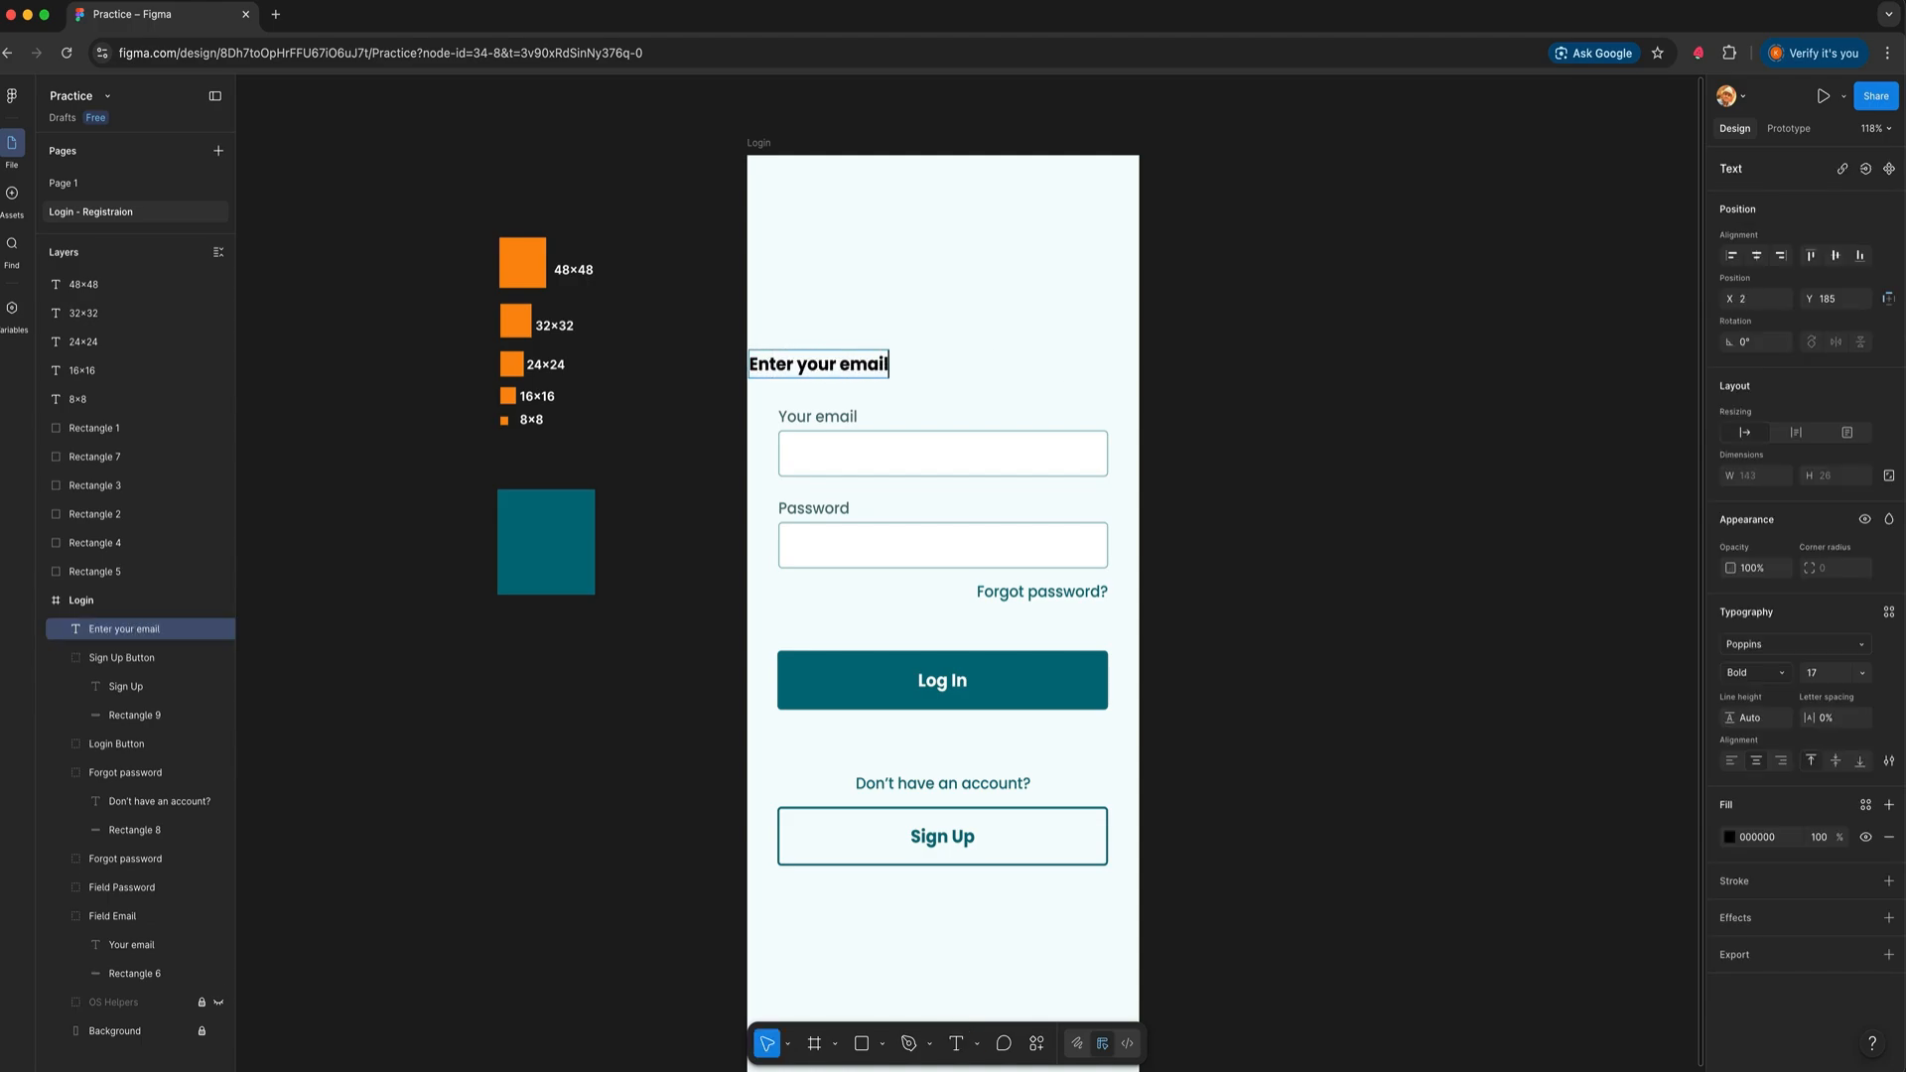
key(Escape)
drag(884, 378, 1020, 385)
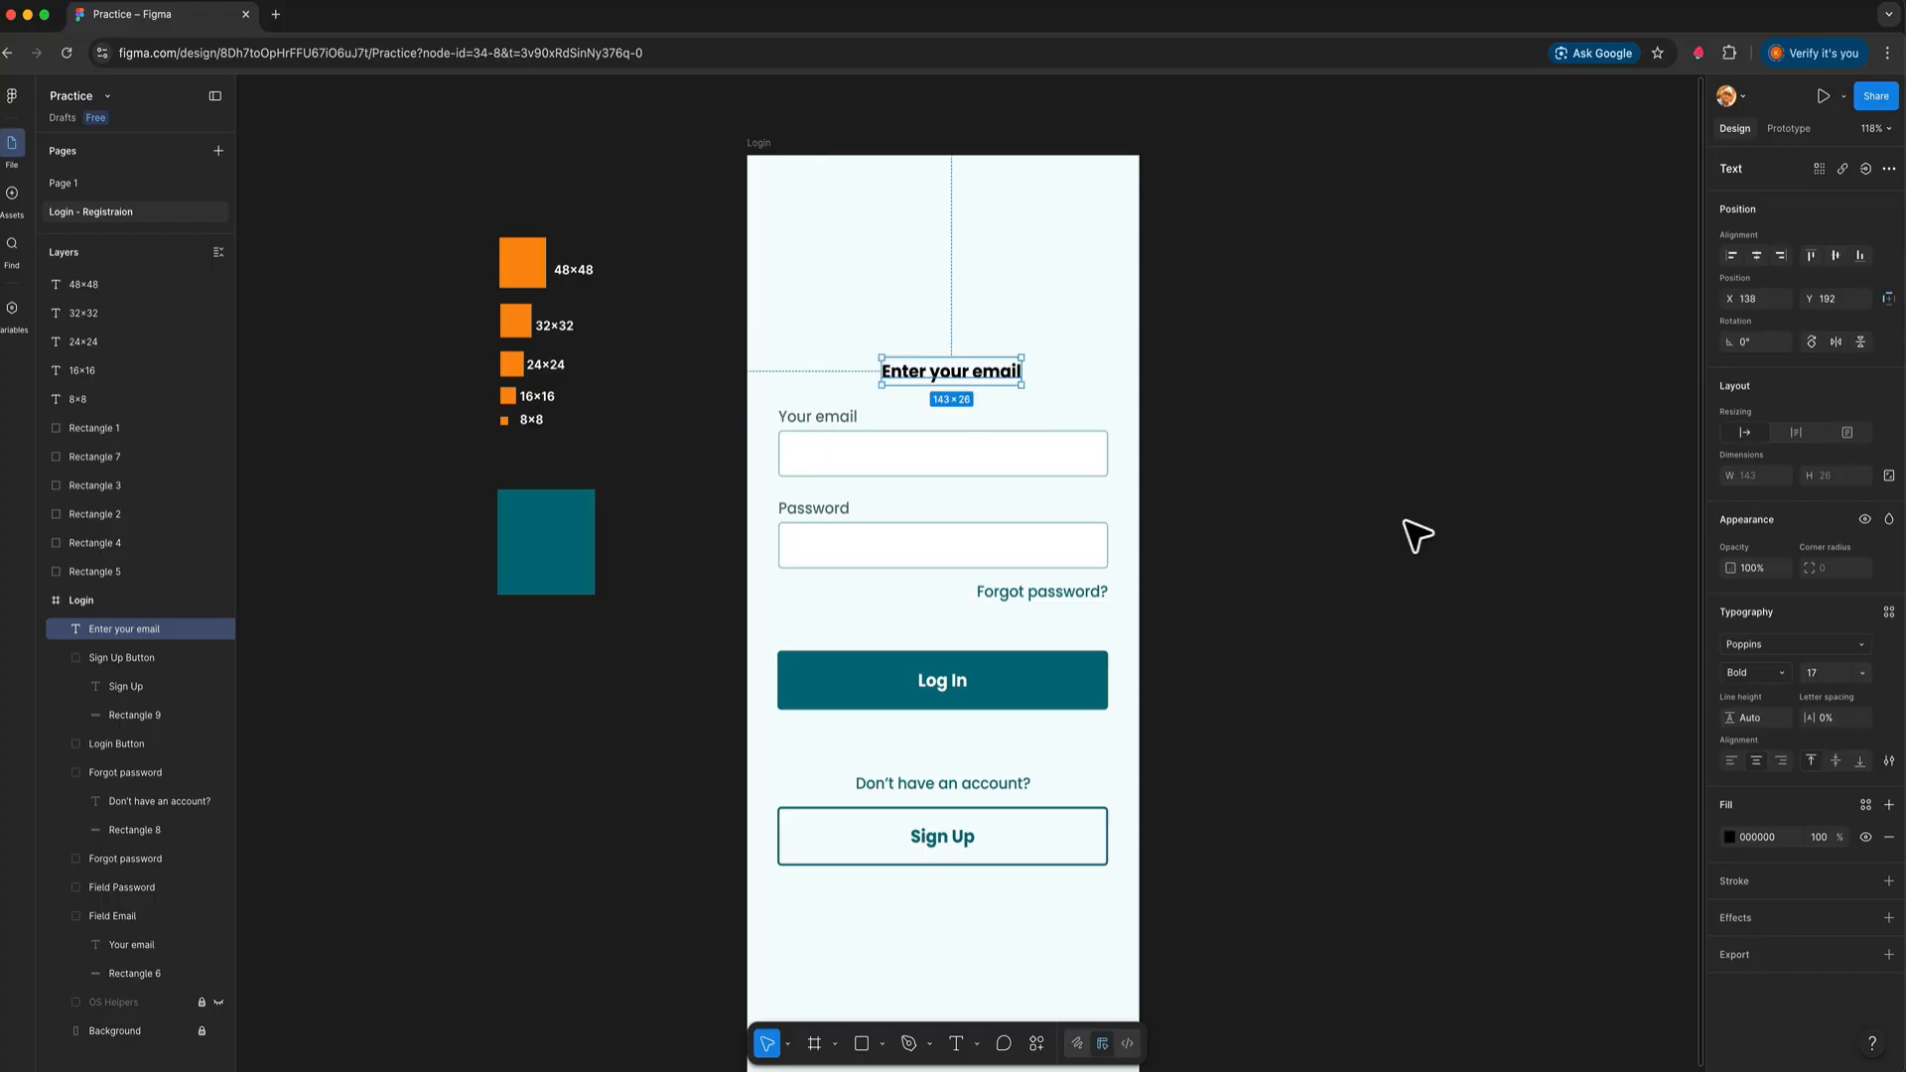
Set the "Enter your email" text to font size 14 and the Medium Italic style
click(1764, 679)
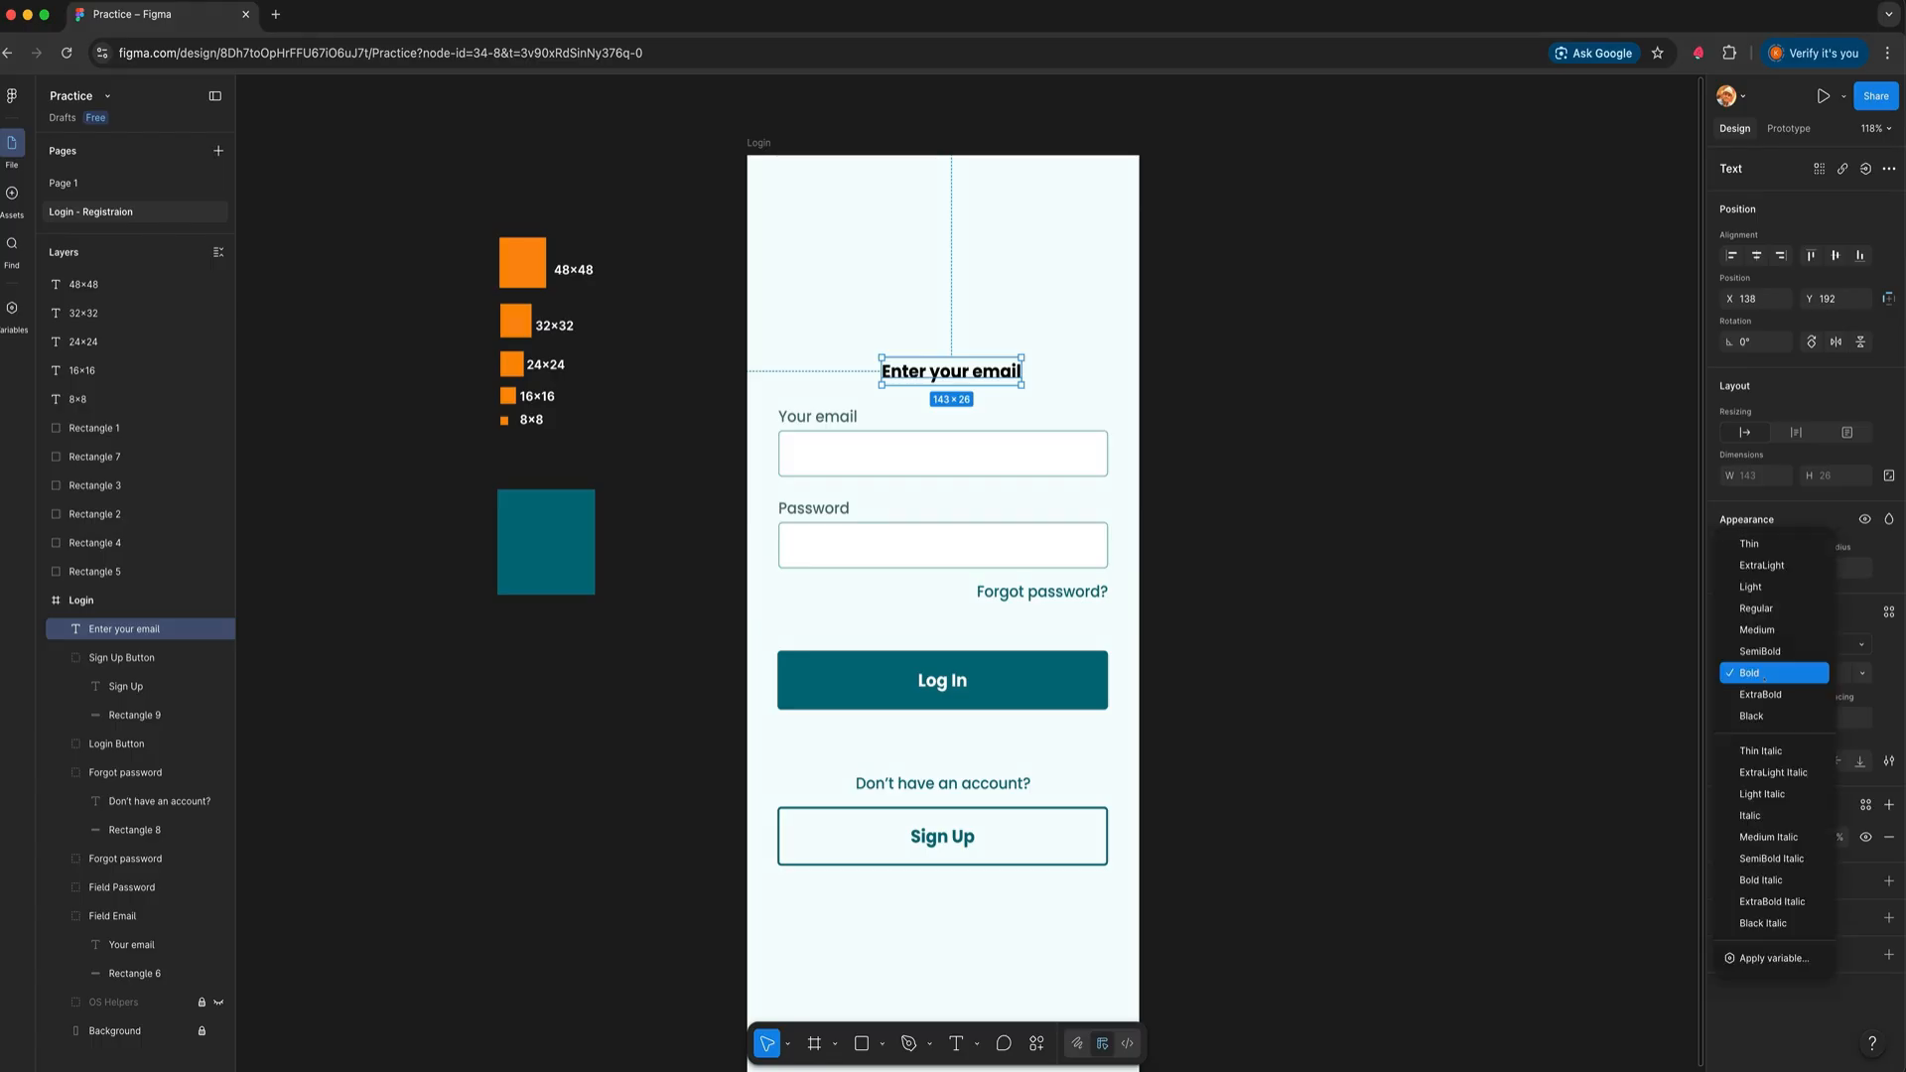
click(1755, 607)
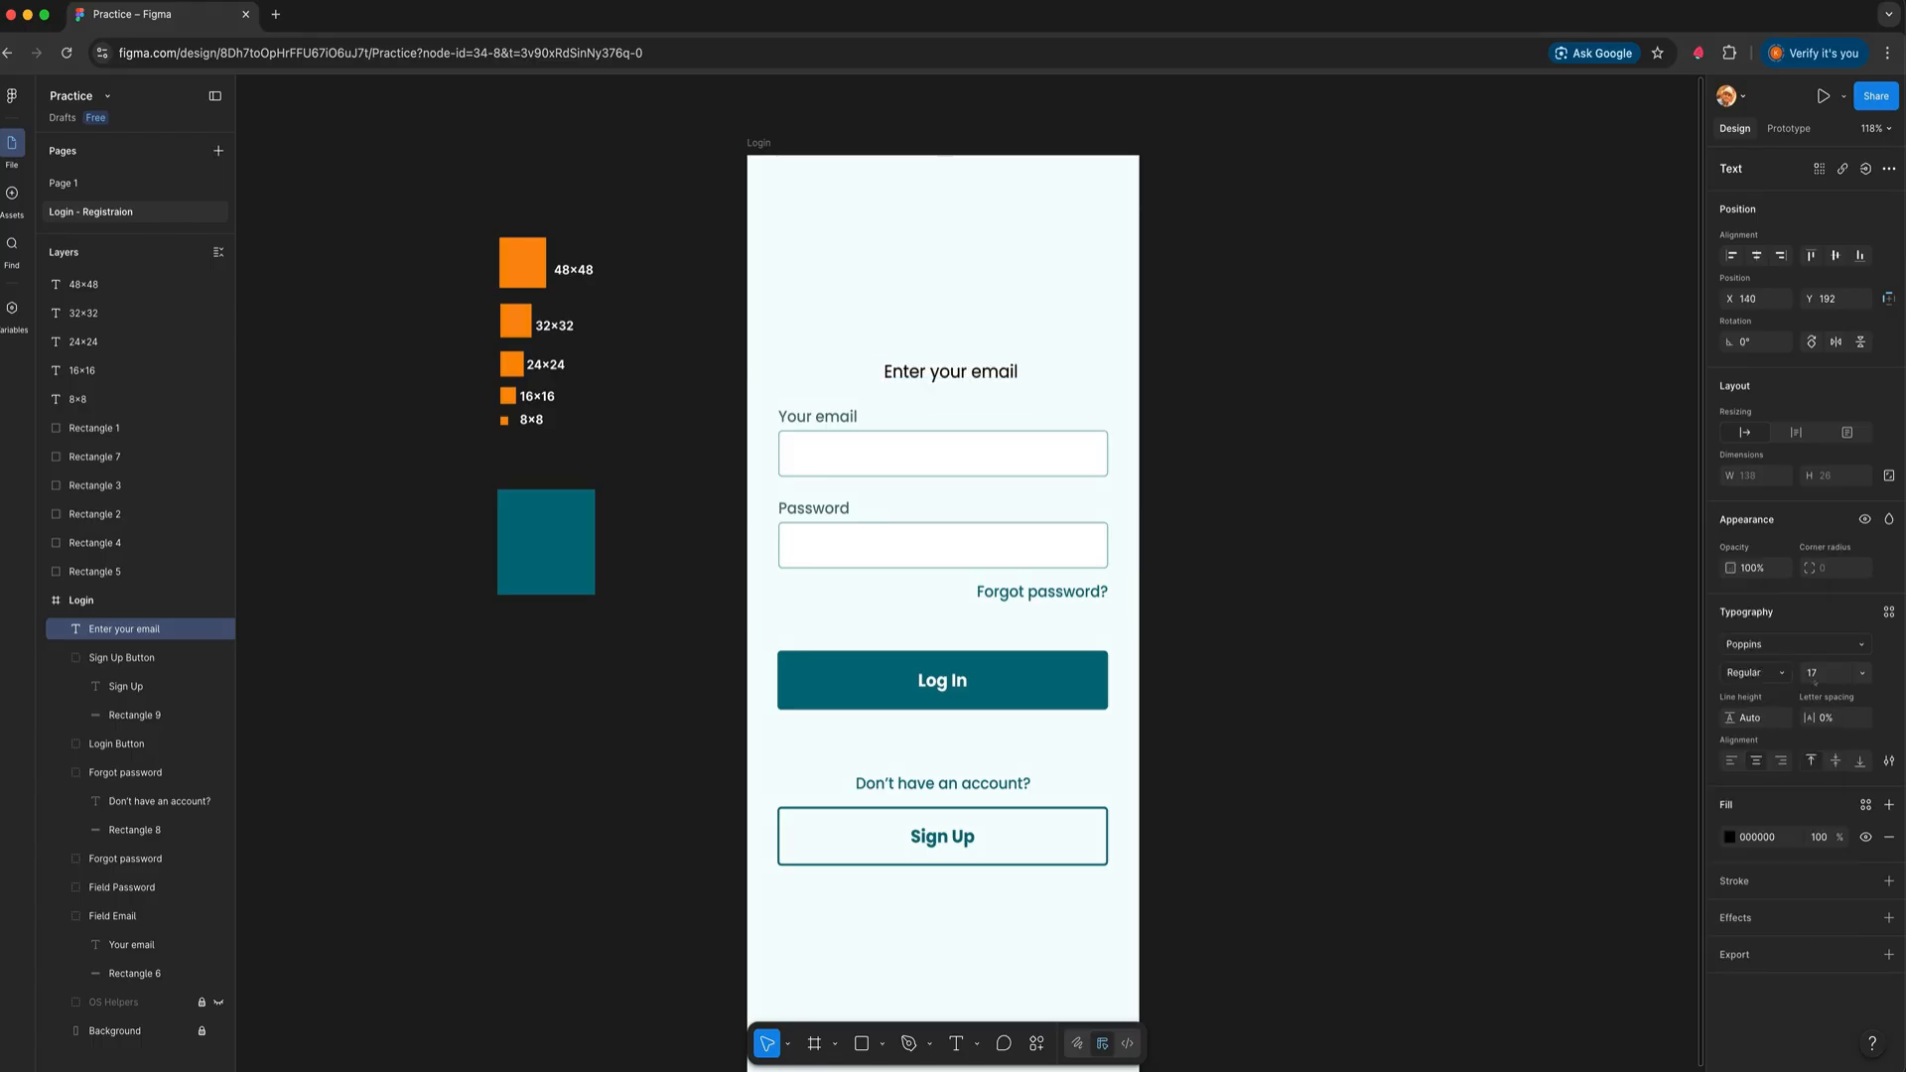
click(1863, 674)
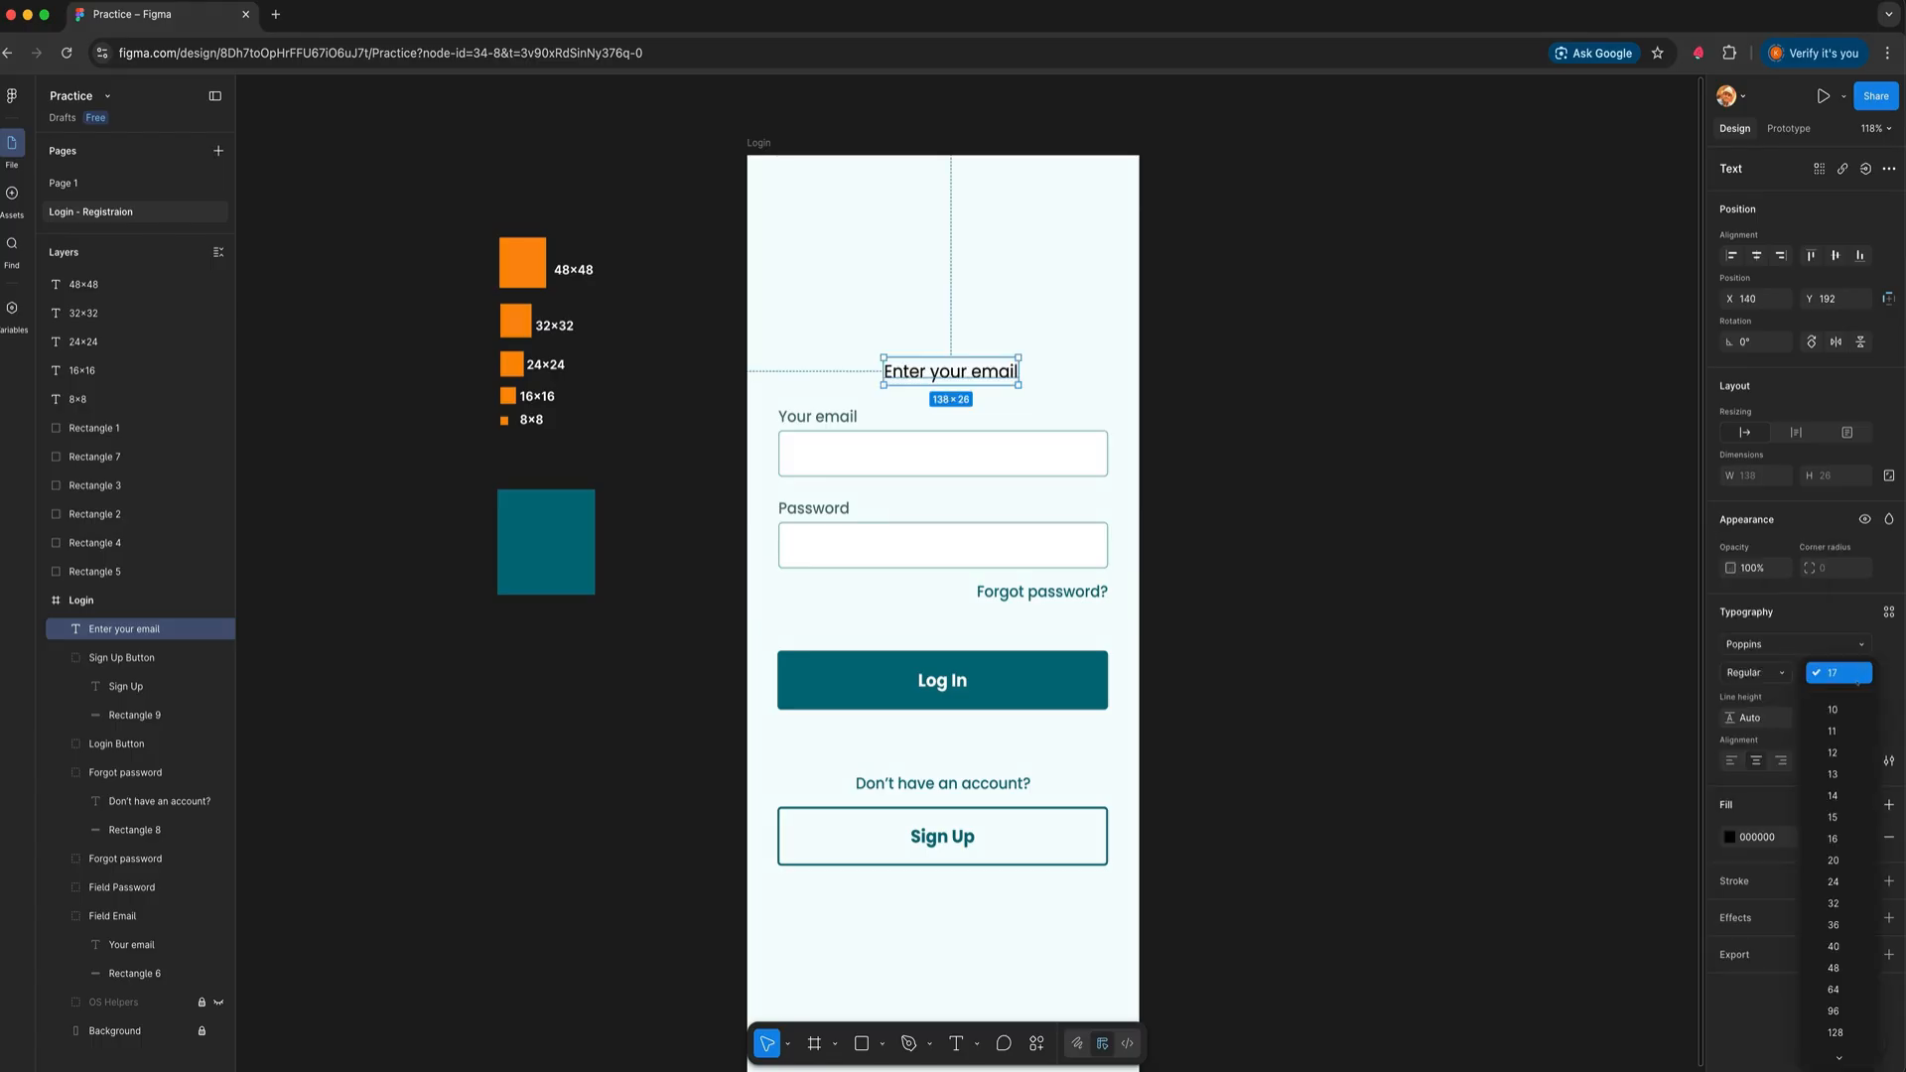
click(1832, 795)
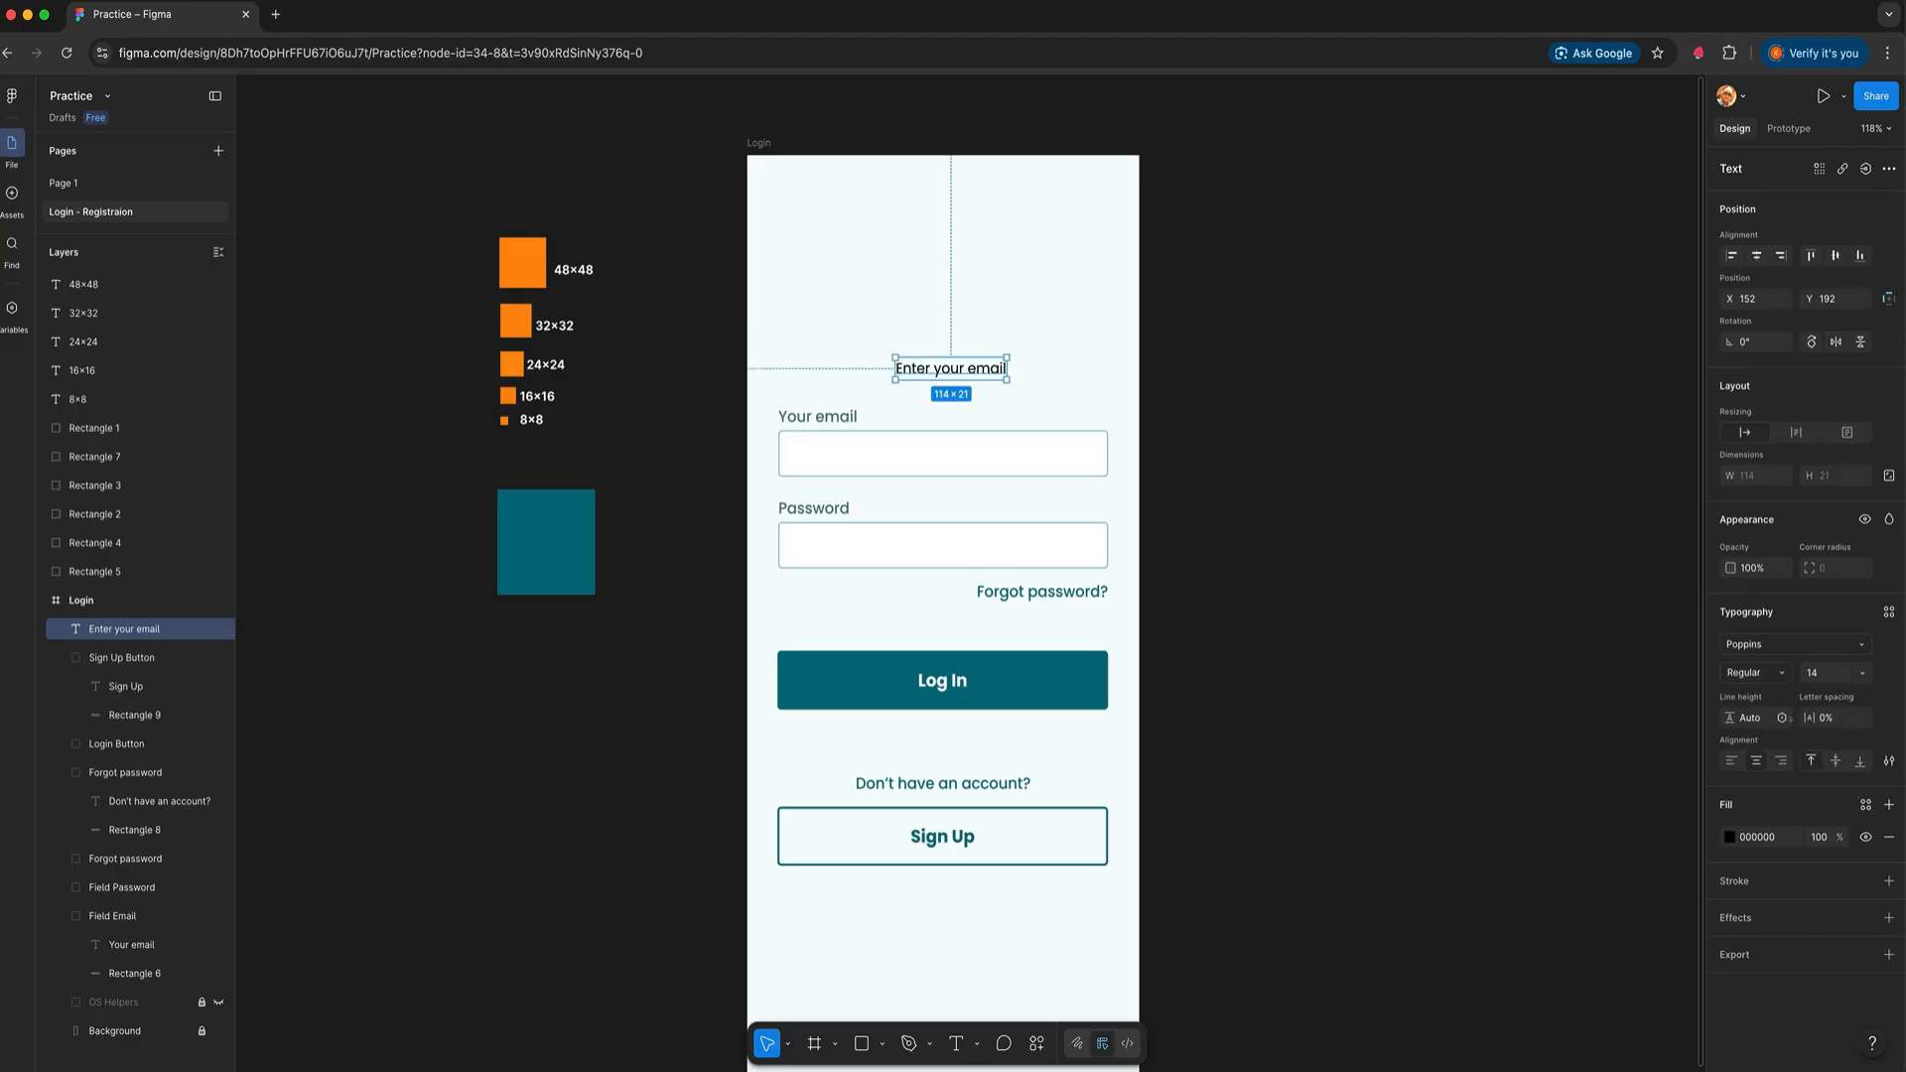
click(1781, 674)
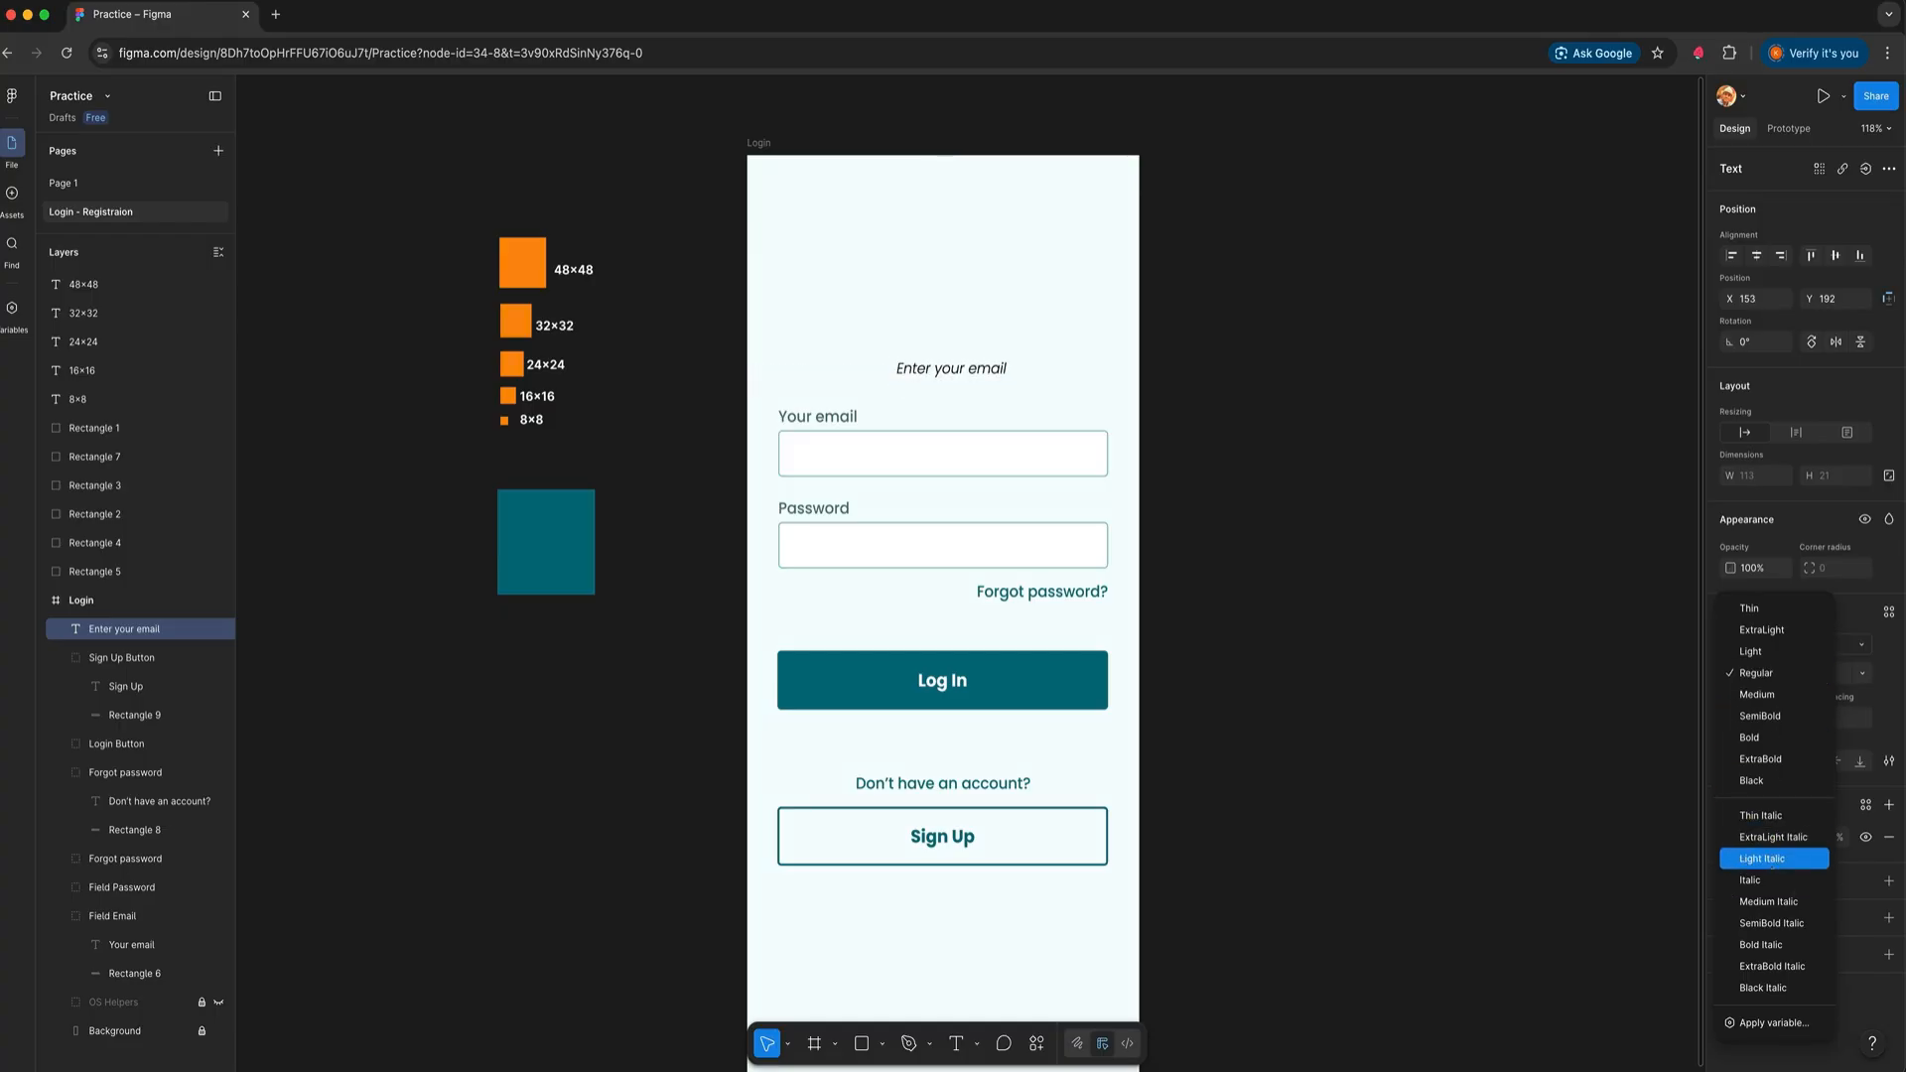
click(1768, 901)
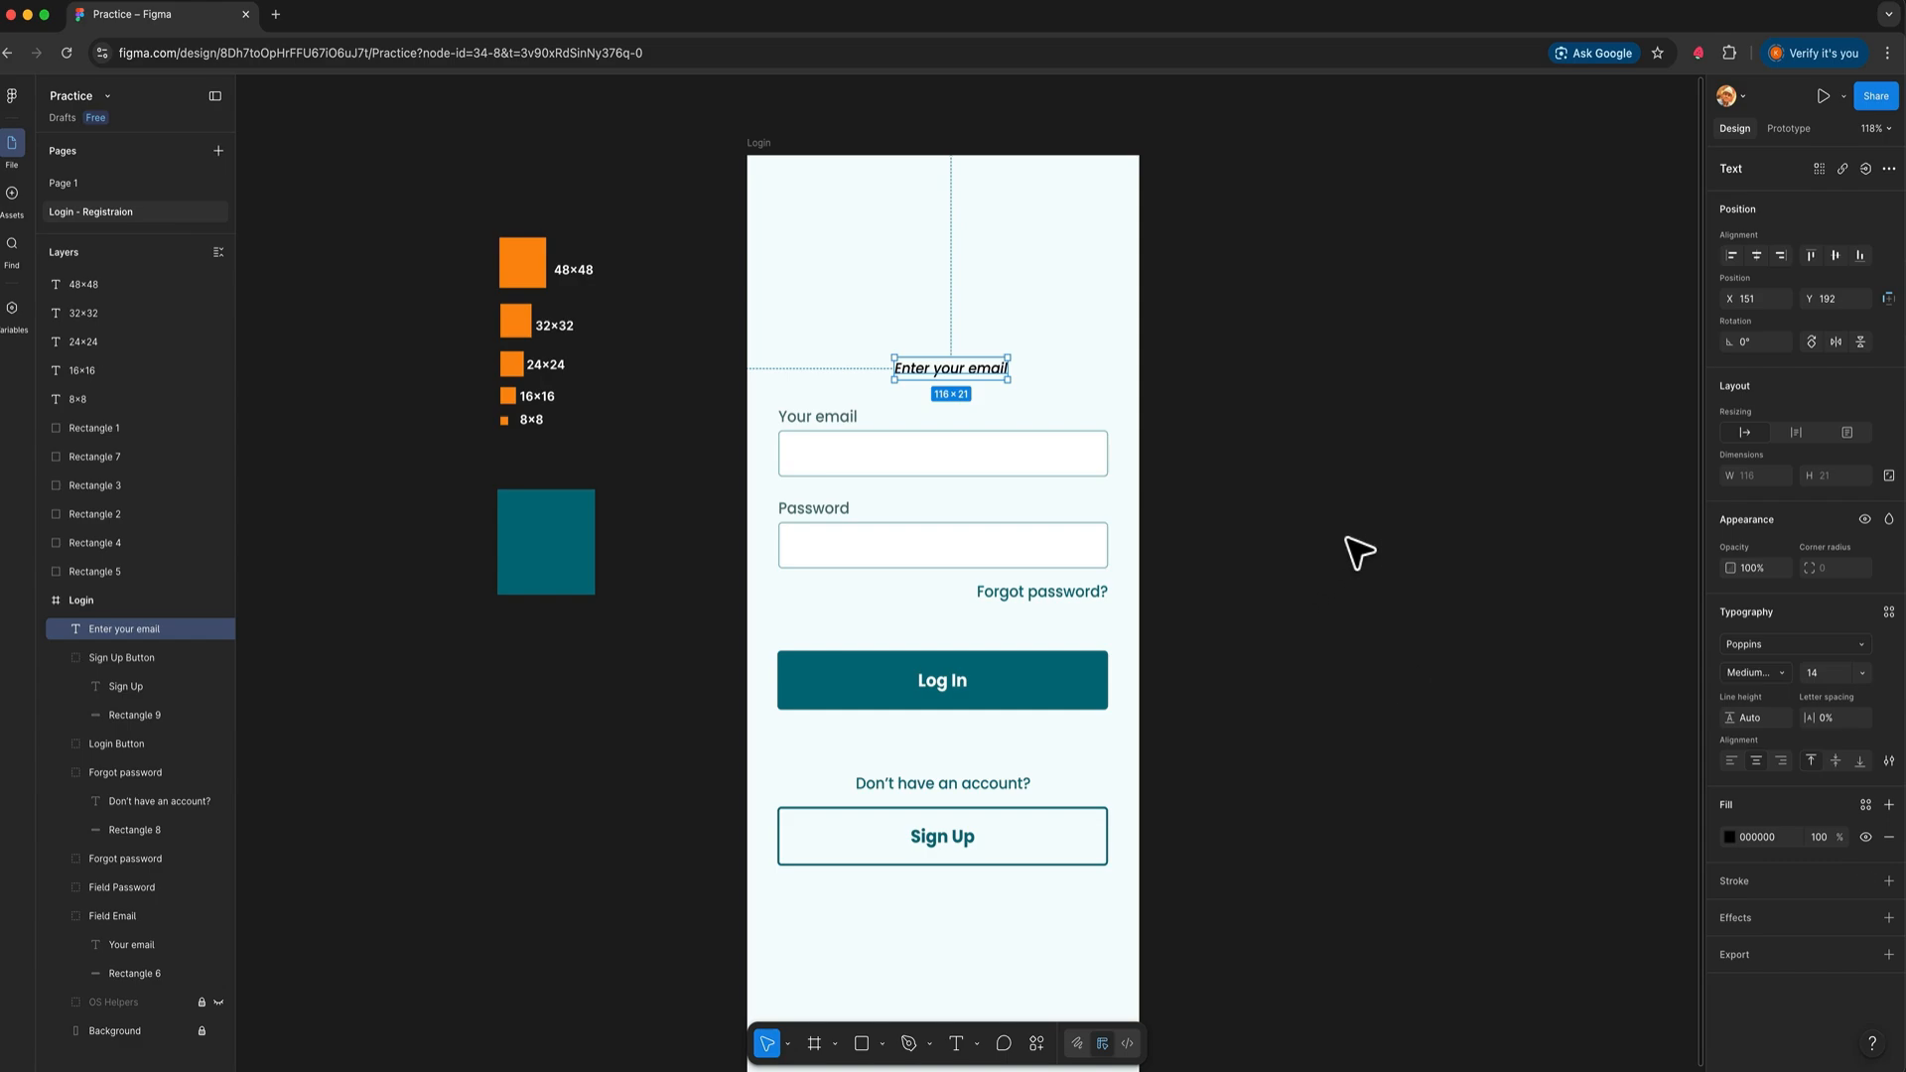
click(1464, 671)
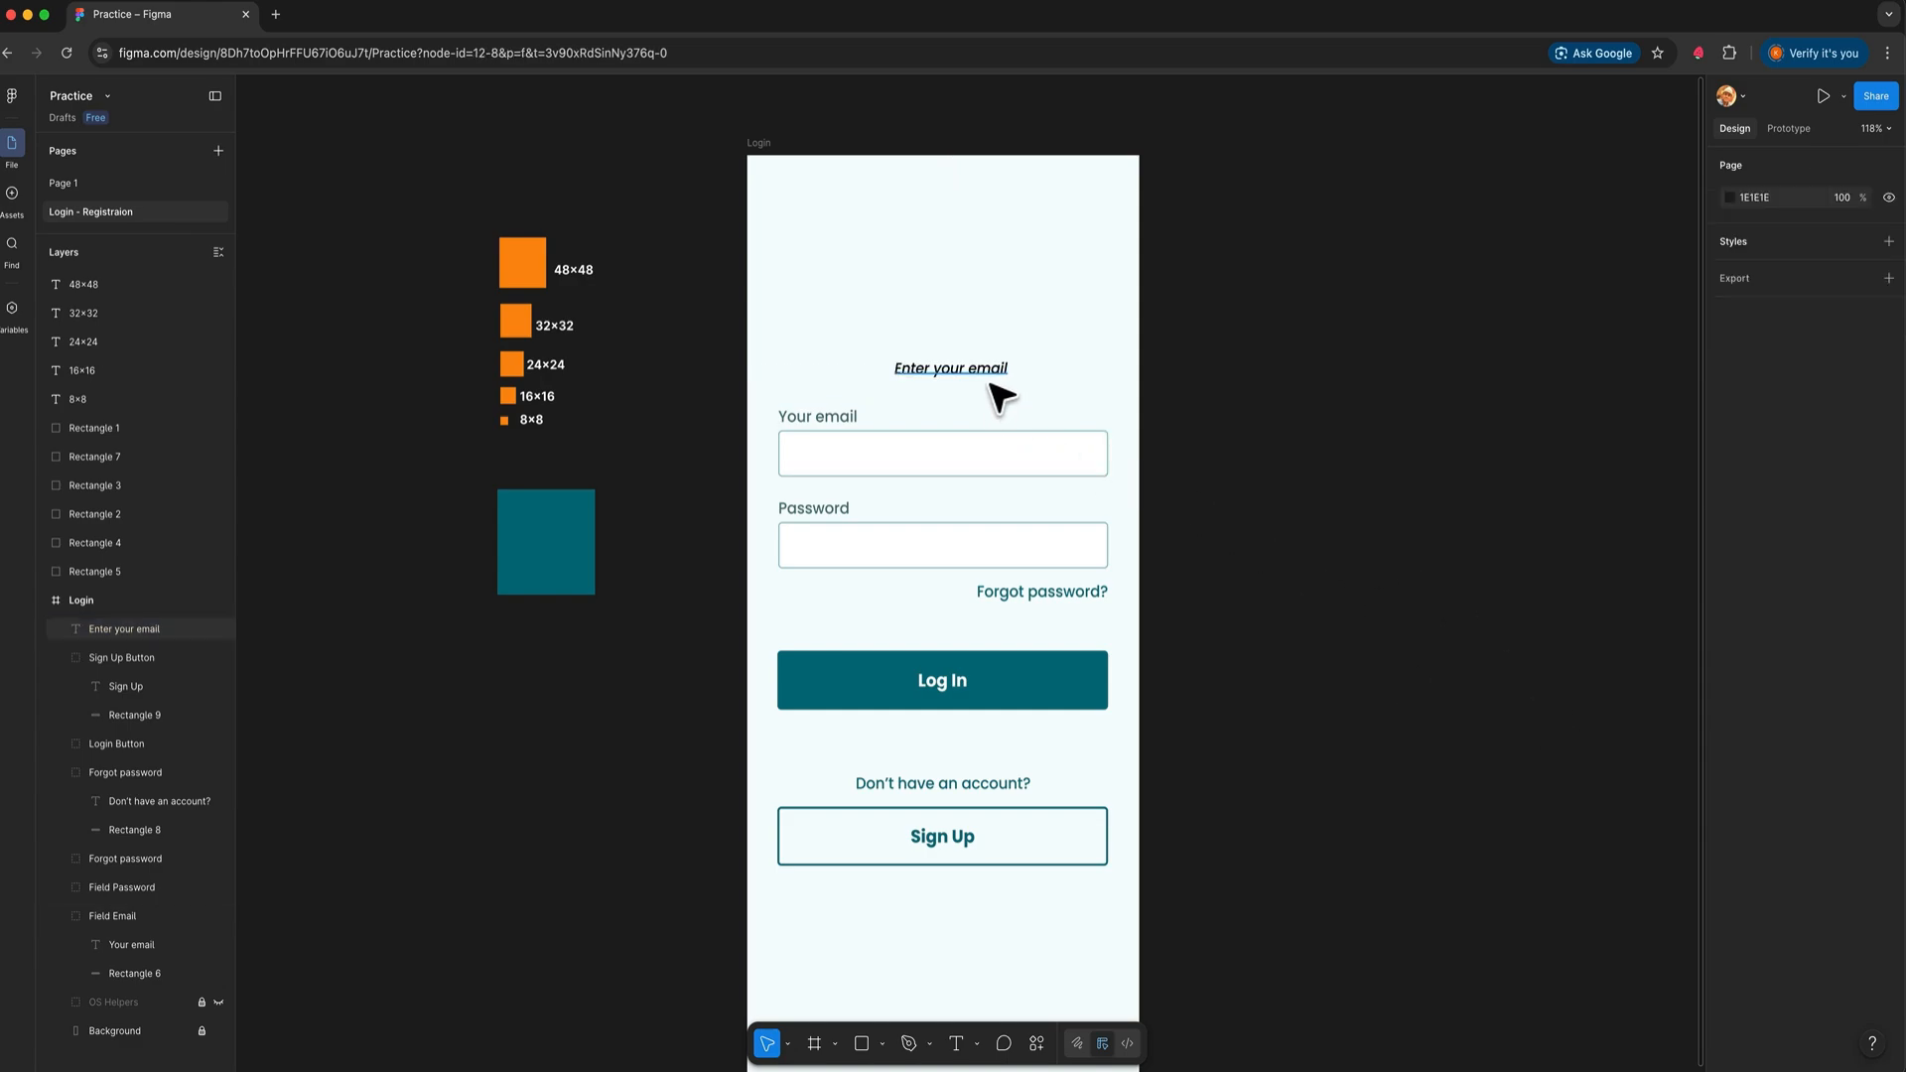
Move the "Enter your email" text into the email input box at X 47, Y 272, and lower its fill opacity to 40%
drag(1000, 397, 898, 483)
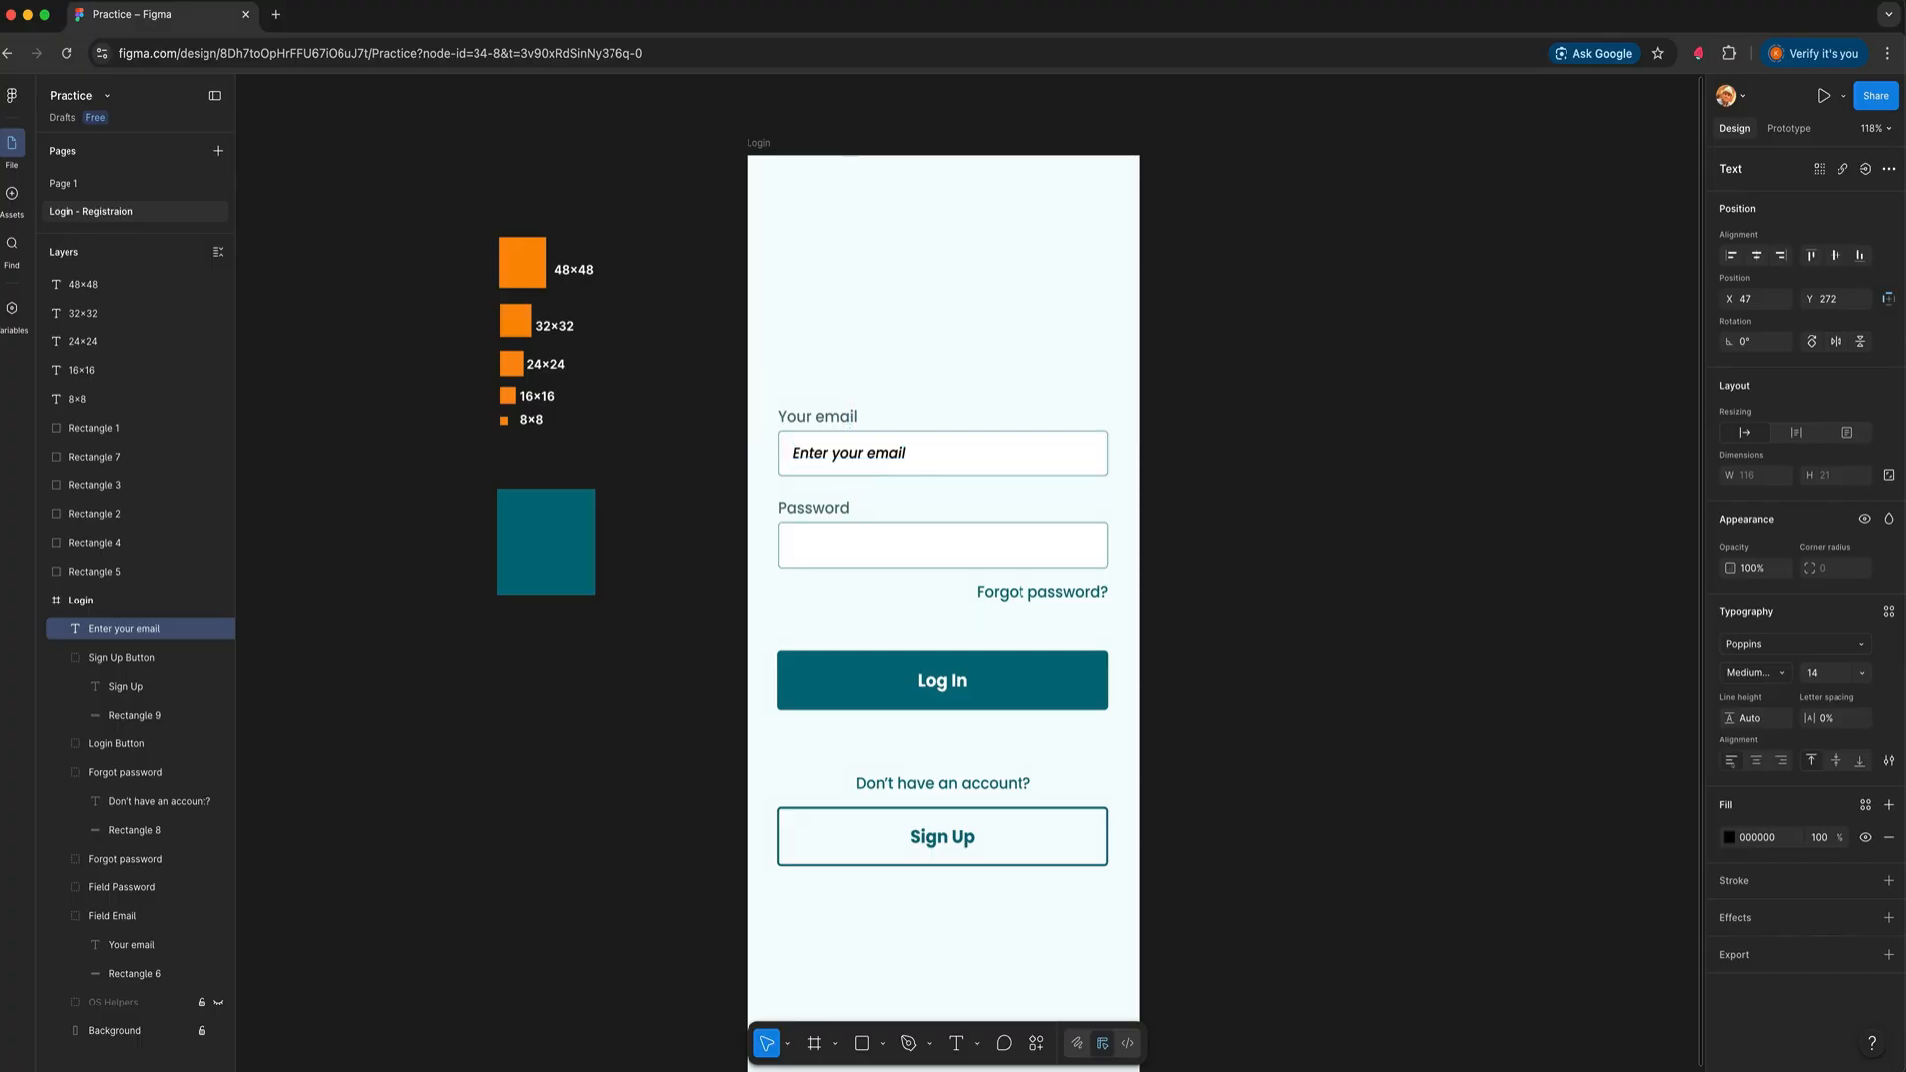
click(1323, 502)
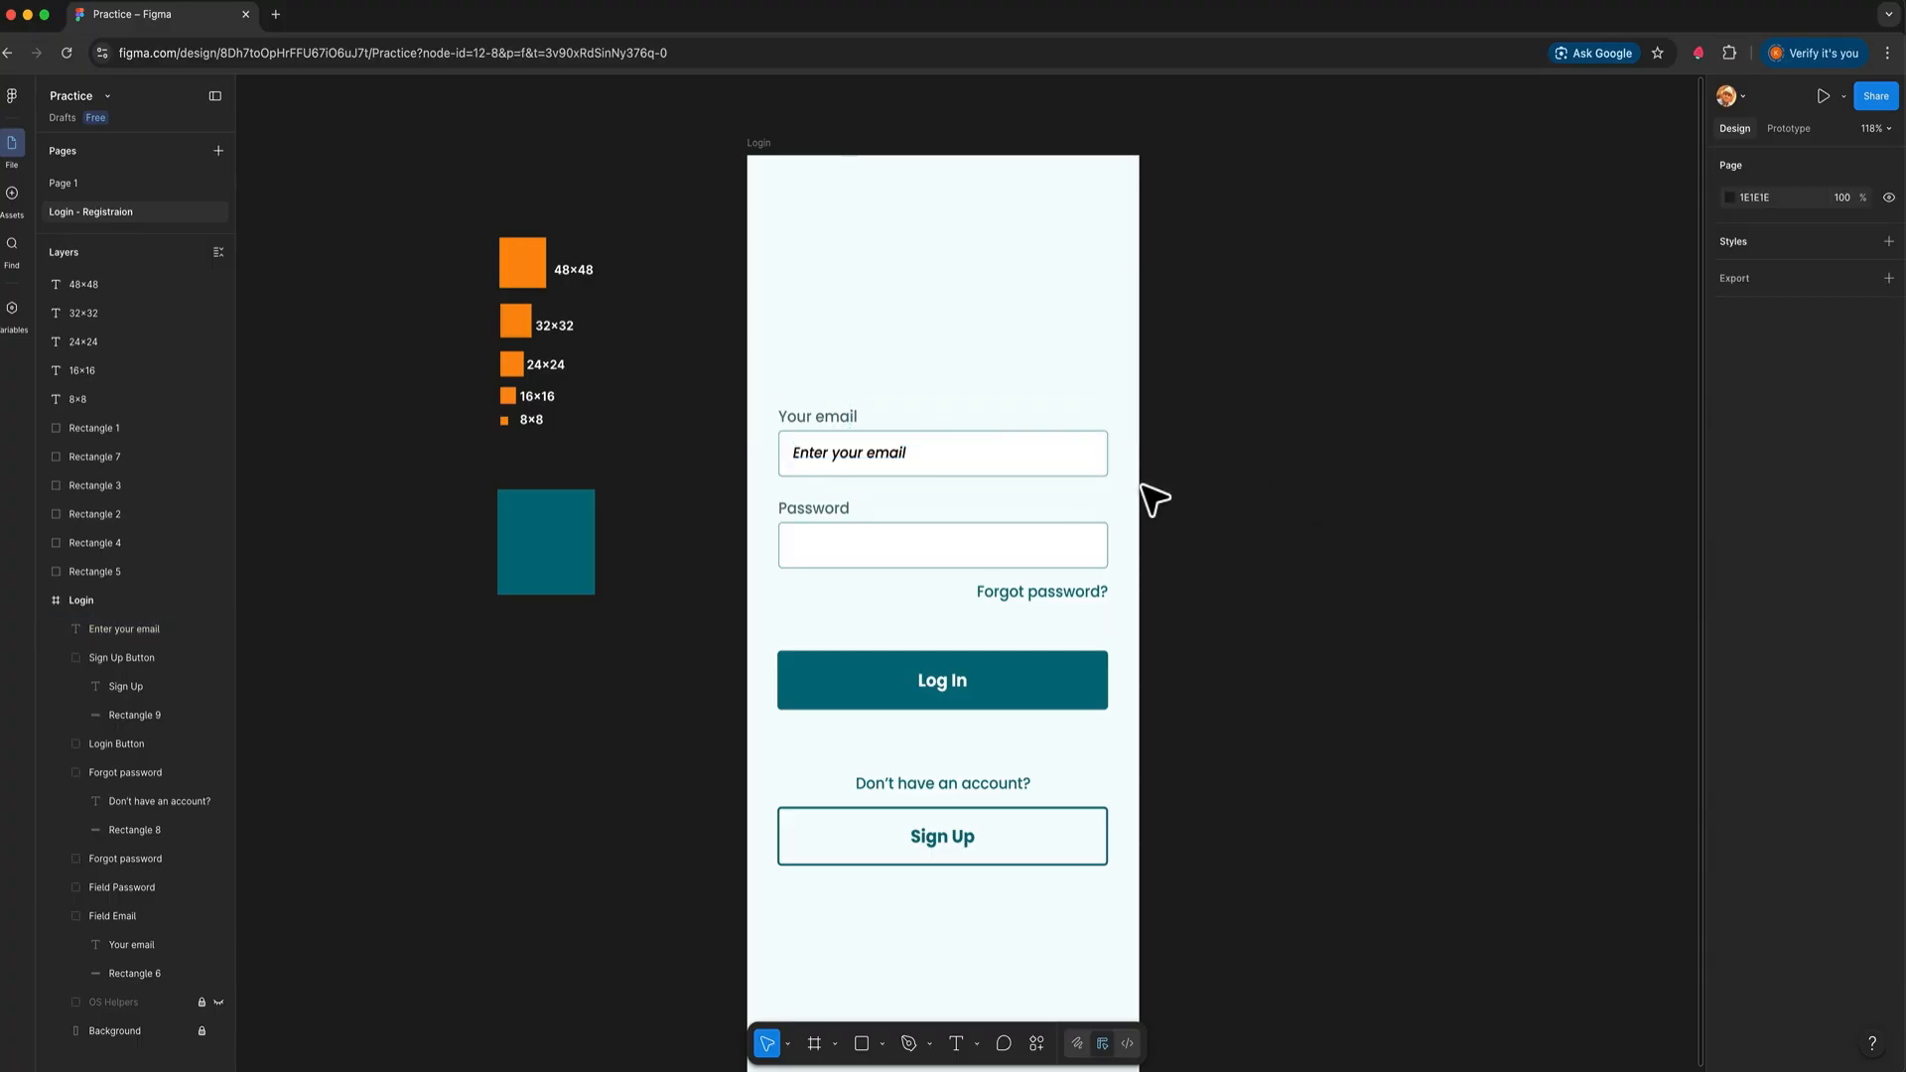
click(896, 473)
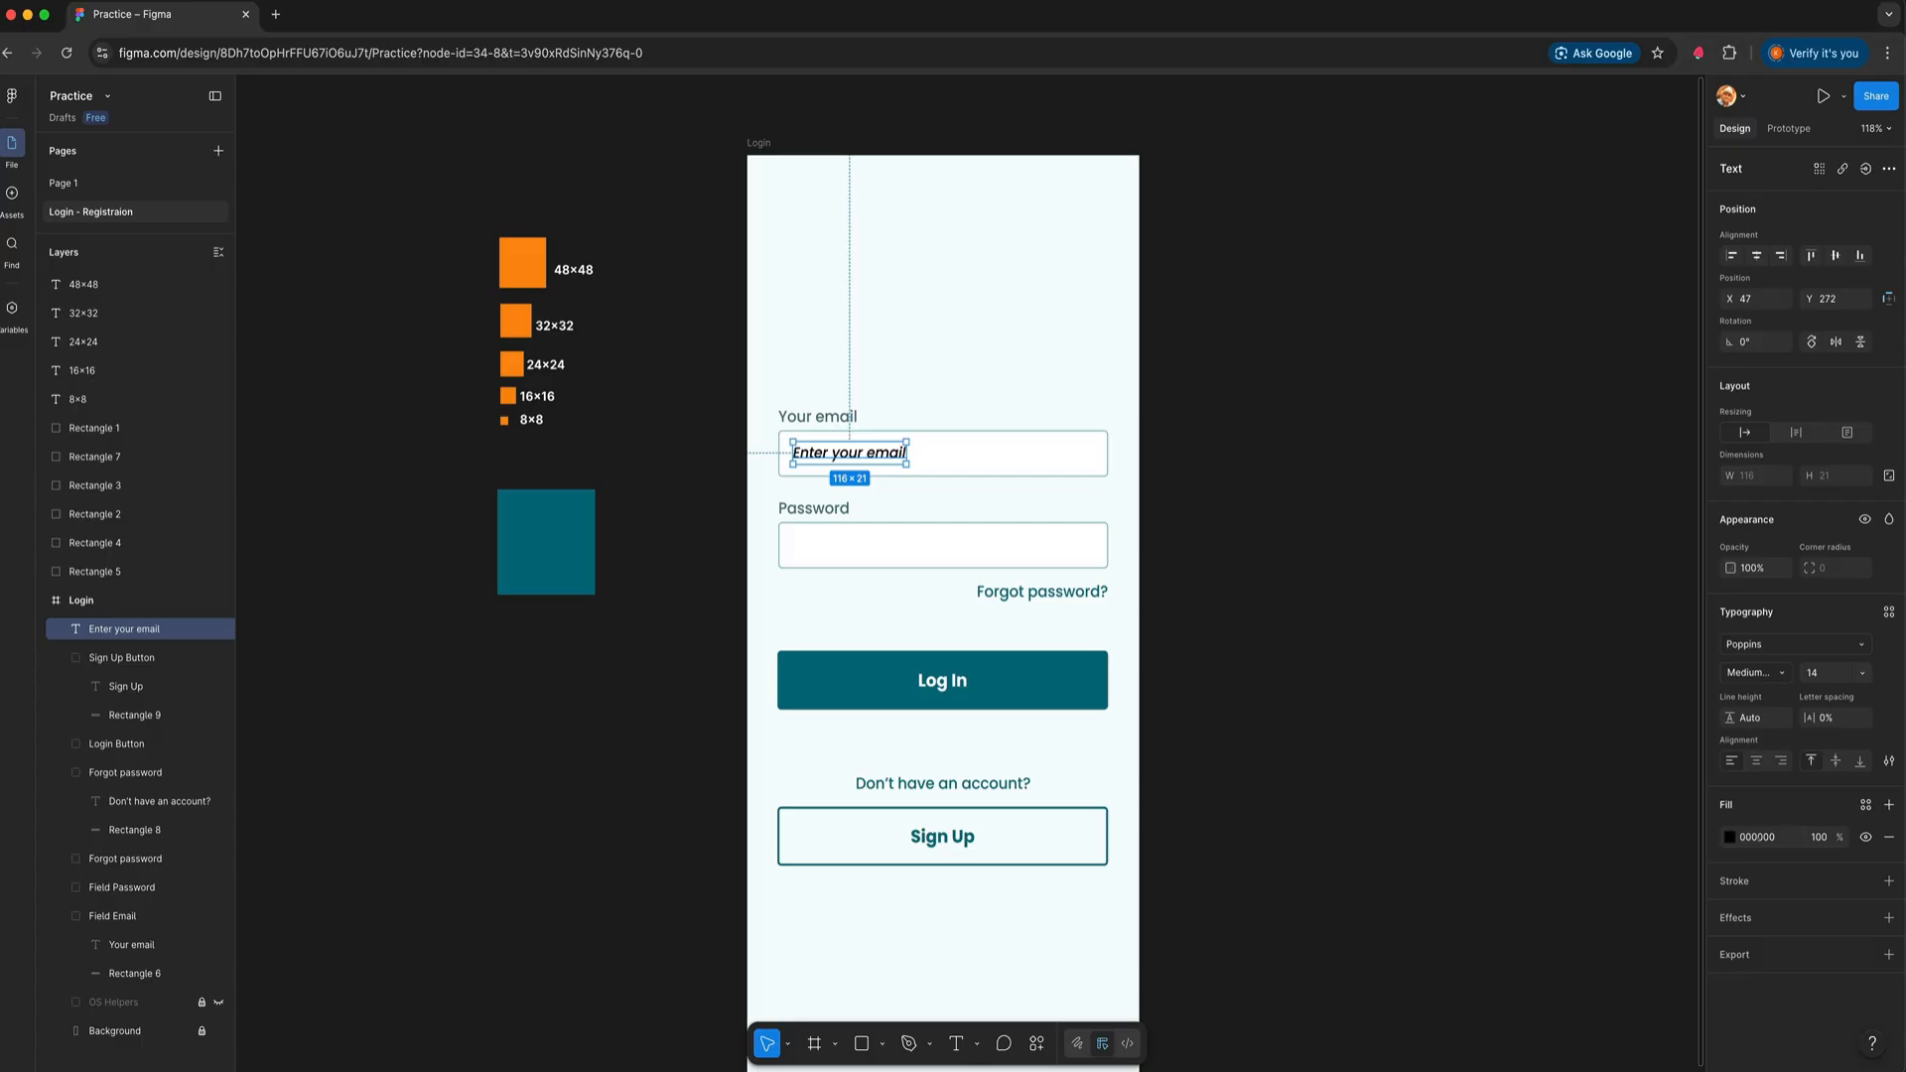
click(1729, 838)
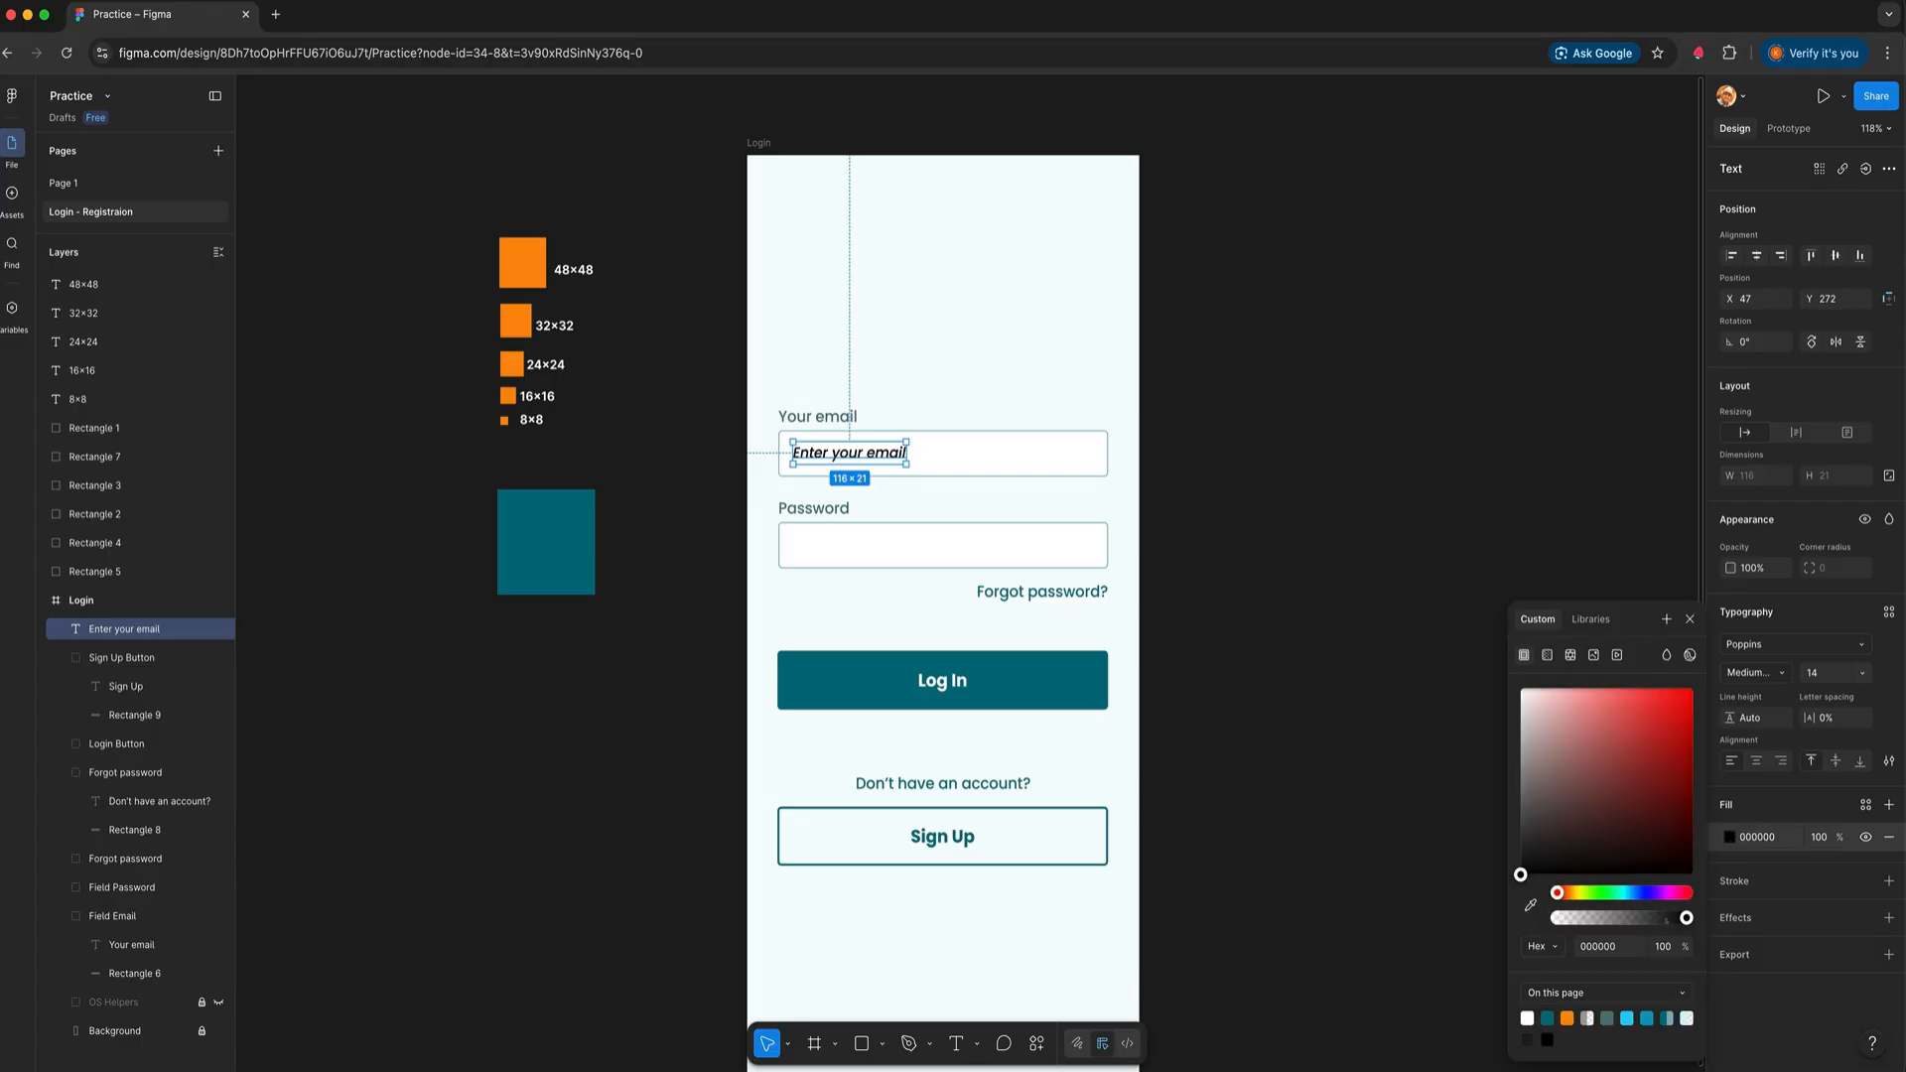
drag(1687, 918, 1624, 919)
click(1278, 530)
Move the "Enter your email" text layer into the Field Email group, above its "Your email" label layer
click(902, 458)
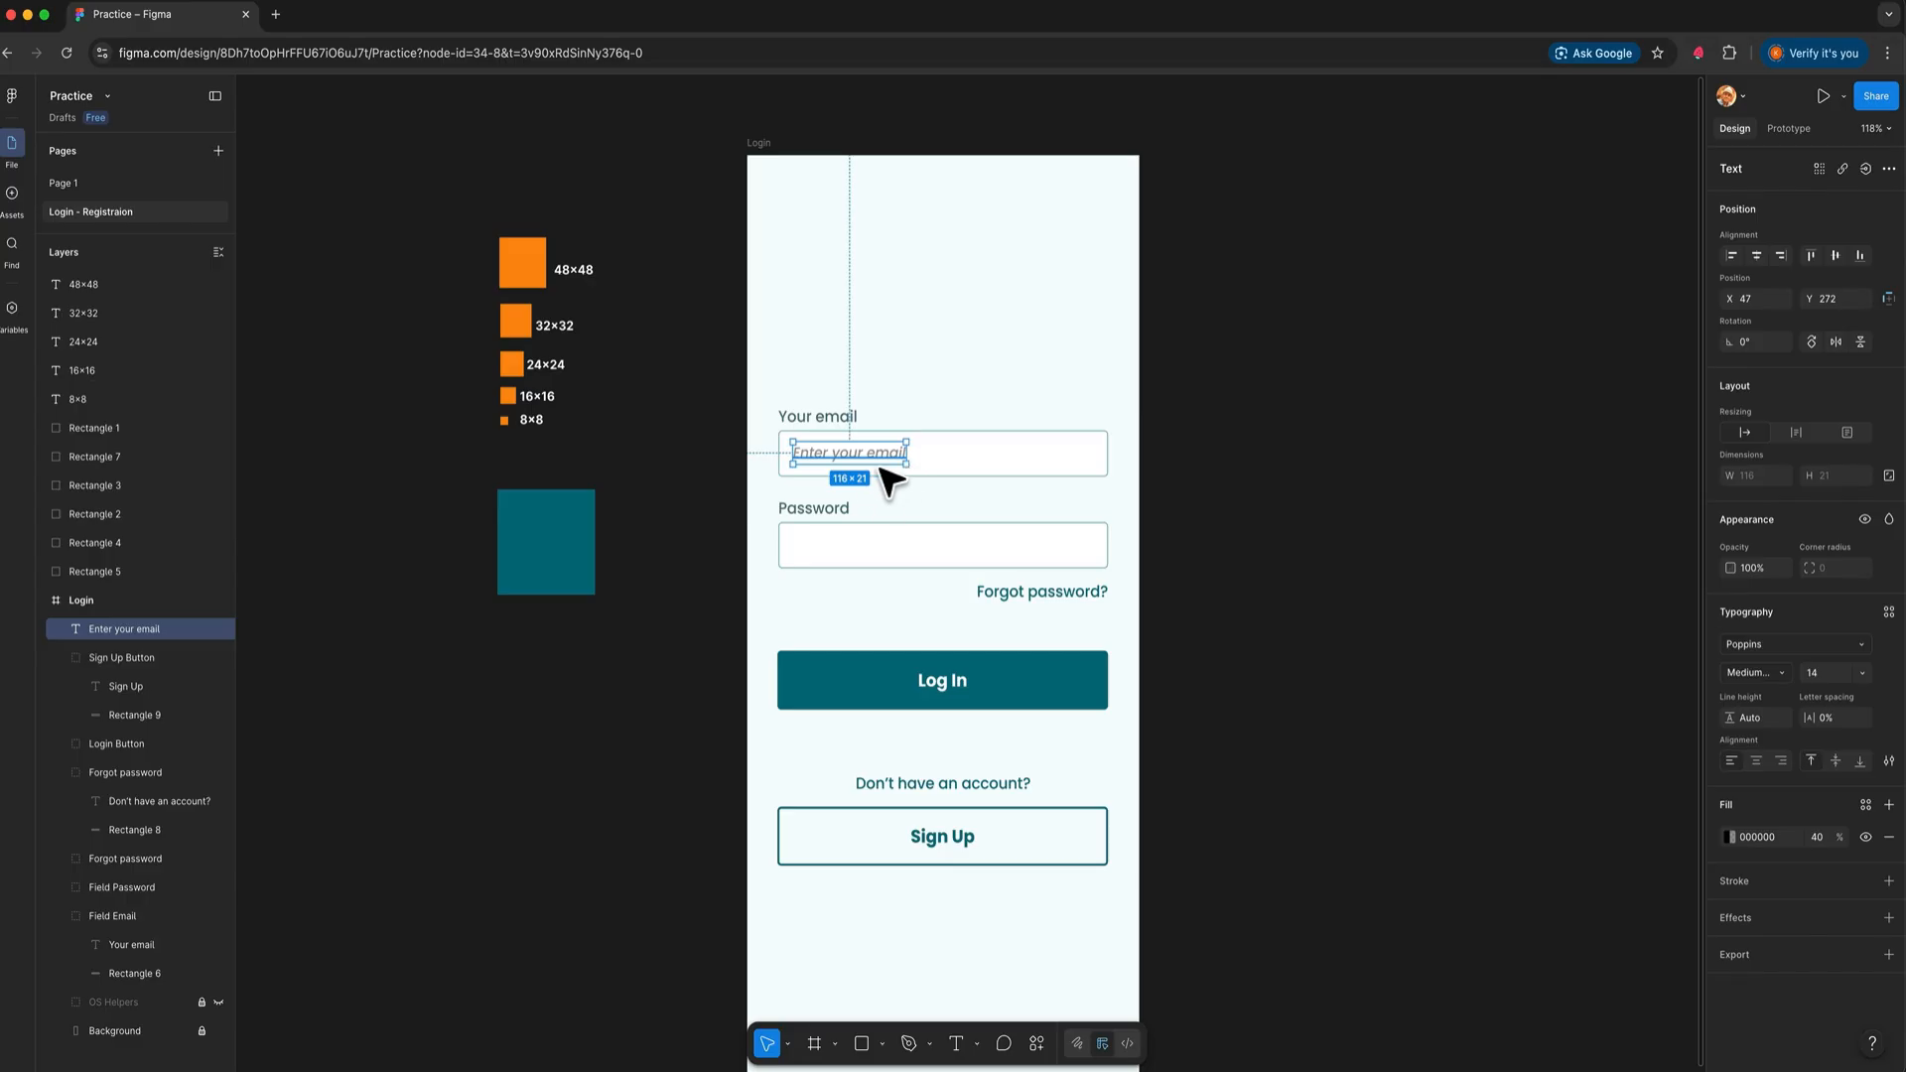
click(900, 479)
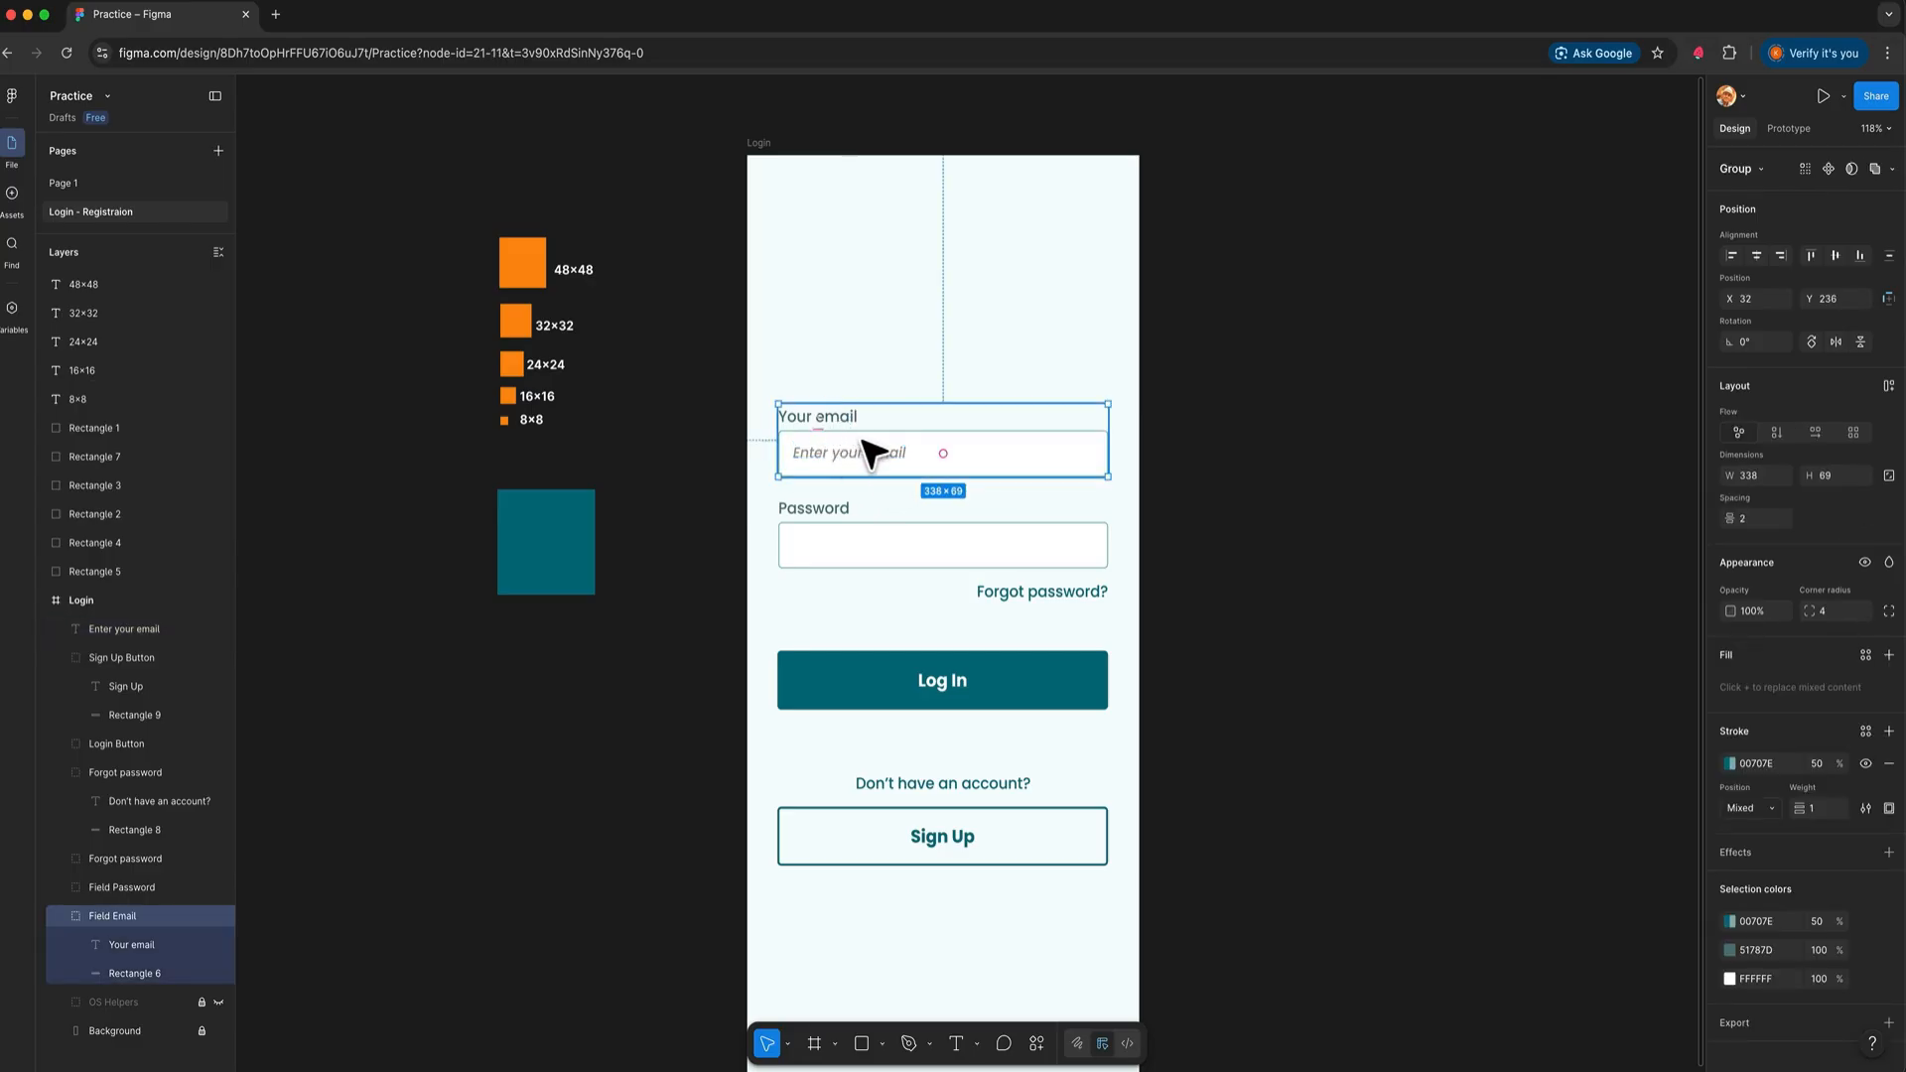
double_click(886, 475)
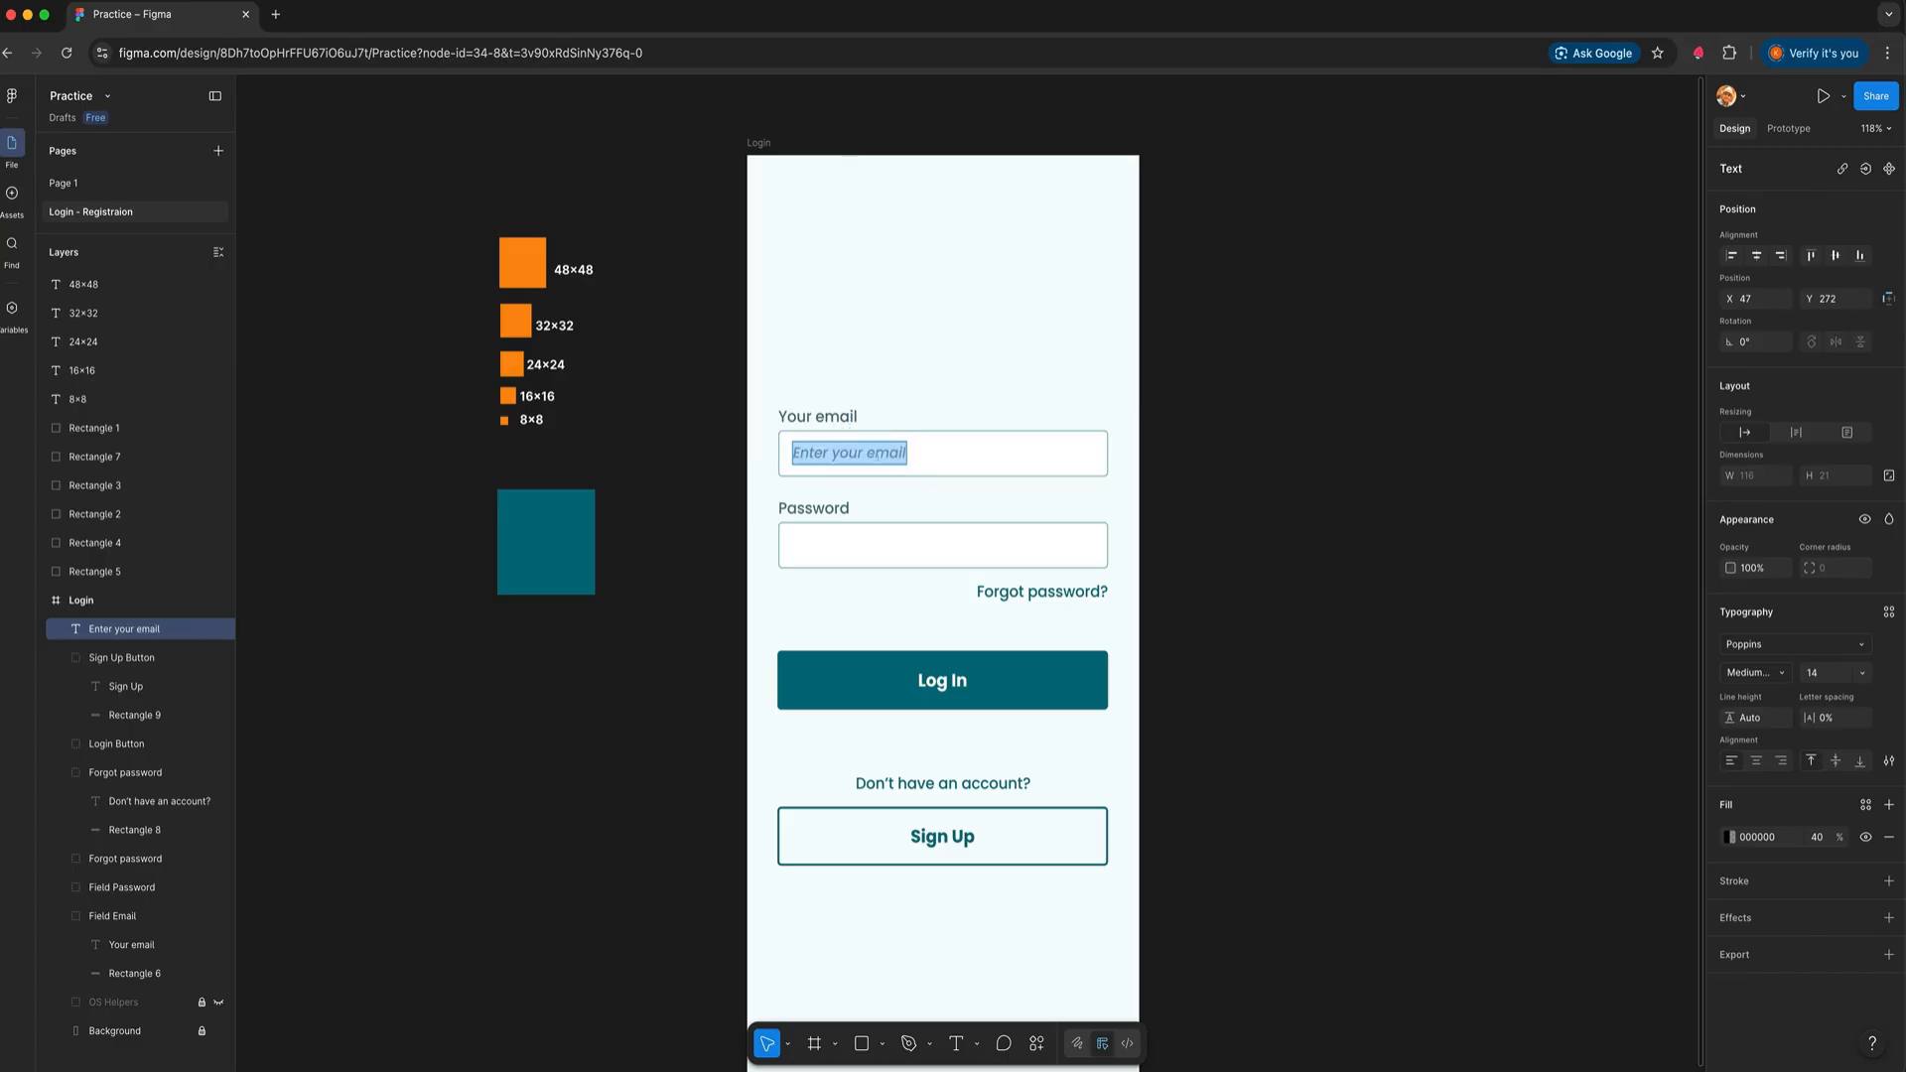
key(Escape)
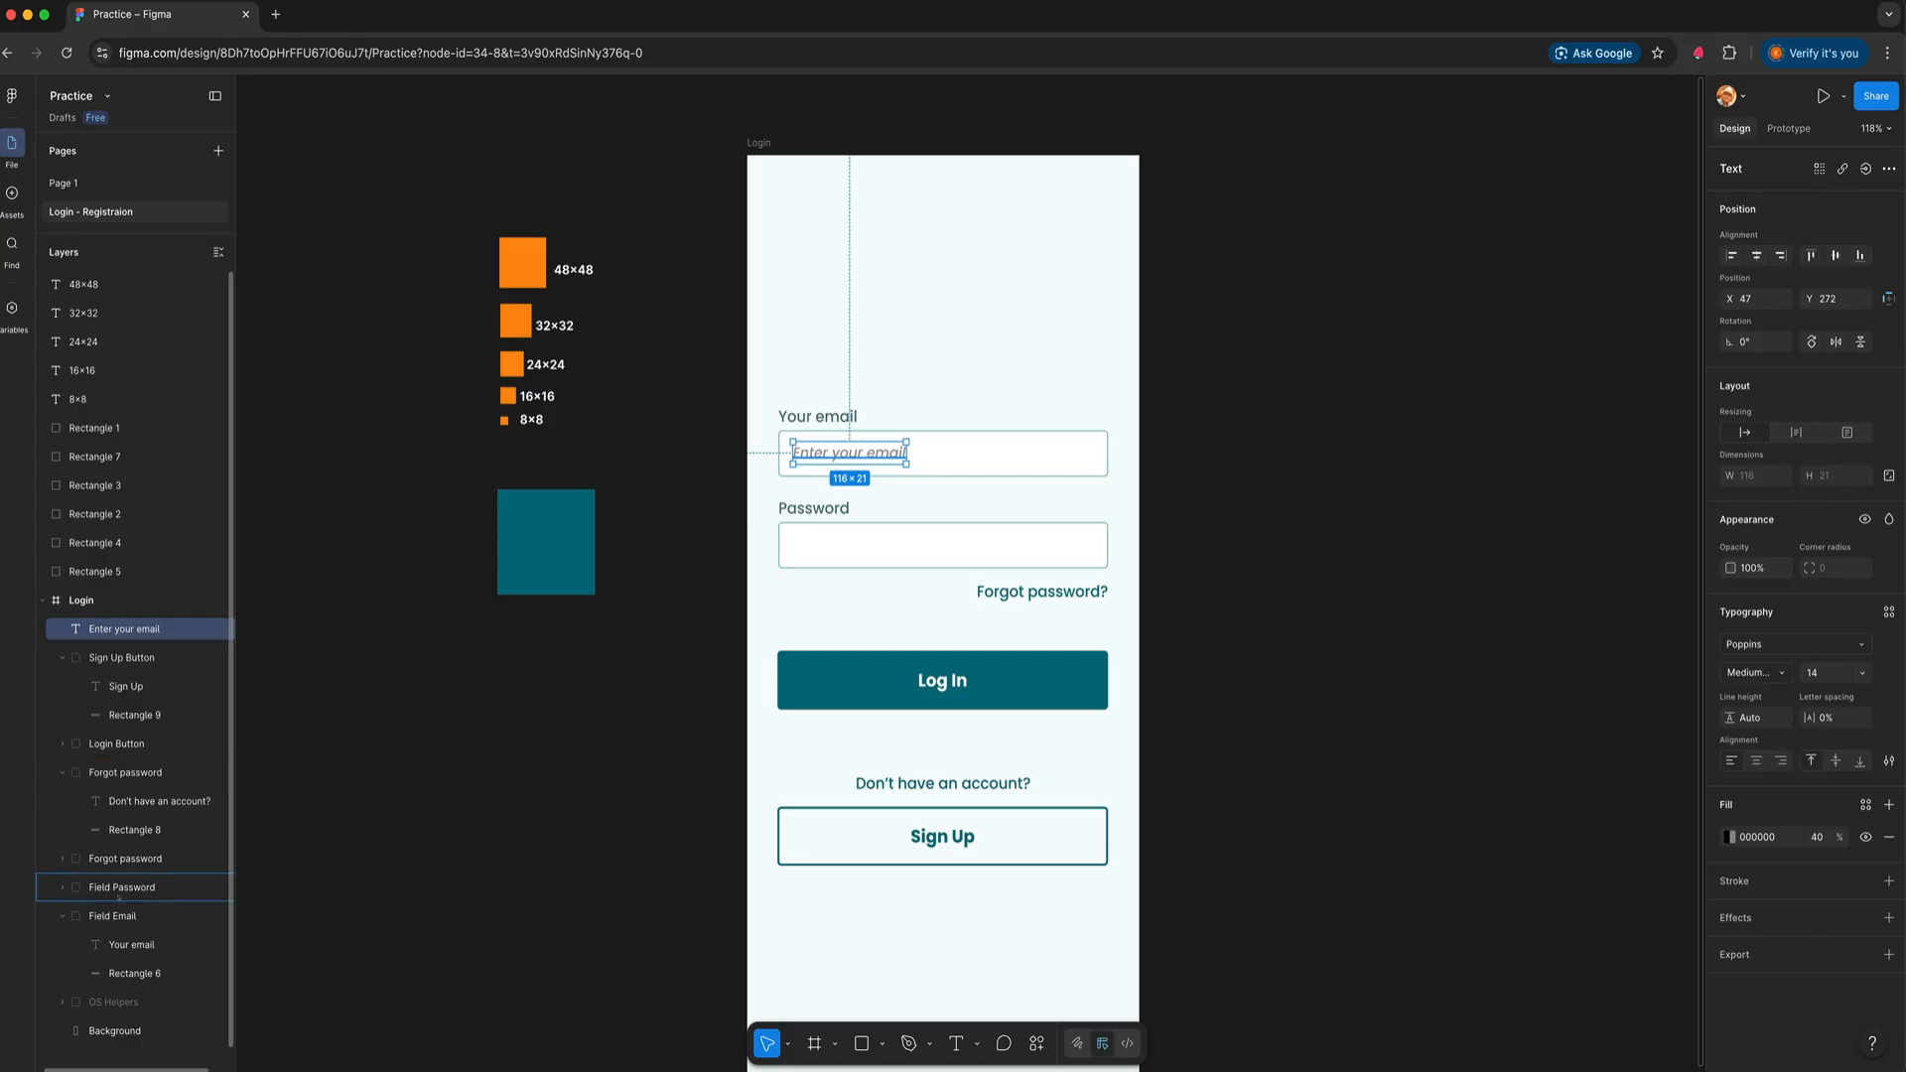
drag(119, 899, 120, 934)
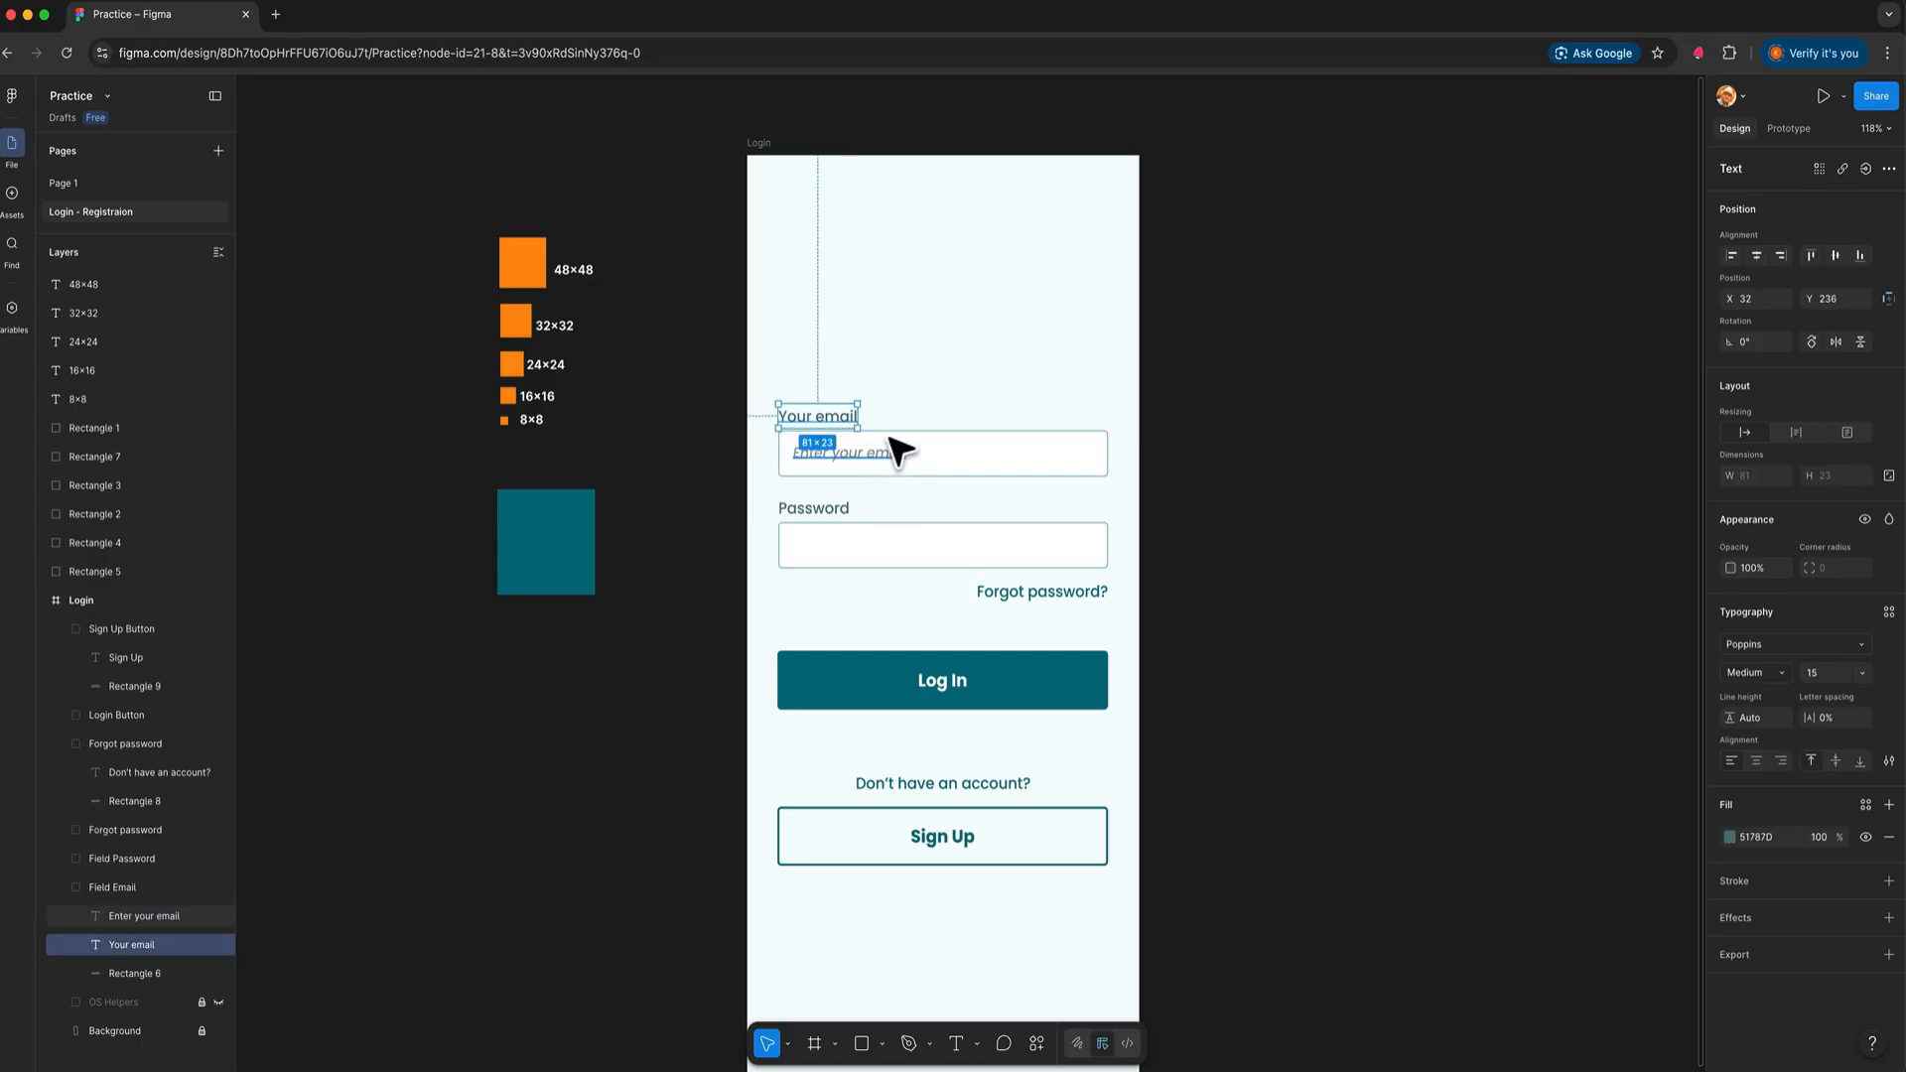
click(800, 391)
drag(800, 391, 1098, 503)
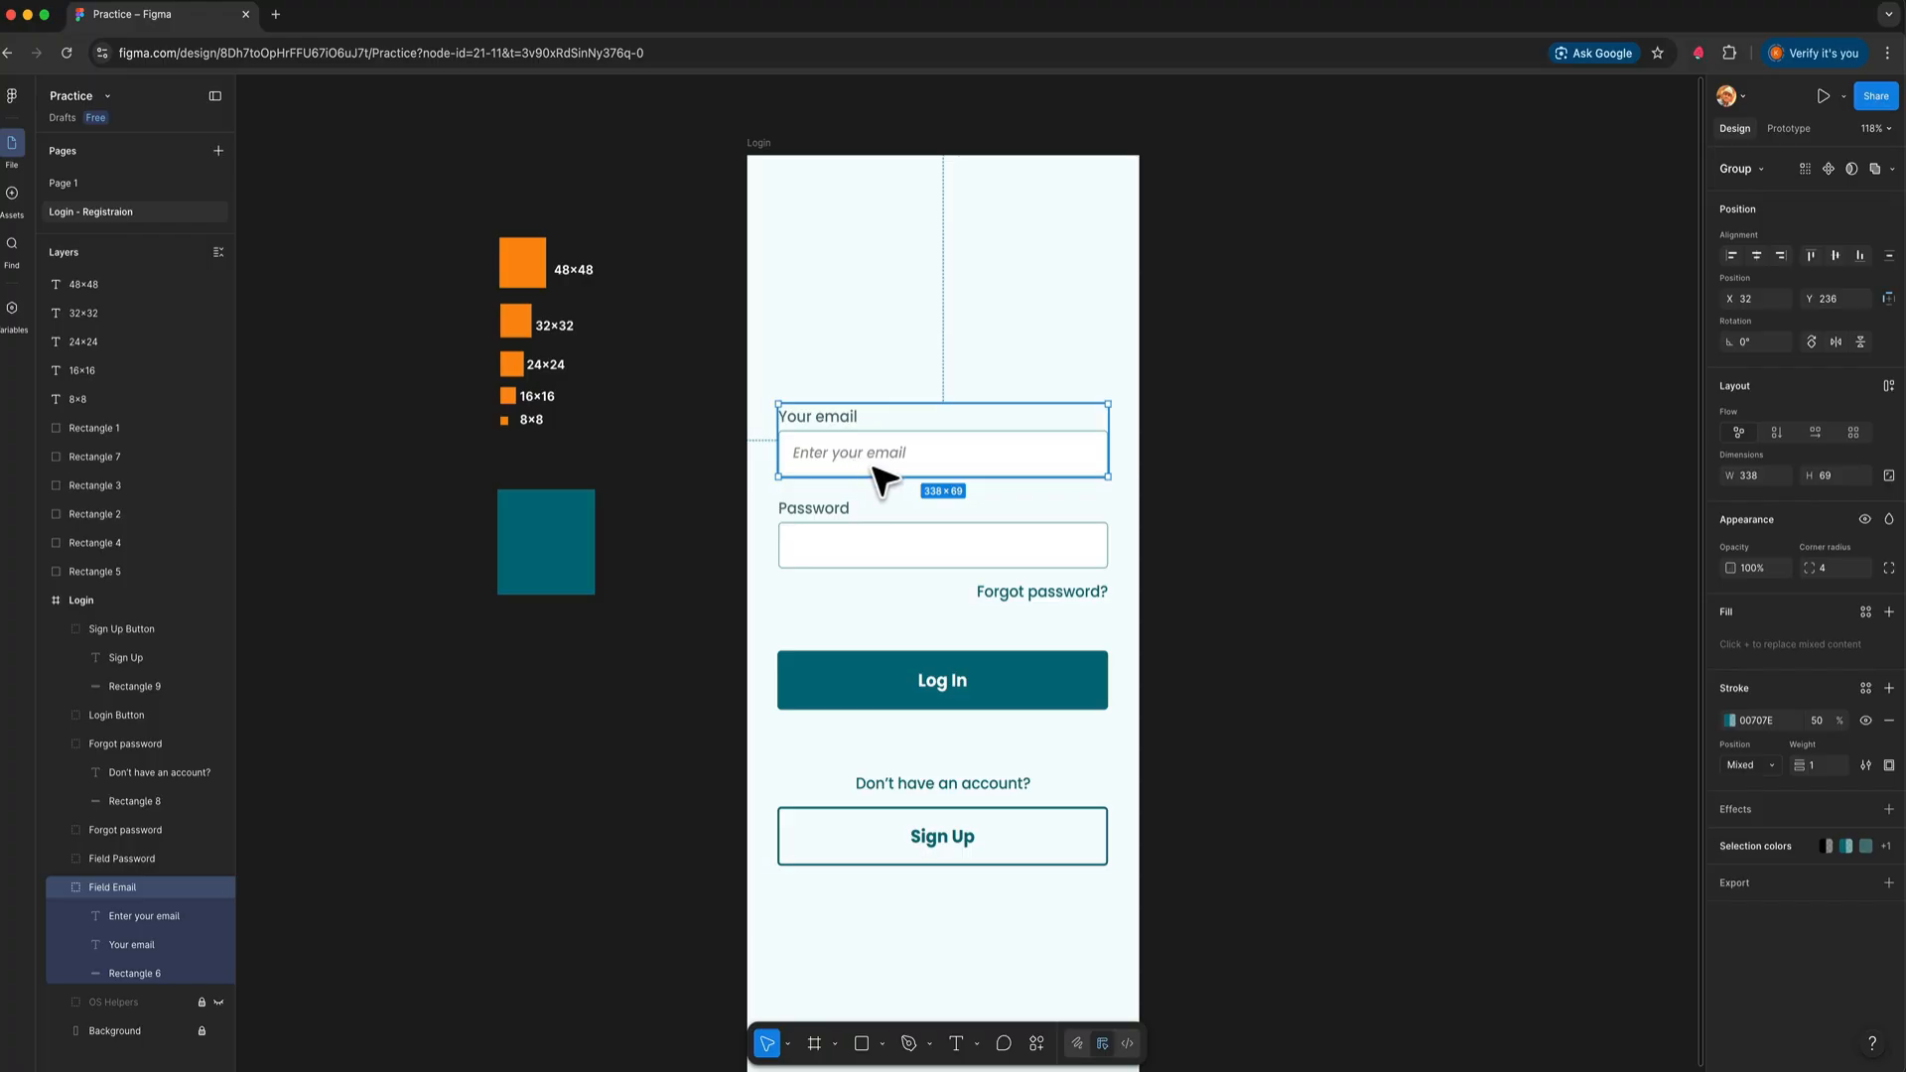
click(668, 655)
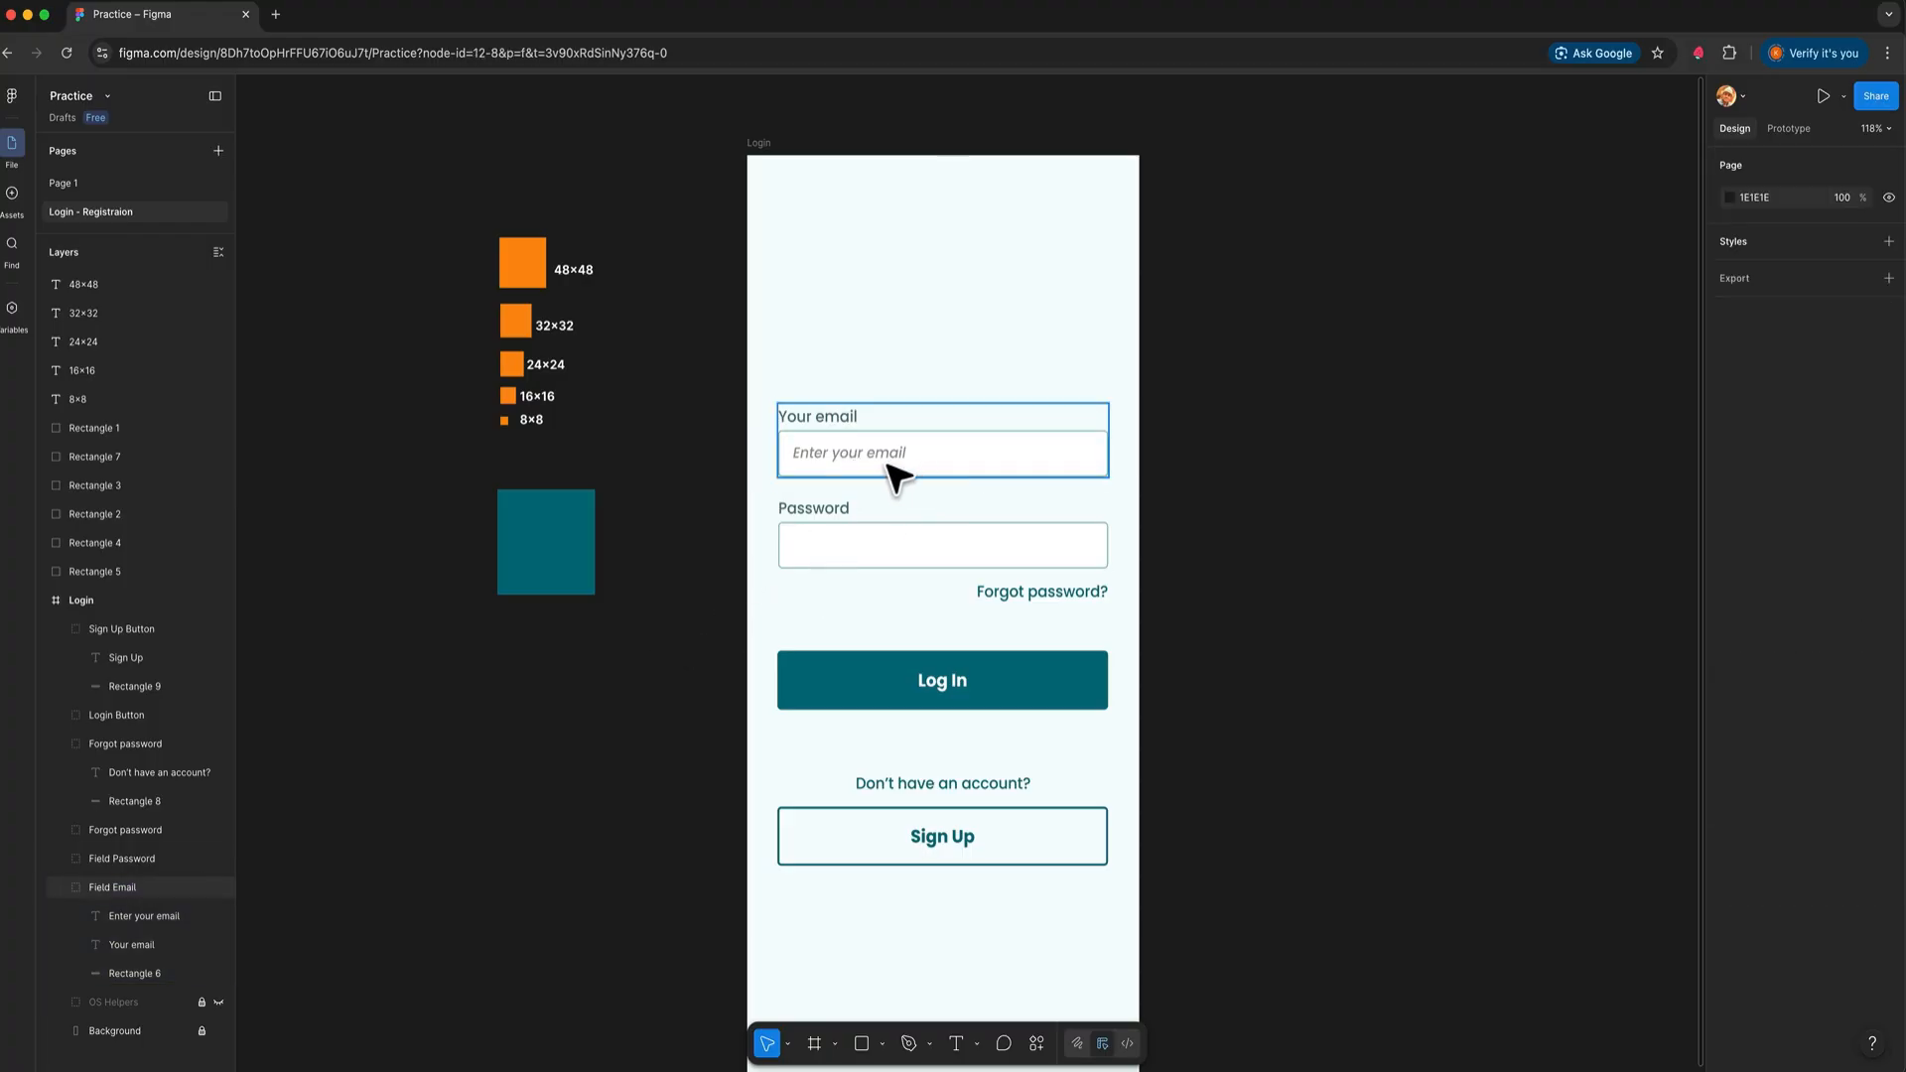
Copy the "Enter your email" placeholder from the Field Email group and paste it into the Field Password group
click(911, 474)
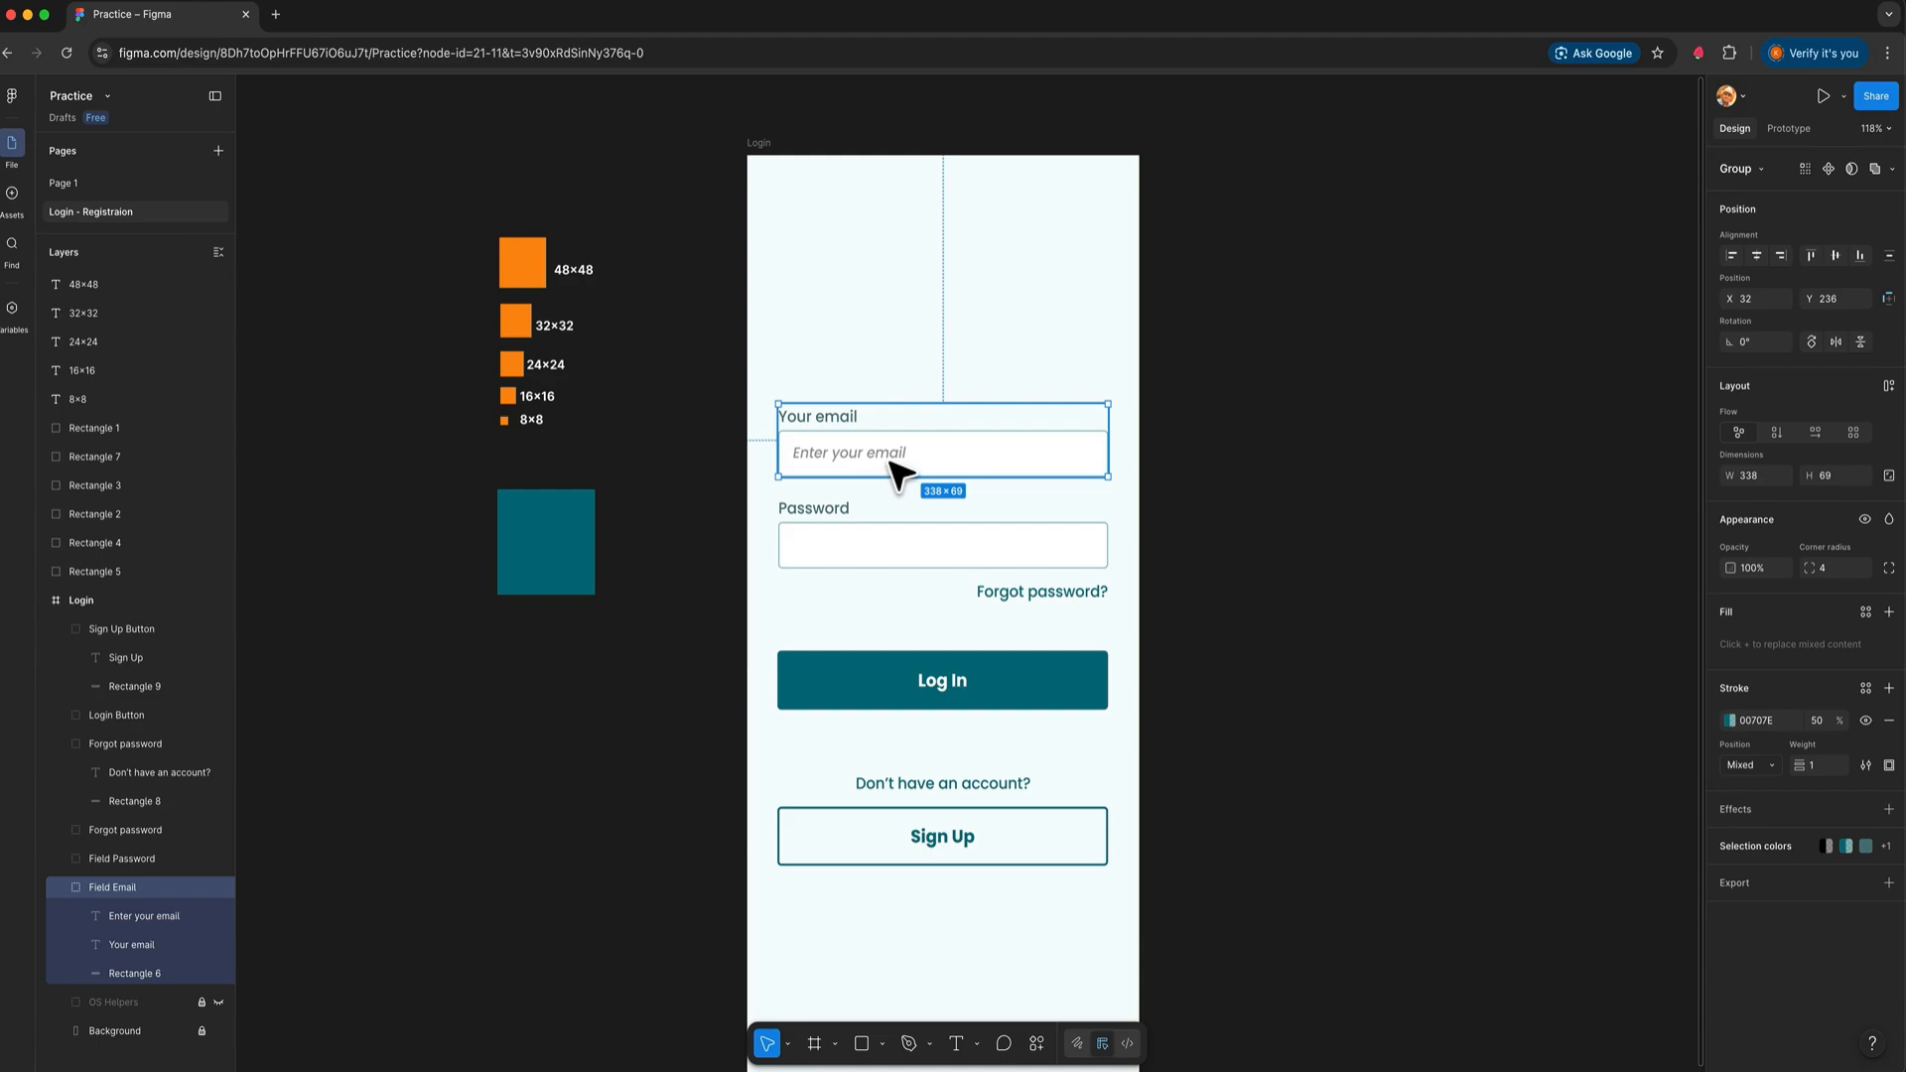
double_click(893, 458)
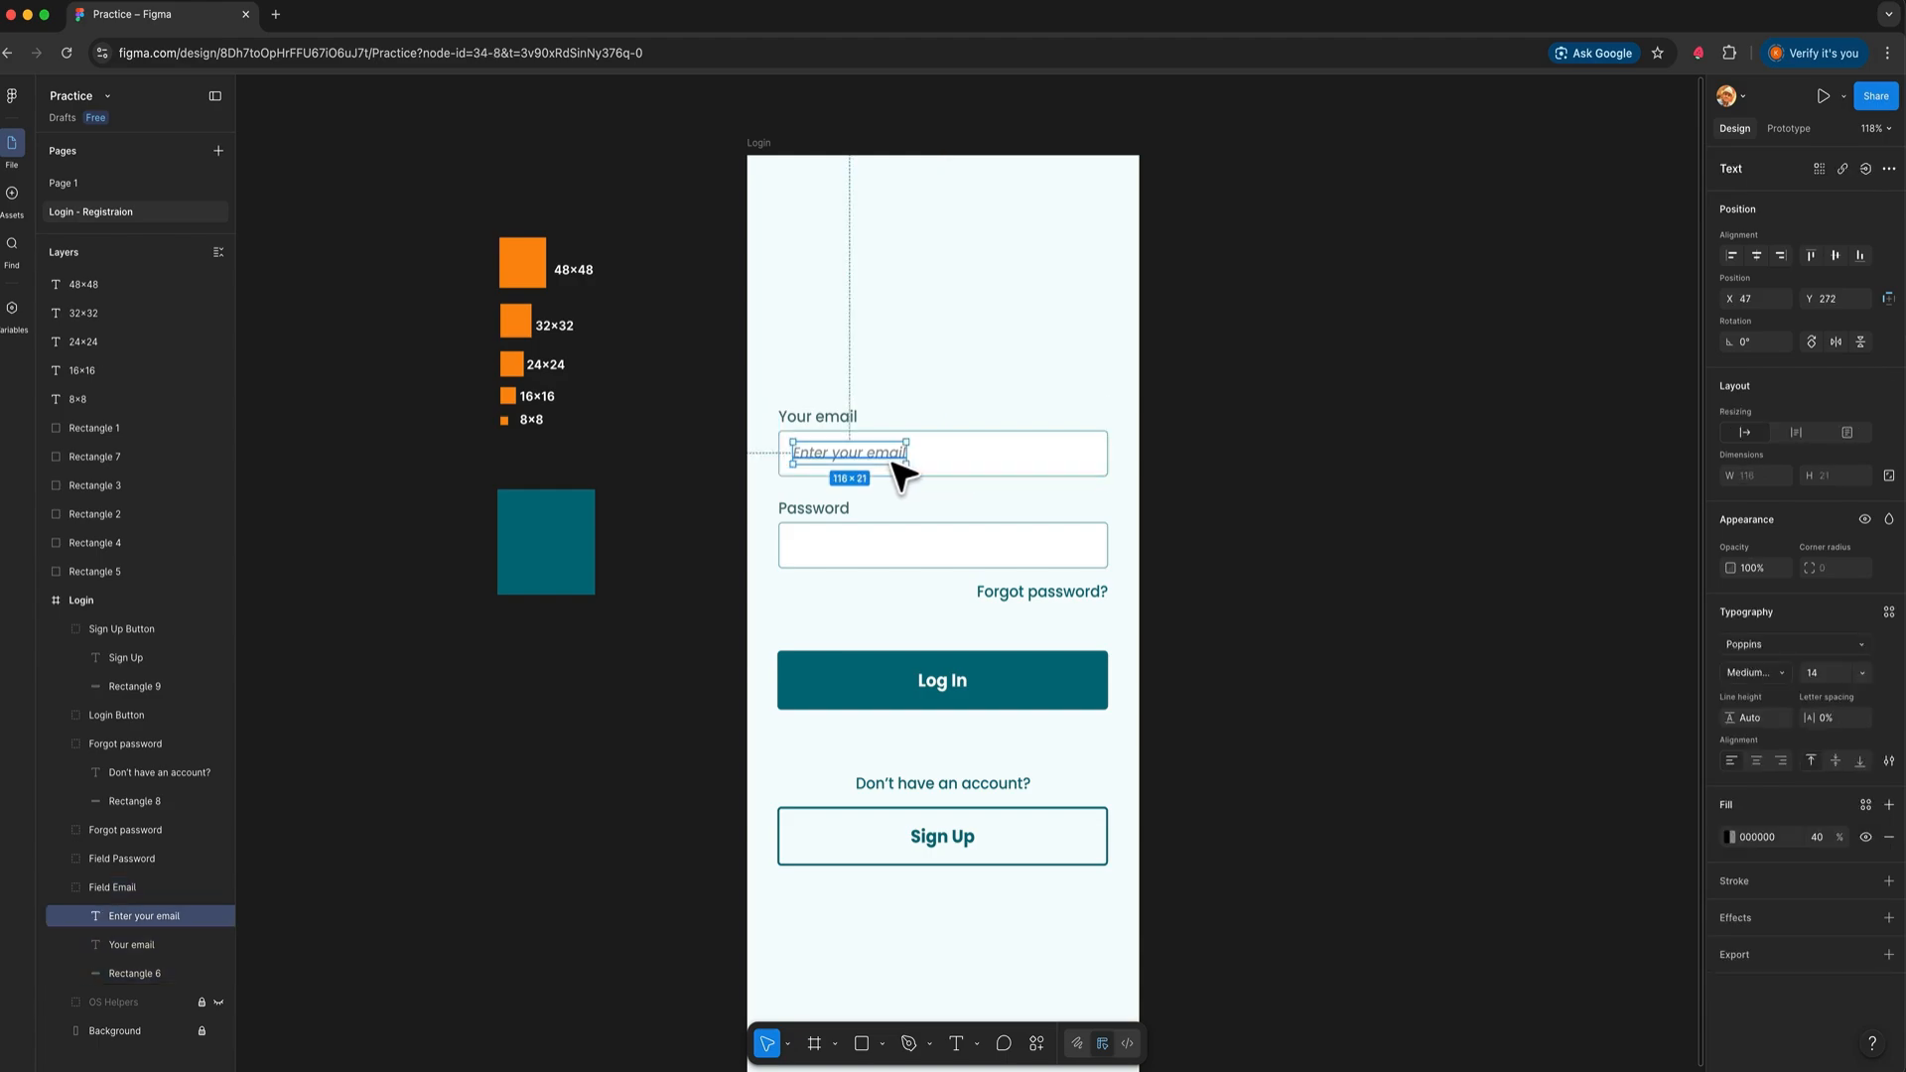
click(1264, 540)
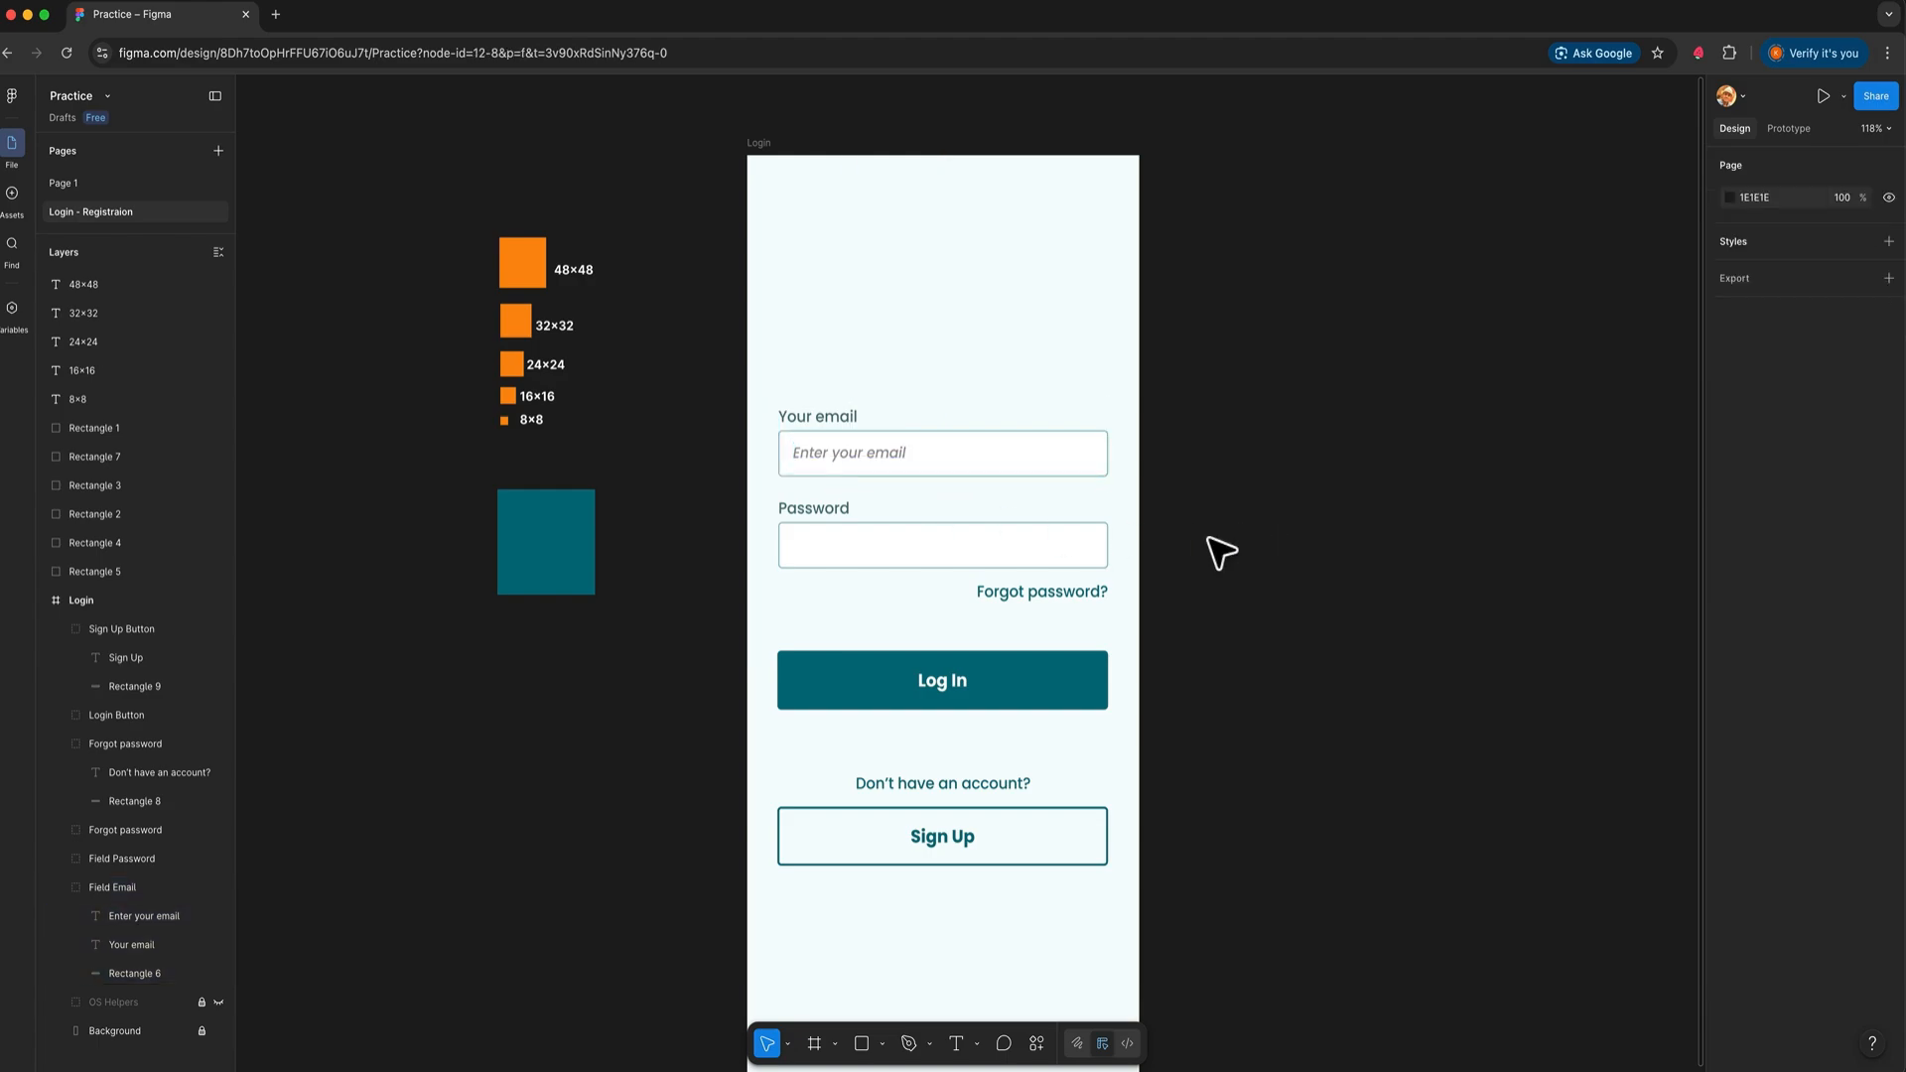
click(842, 537)
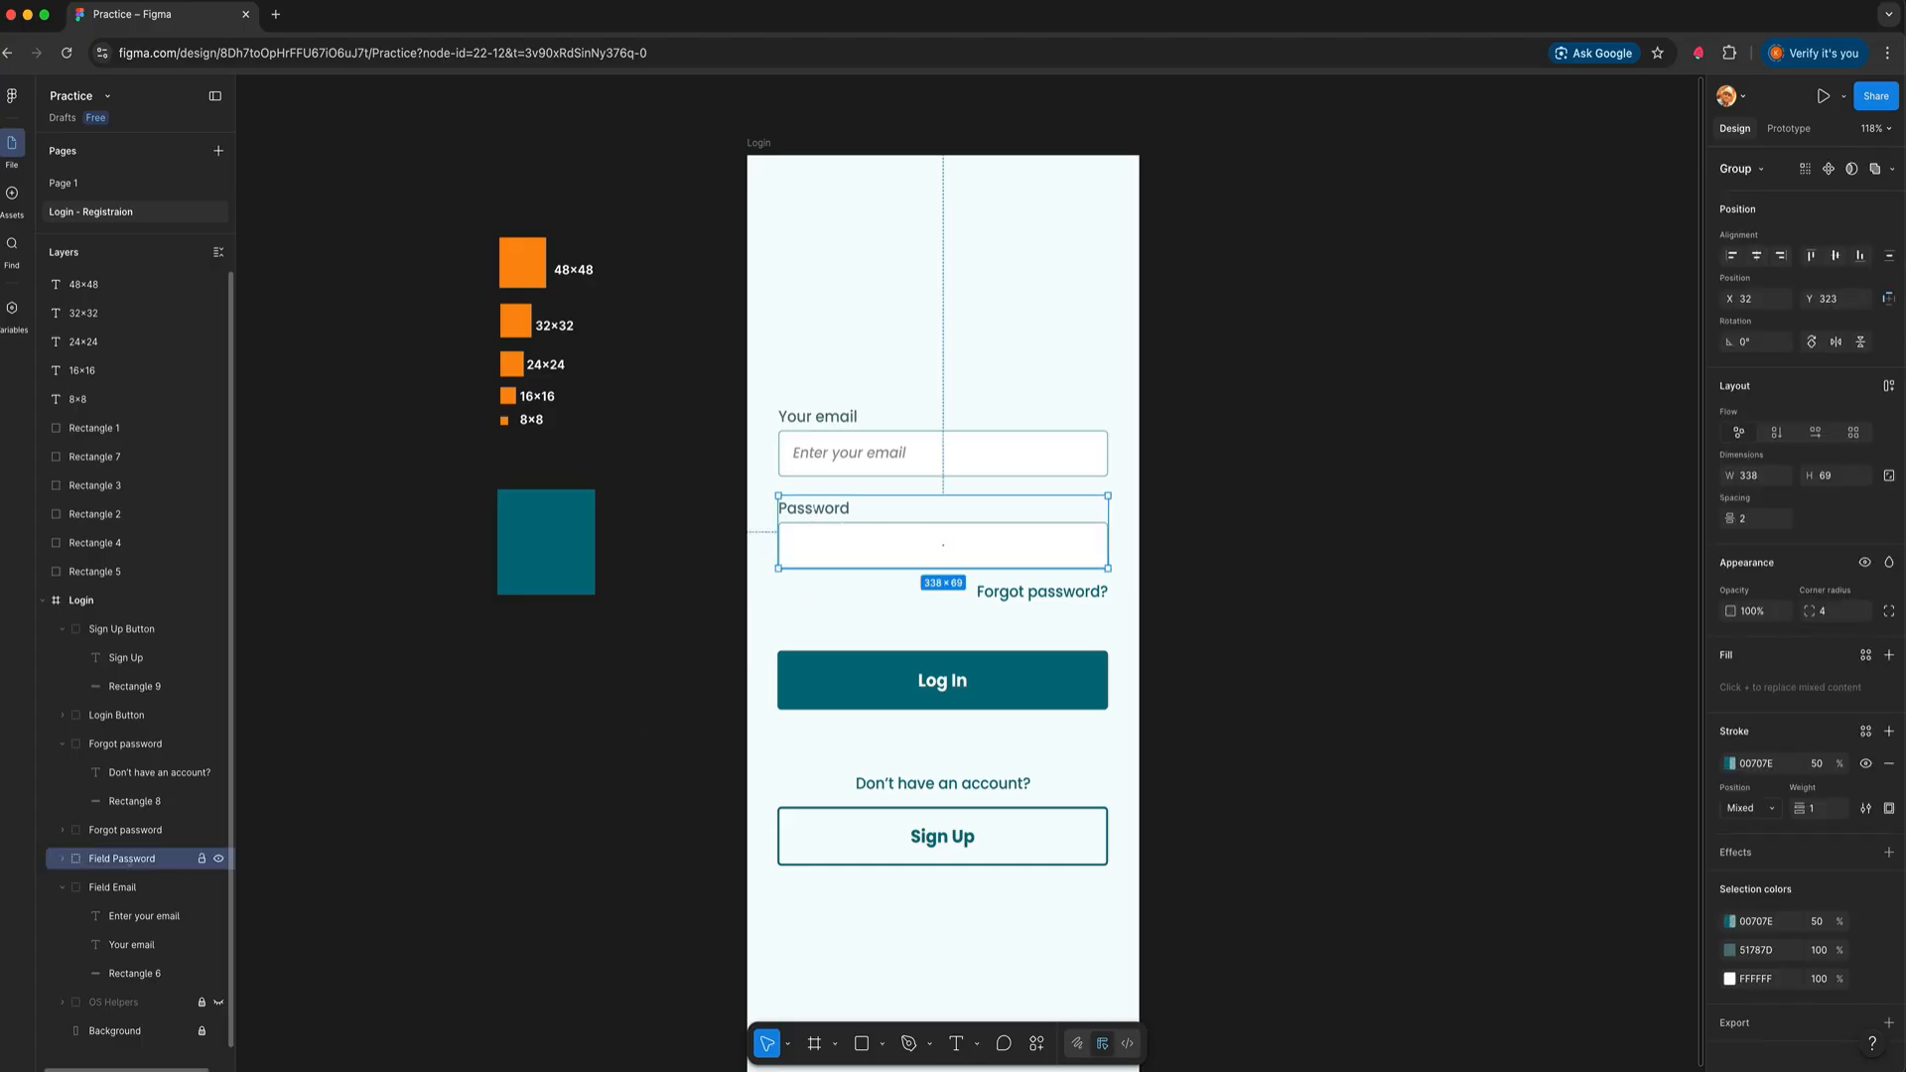
key(ctrl+v)
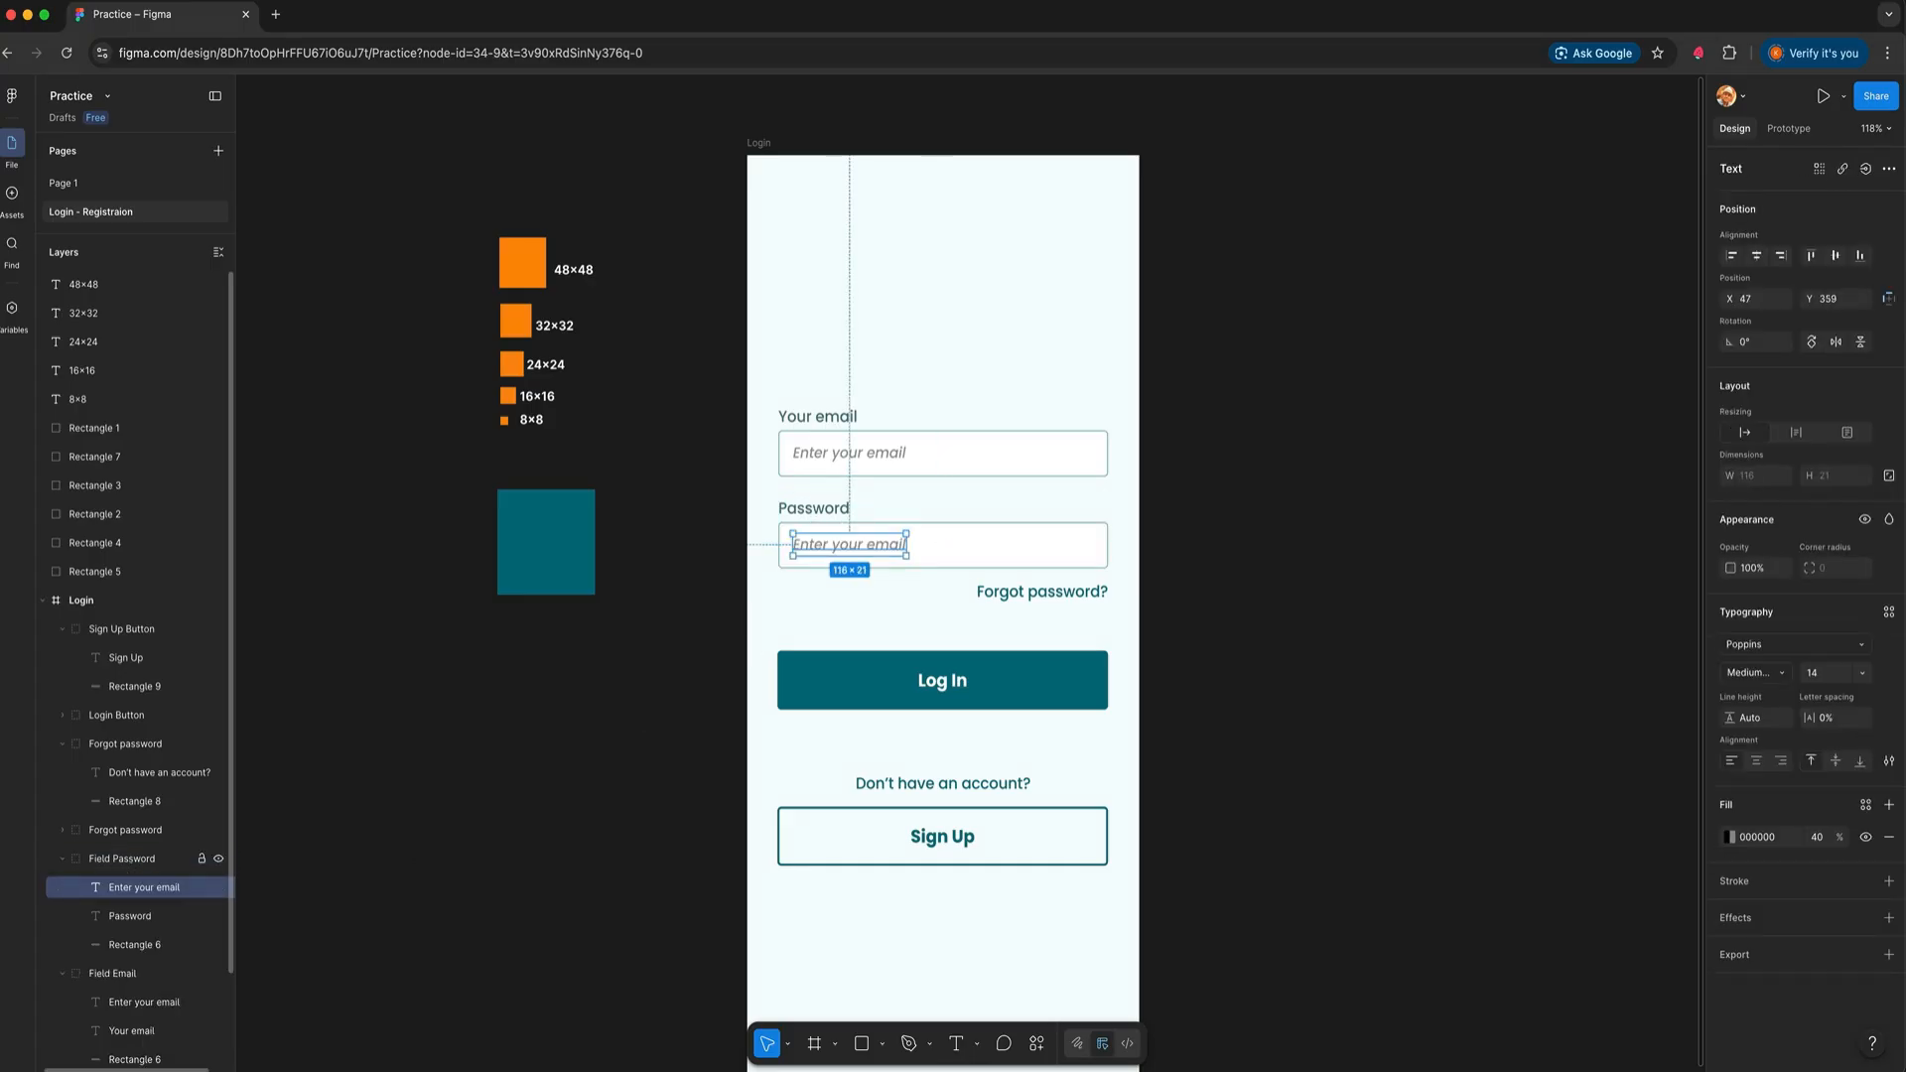
Change the placeholder text in the password input box to "Enter your pasword"
double_click(890, 548)
click(890, 544)
double_click(891, 544)
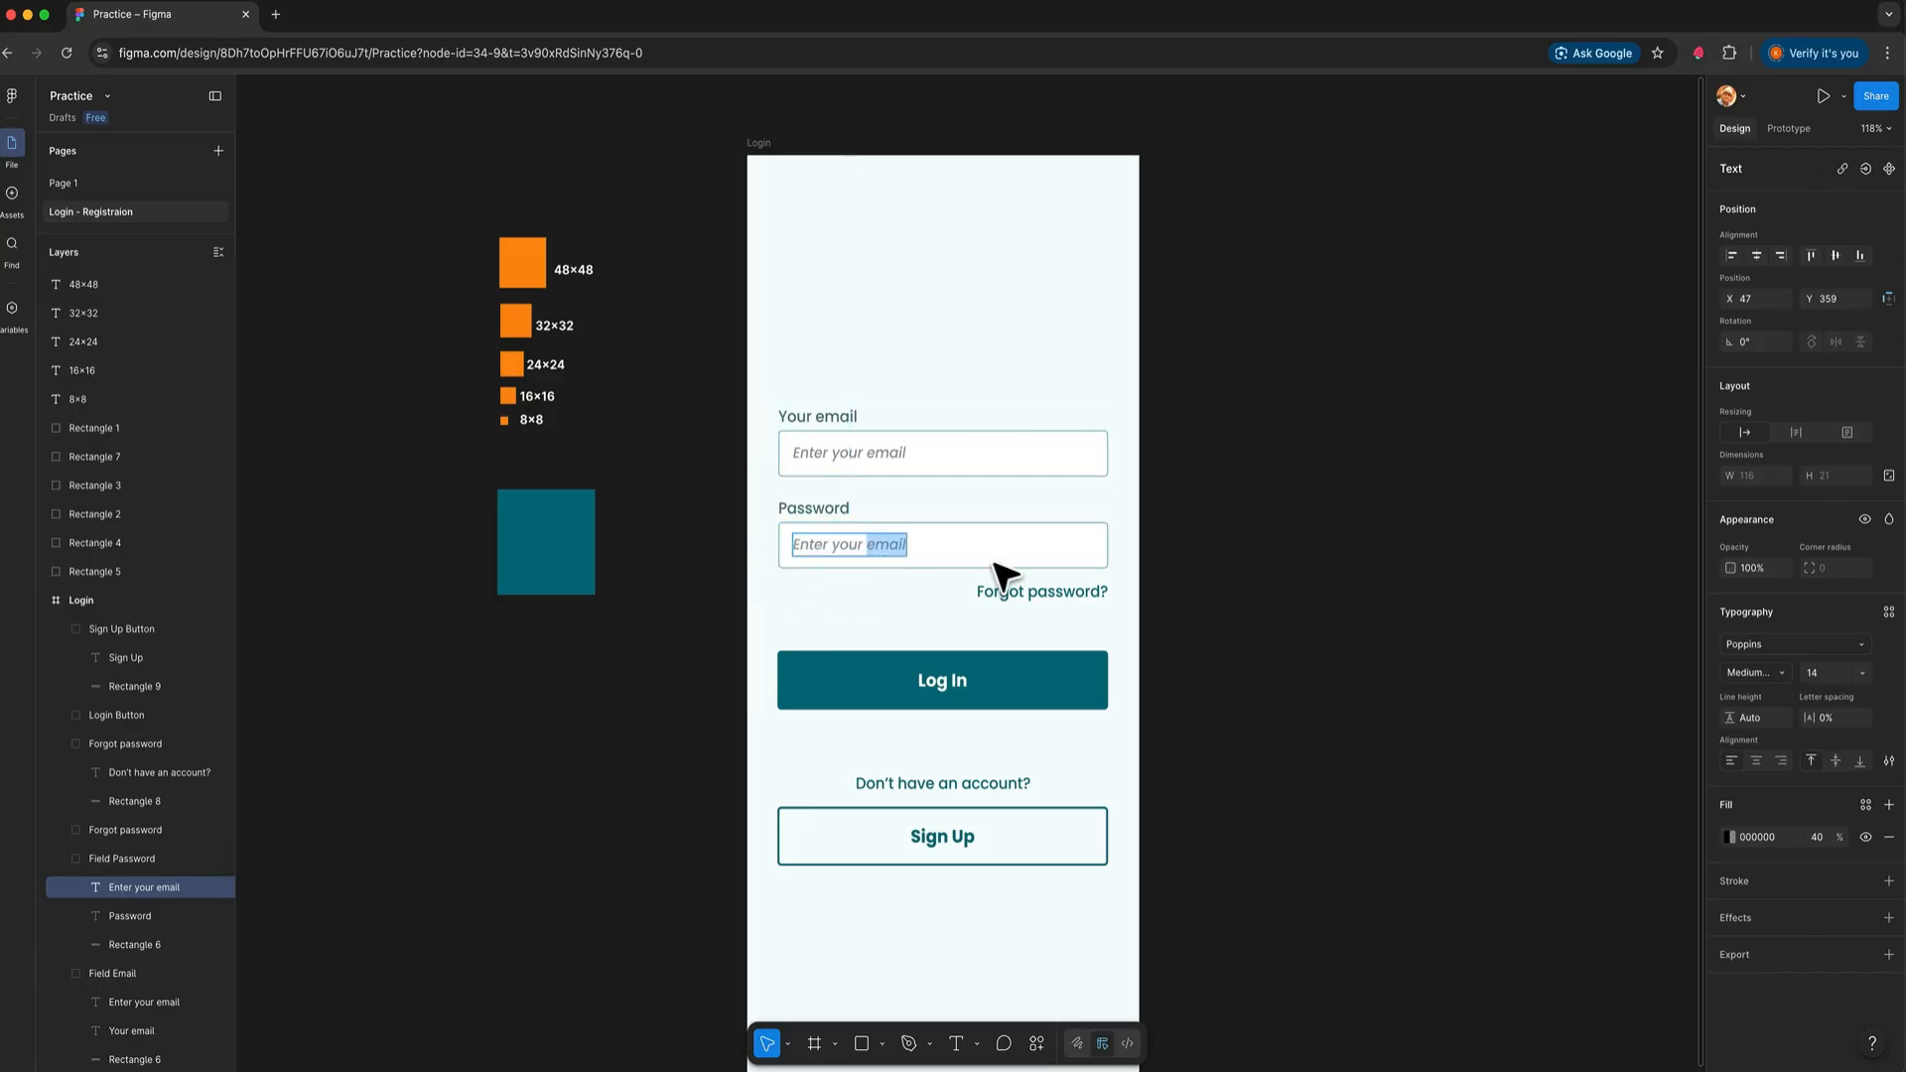
text(password)
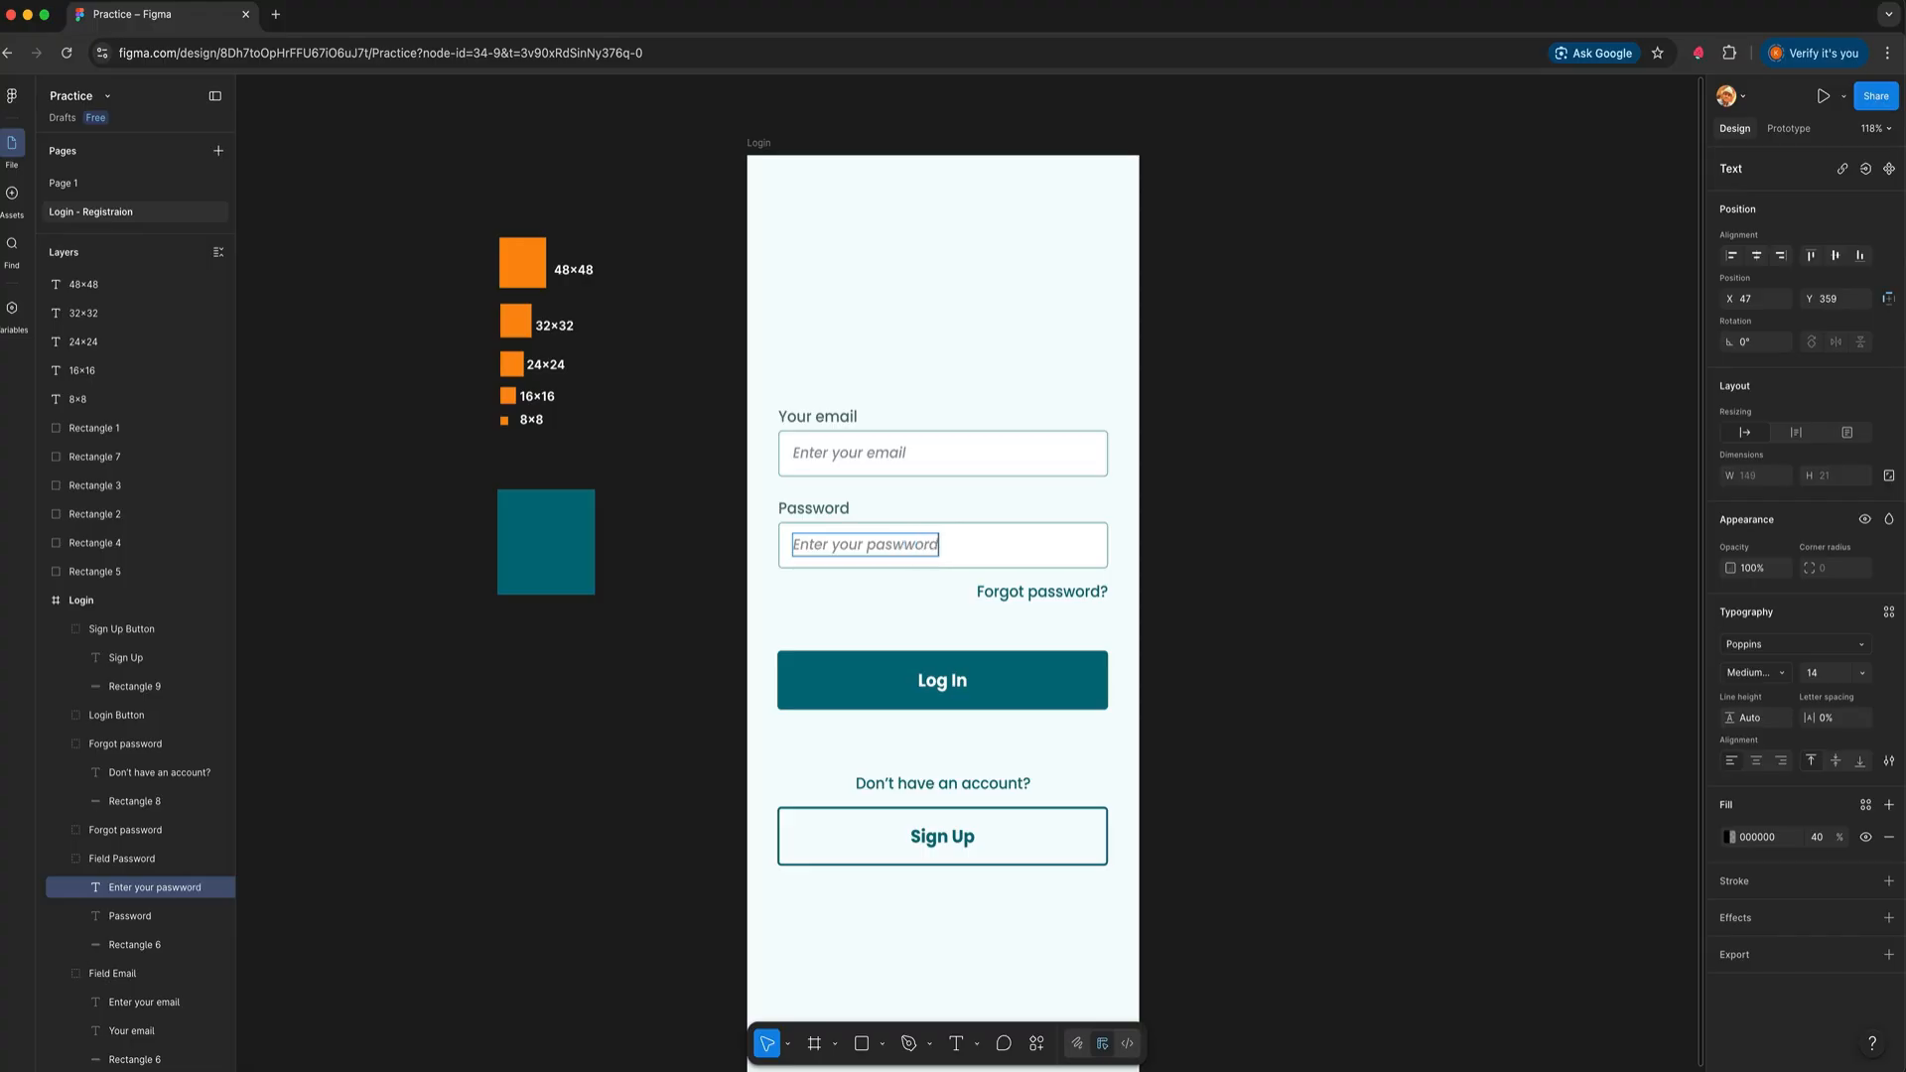
key(BackSpace)
key(BackSpace)
click(1331, 545)
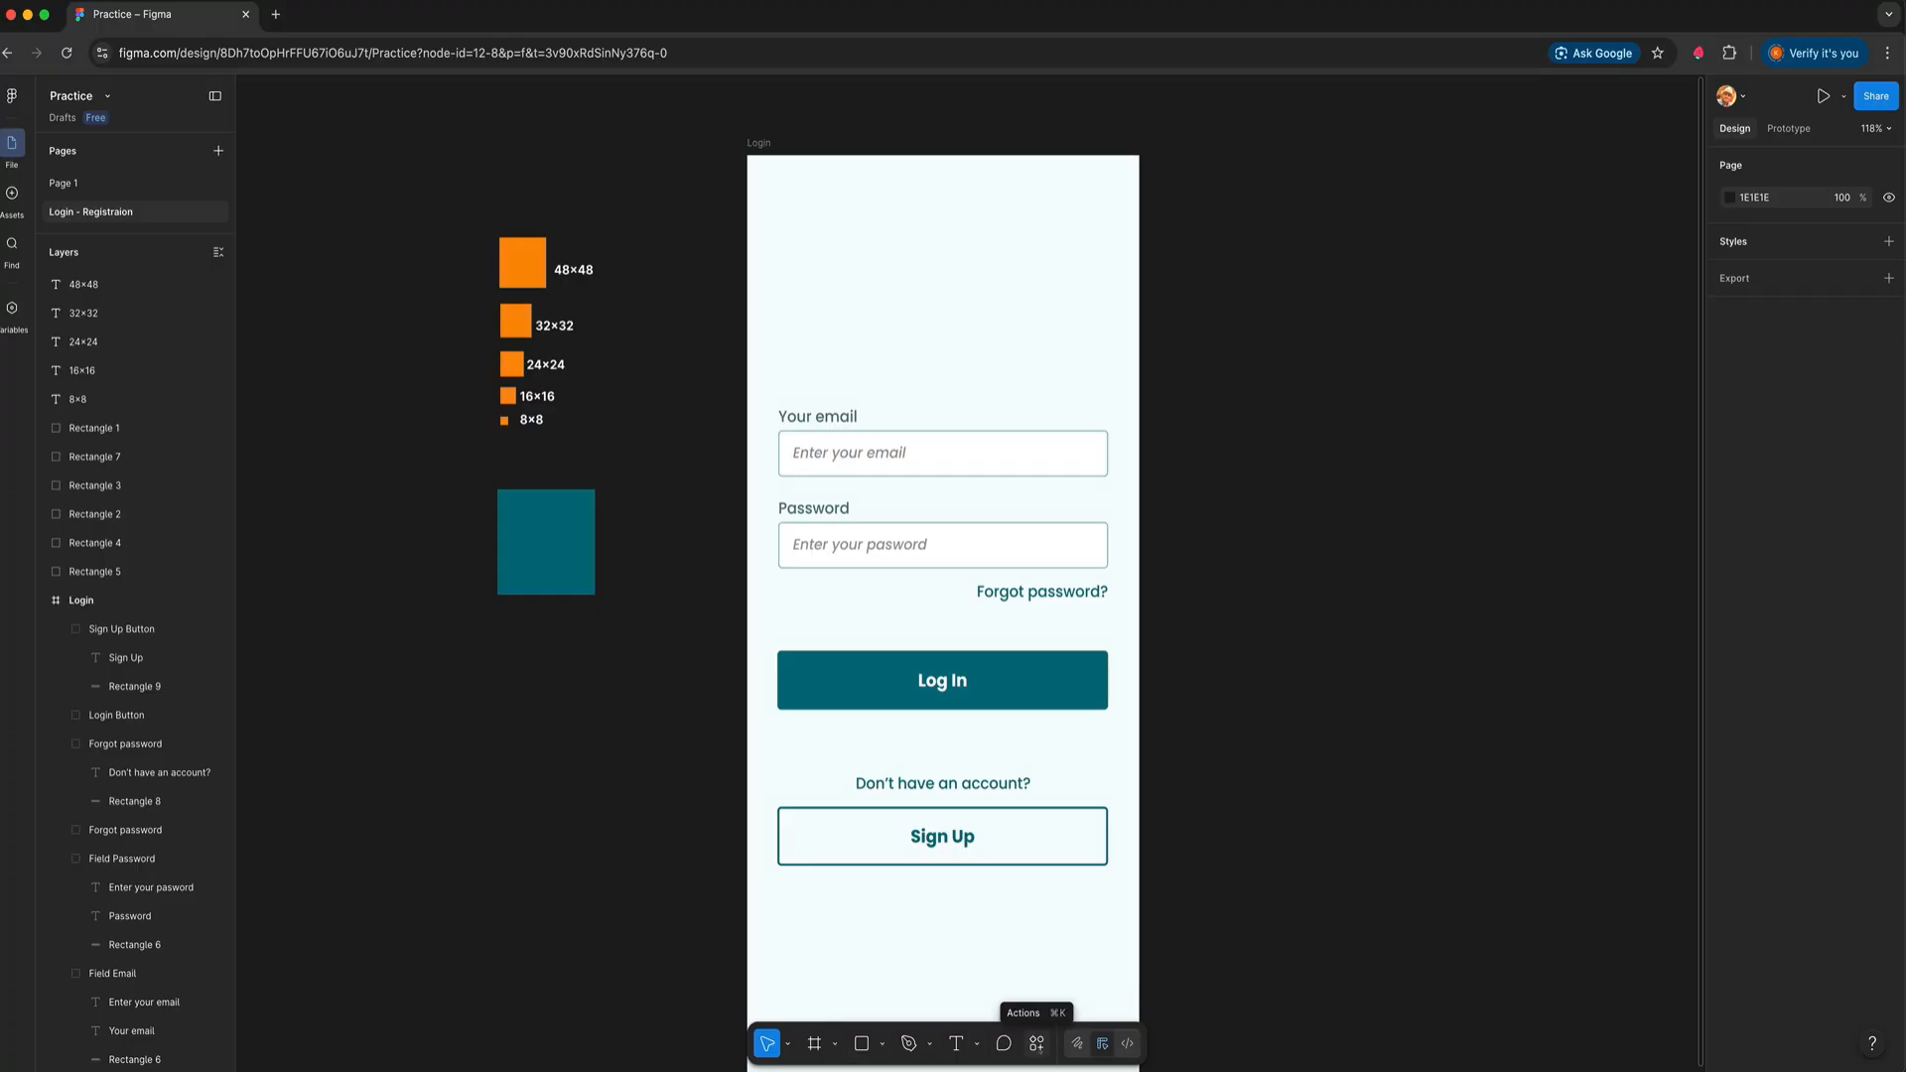
Run the Iconify plugin and search its icons for "eye"
click(1037, 1044)
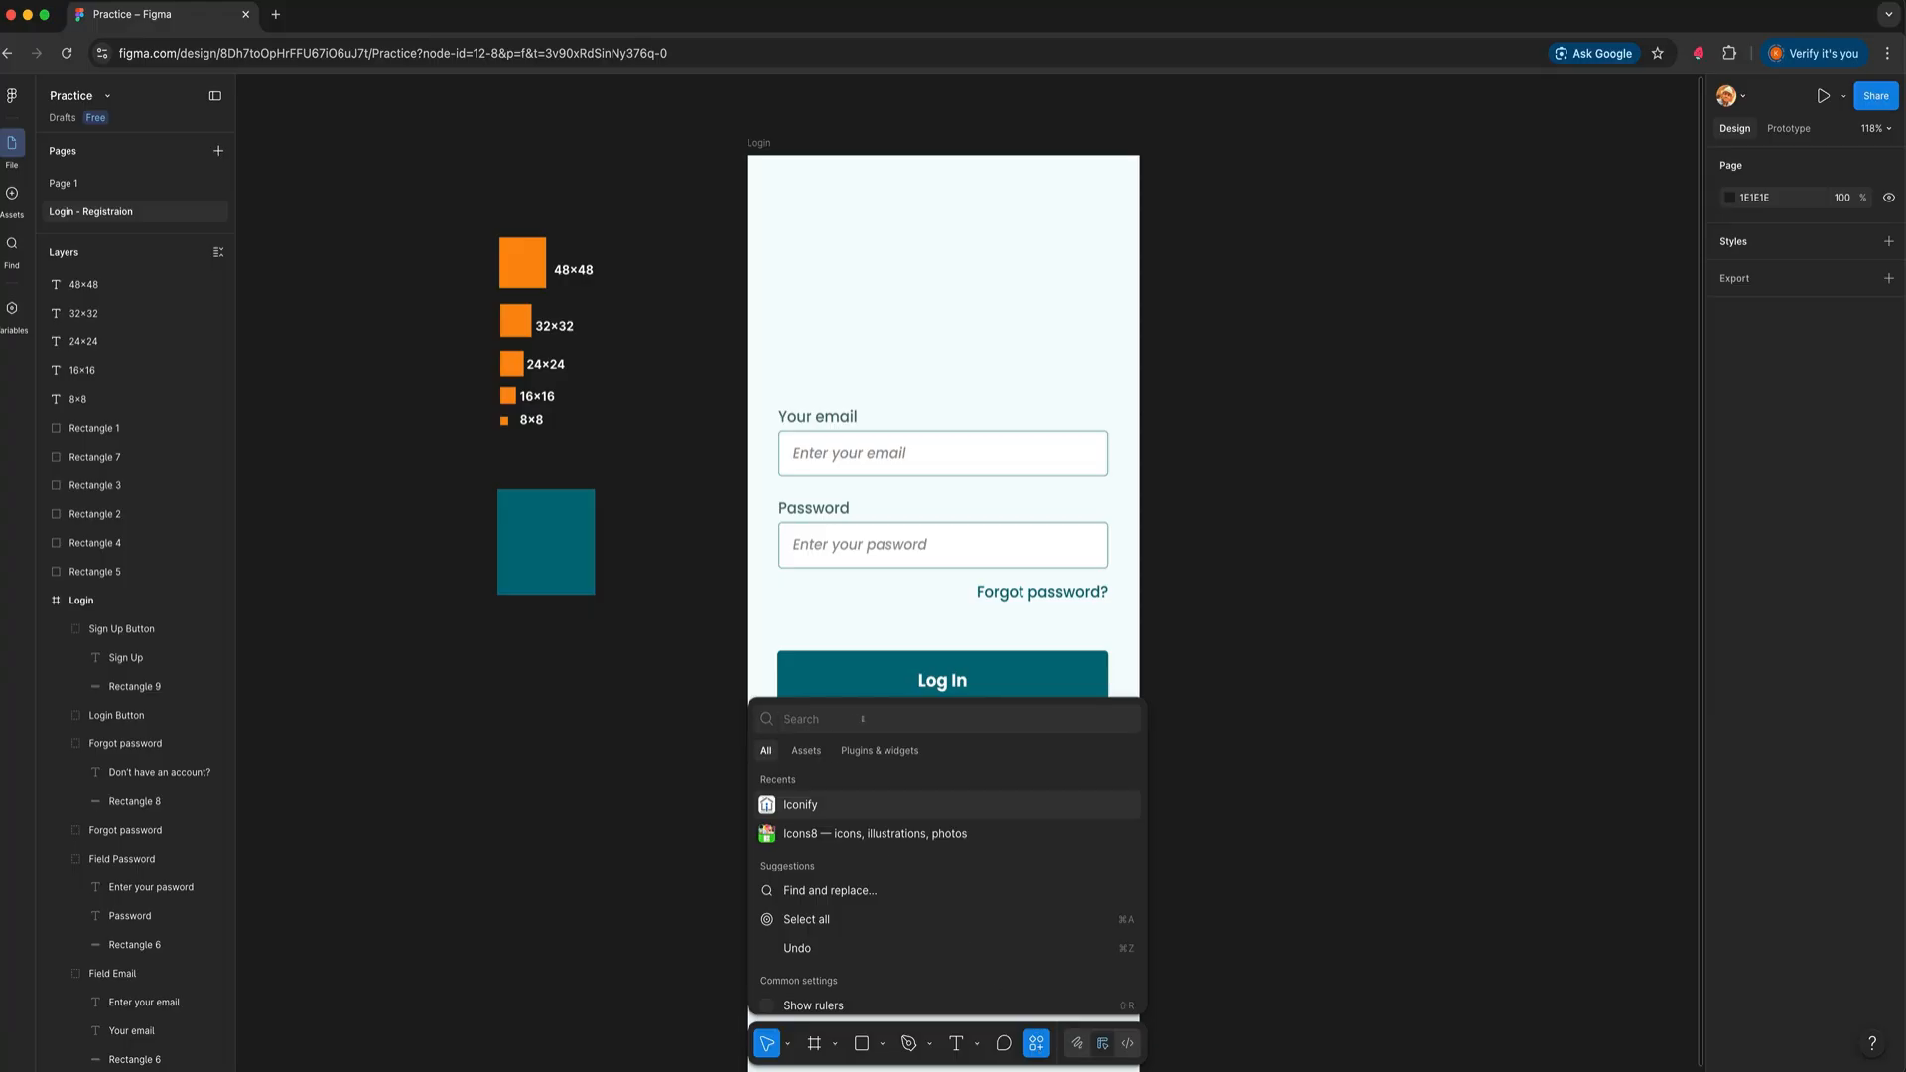
text(iconify)
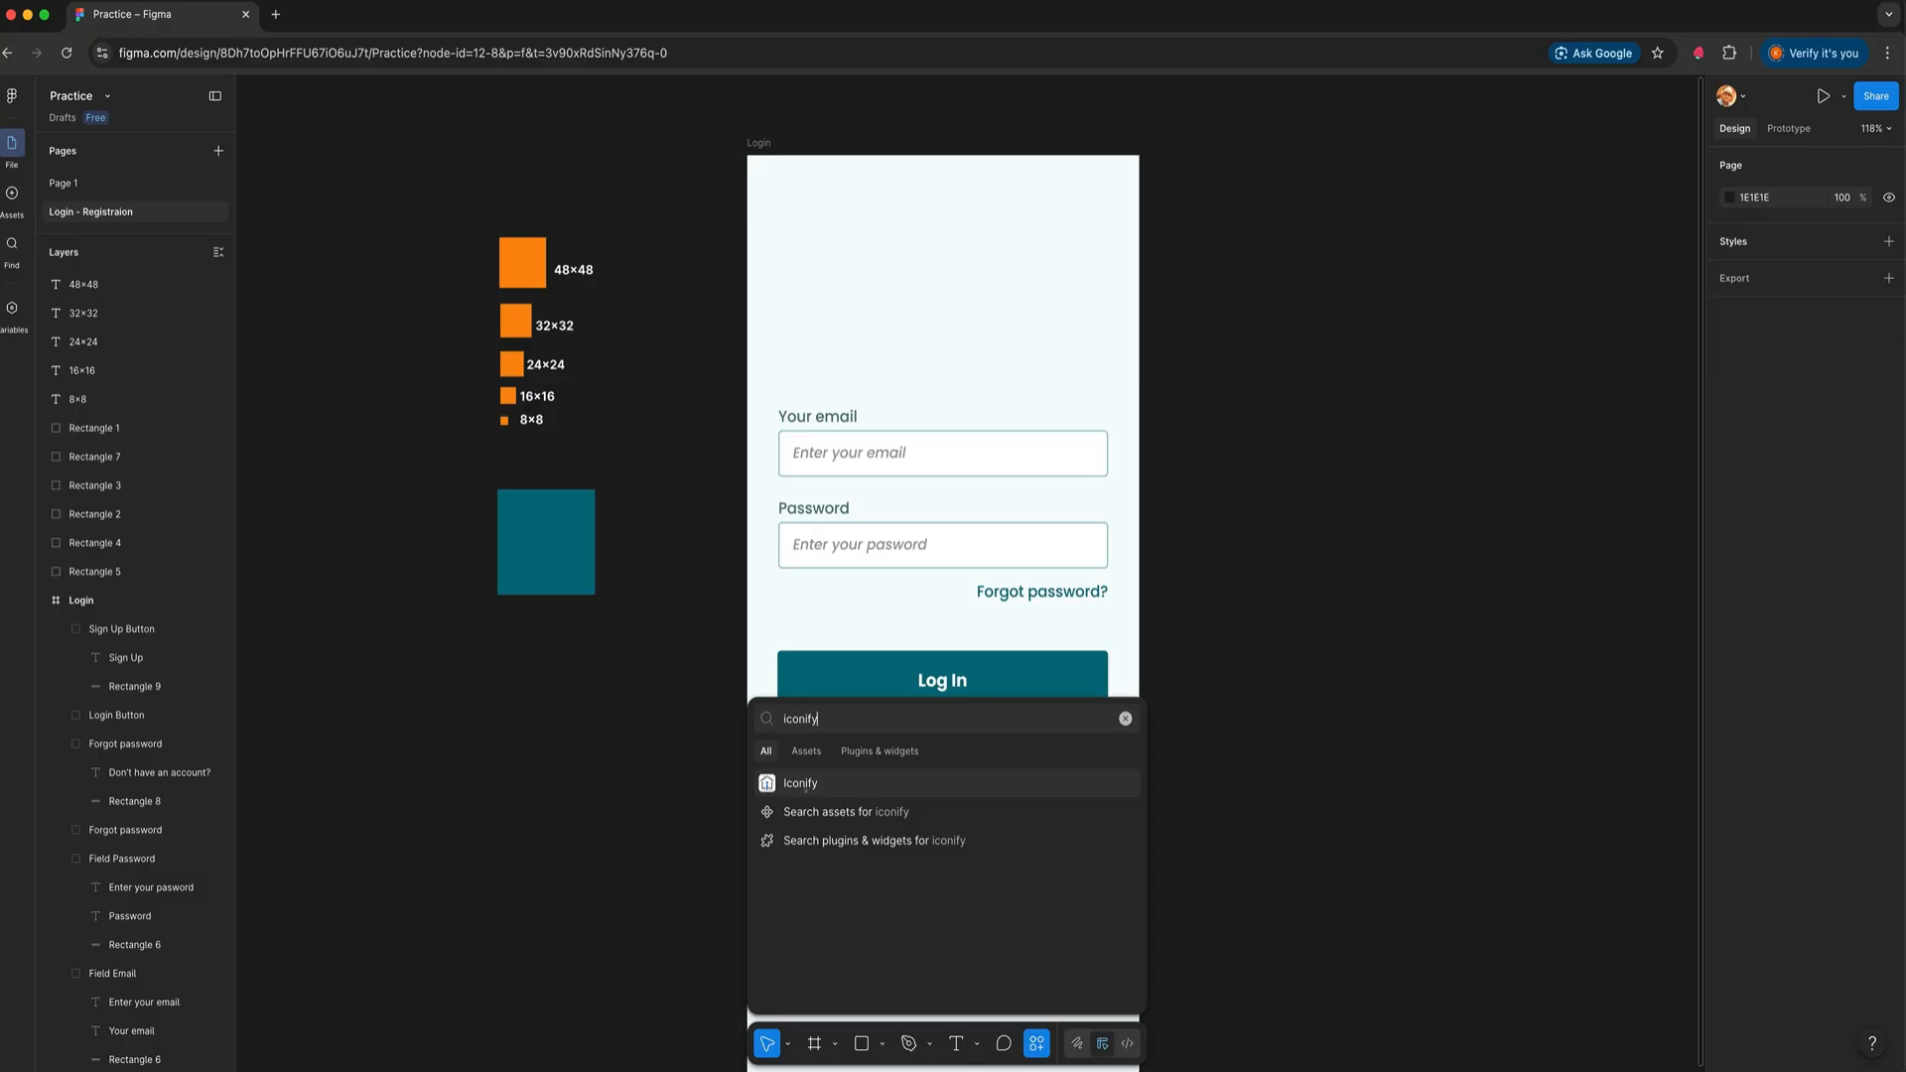
click(804, 785)
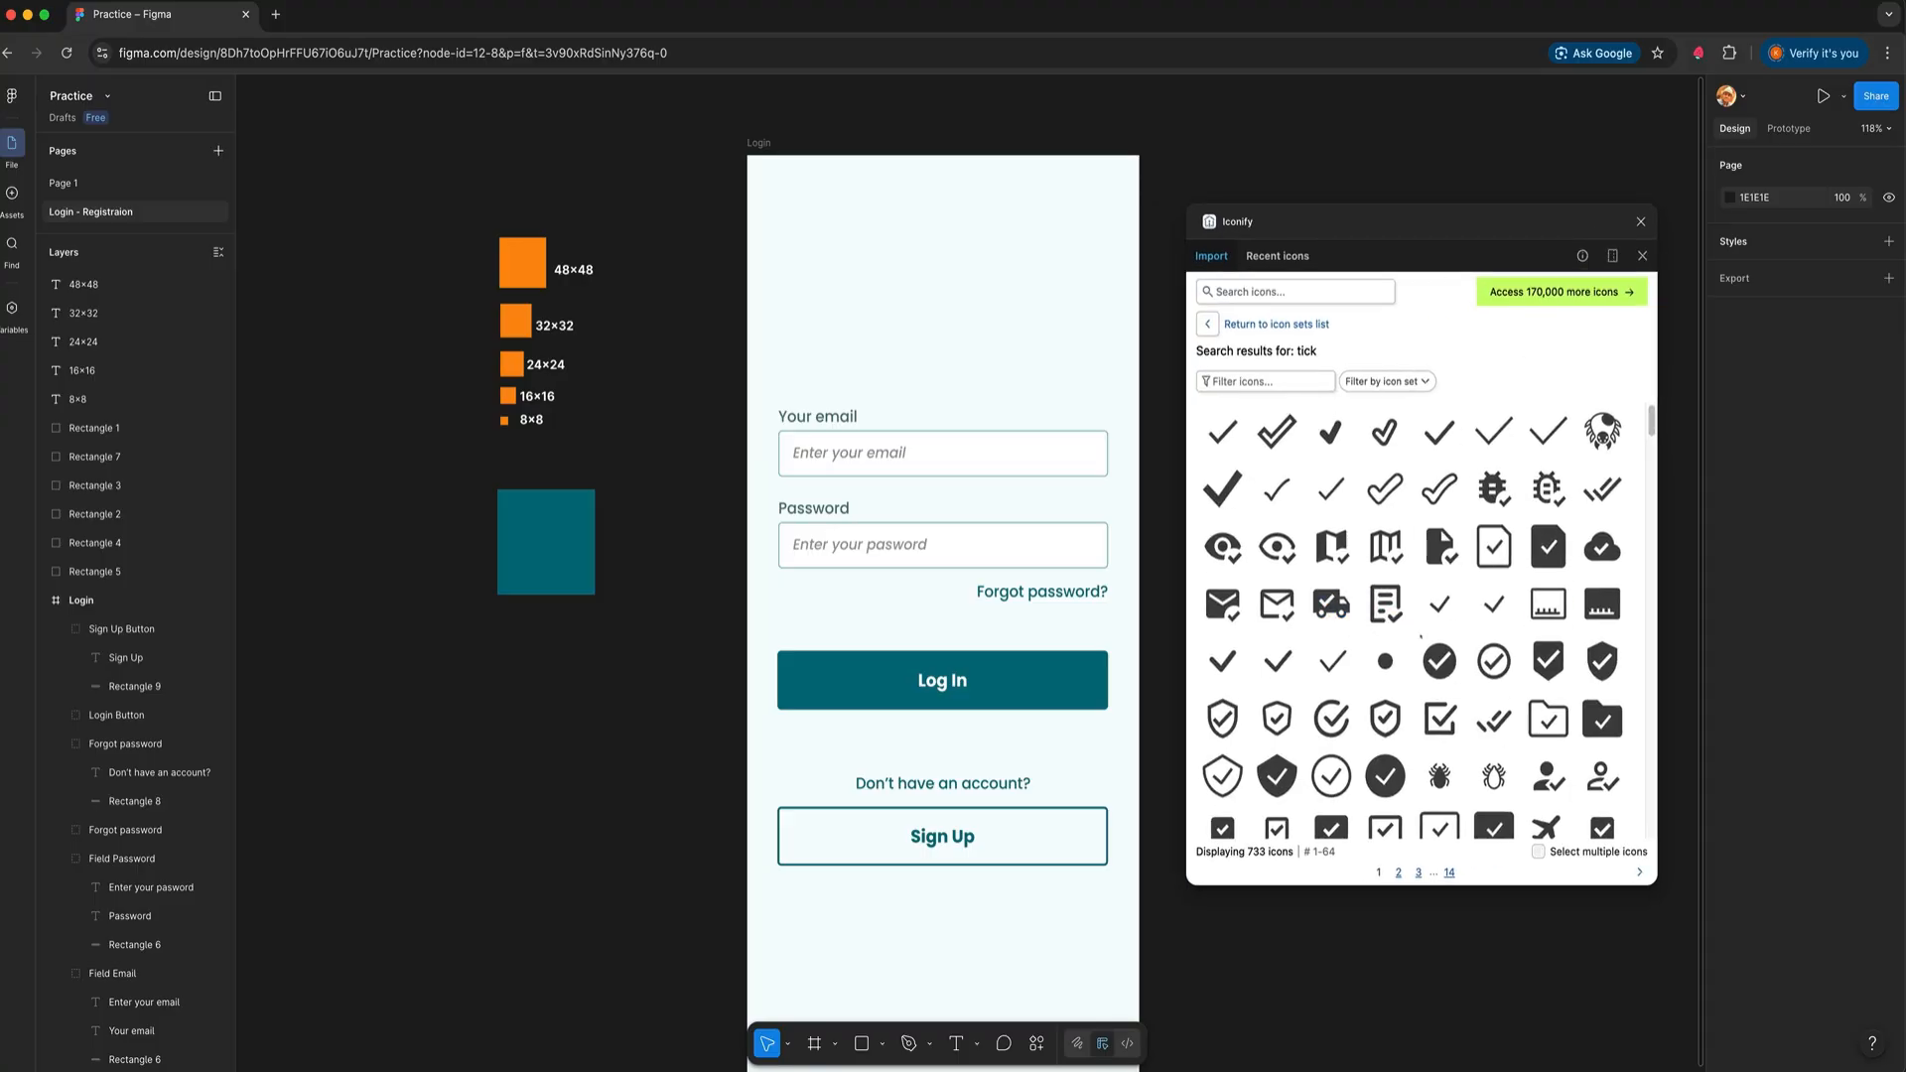
click(1350, 291)
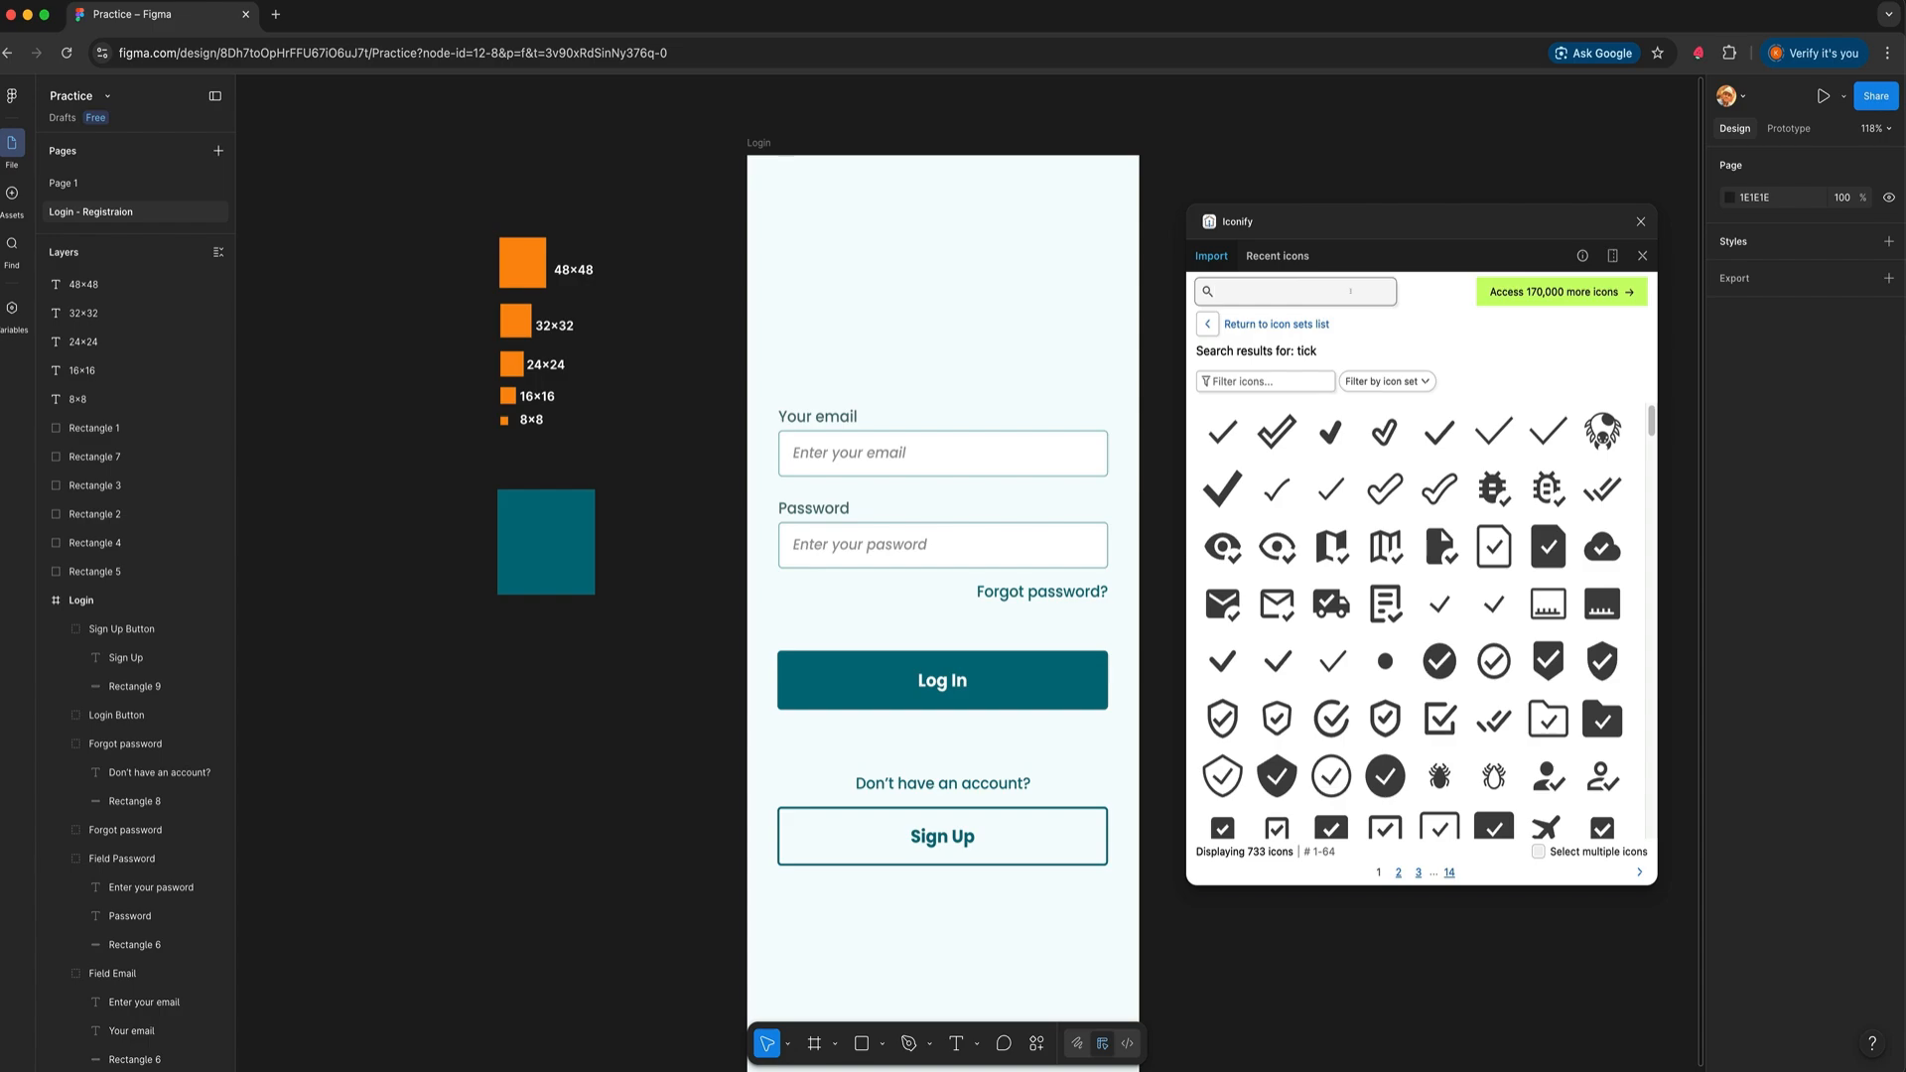
text(eye)
key(Return)
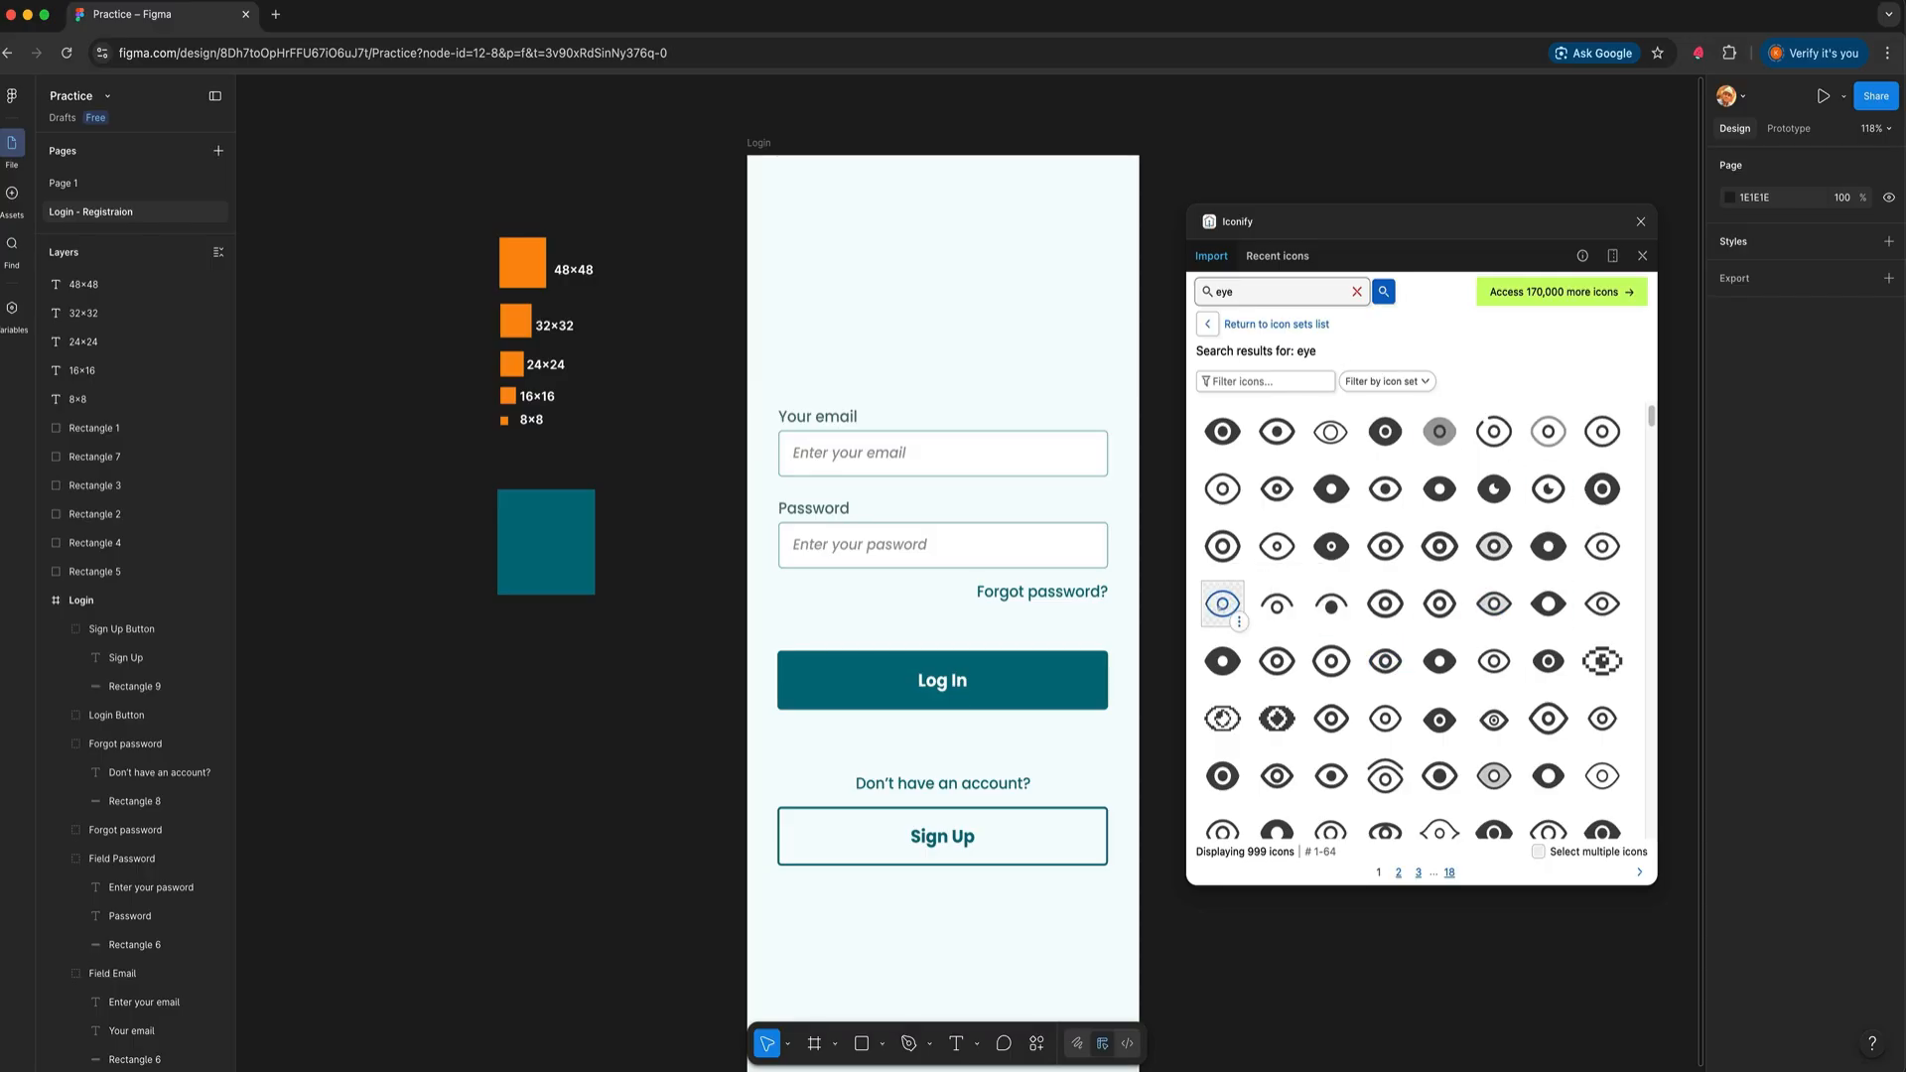
Import the iconamoon:eye-thin icon into the Login frame and place it inside the password input box at X 330, Y 359
click(1222, 602)
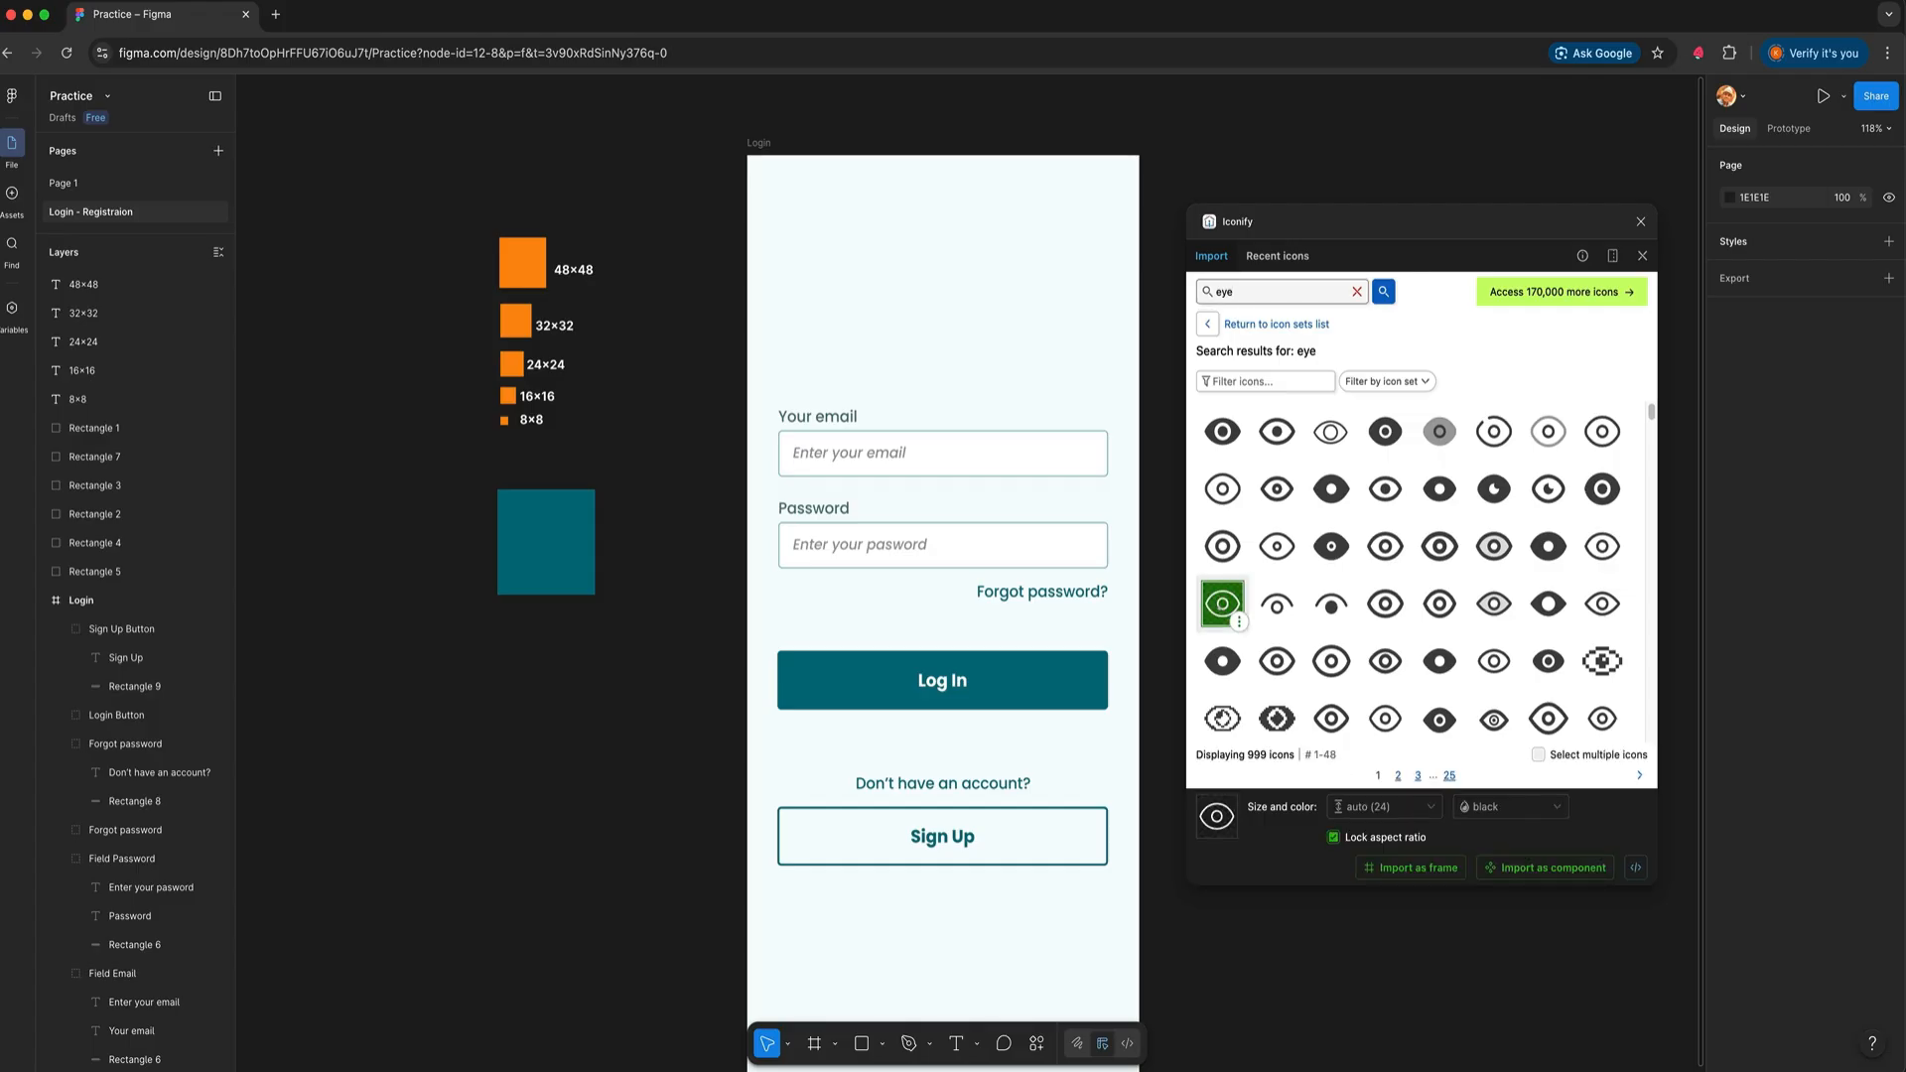
drag(1222, 602, 1009, 494)
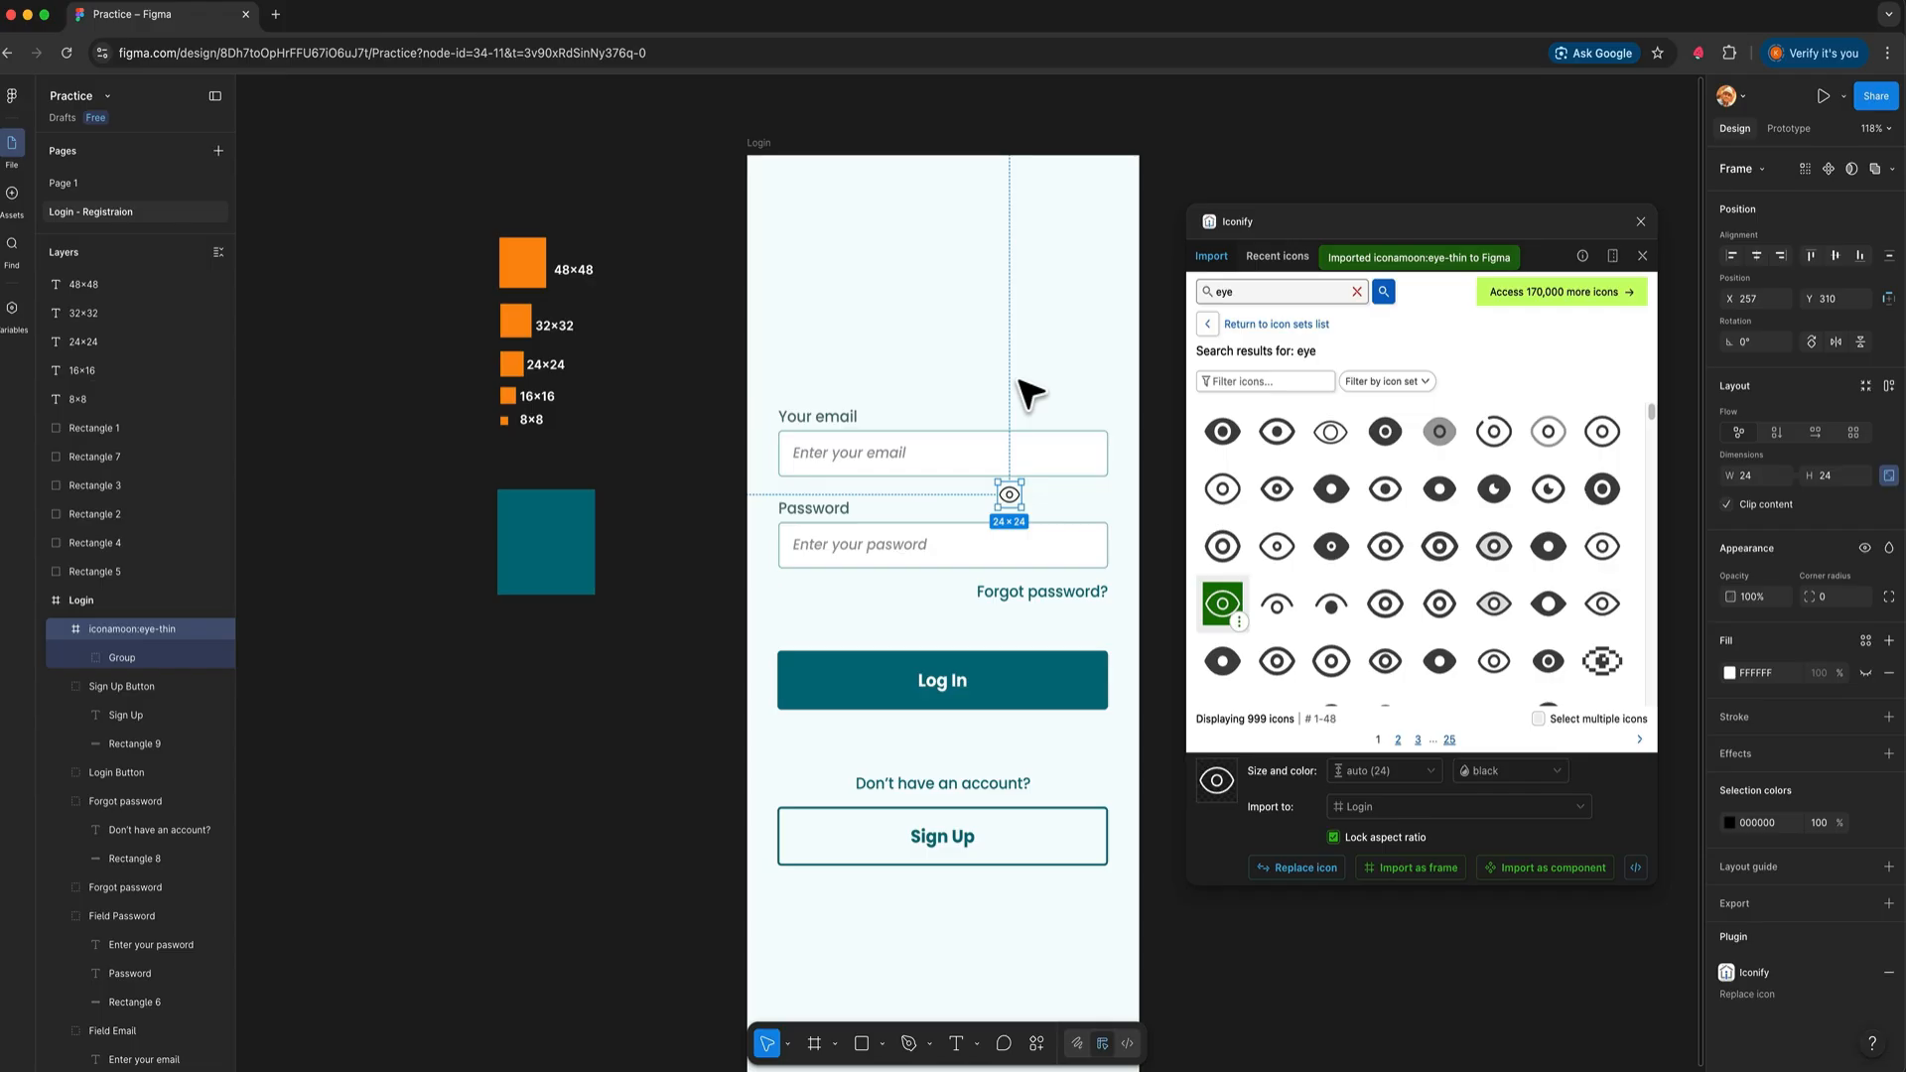
click(1063, 498)
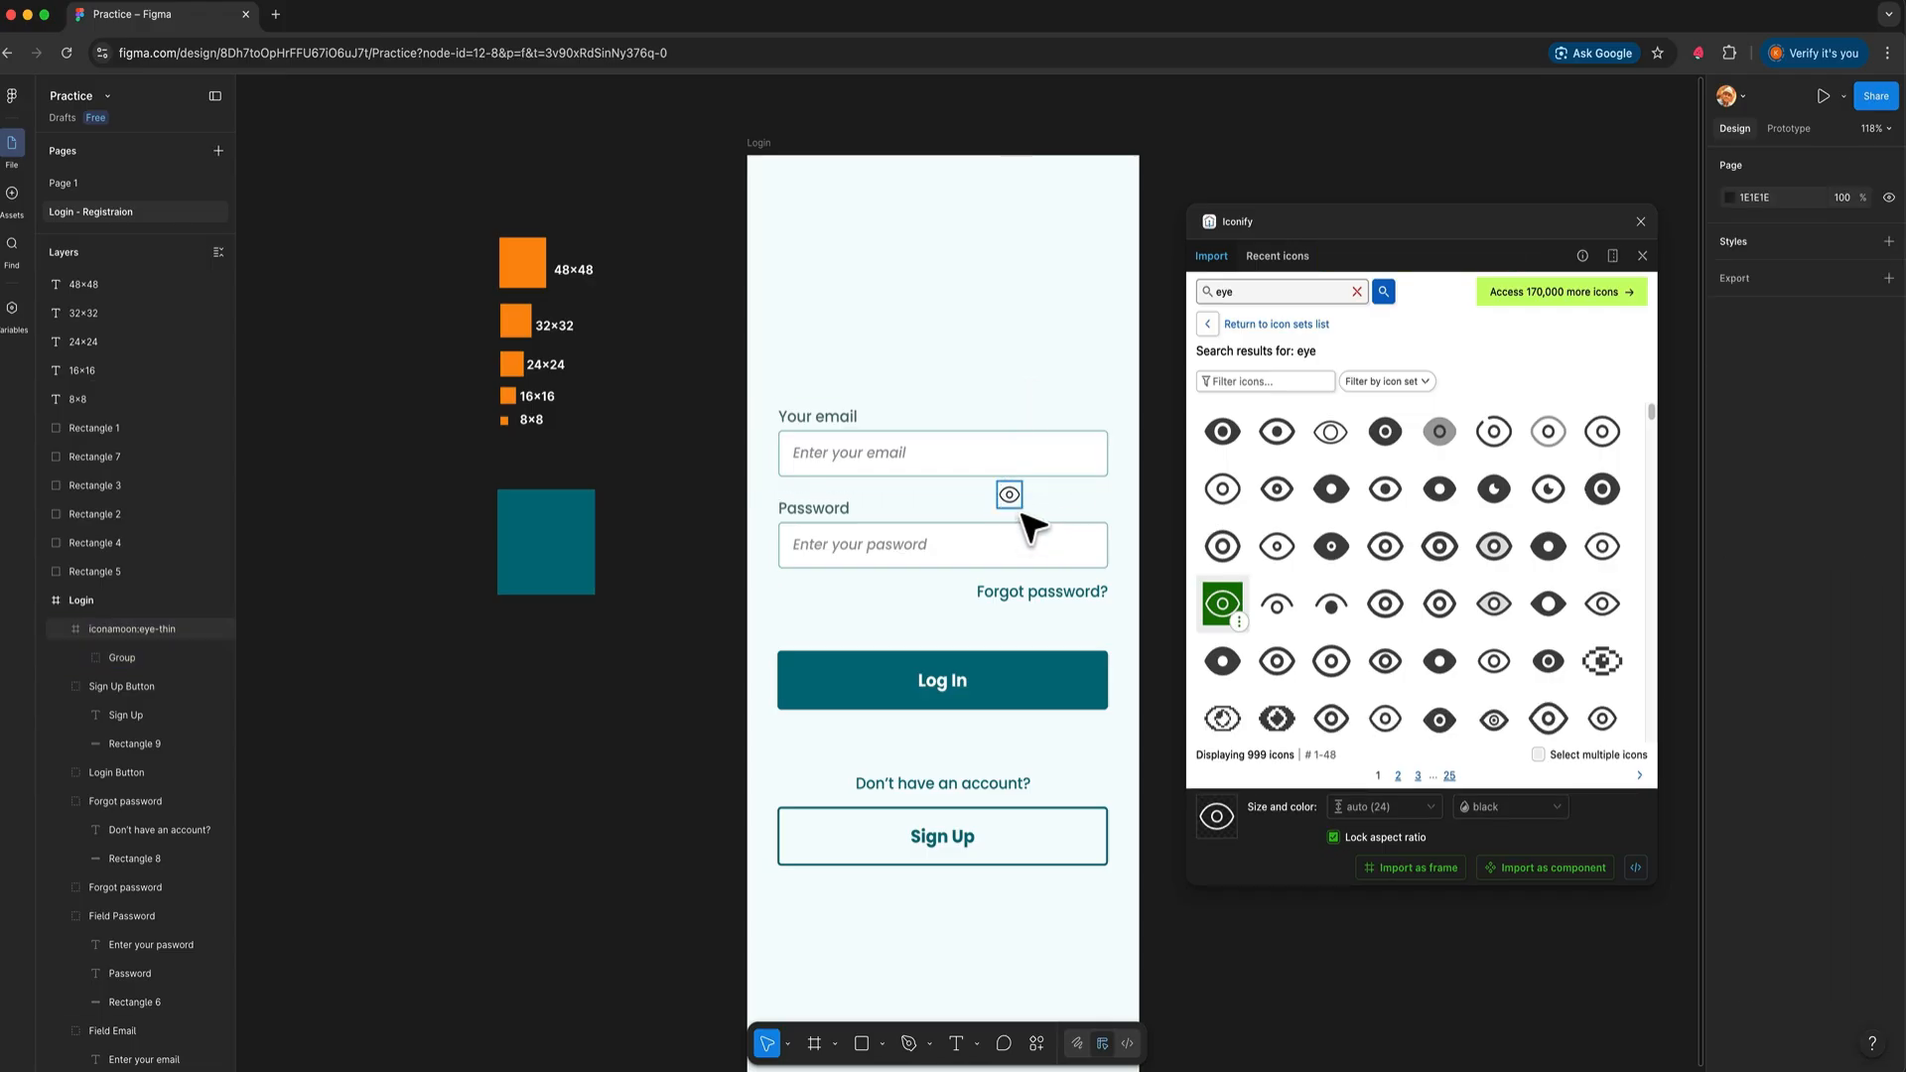
click(1016, 499)
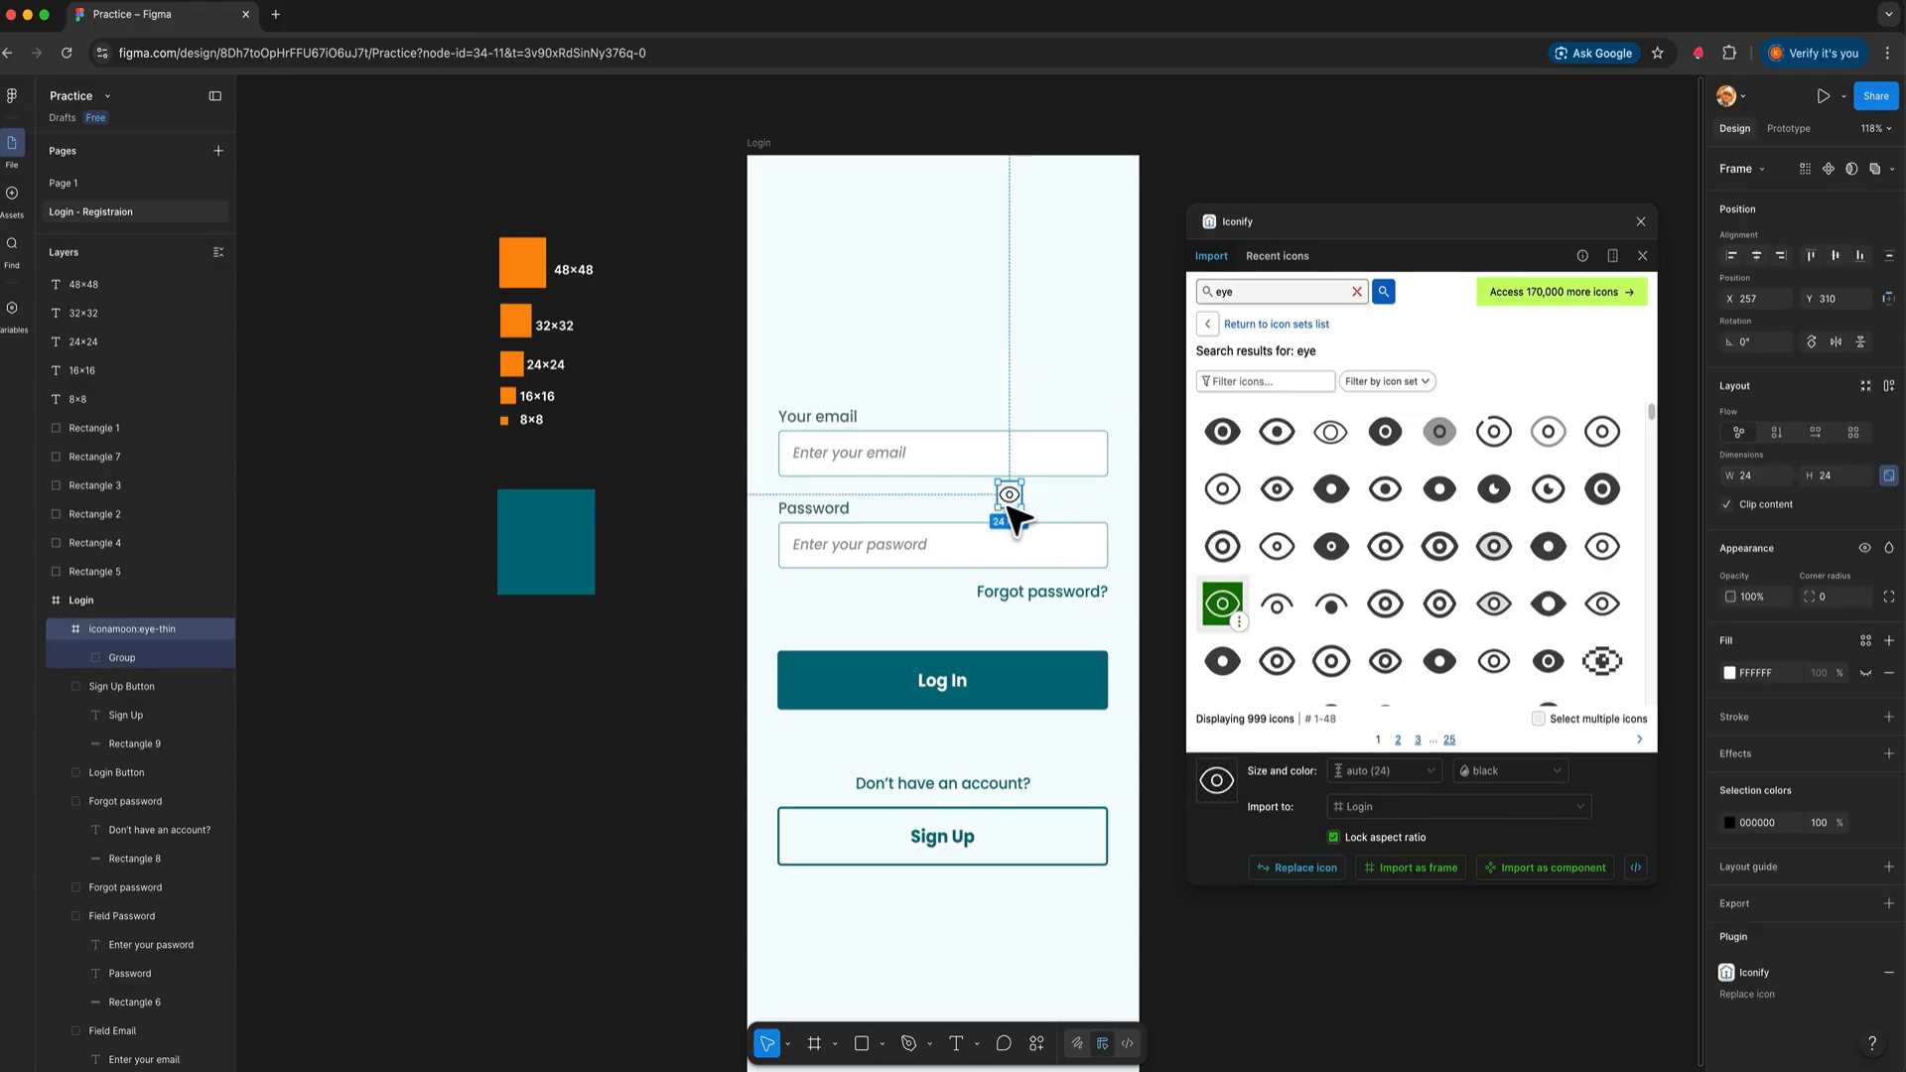
click(1016, 515)
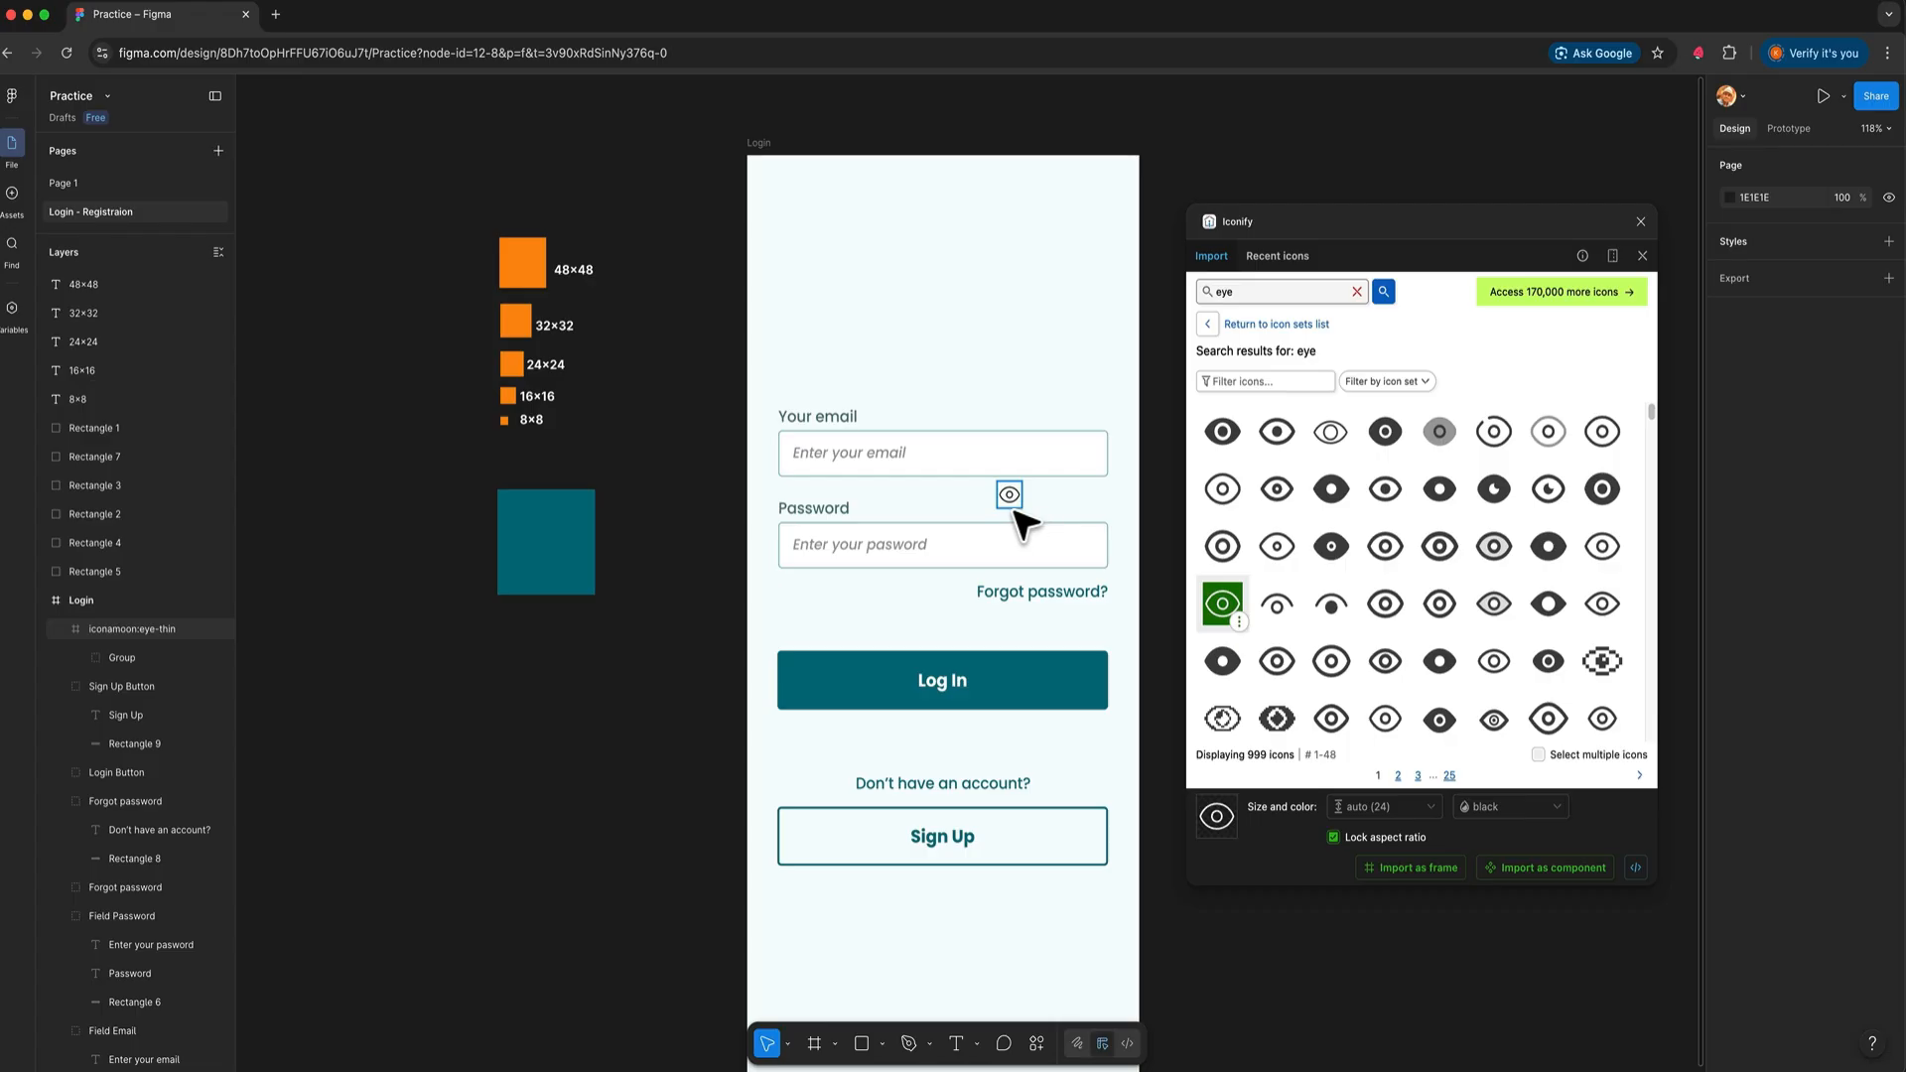
click(1018, 506)
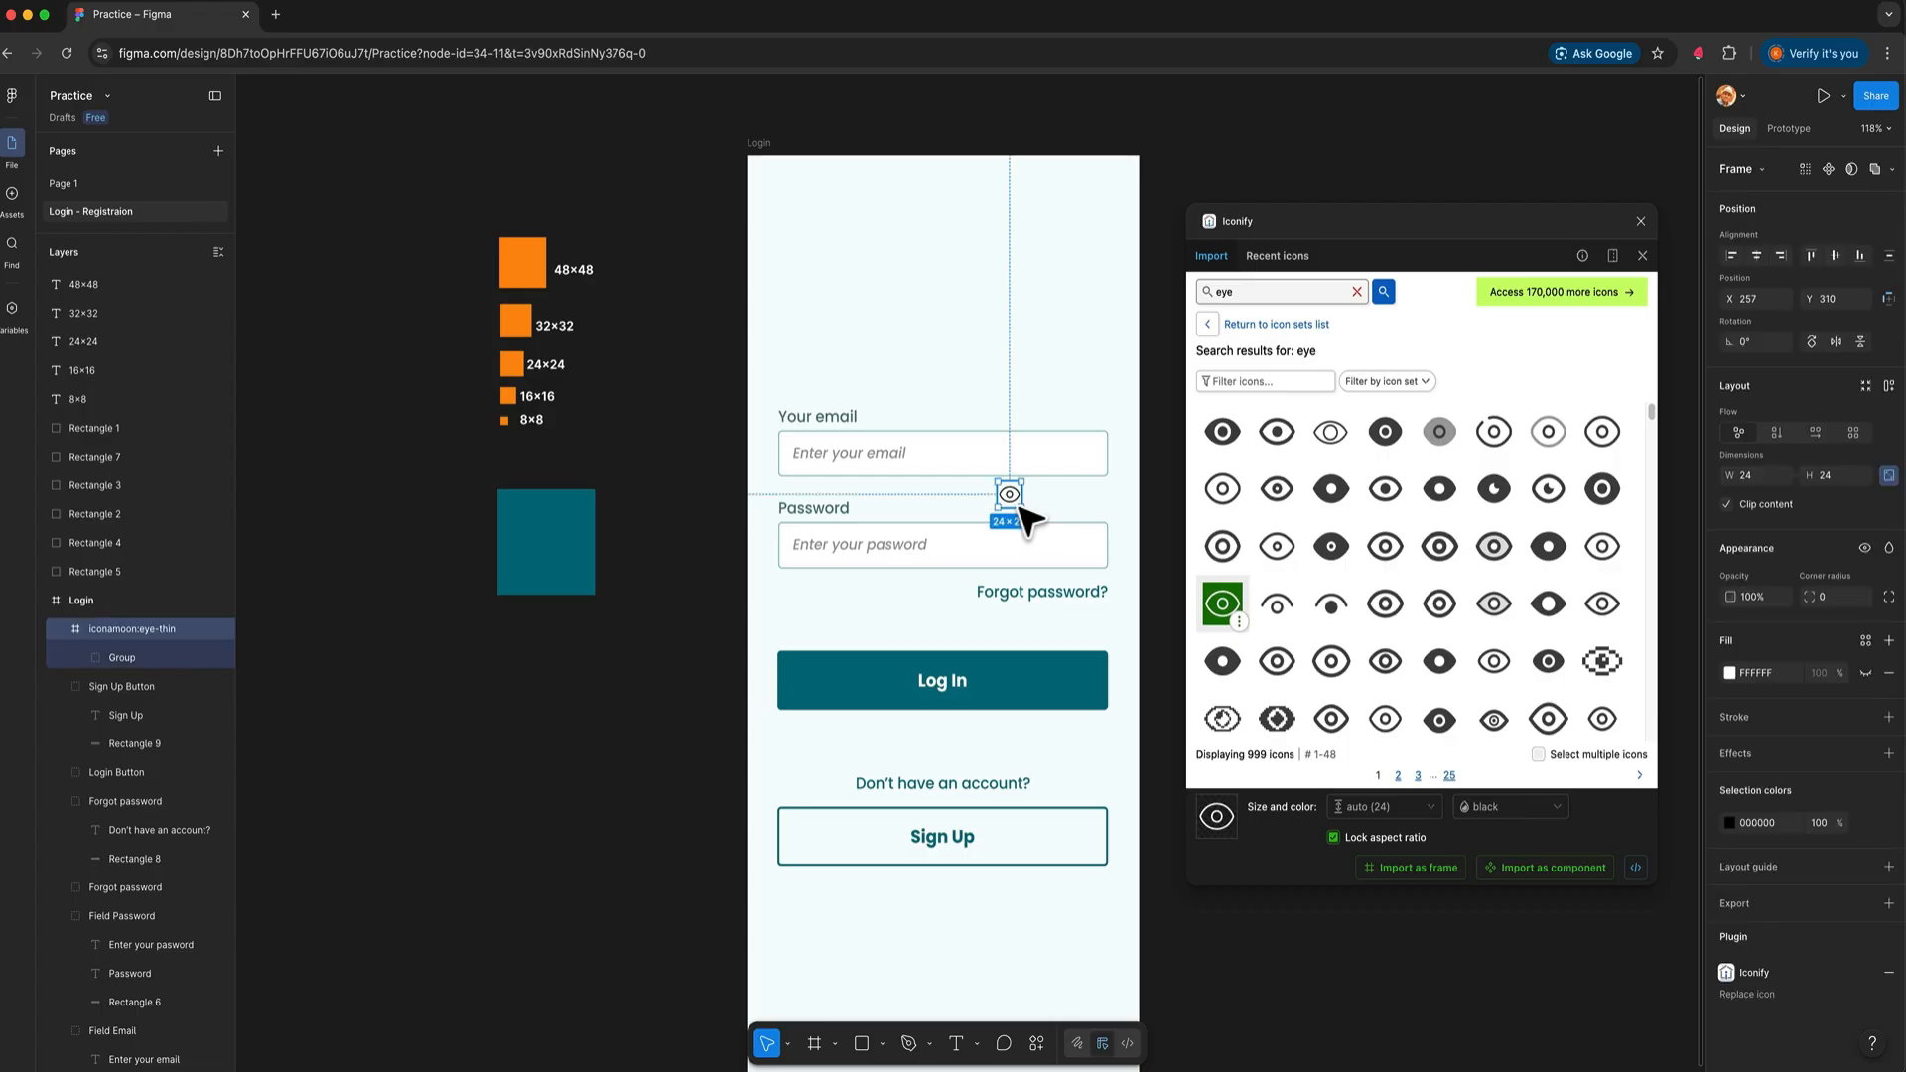
drag(1020, 503, 1094, 559)
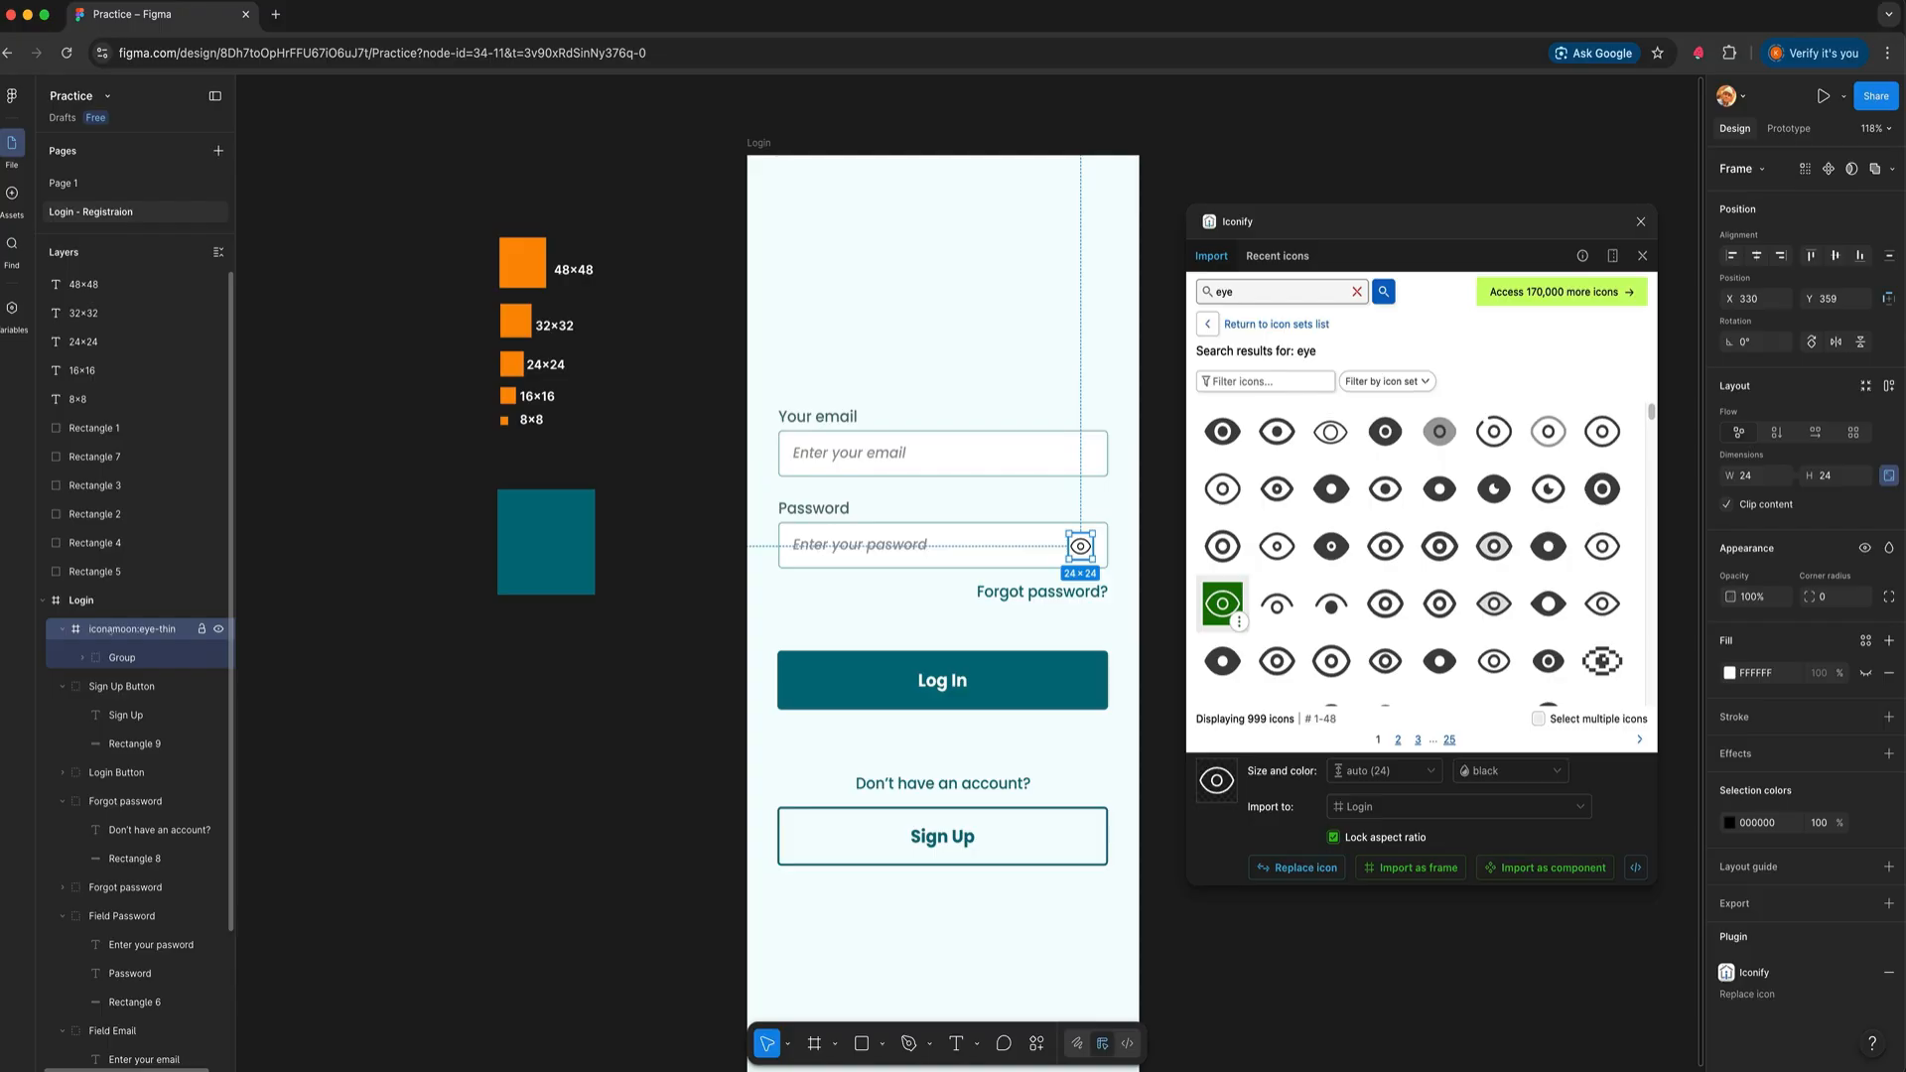
Rename the imported icon layer to "eye-icon" and move it into the Field Password group, above the placeholder text layer
double_click(132, 628)
text(eye-icon)
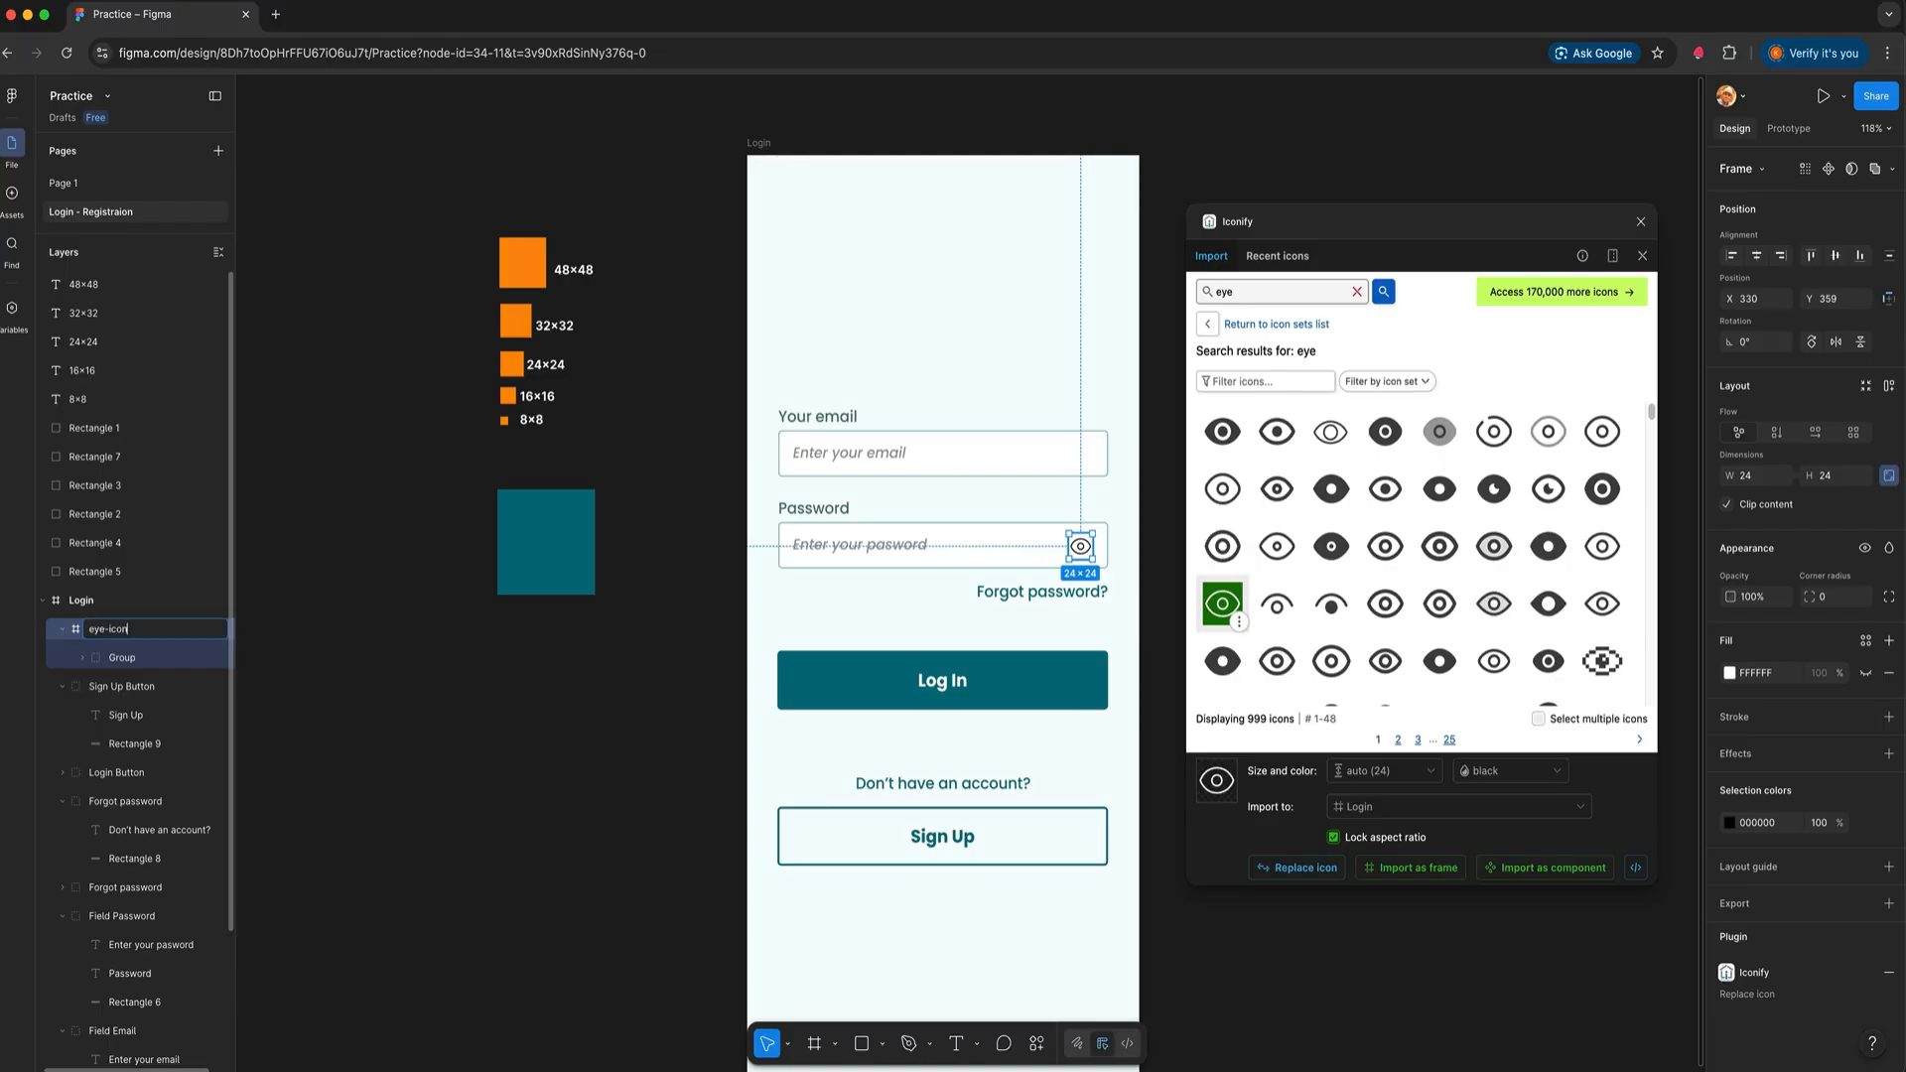
key(Return)
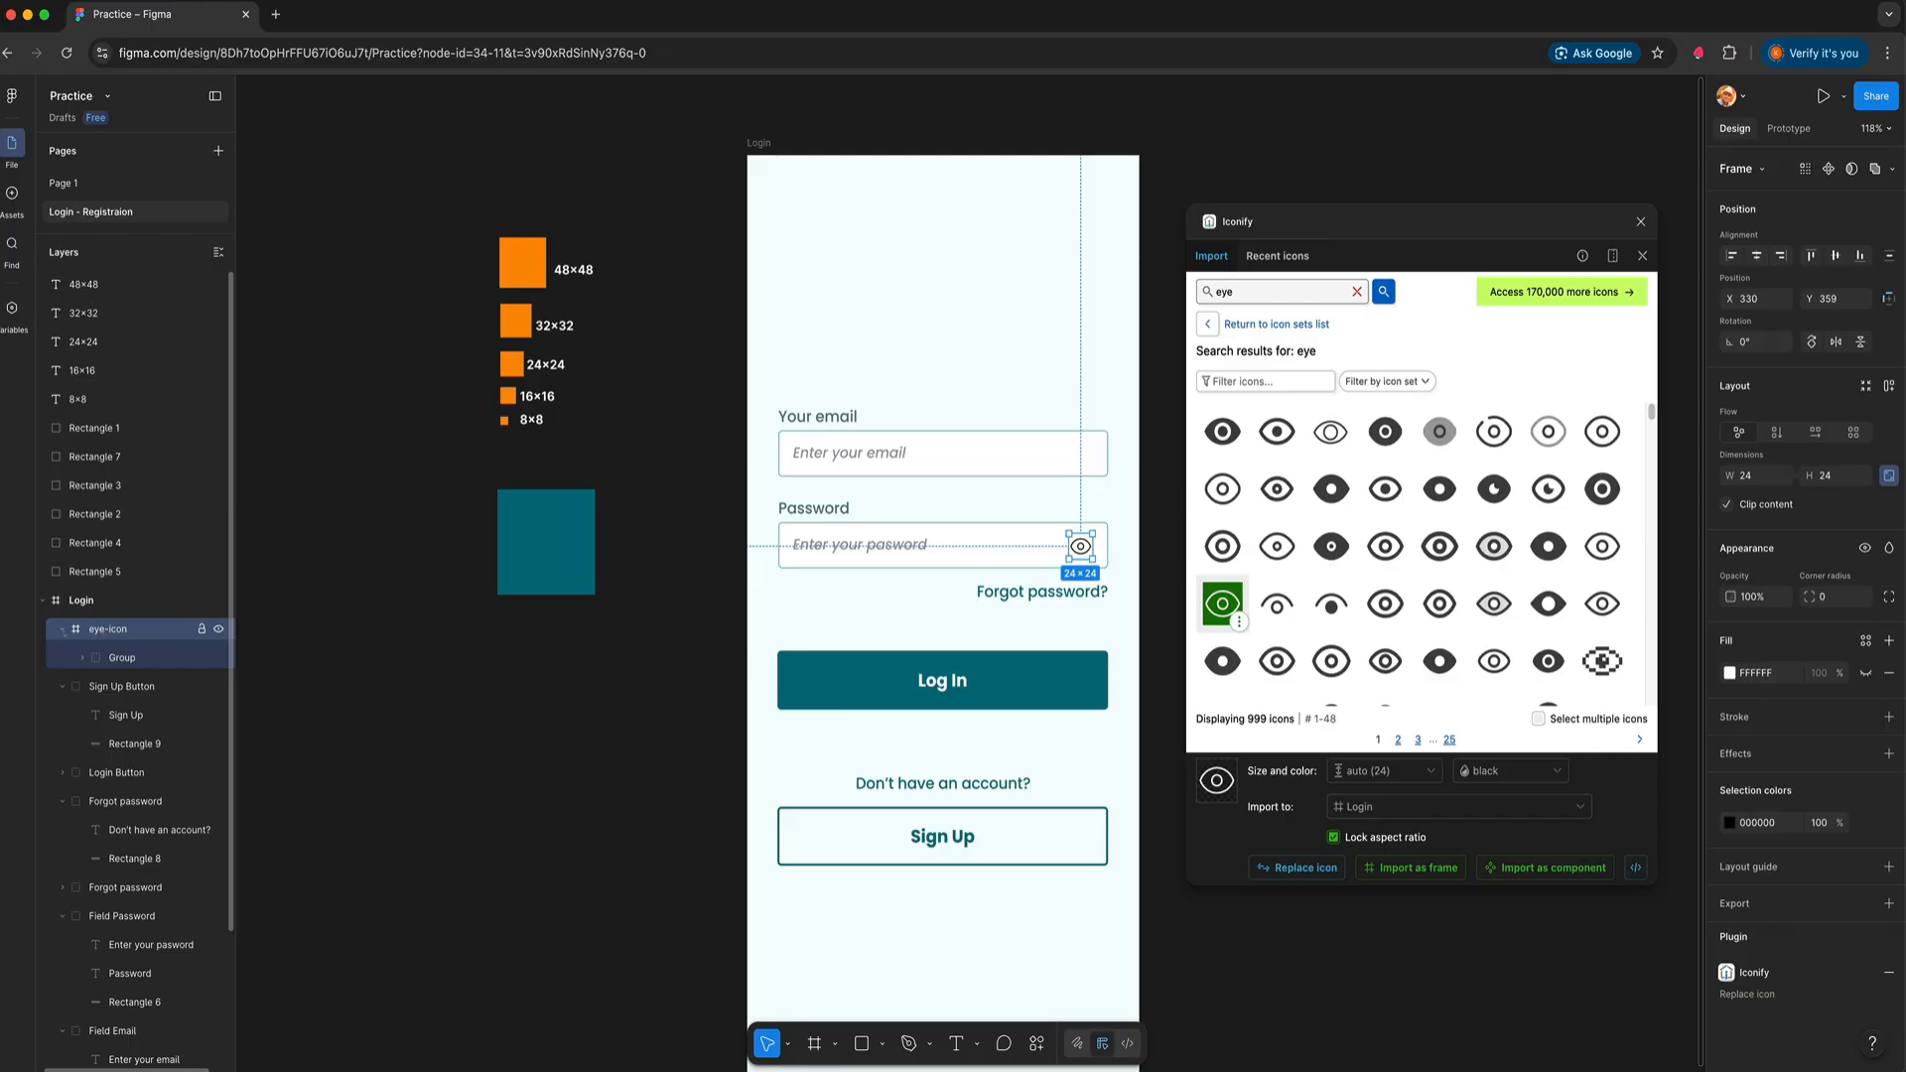
click(62, 629)
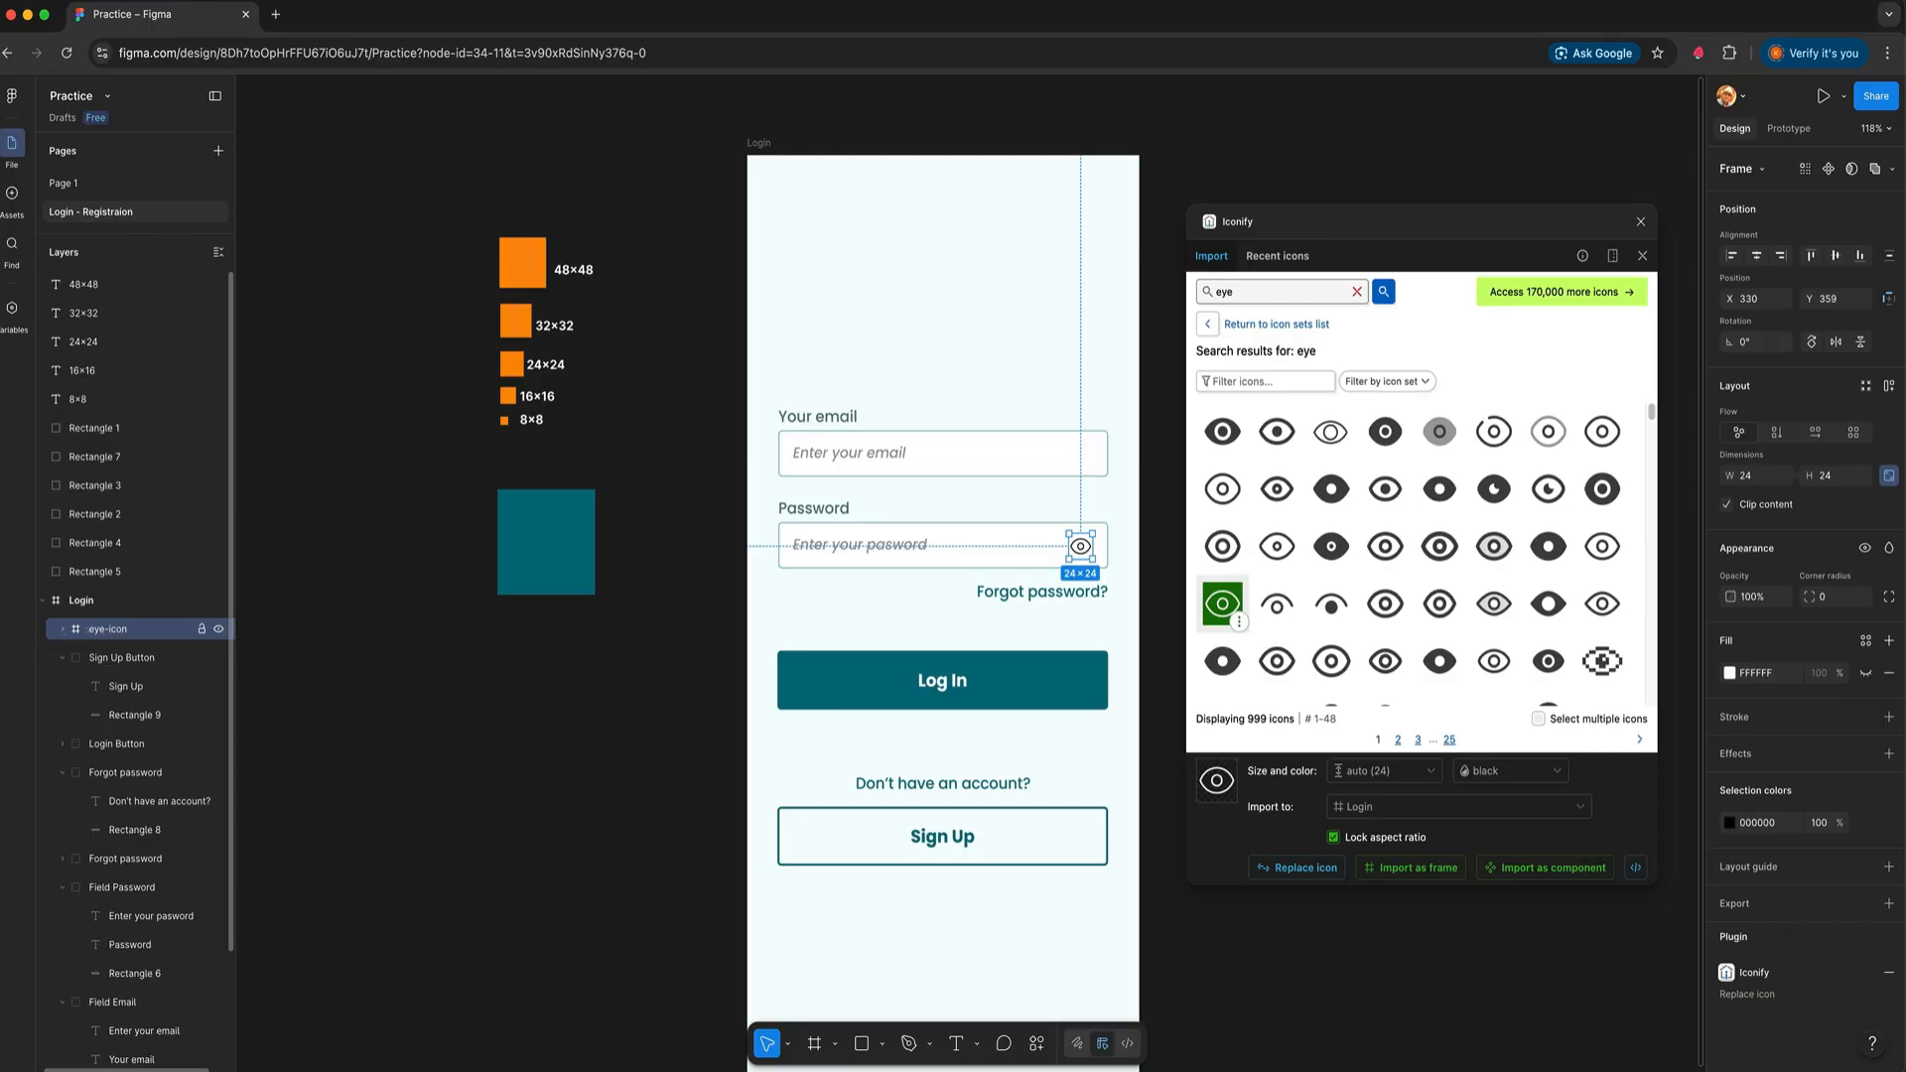
drag(104, 630, 130, 899)
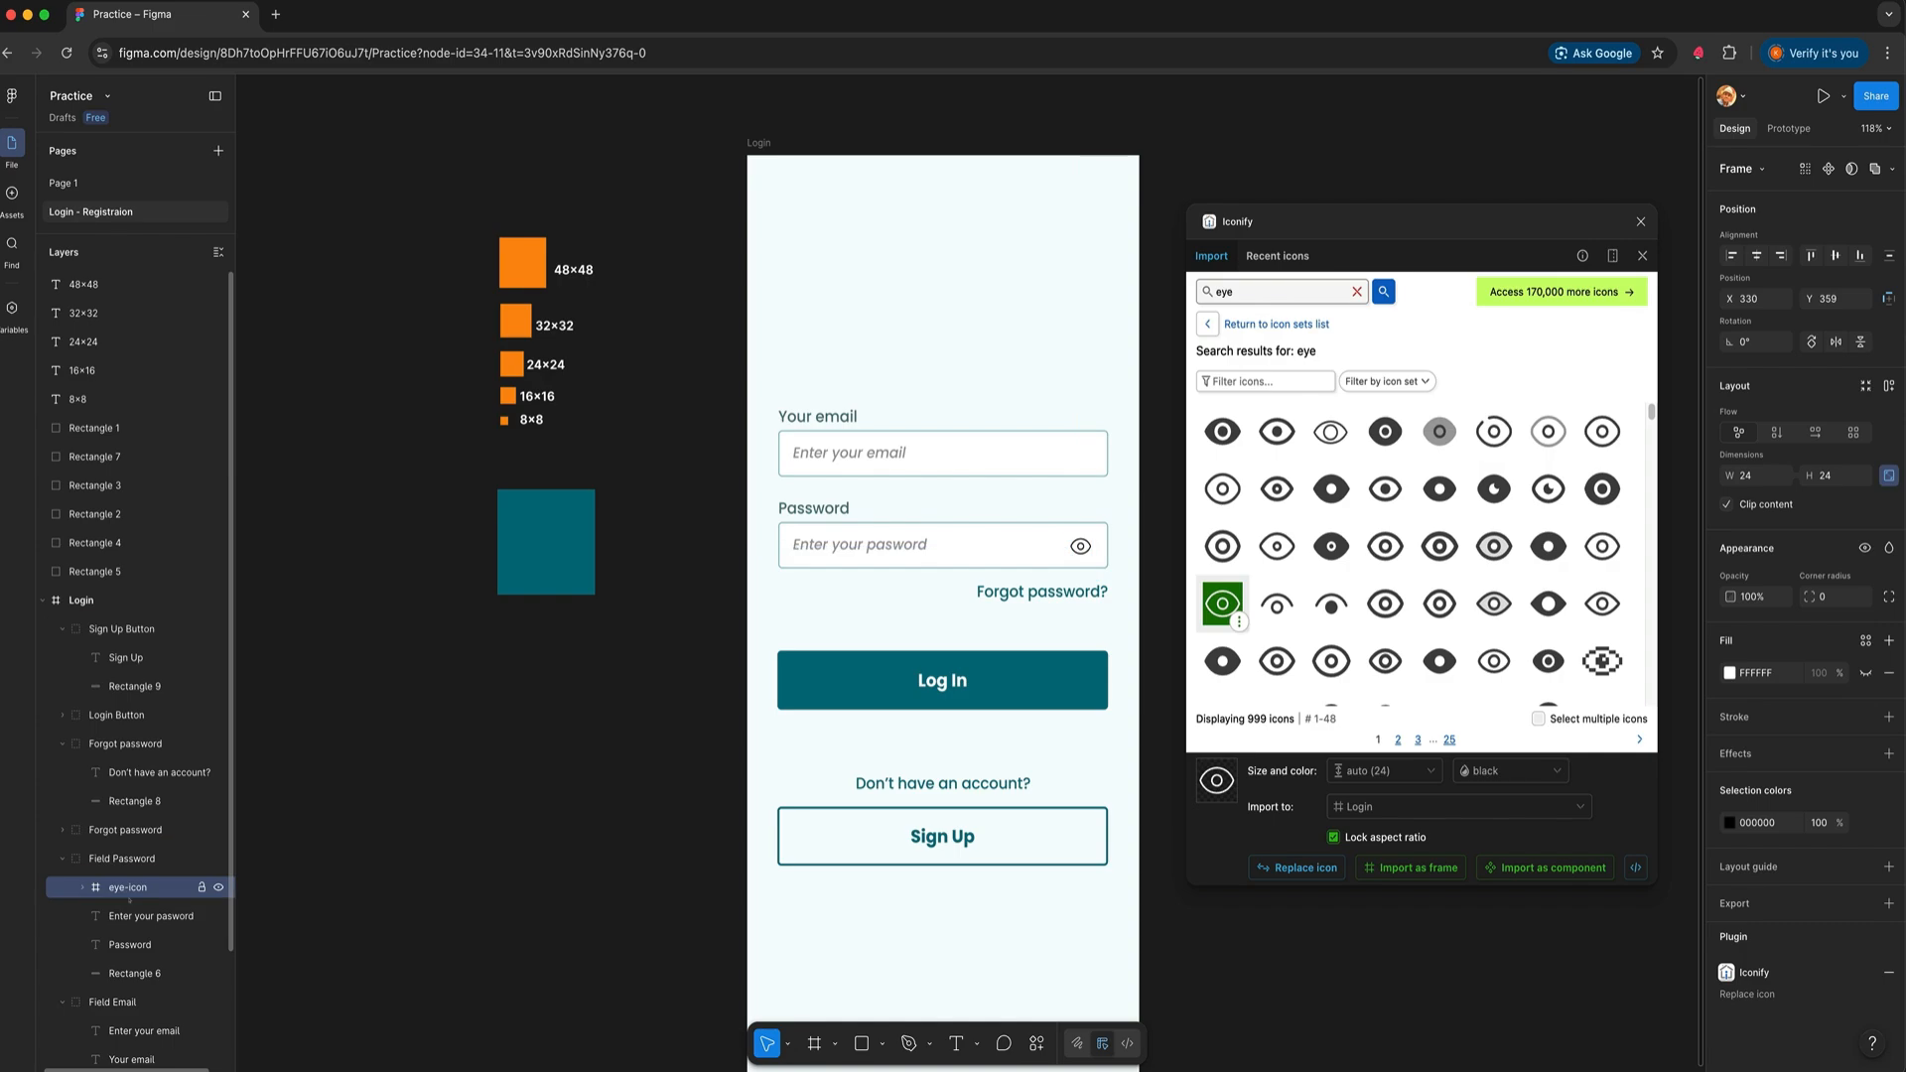
click(808, 515)
key(Escape)
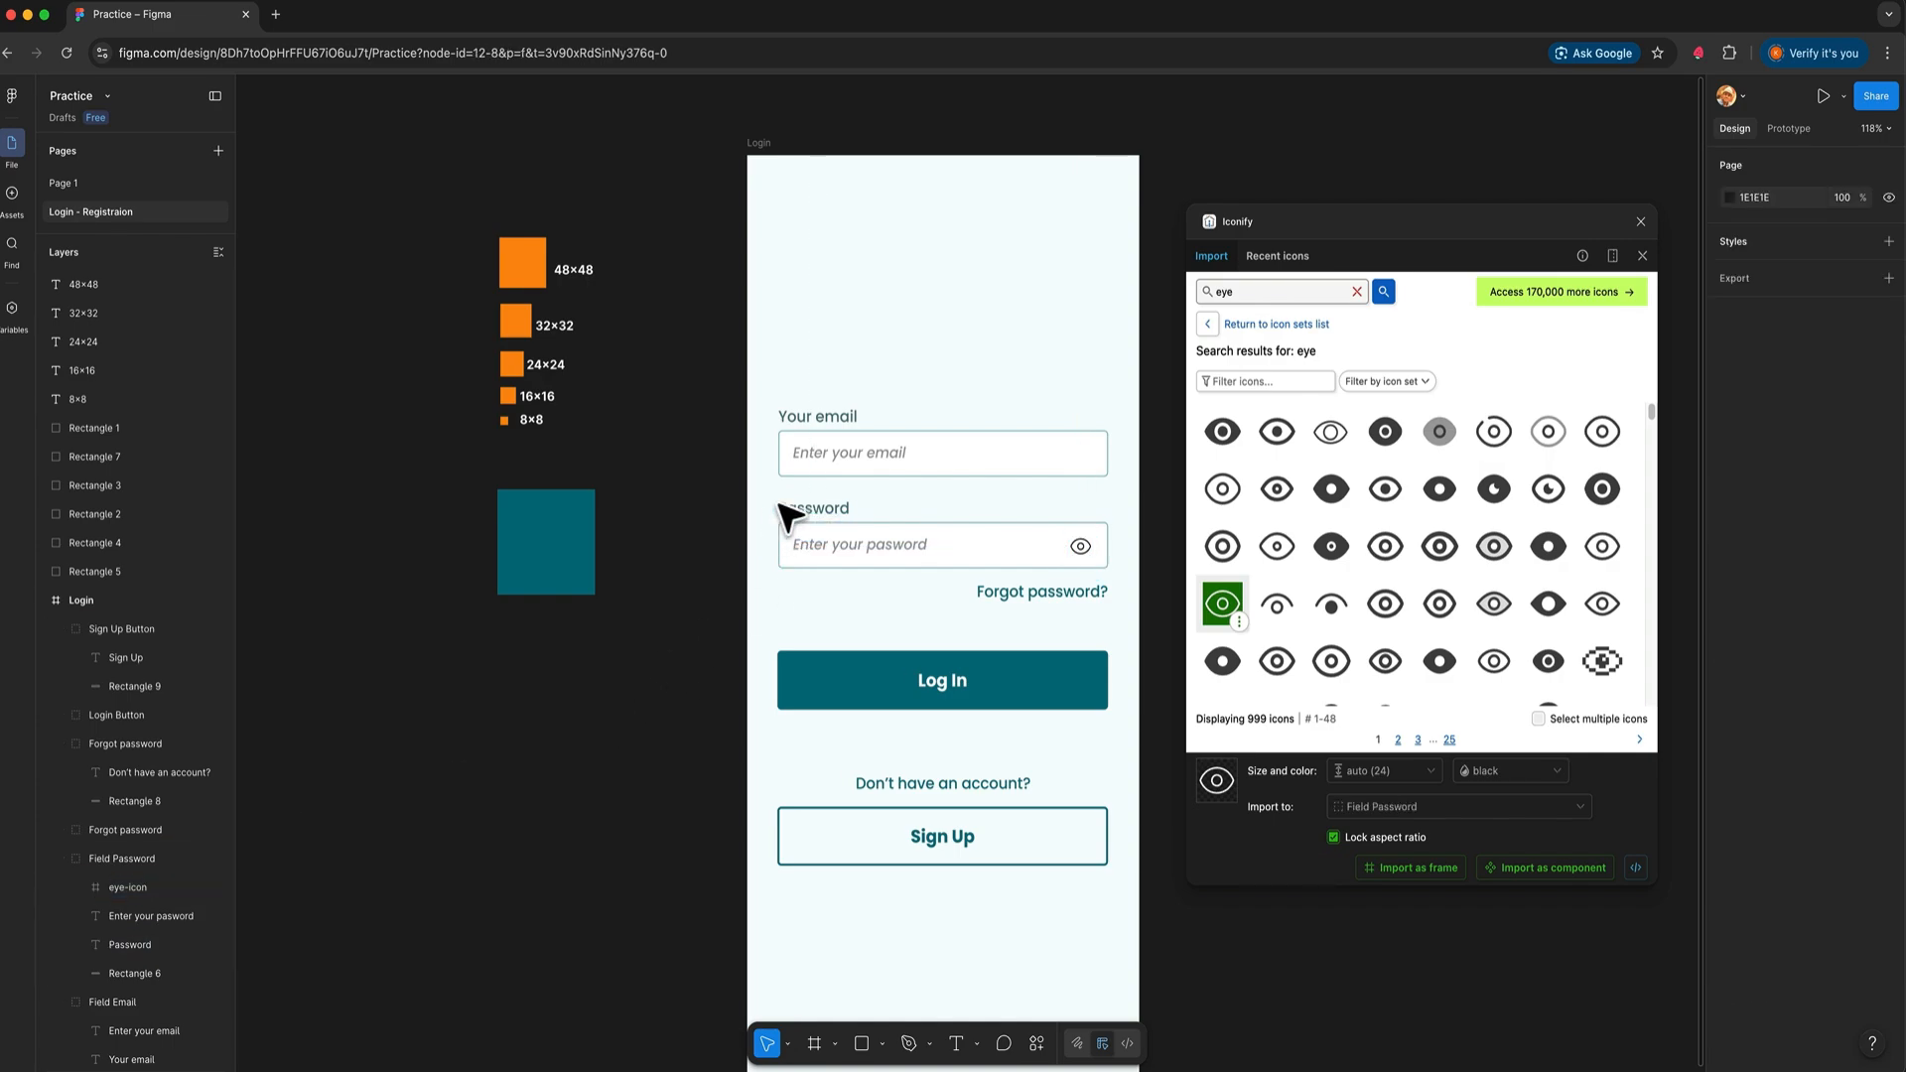
click(944, 562)
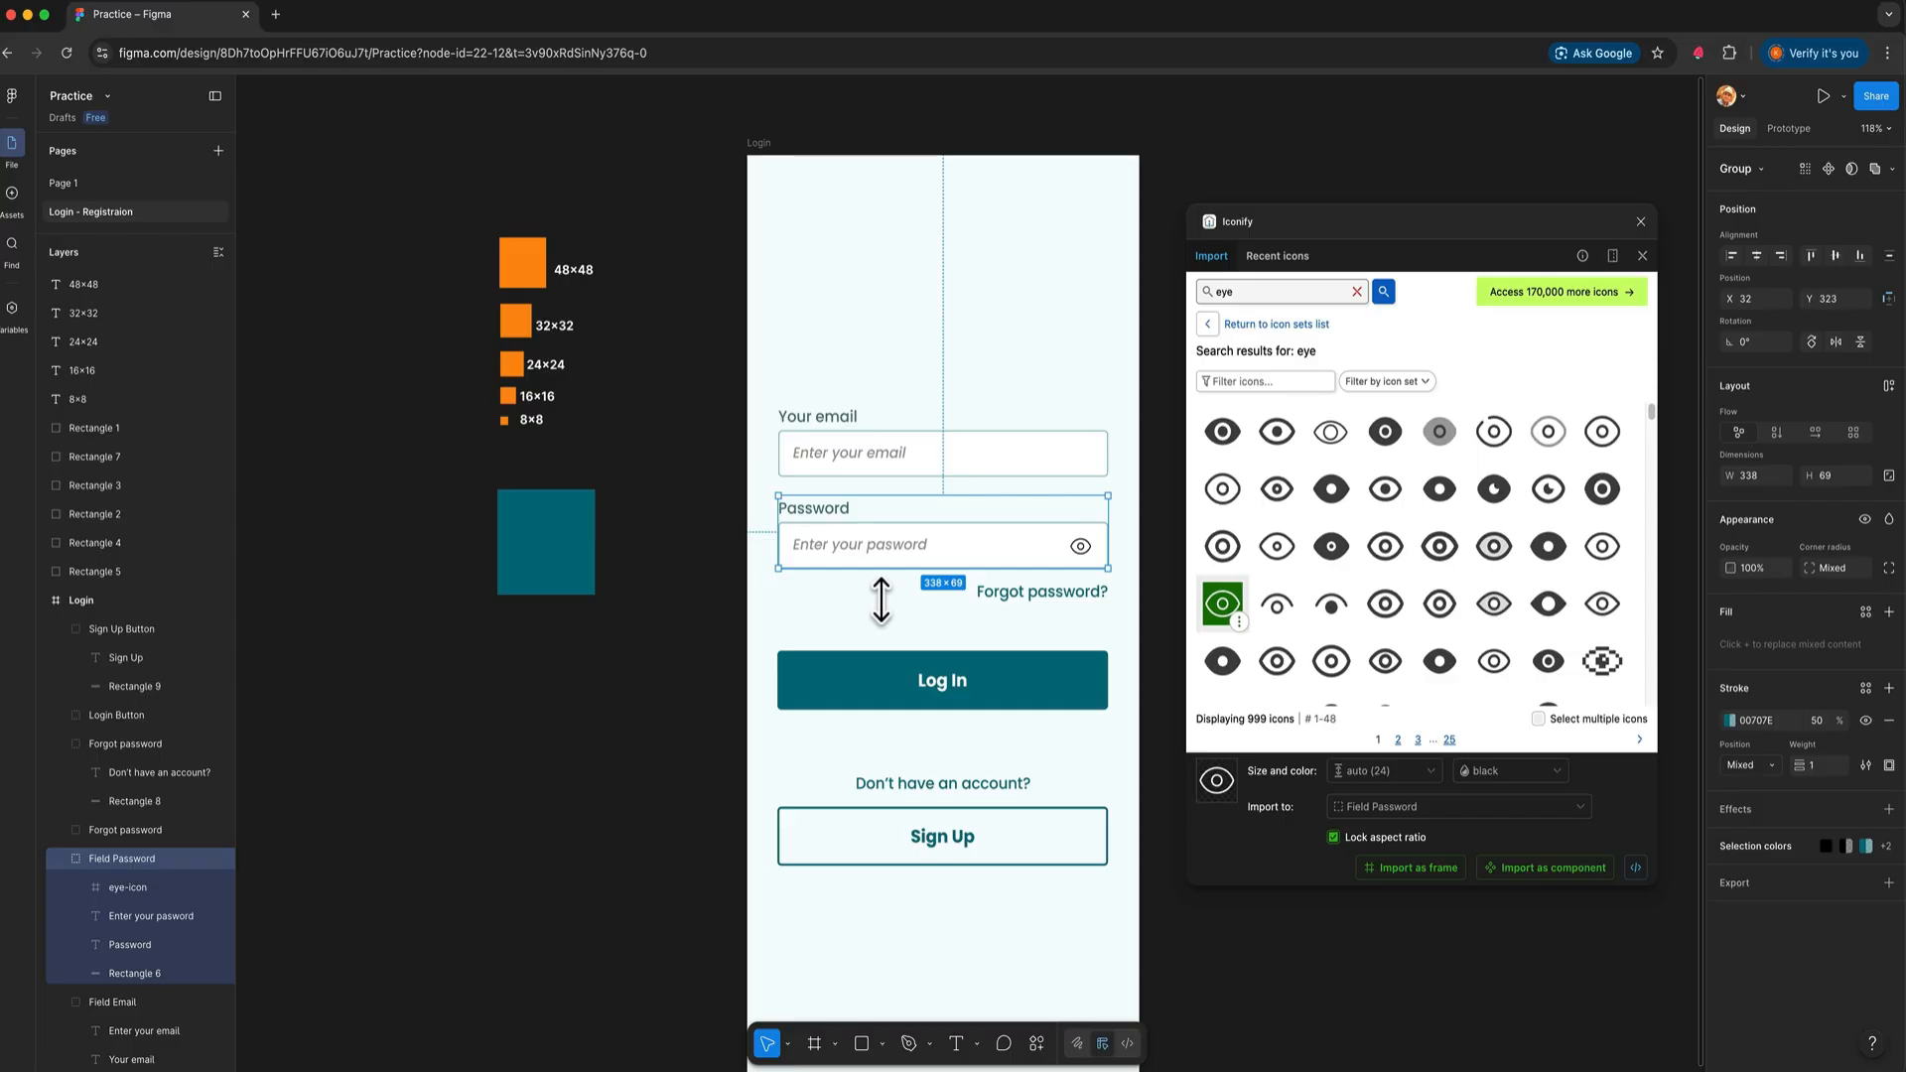
click(1151, 560)
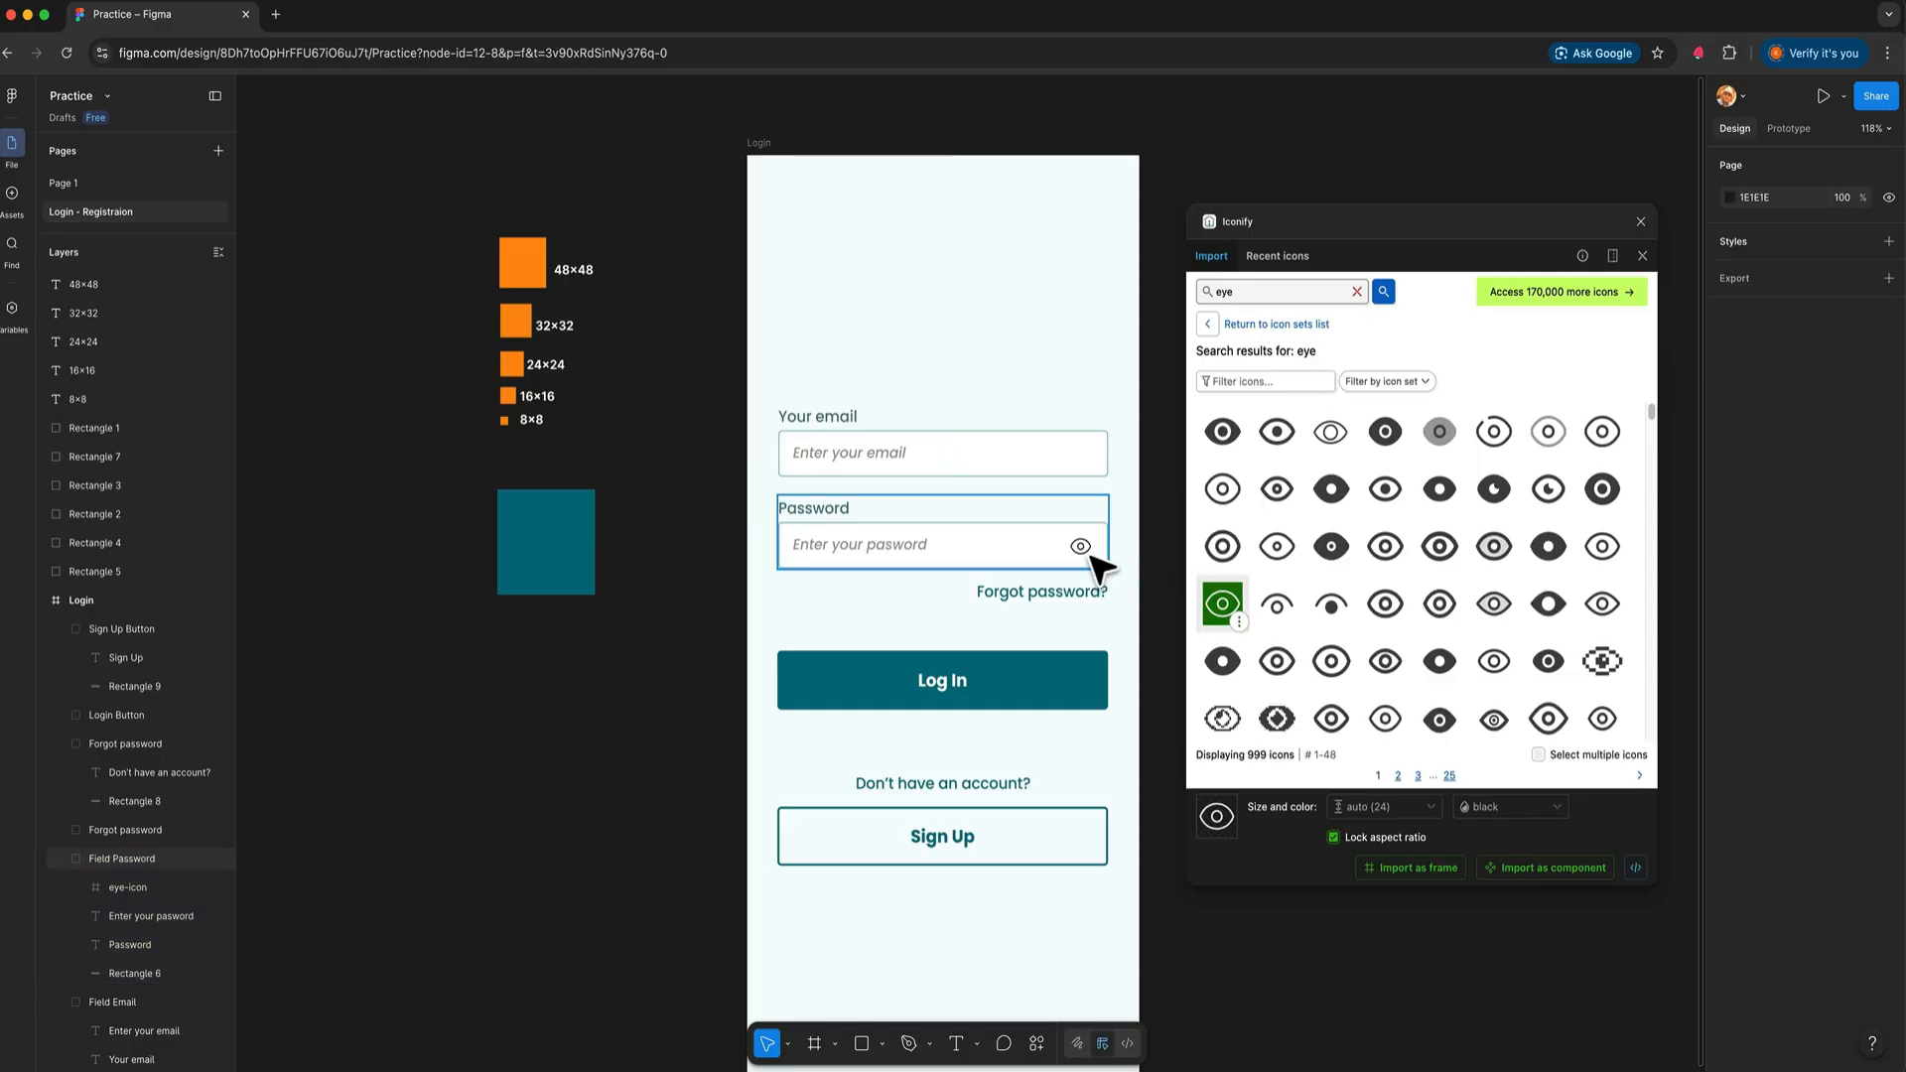
Recolor the eye icon to 00707E by sampling the teal square beside the Login frame
click(1088, 554)
click(1085, 549)
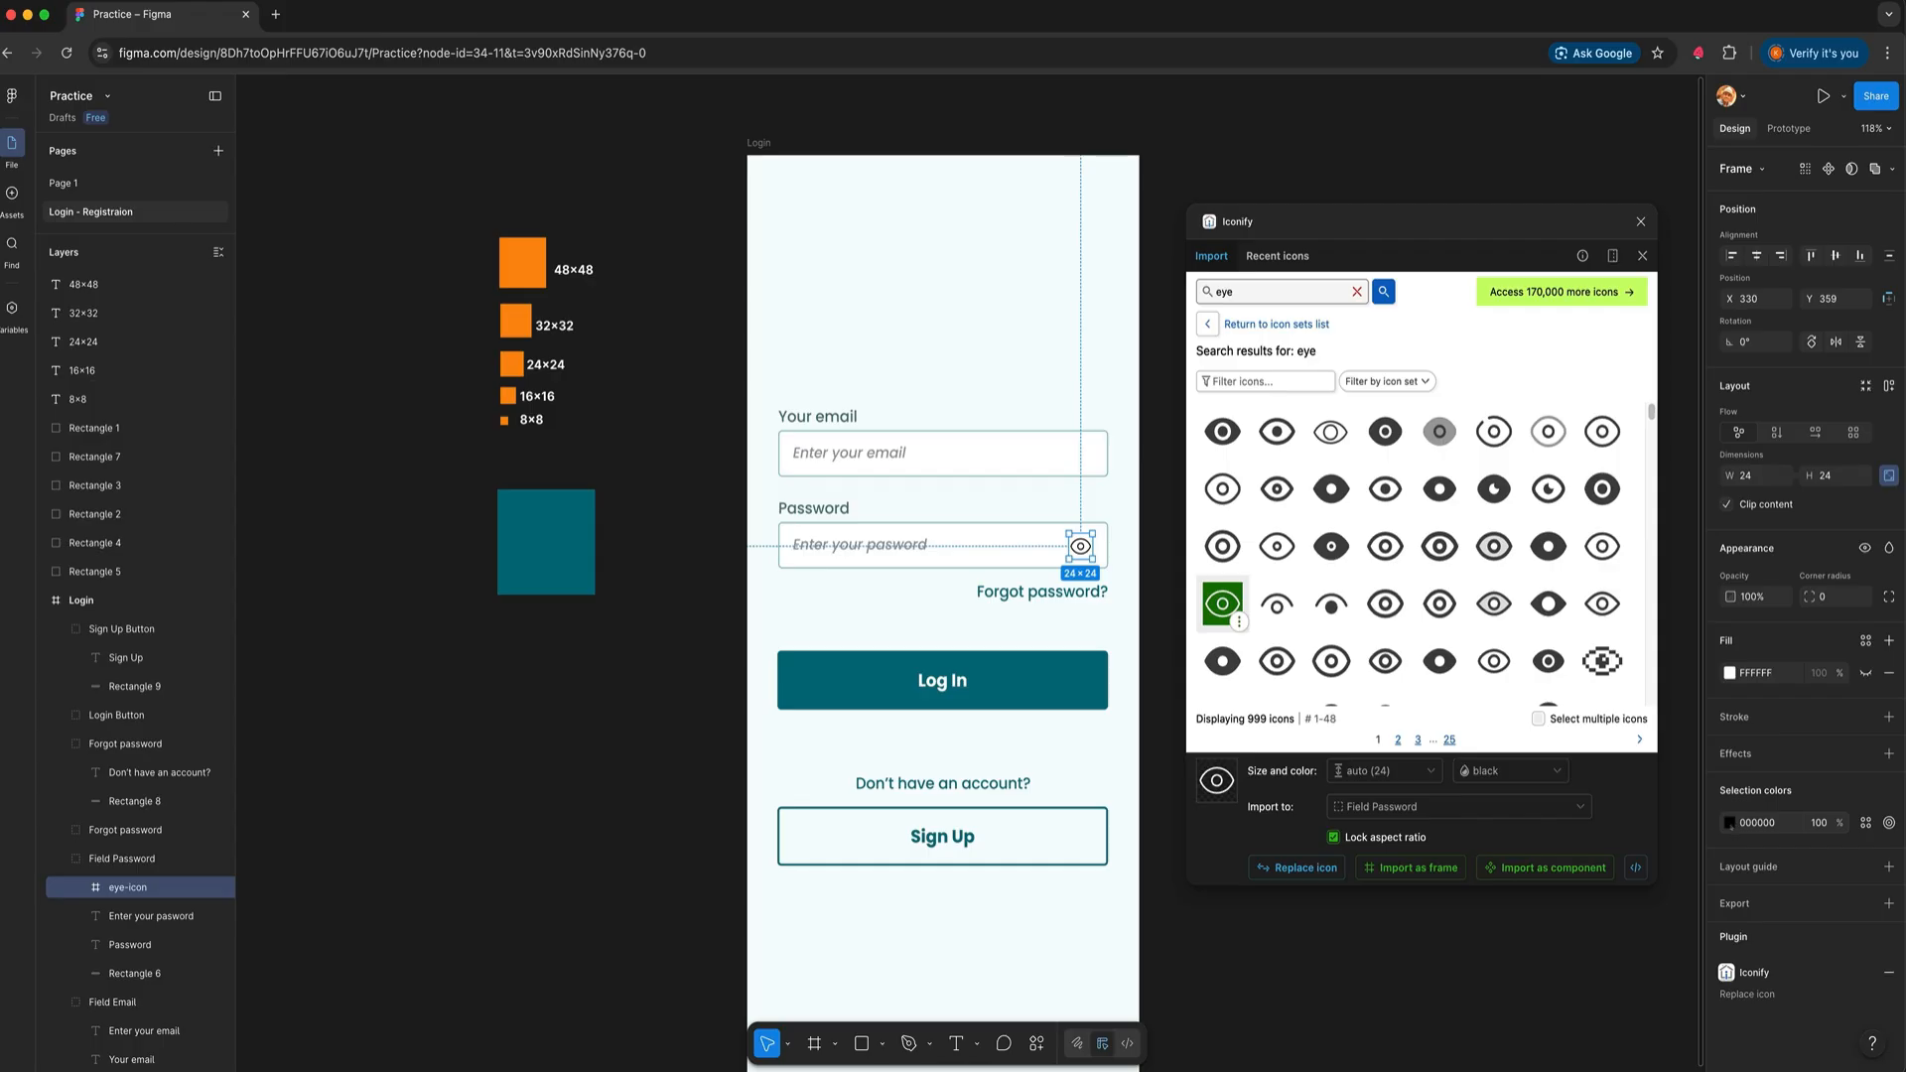
click(1730, 823)
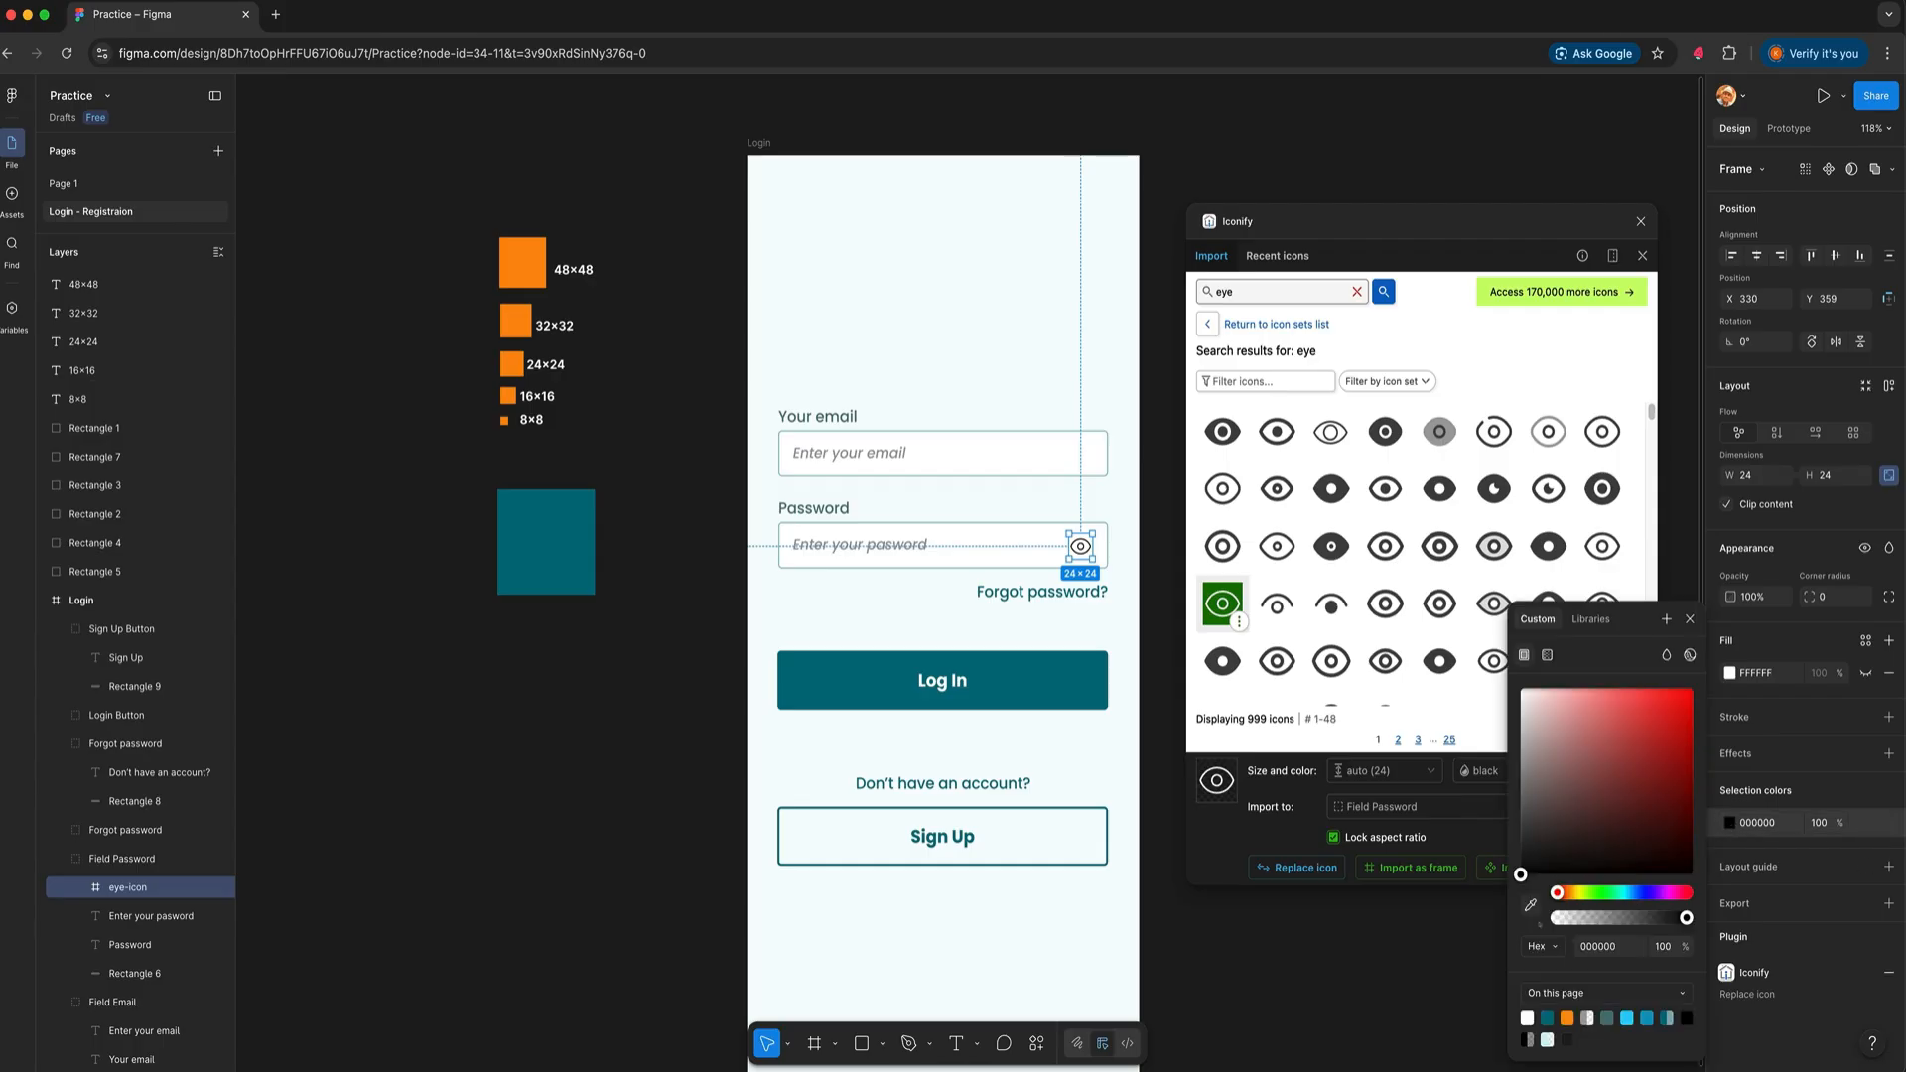
click(1530, 905)
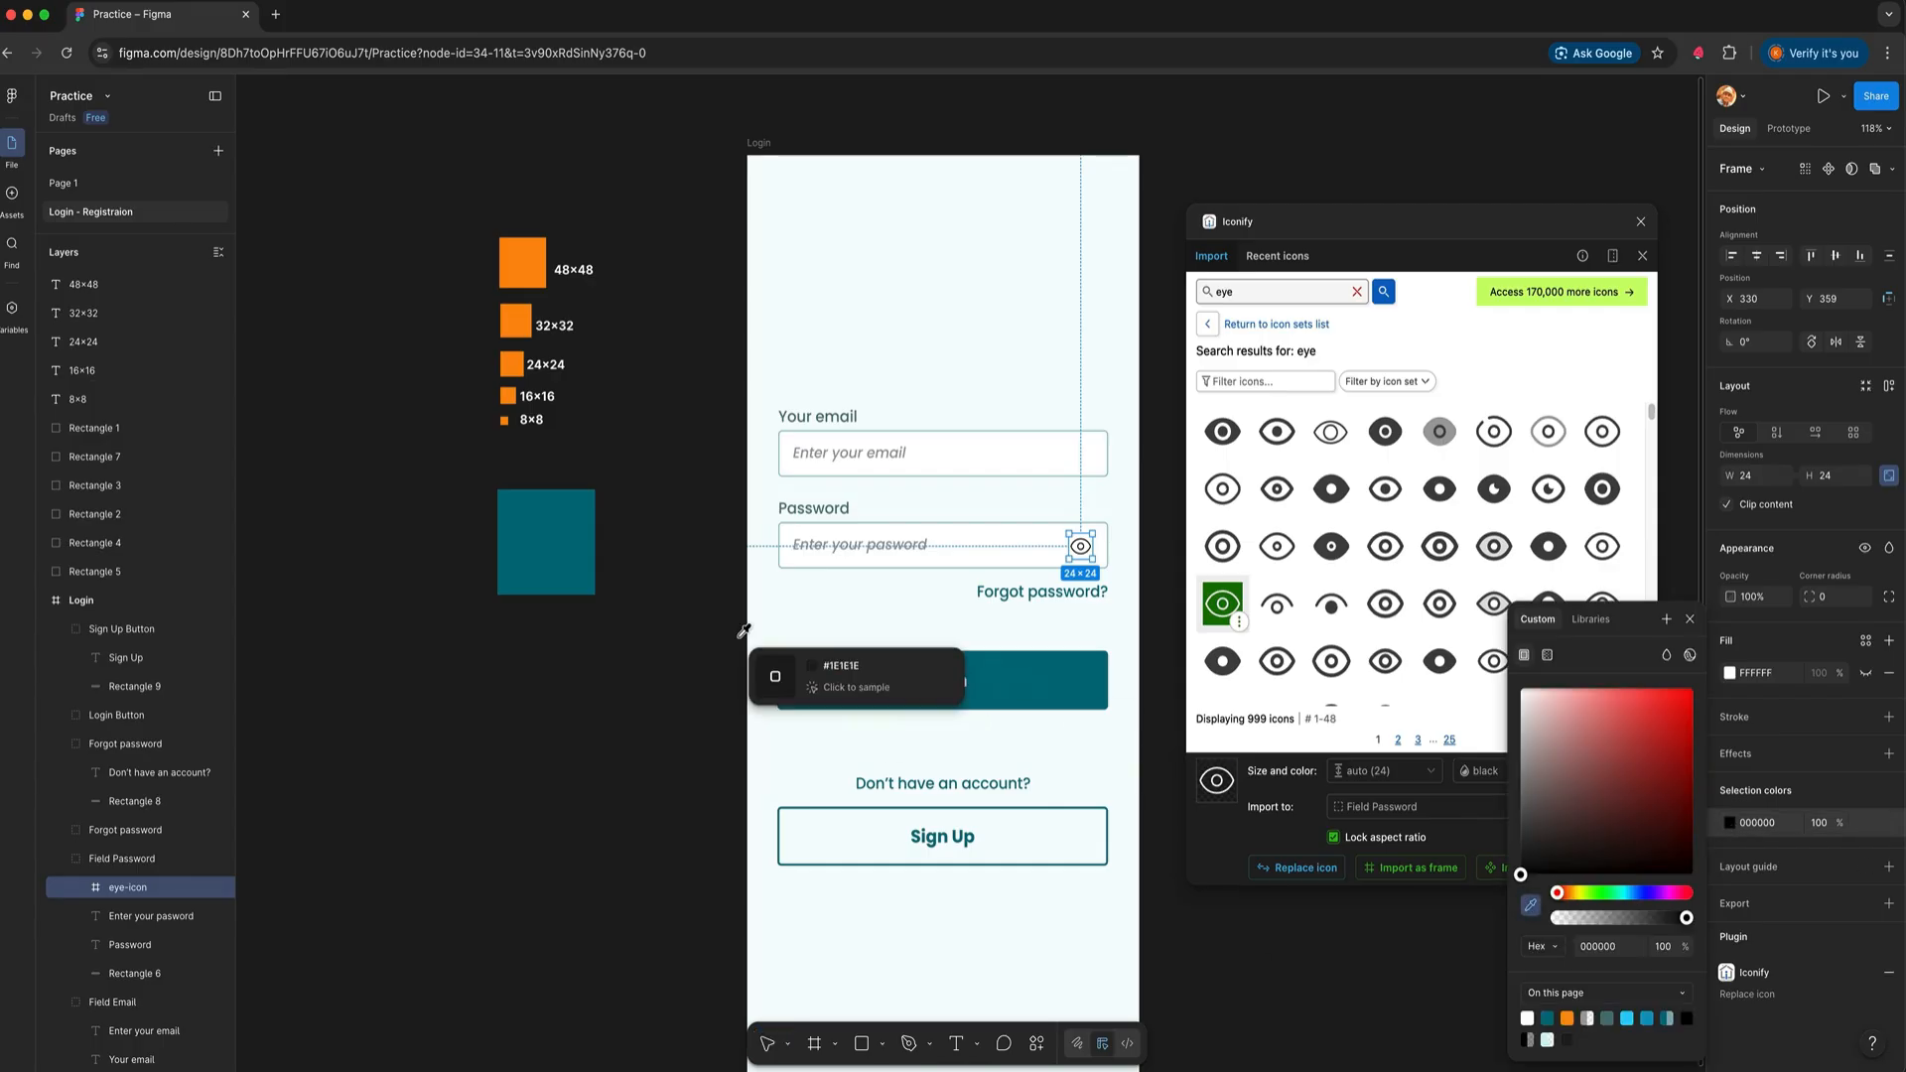
click(548, 520)
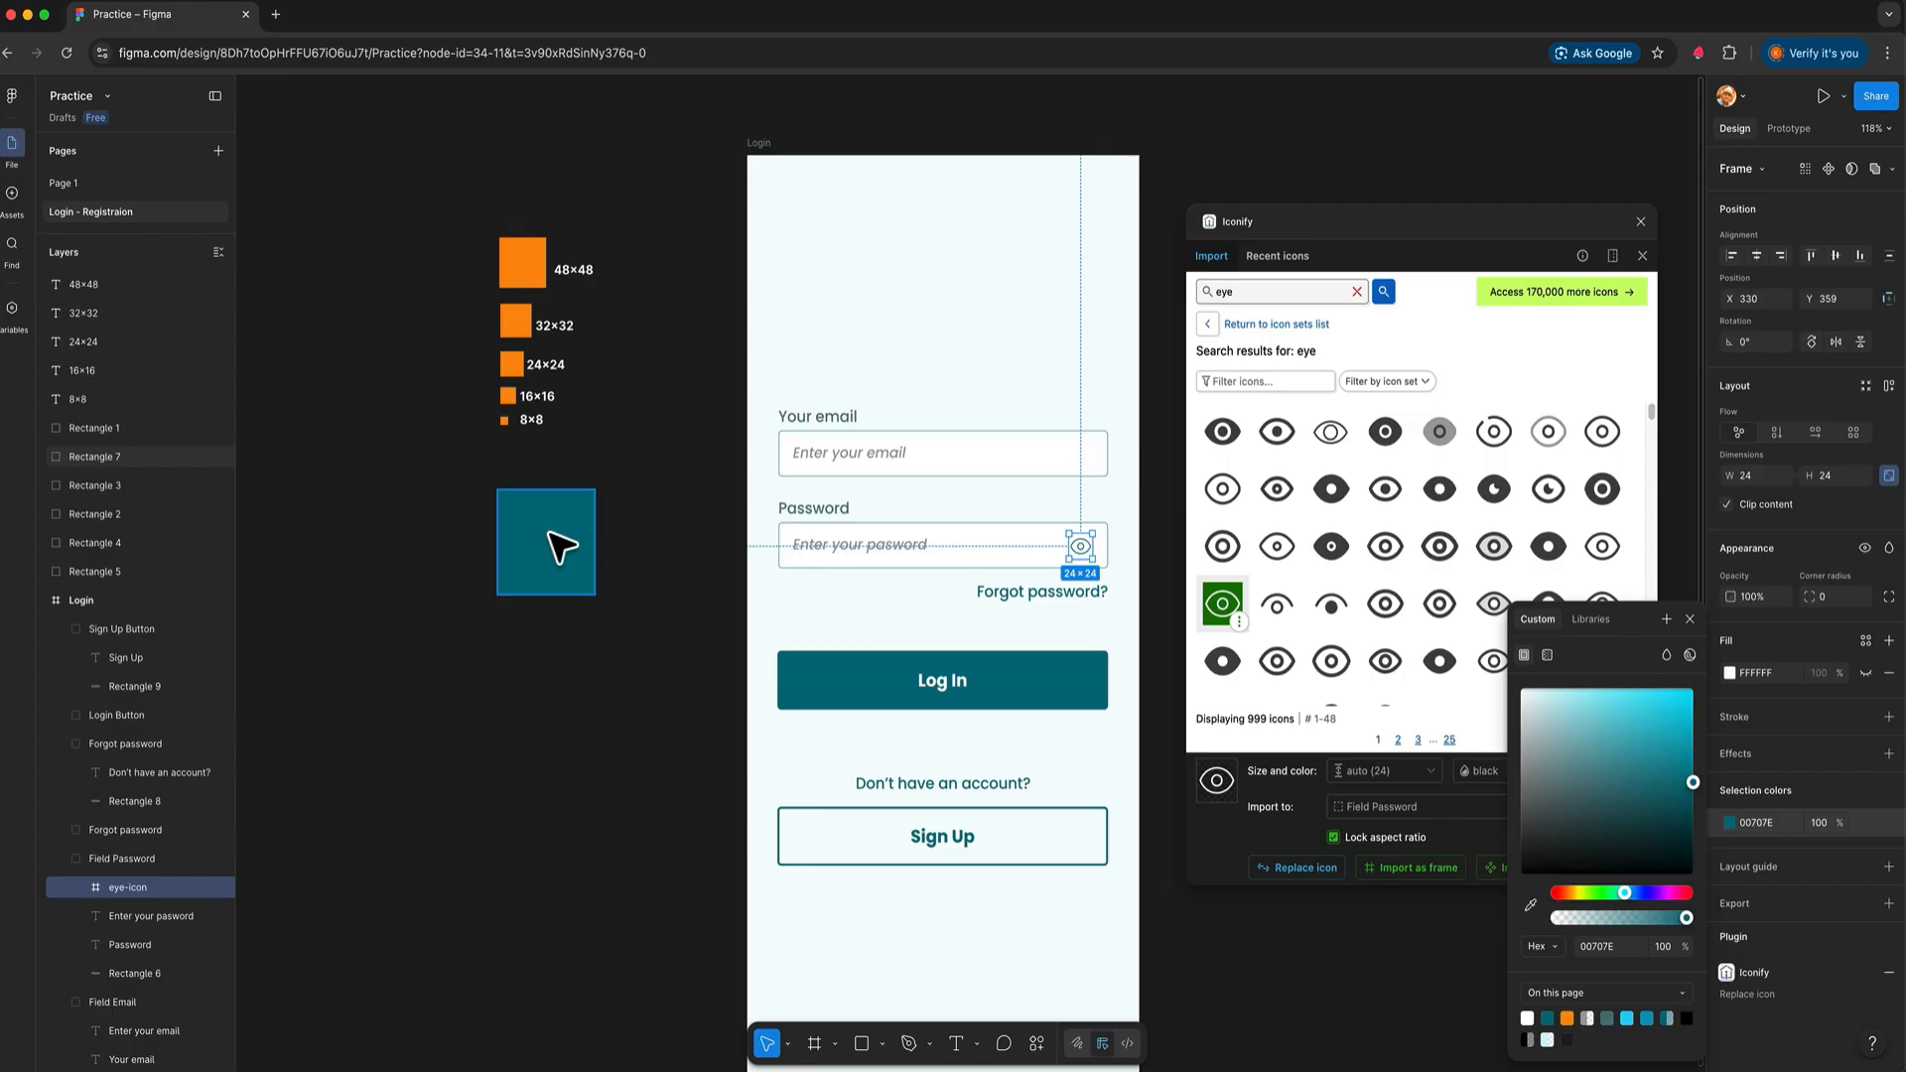
click(635, 714)
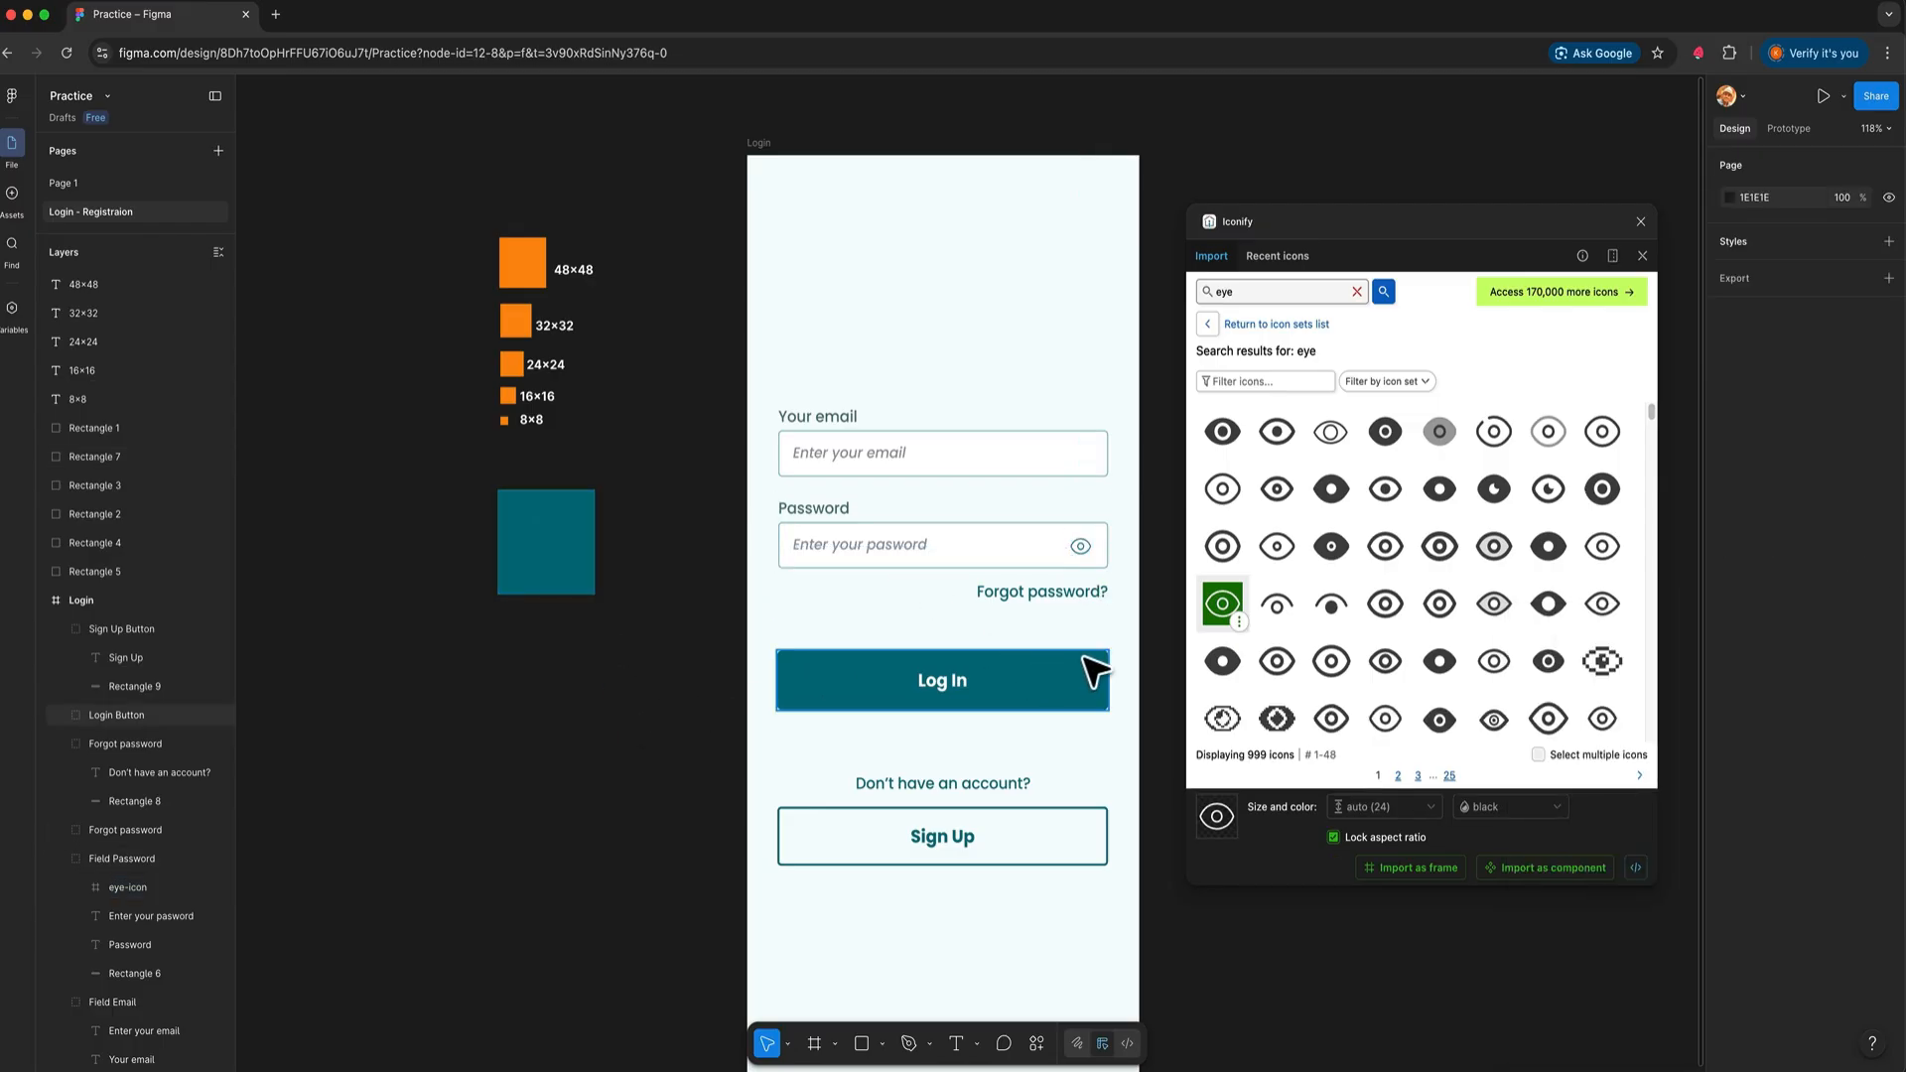
Set the stroke weight of the group inside the eye-icon frame to 2
click(1087, 549)
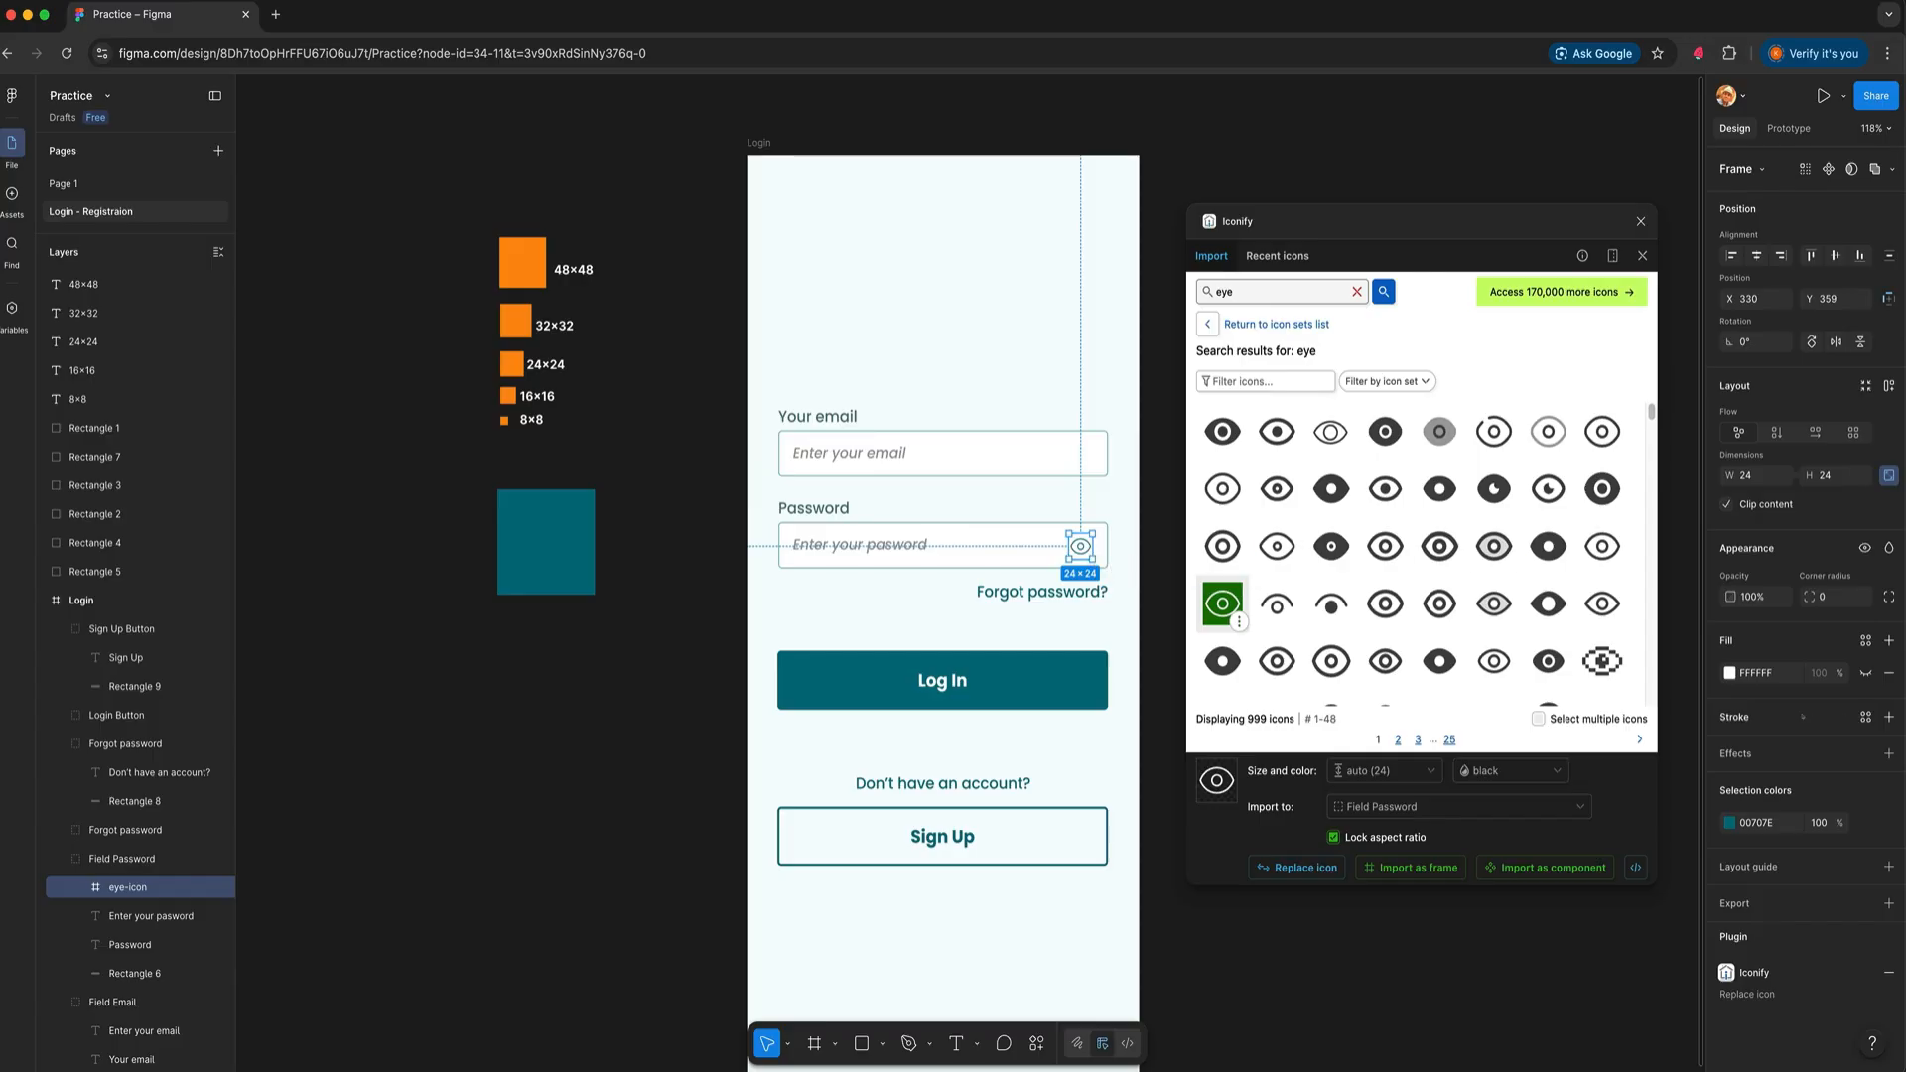
double_click(1091, 552)
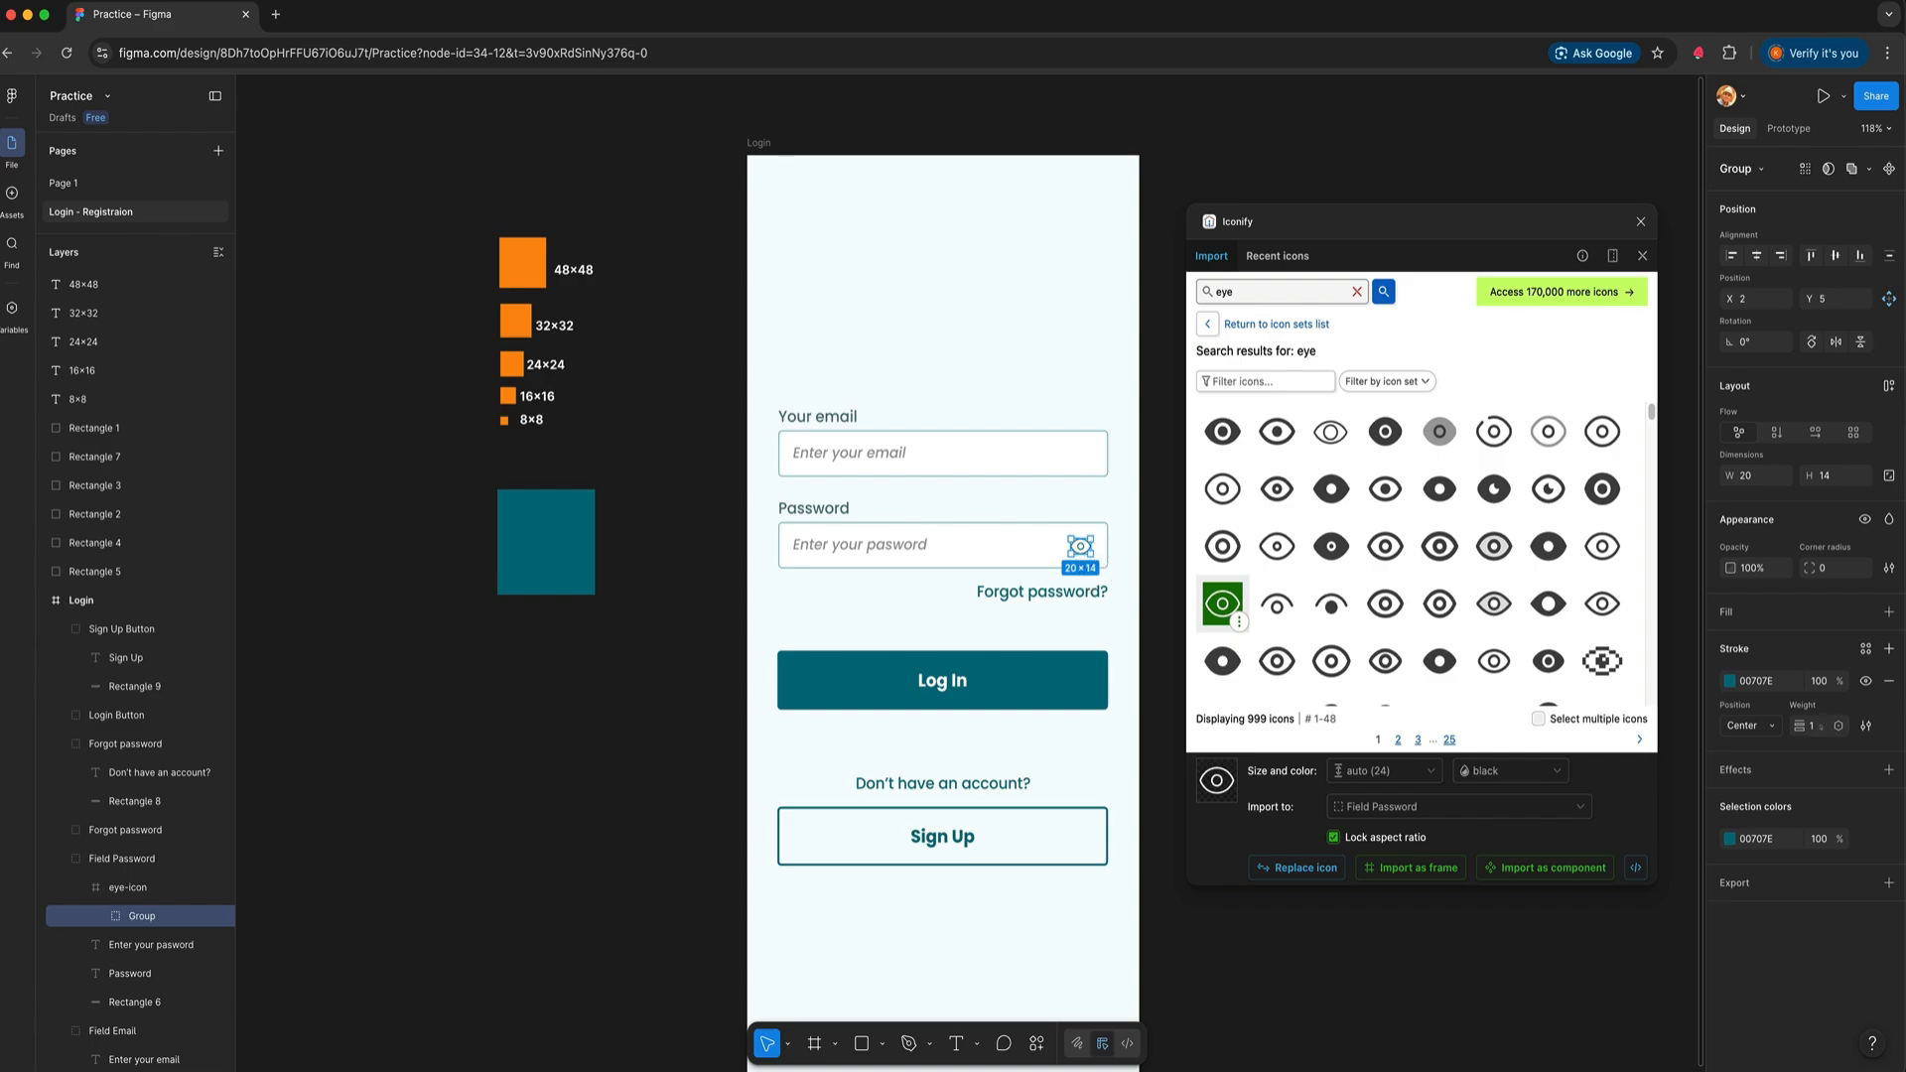
click(1812, 726)
text(2)
key(Return)
click(1459, 1003)
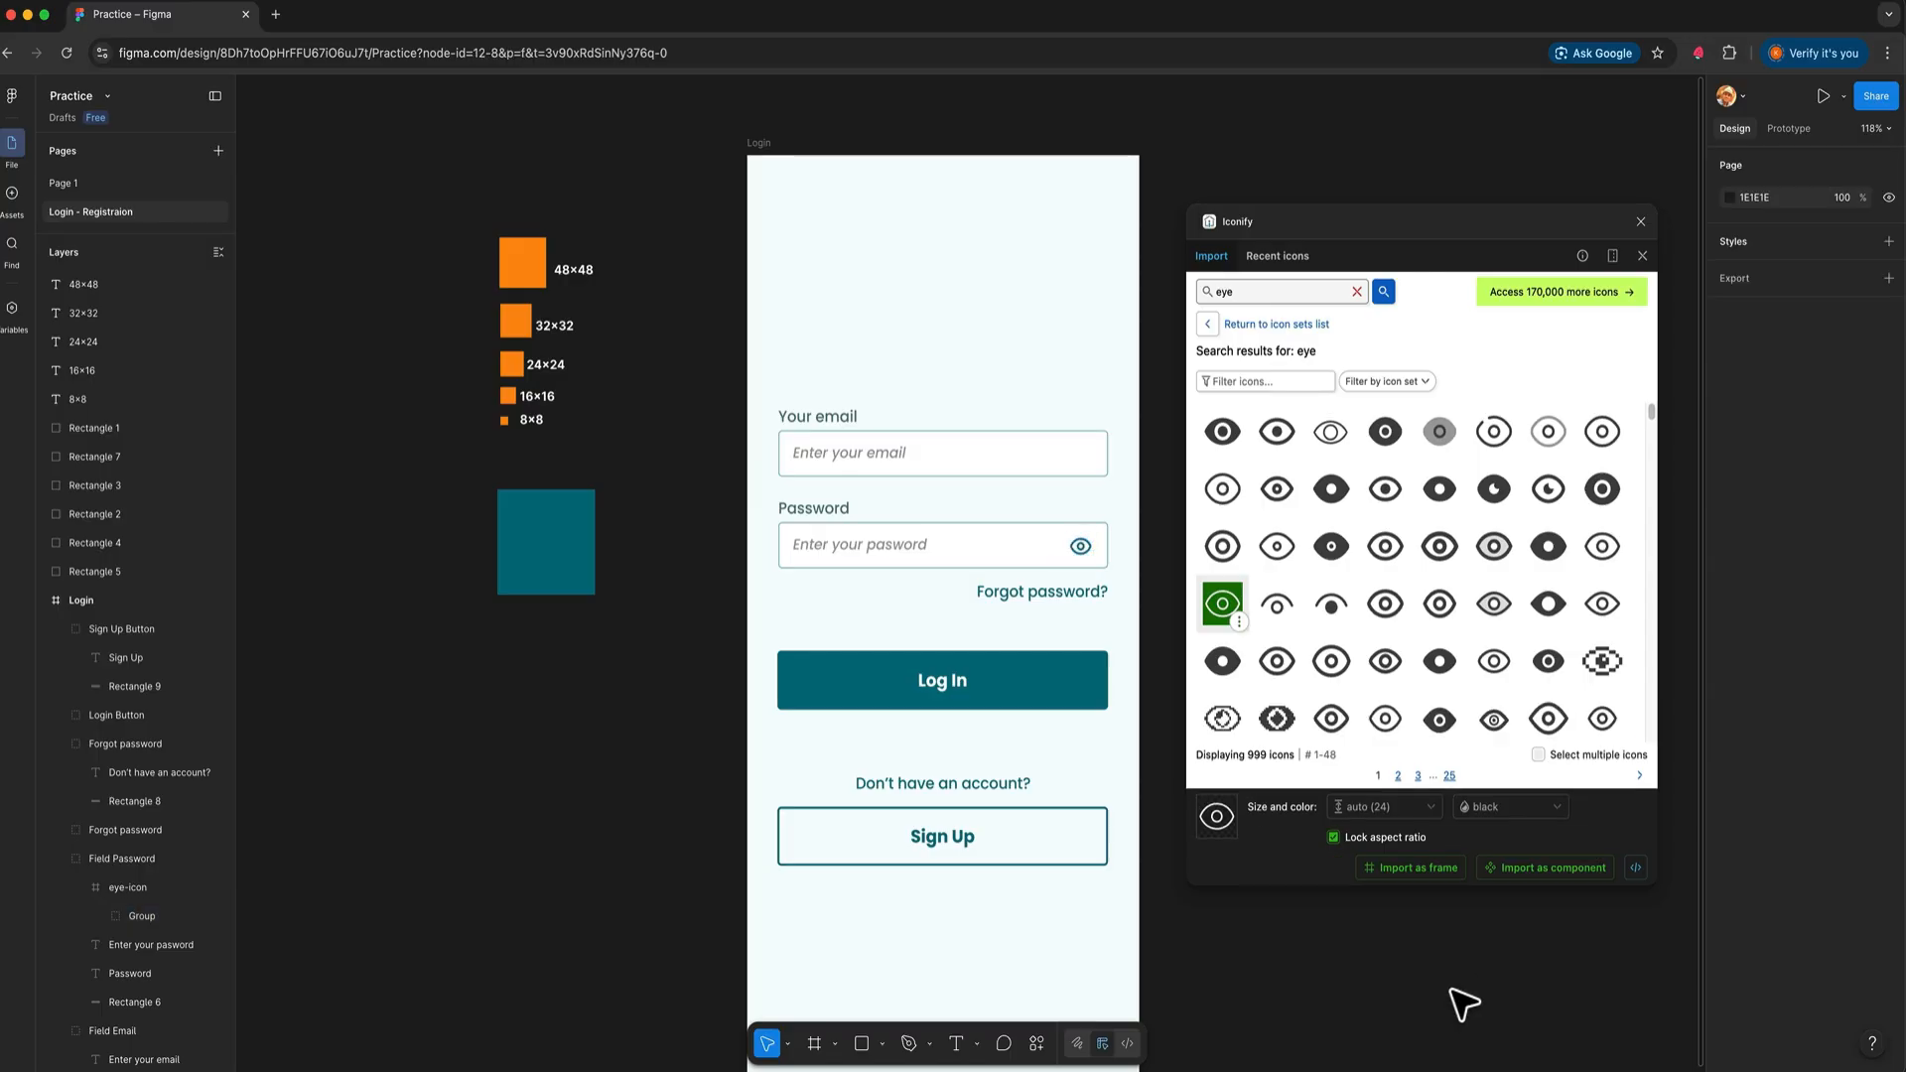
double_click(1092, 554)
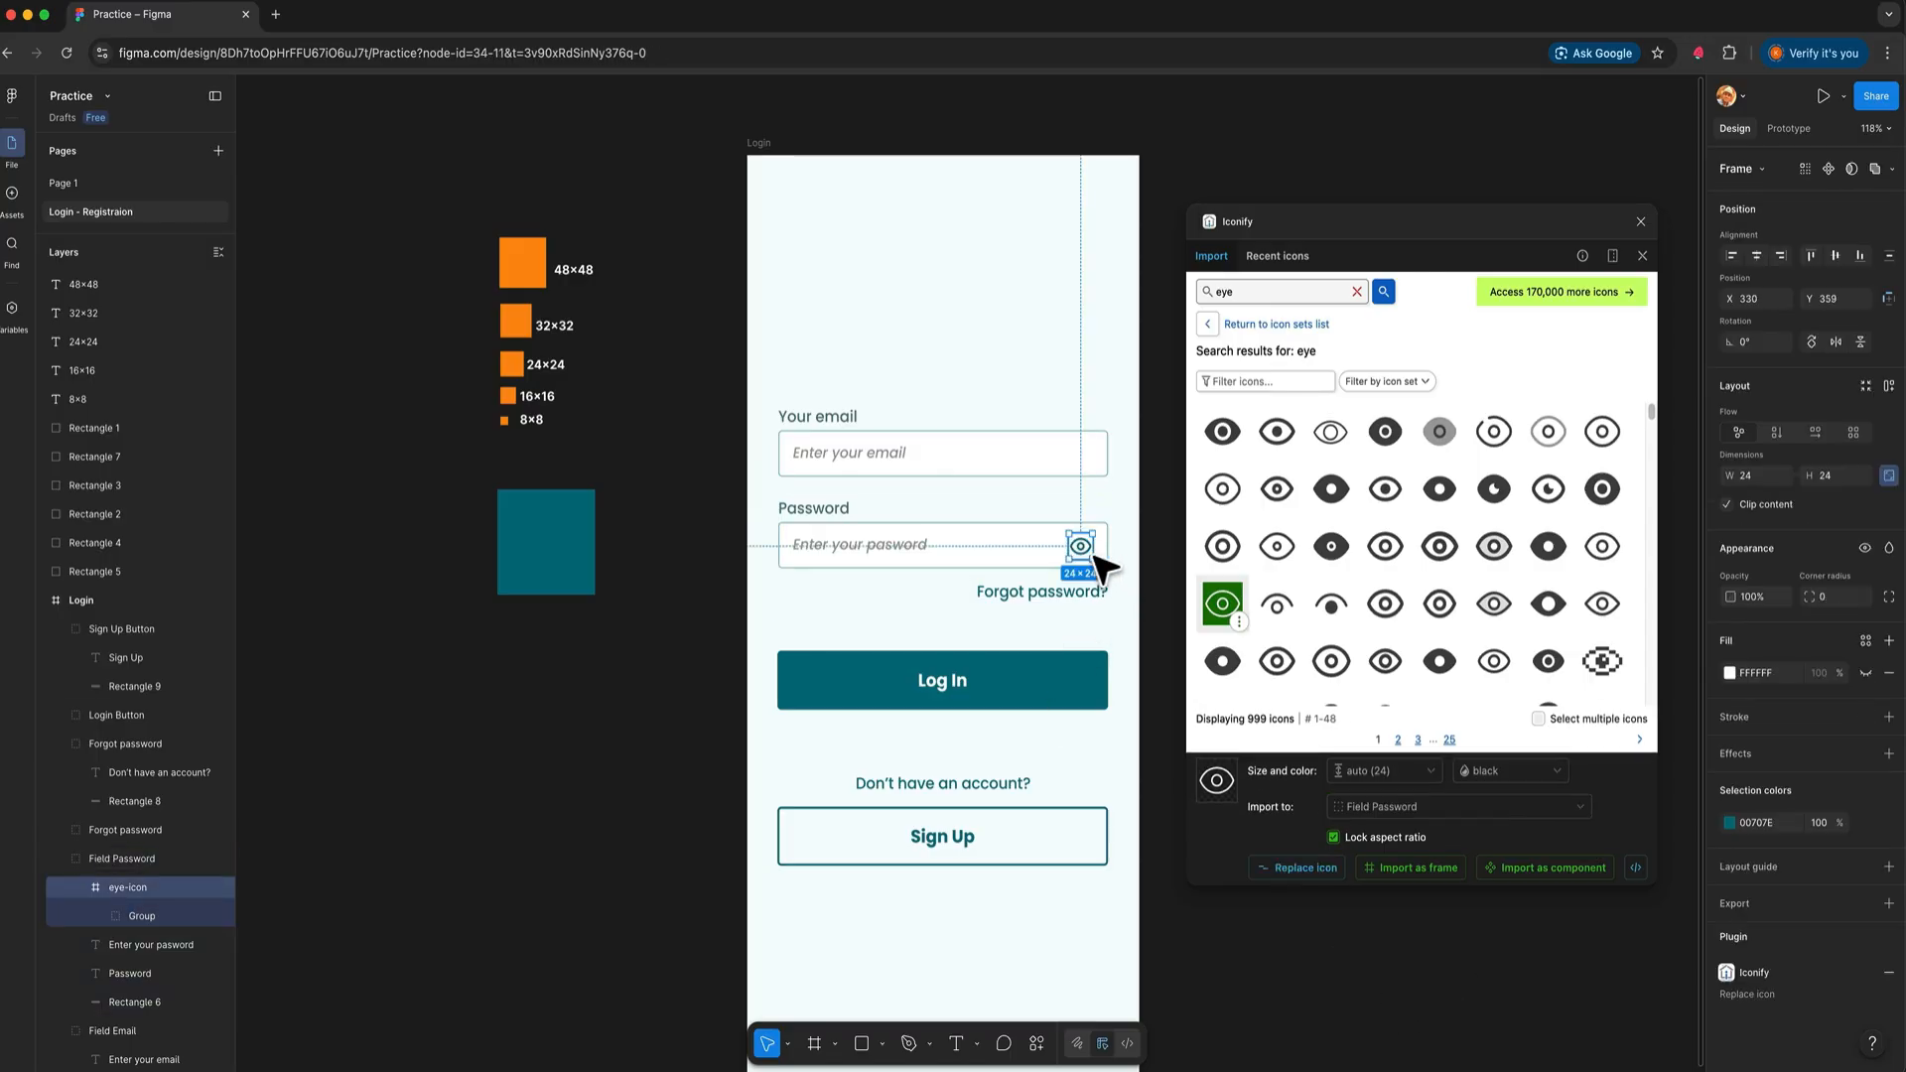
double_click(1089, 552)
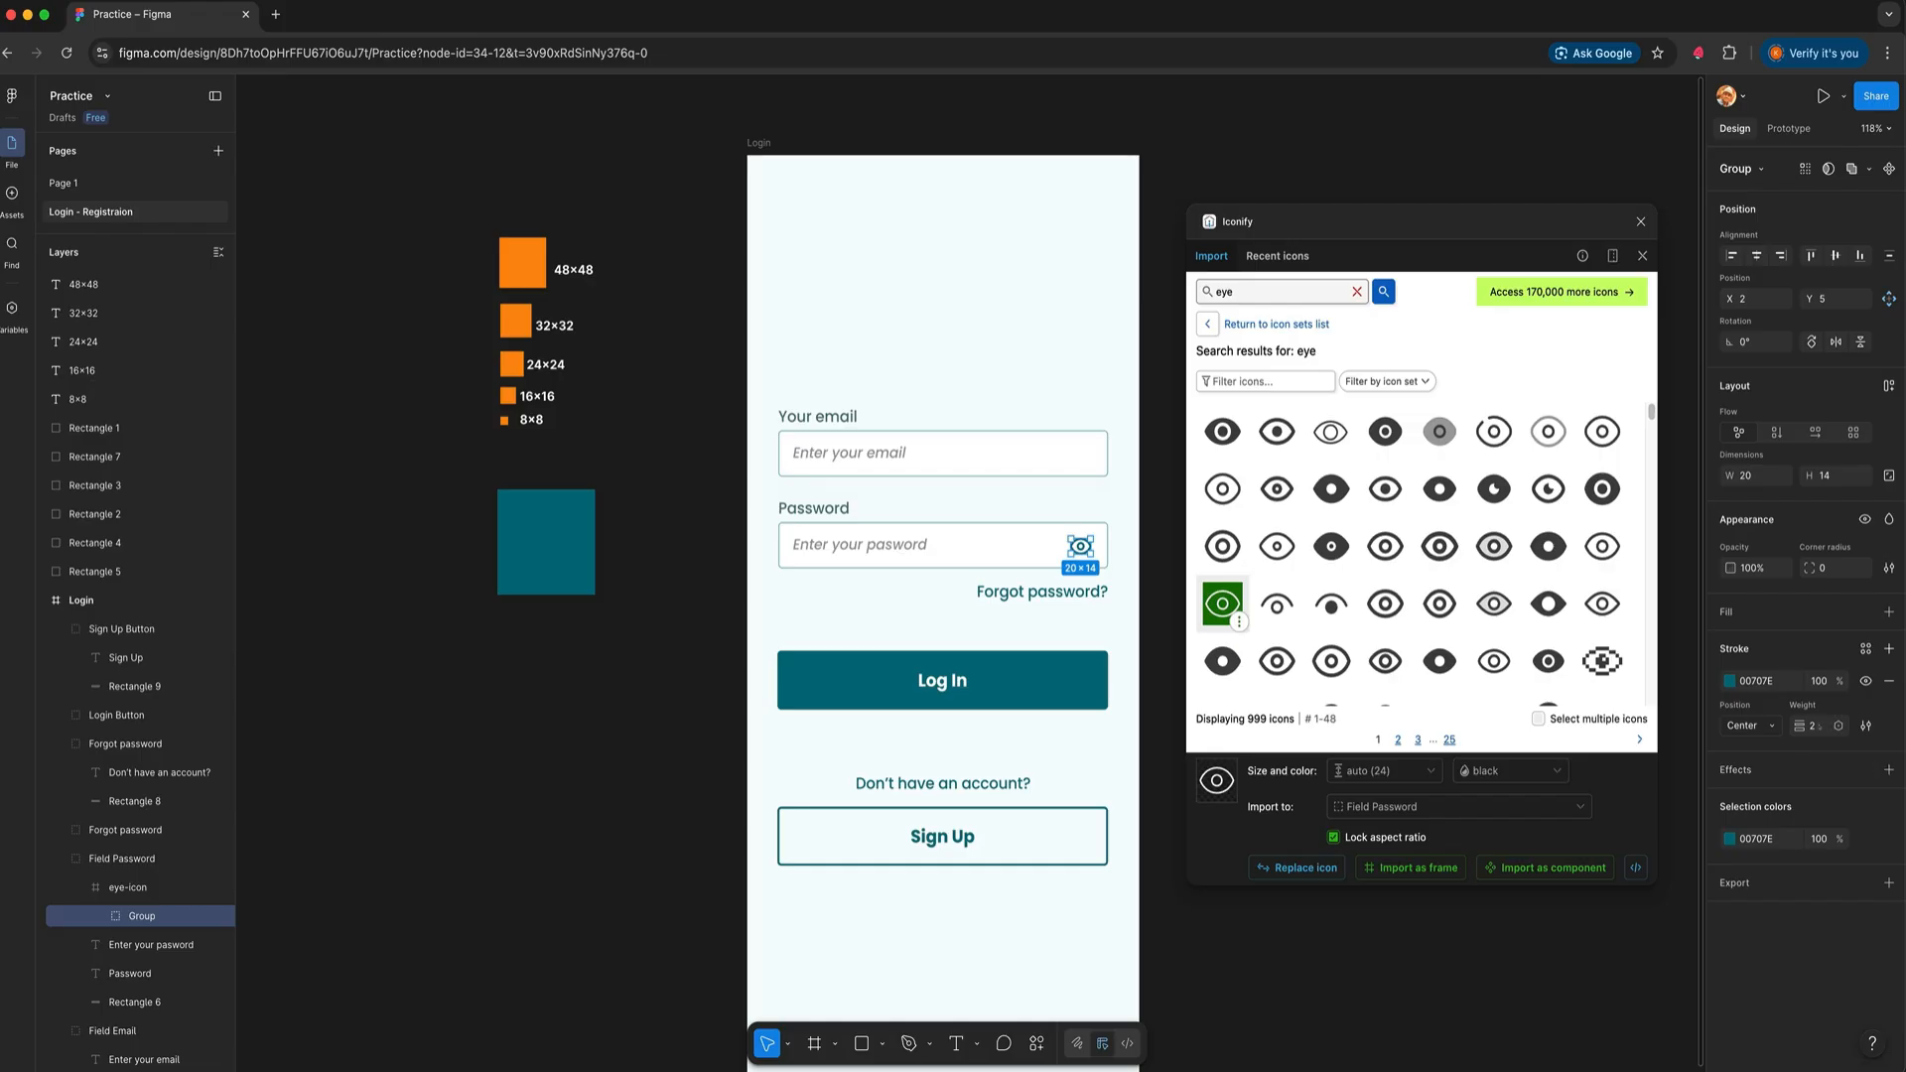
key(Return)
click(1413, 987)
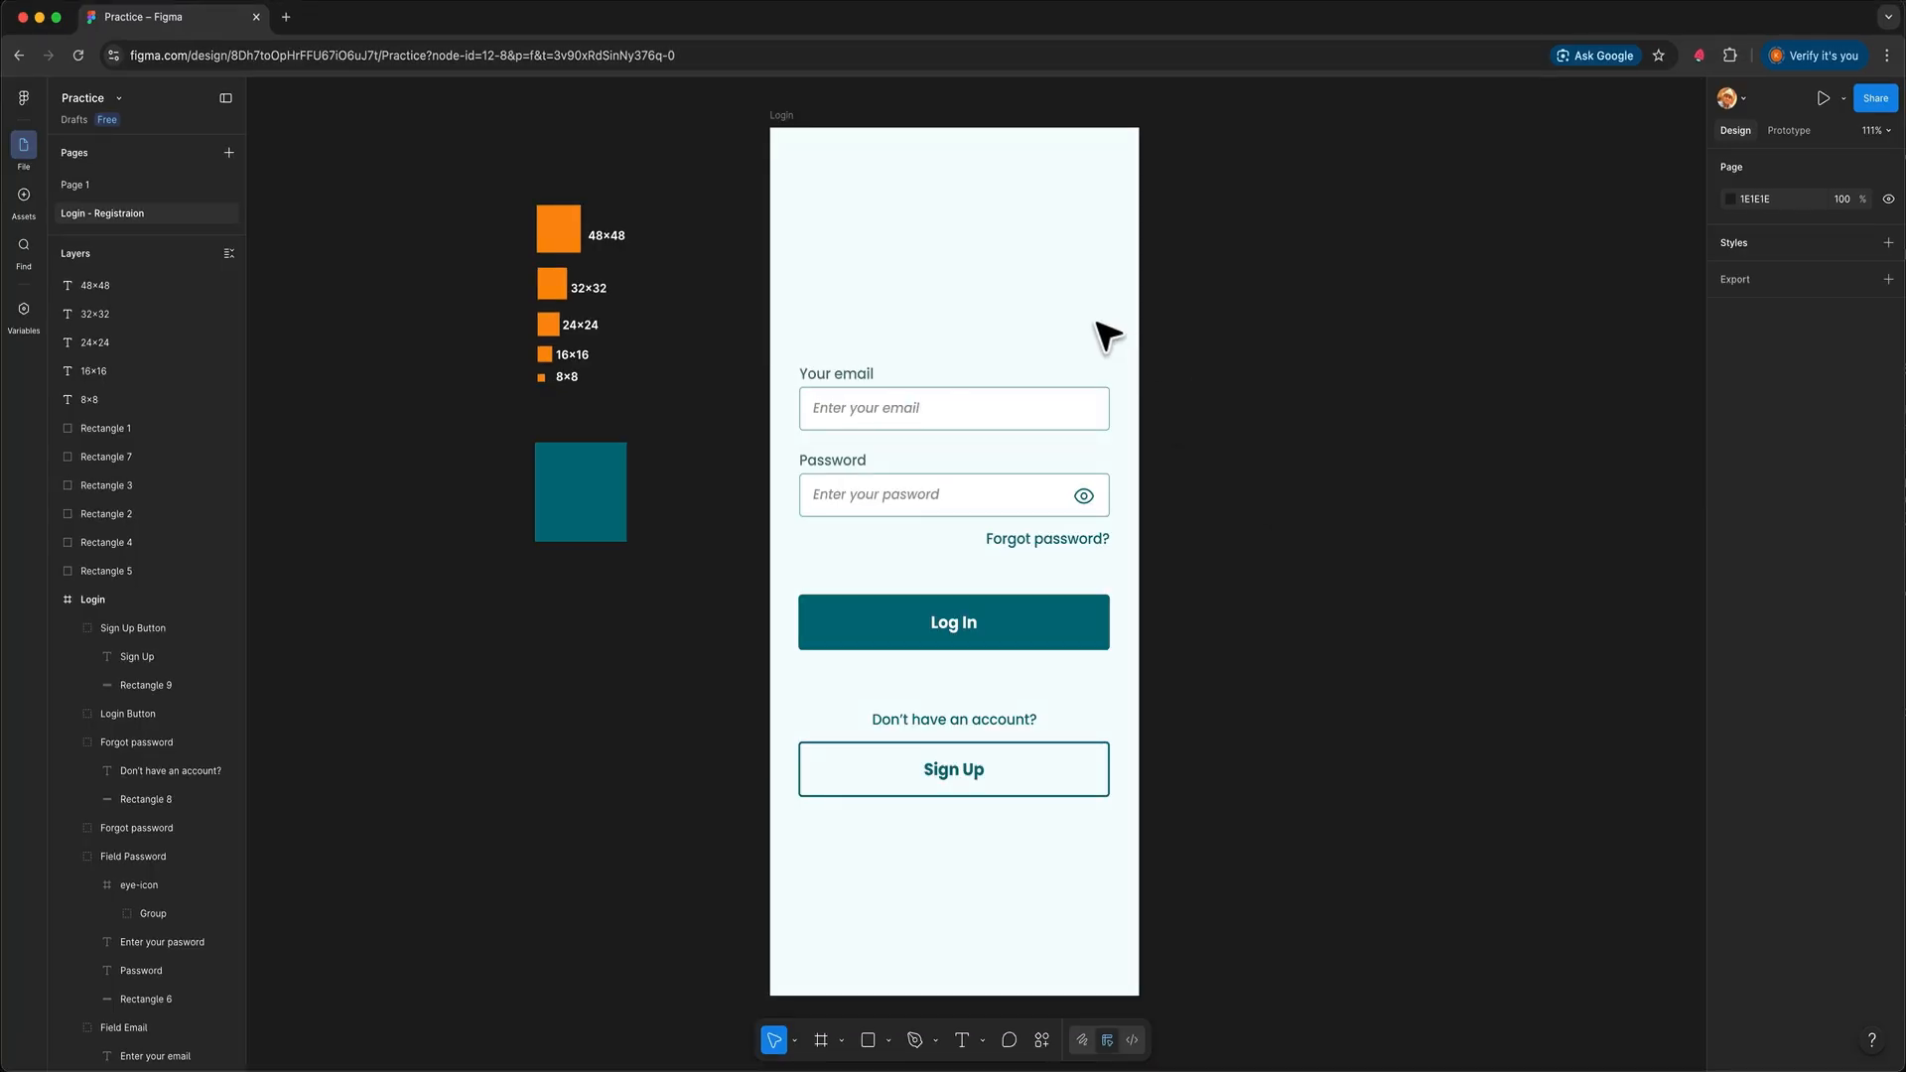
Add the text "Restaurants" above the email field and centre it horizontally in the Login frame at X 155, Y 172
key(t)
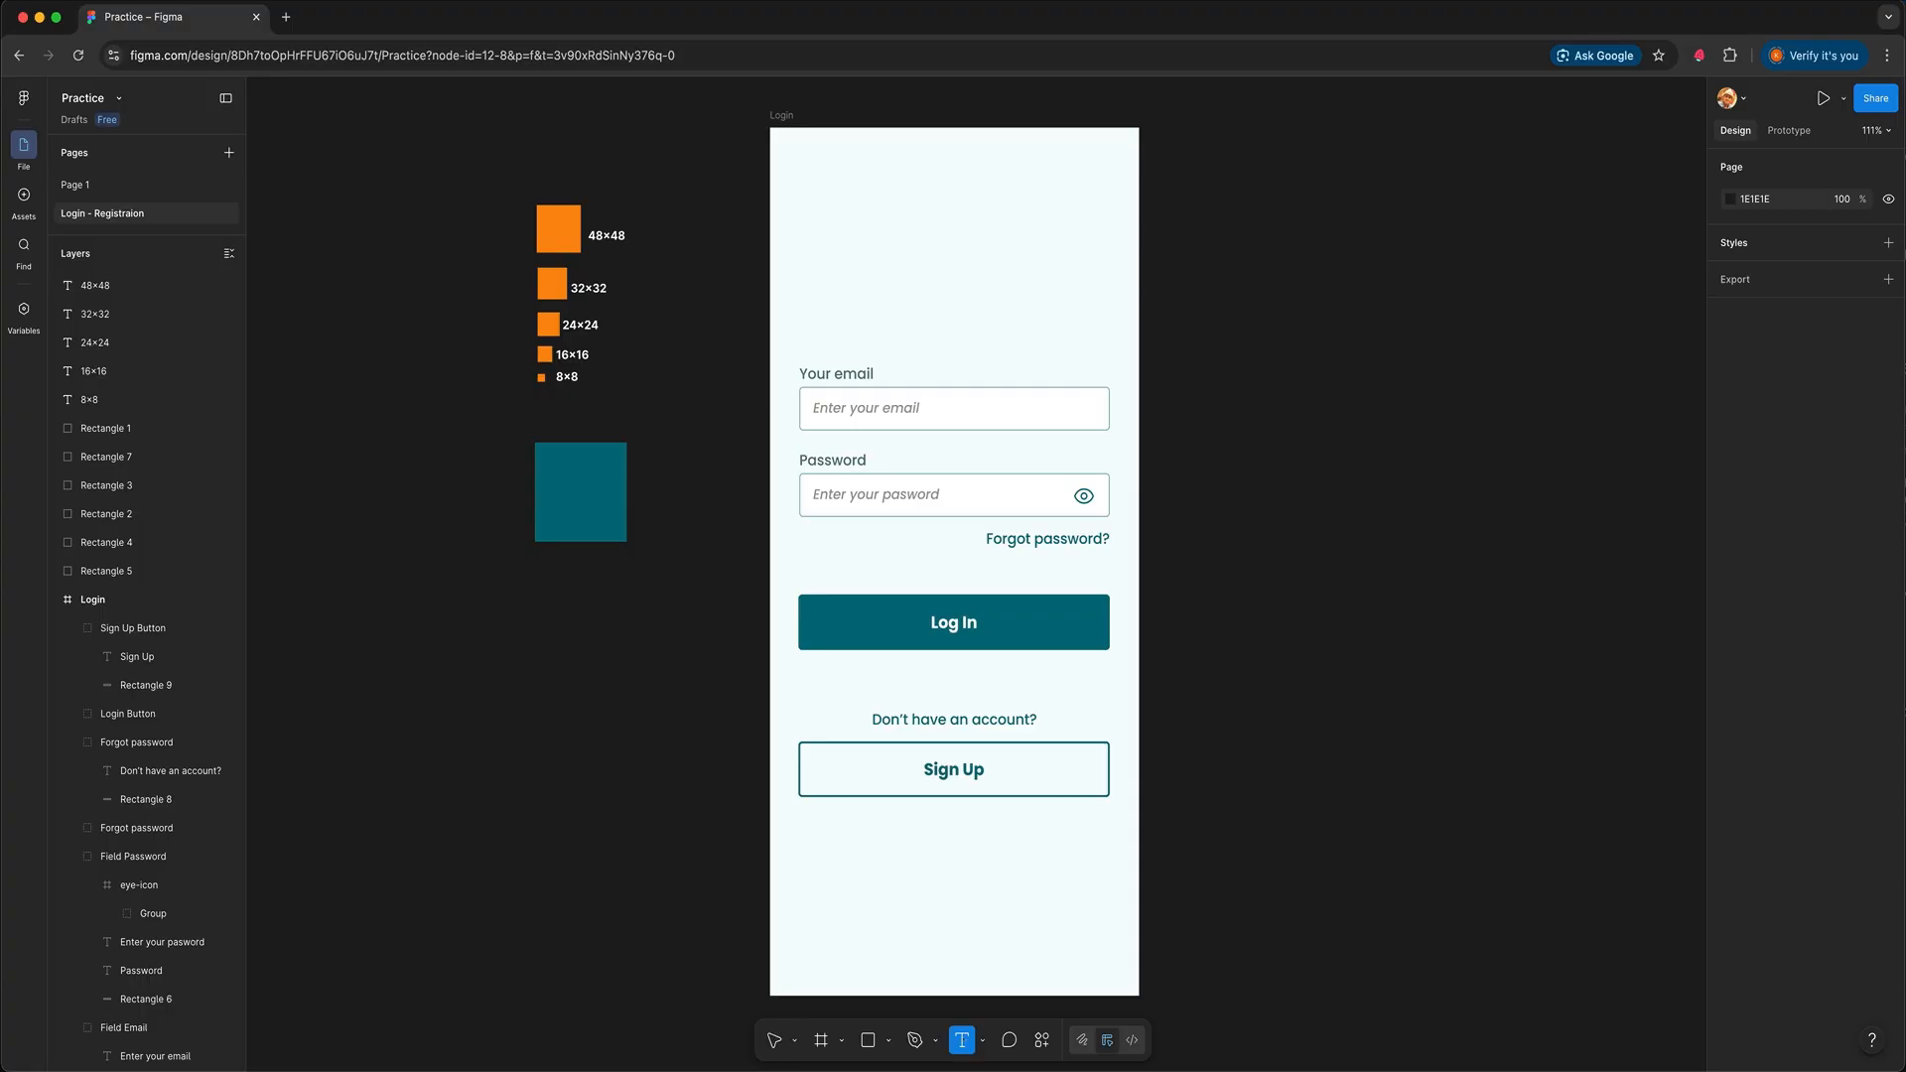
click(874, 334)
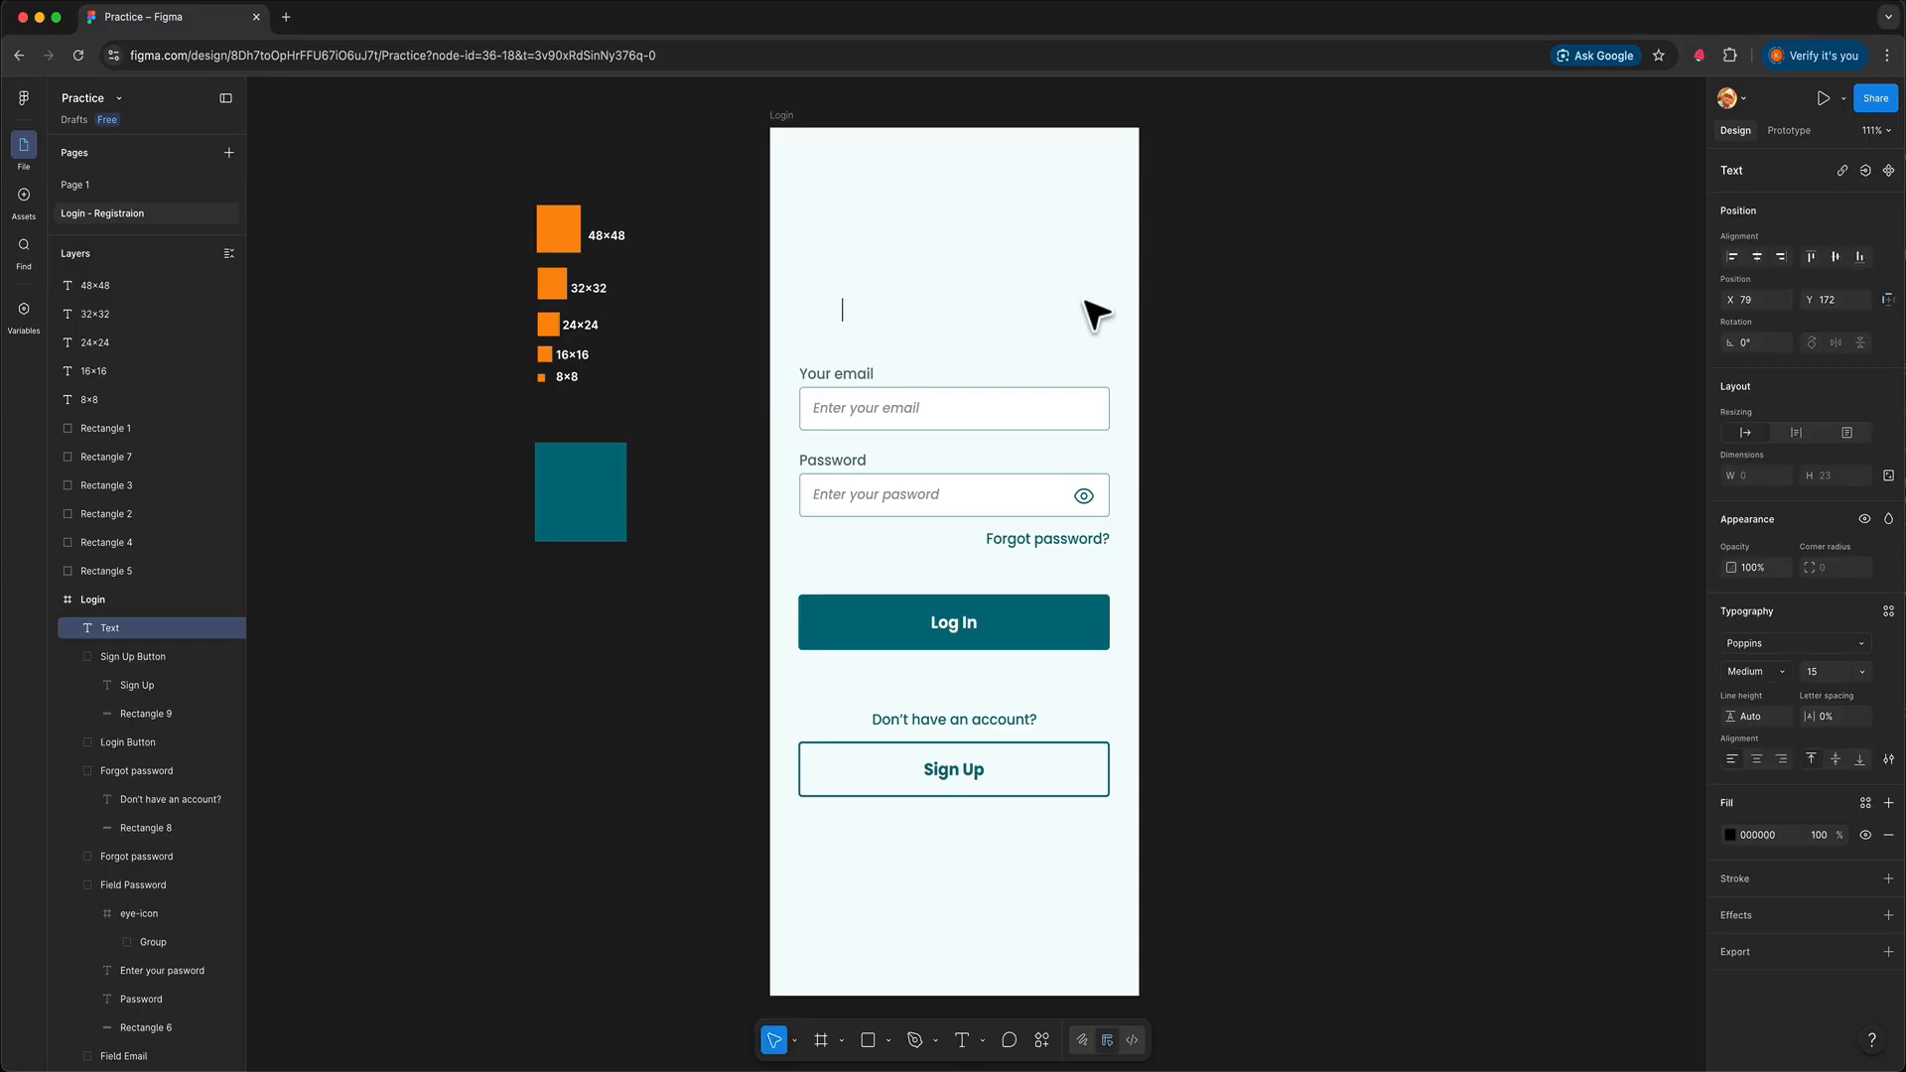
text(Restaurants)
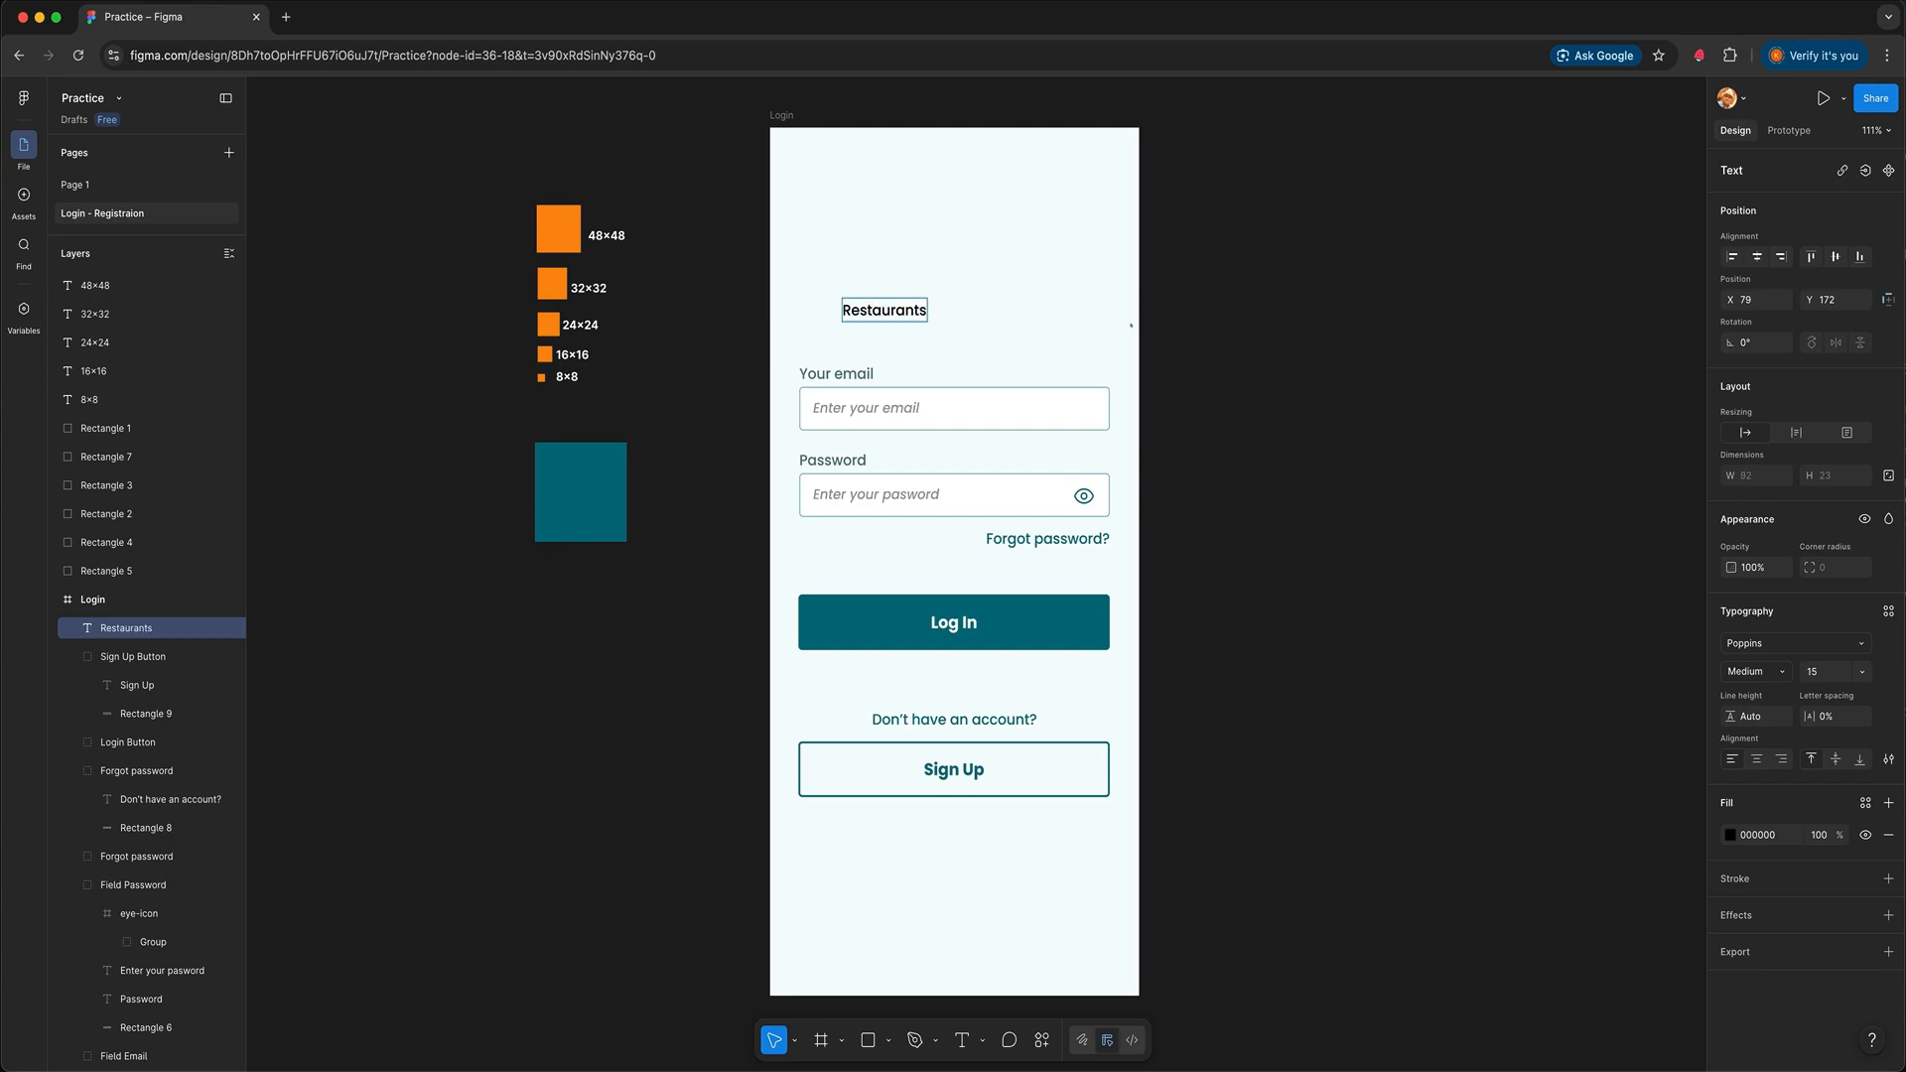
key(Escape)
drag(920, 315, 977, 316)
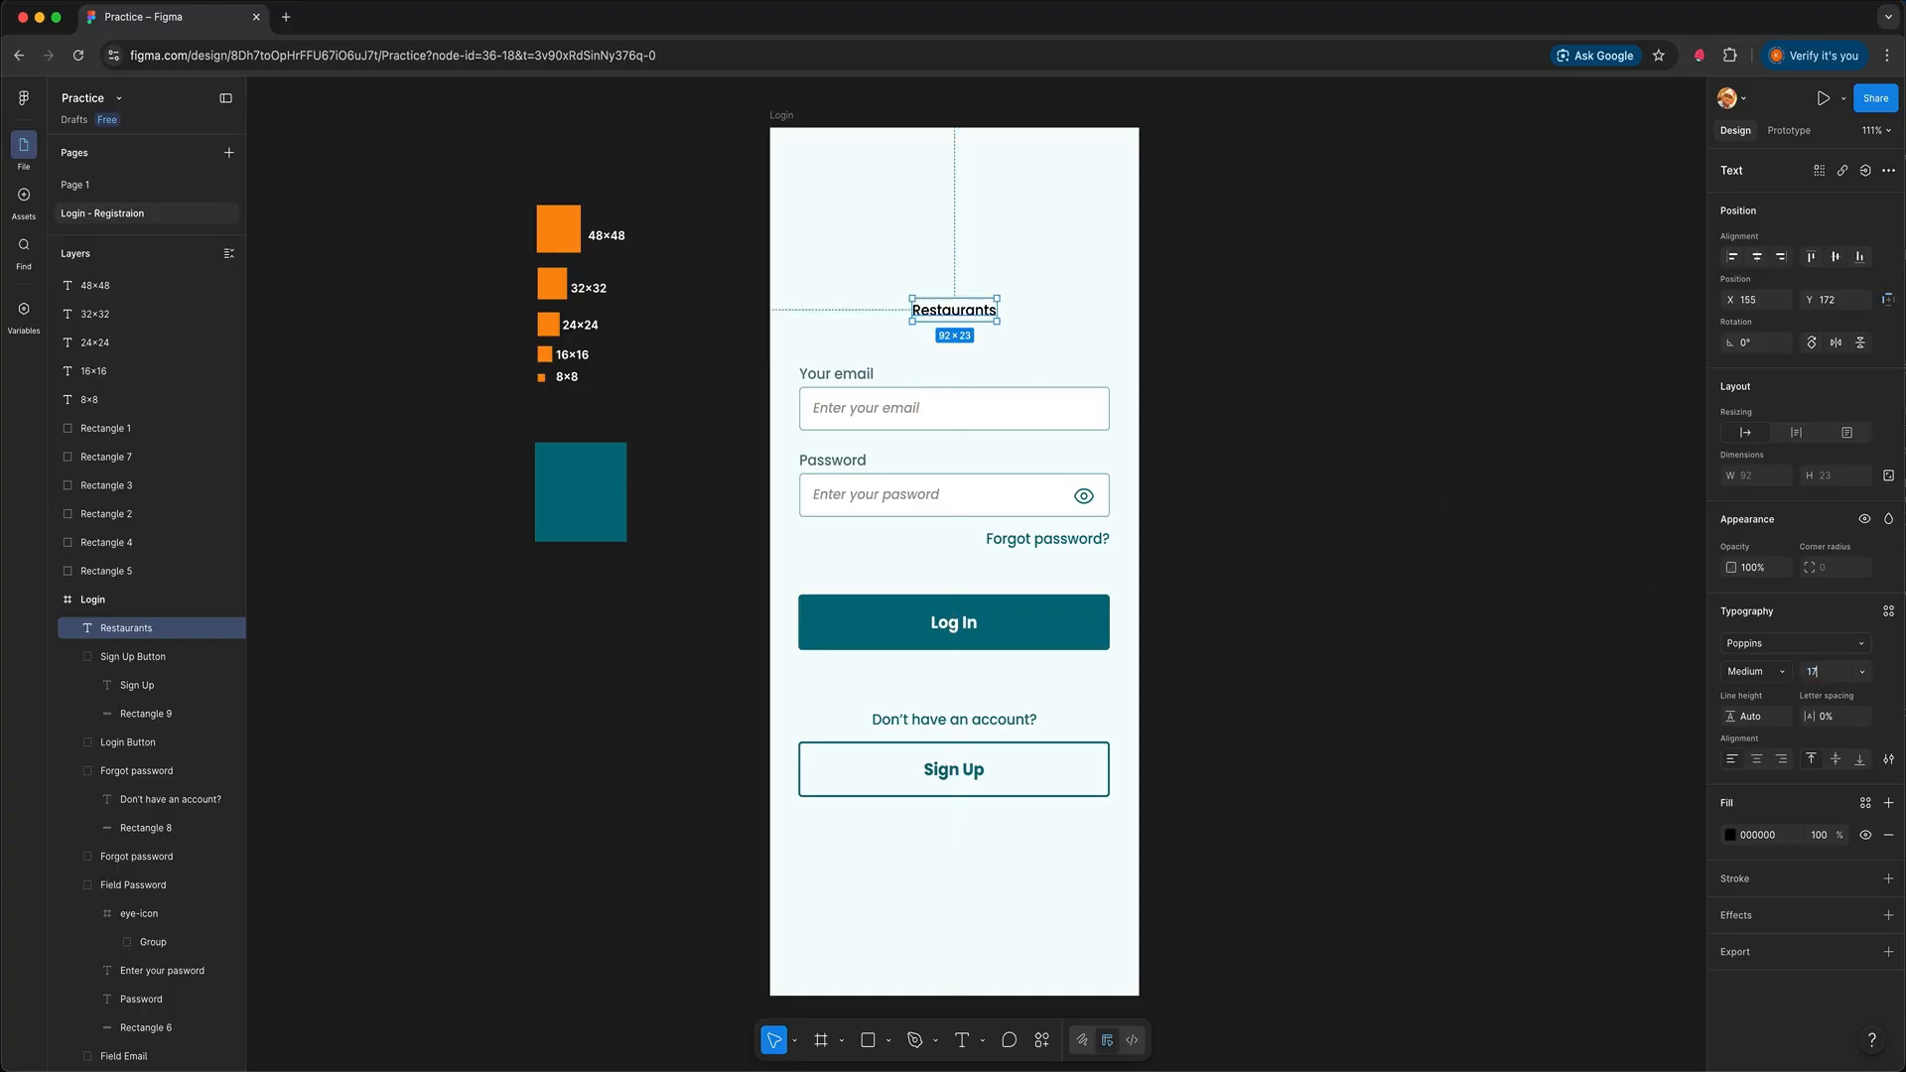
Style the Restaurants heading as 17 Bold with centred text alignment, and re-centre it in the frame at X 147
text(17)
key(Return)
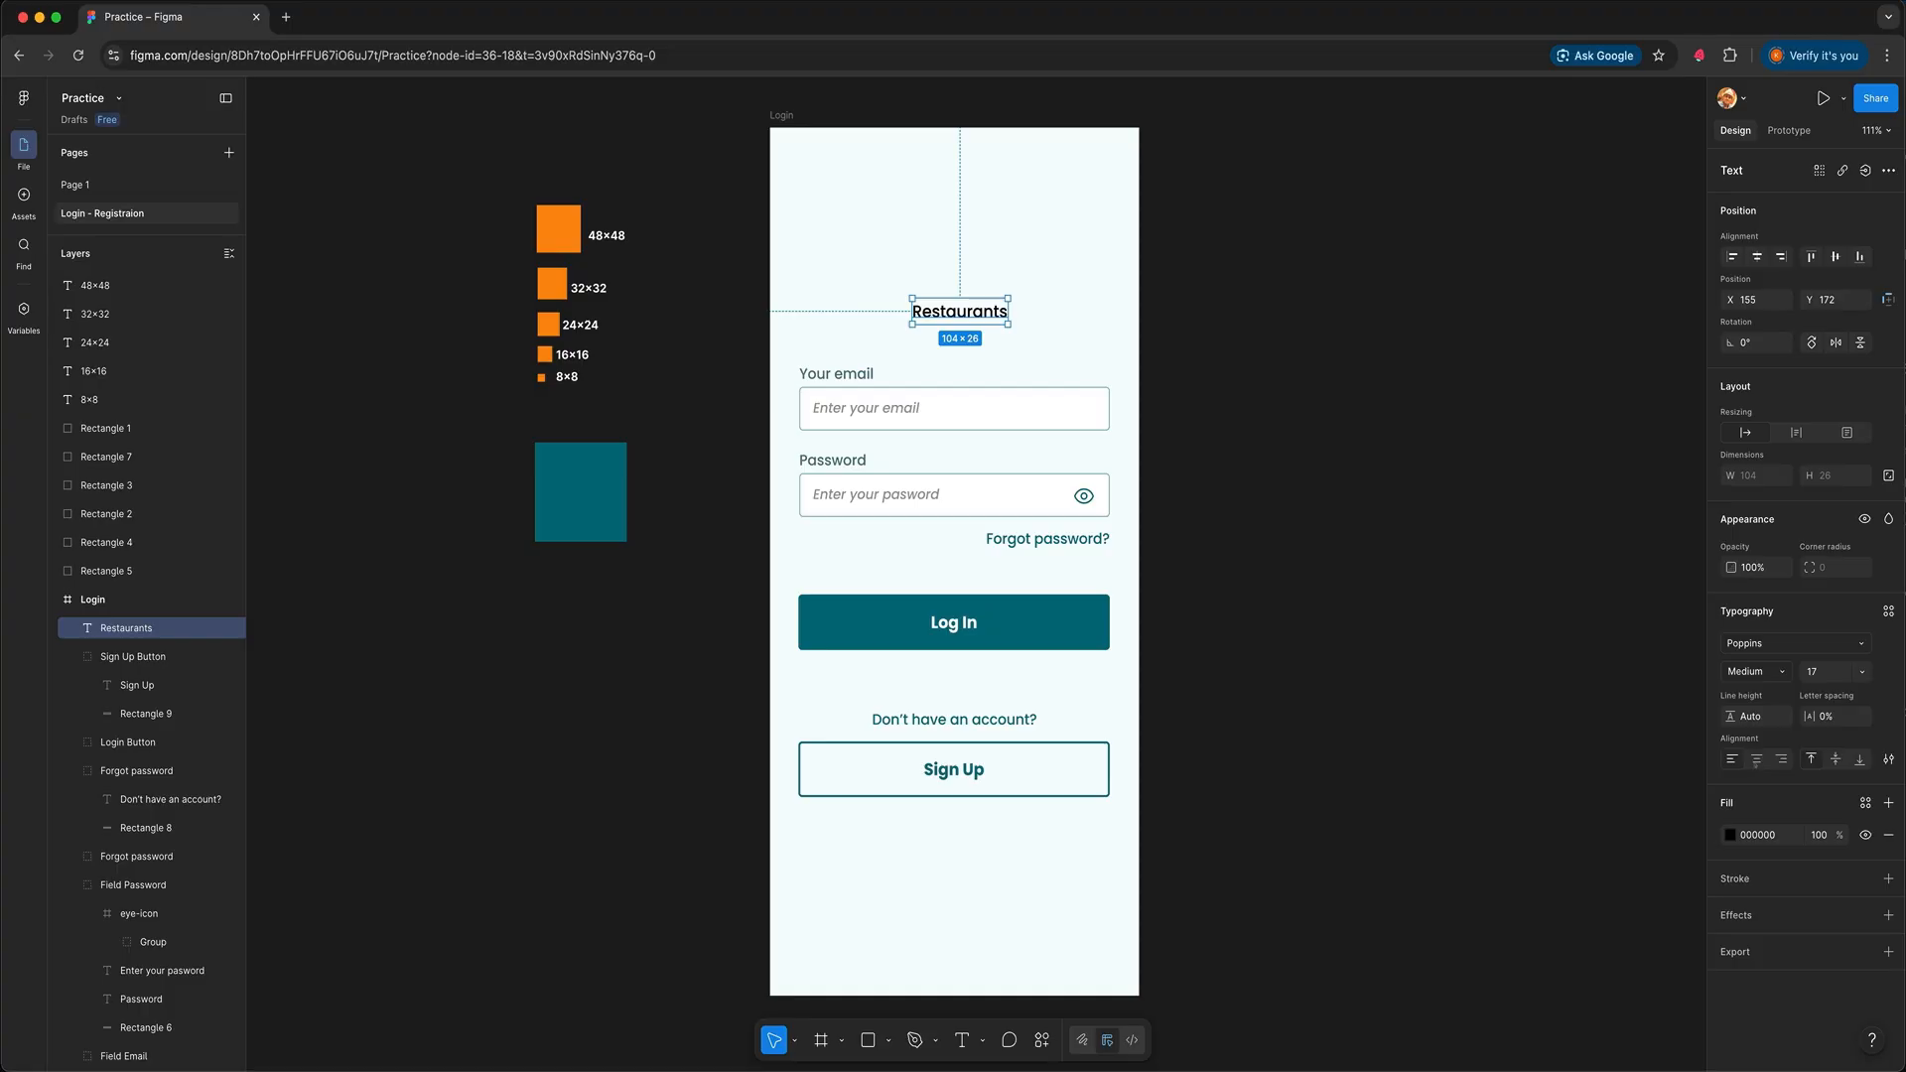
click(1753, 764)
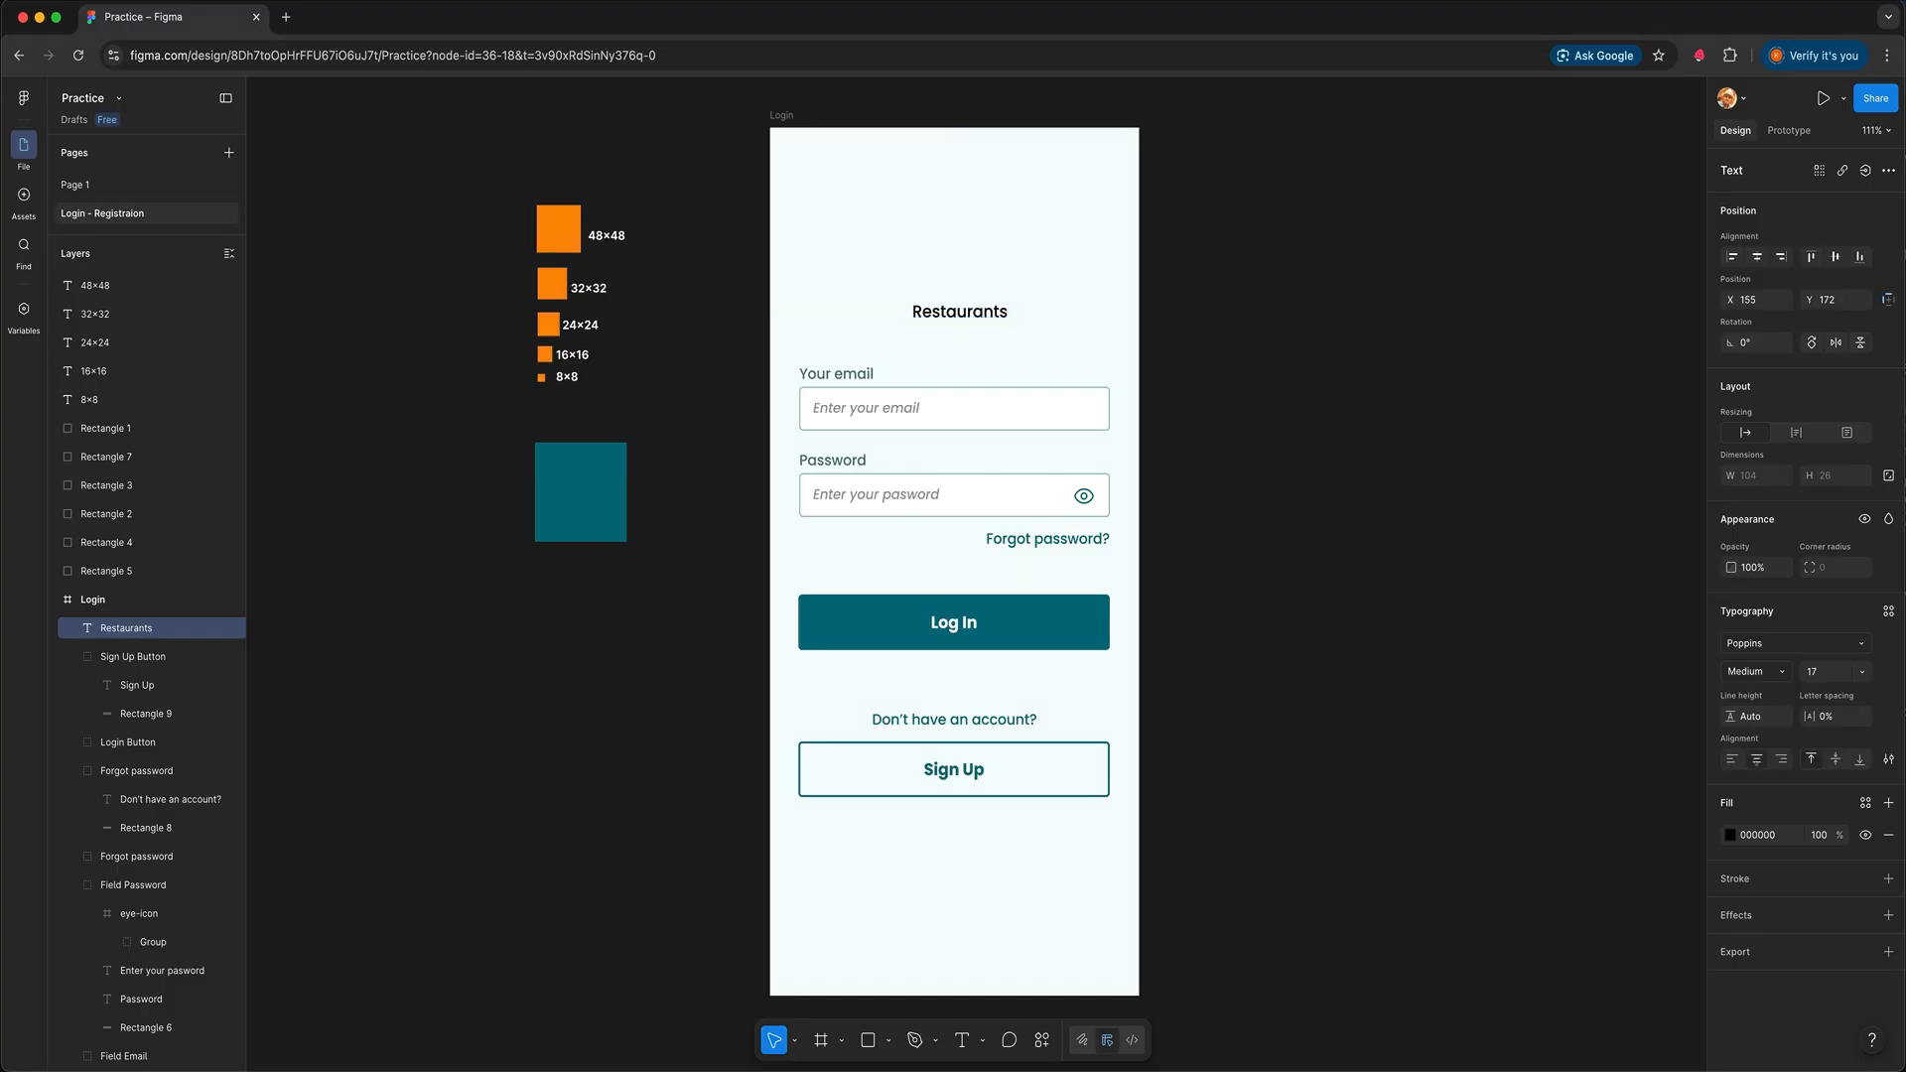
click(1778, 672)
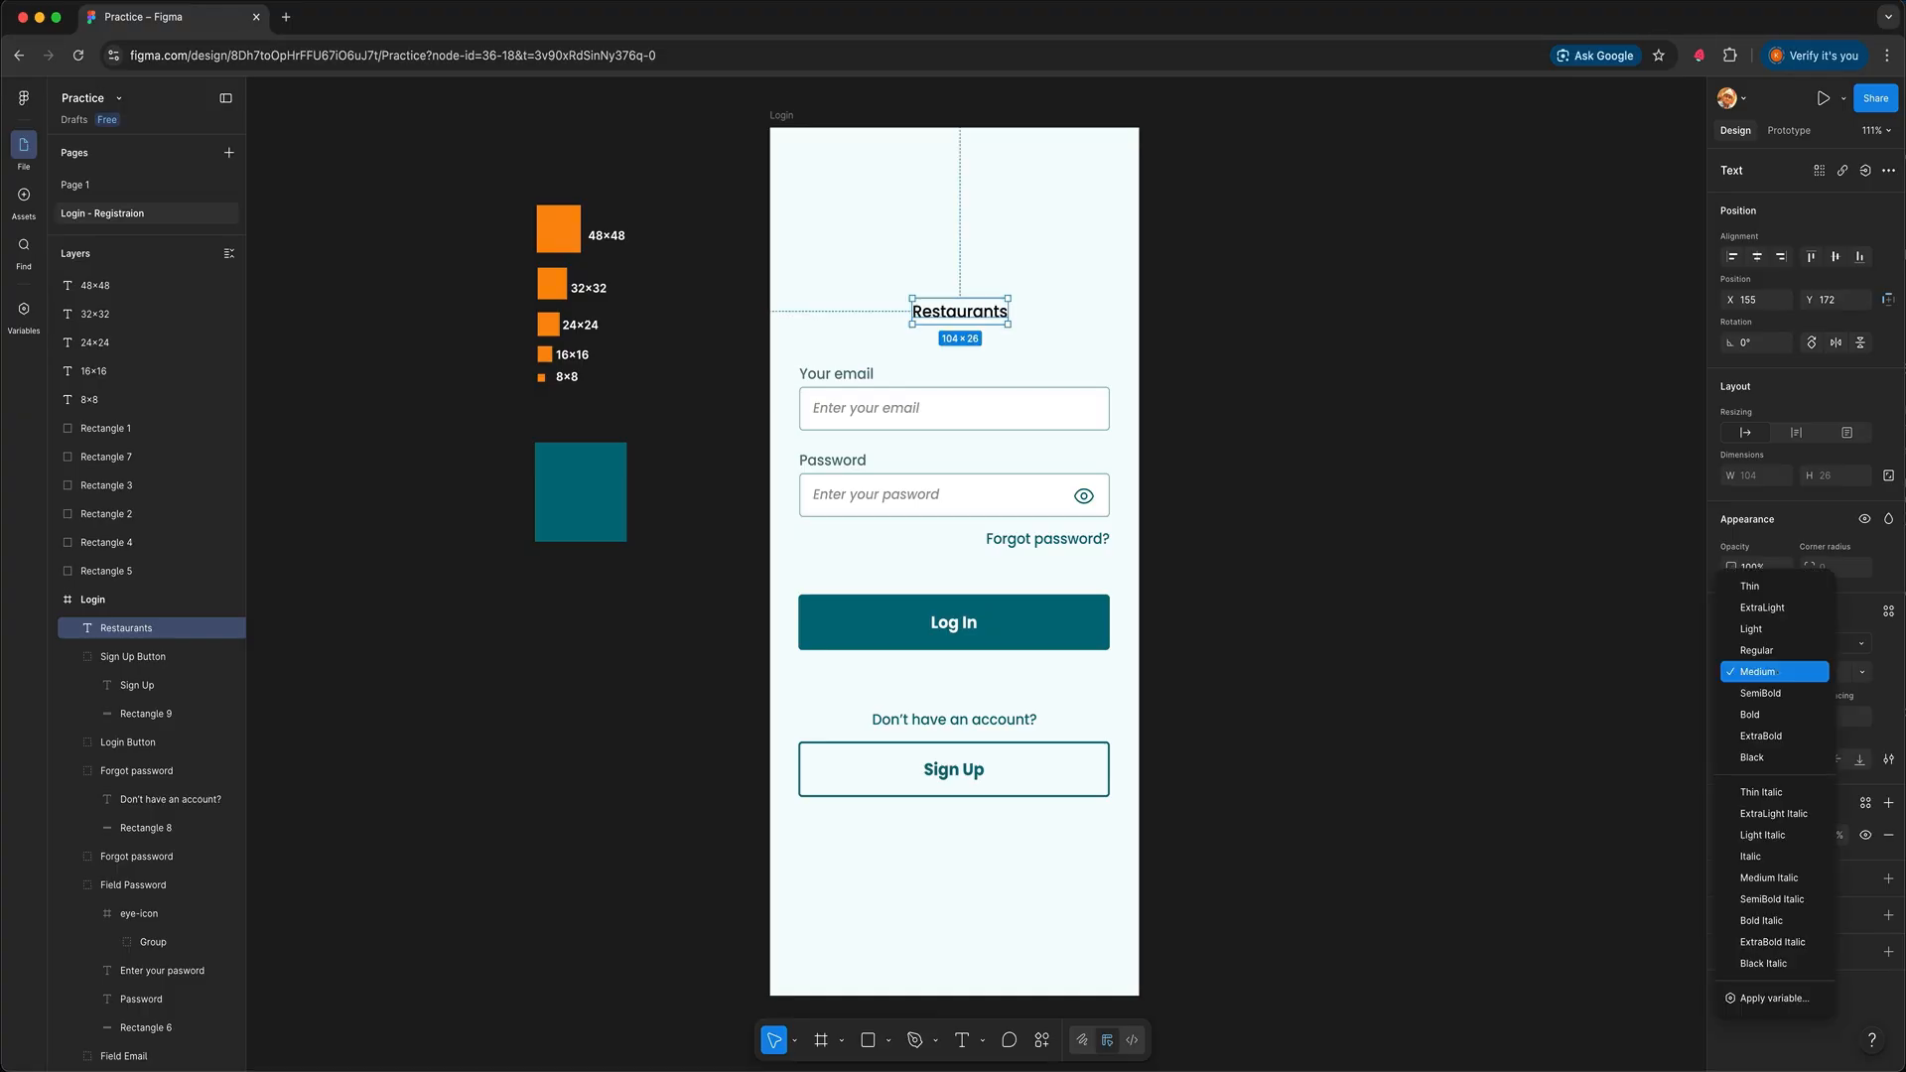
click(1760, 693)
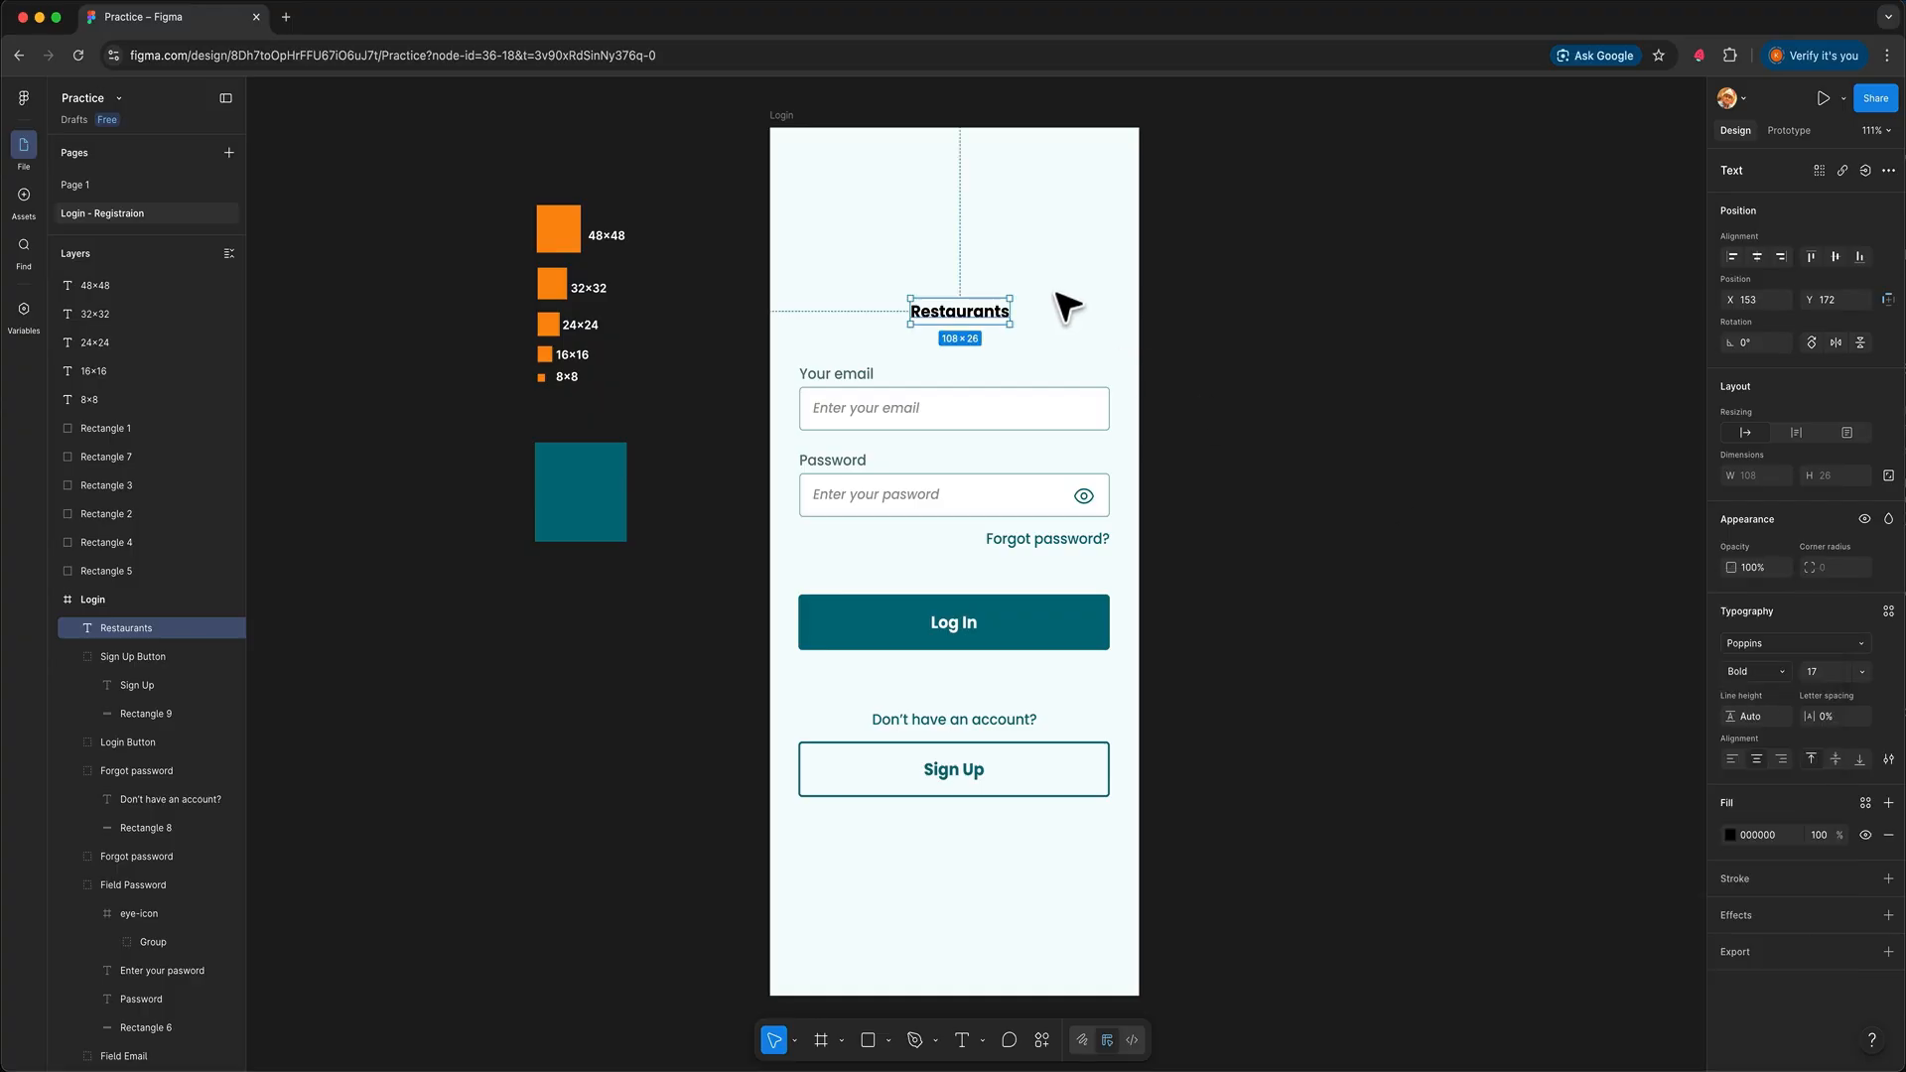
click(1057, 310)
drag(1001, 322, 1003, 347)
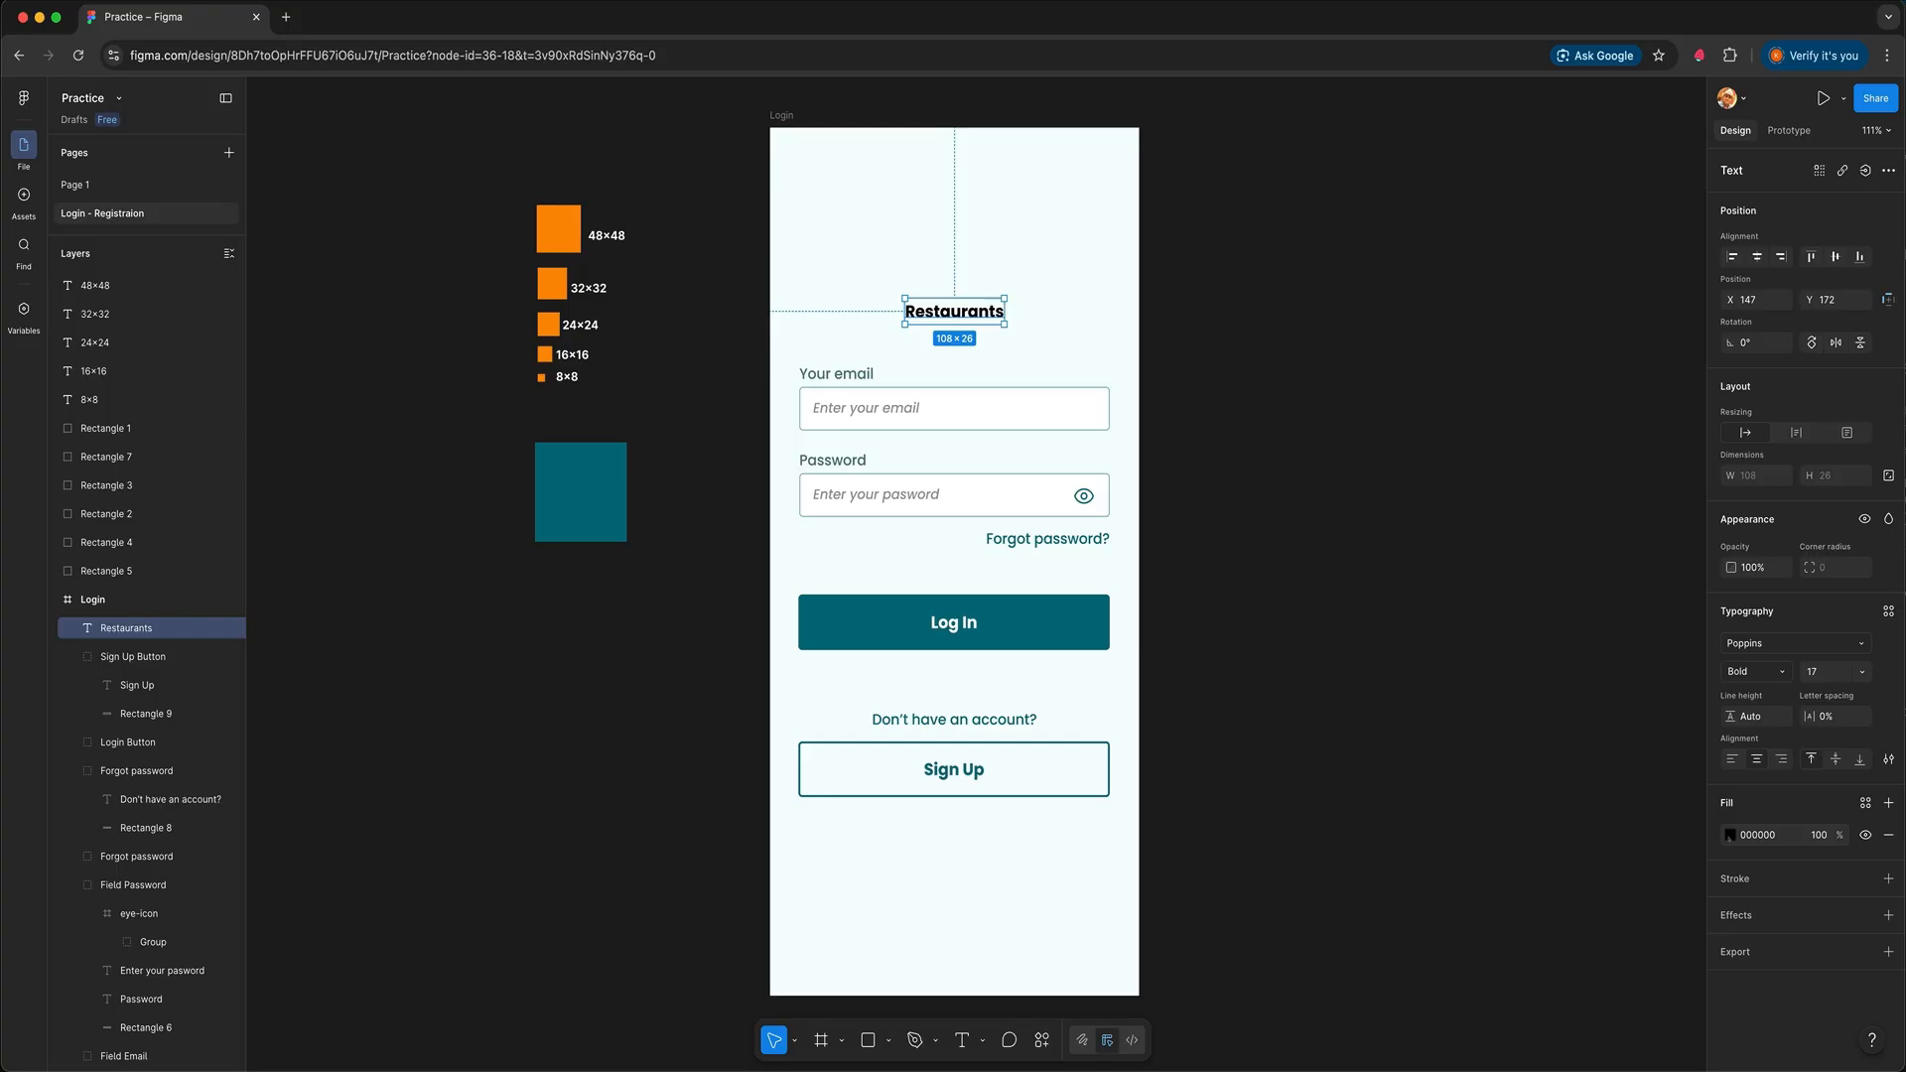
Recolor the Restaurants heading by sampling the teal square beside the Login frame
click(1730, 835)
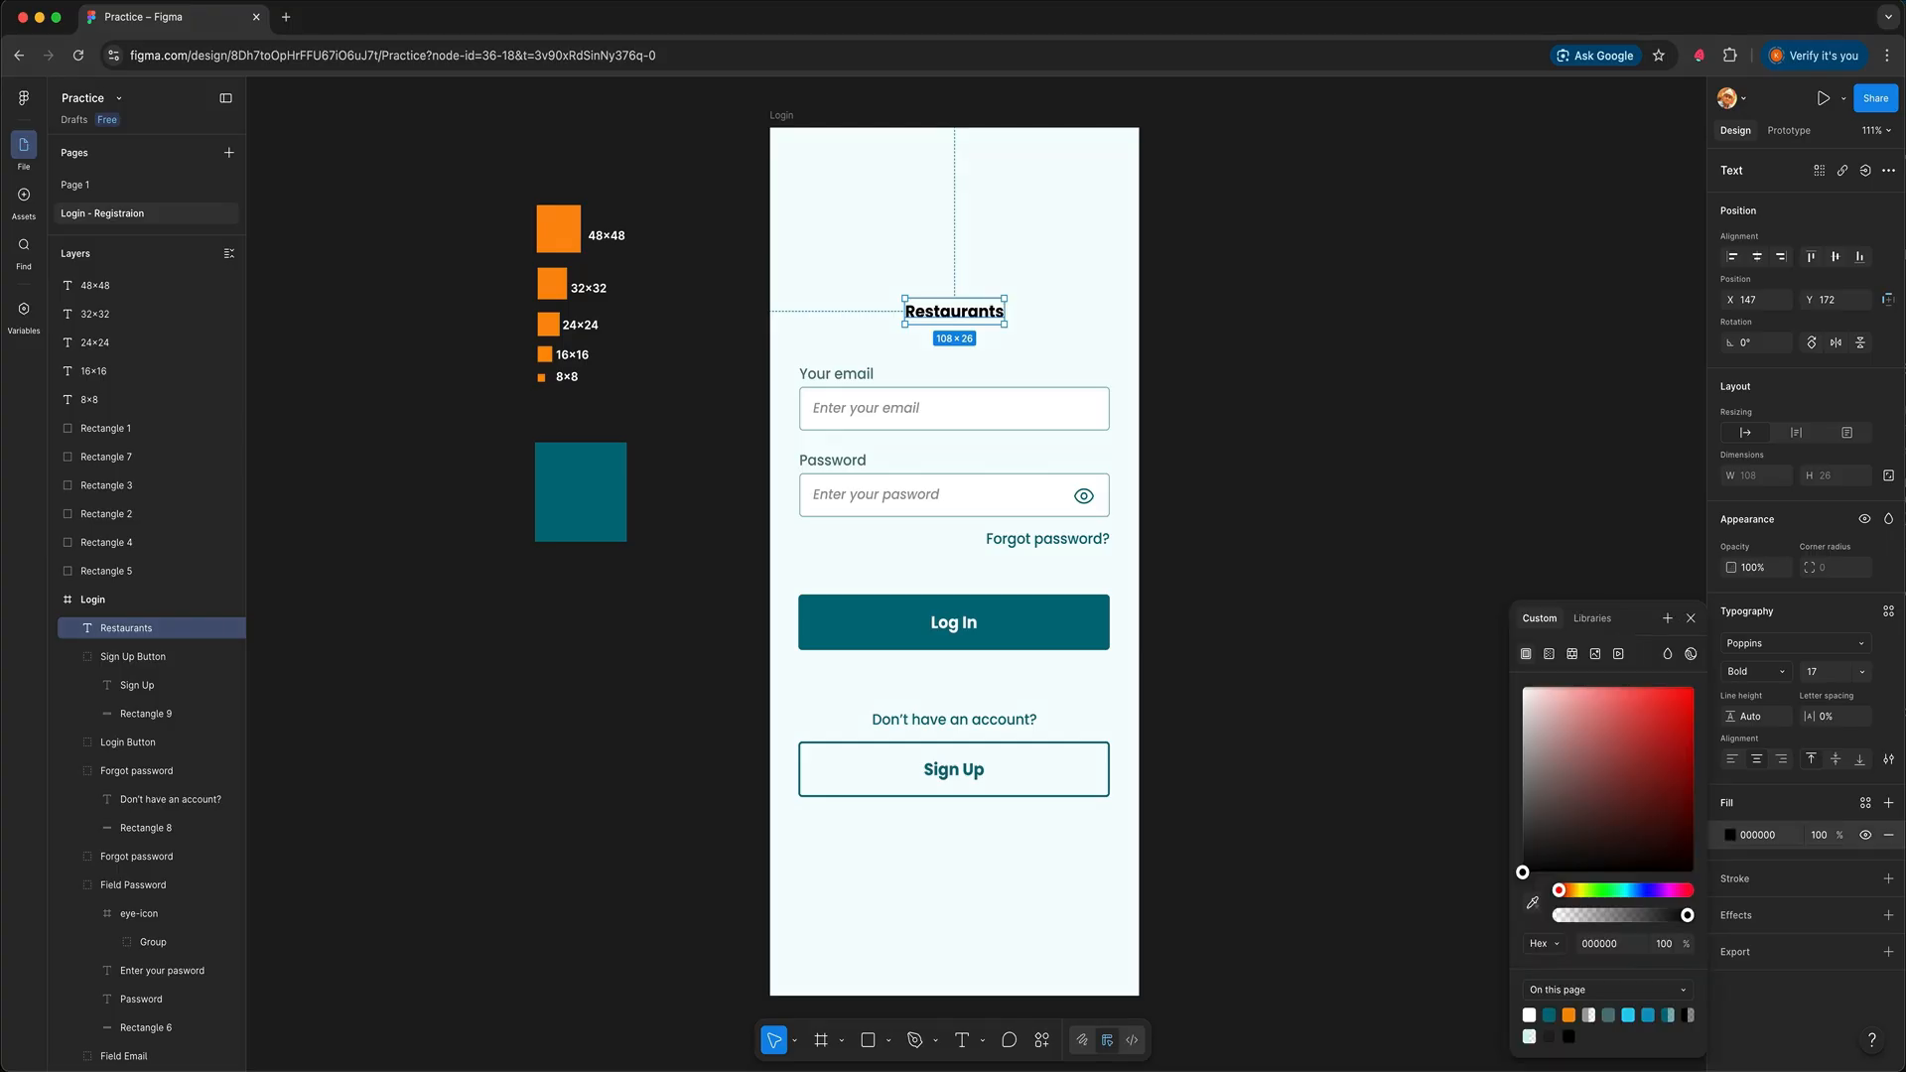
click(1532, 902)
click(579, 473)
click(720, 384)
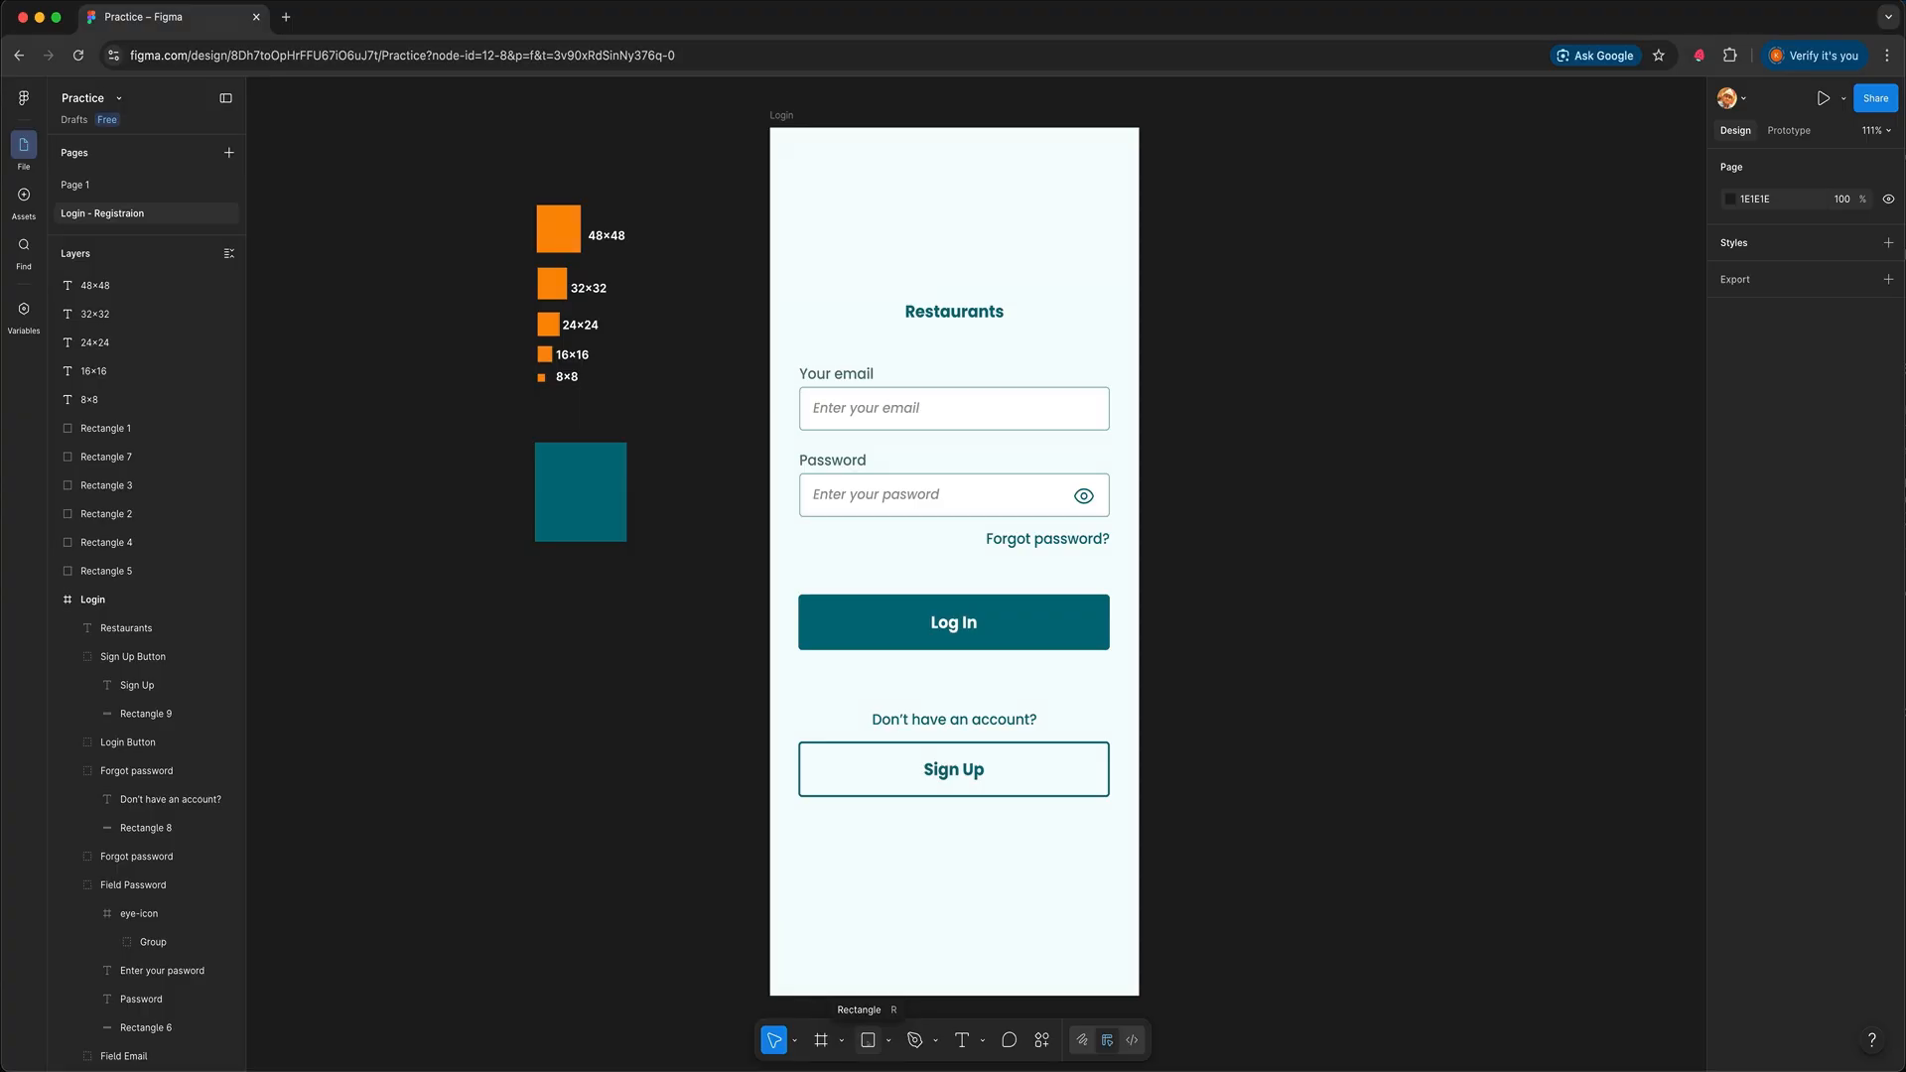
Draw a square about 92 × 92 above the Restaurants heading and centre it horizontally at X 155, Y 74
click(867, 1039)
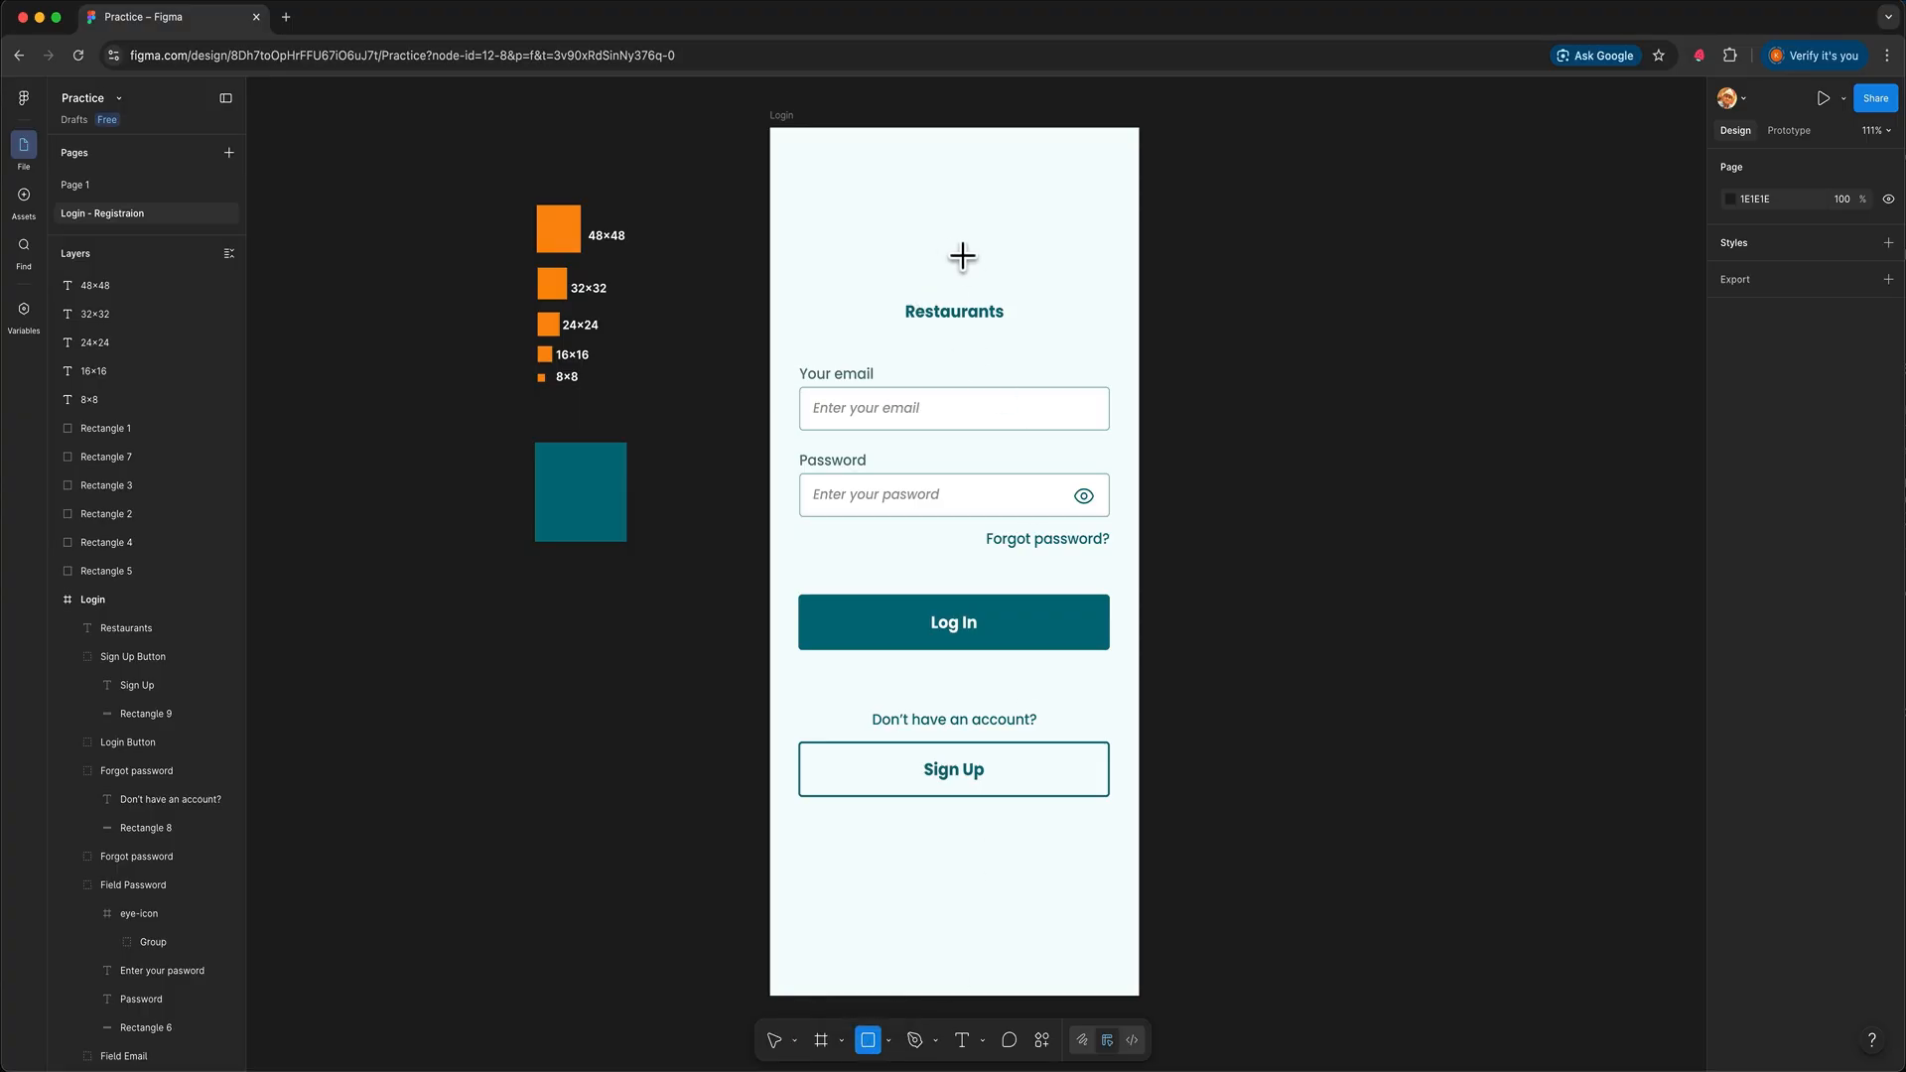
drag(908, 205, 973, 276)
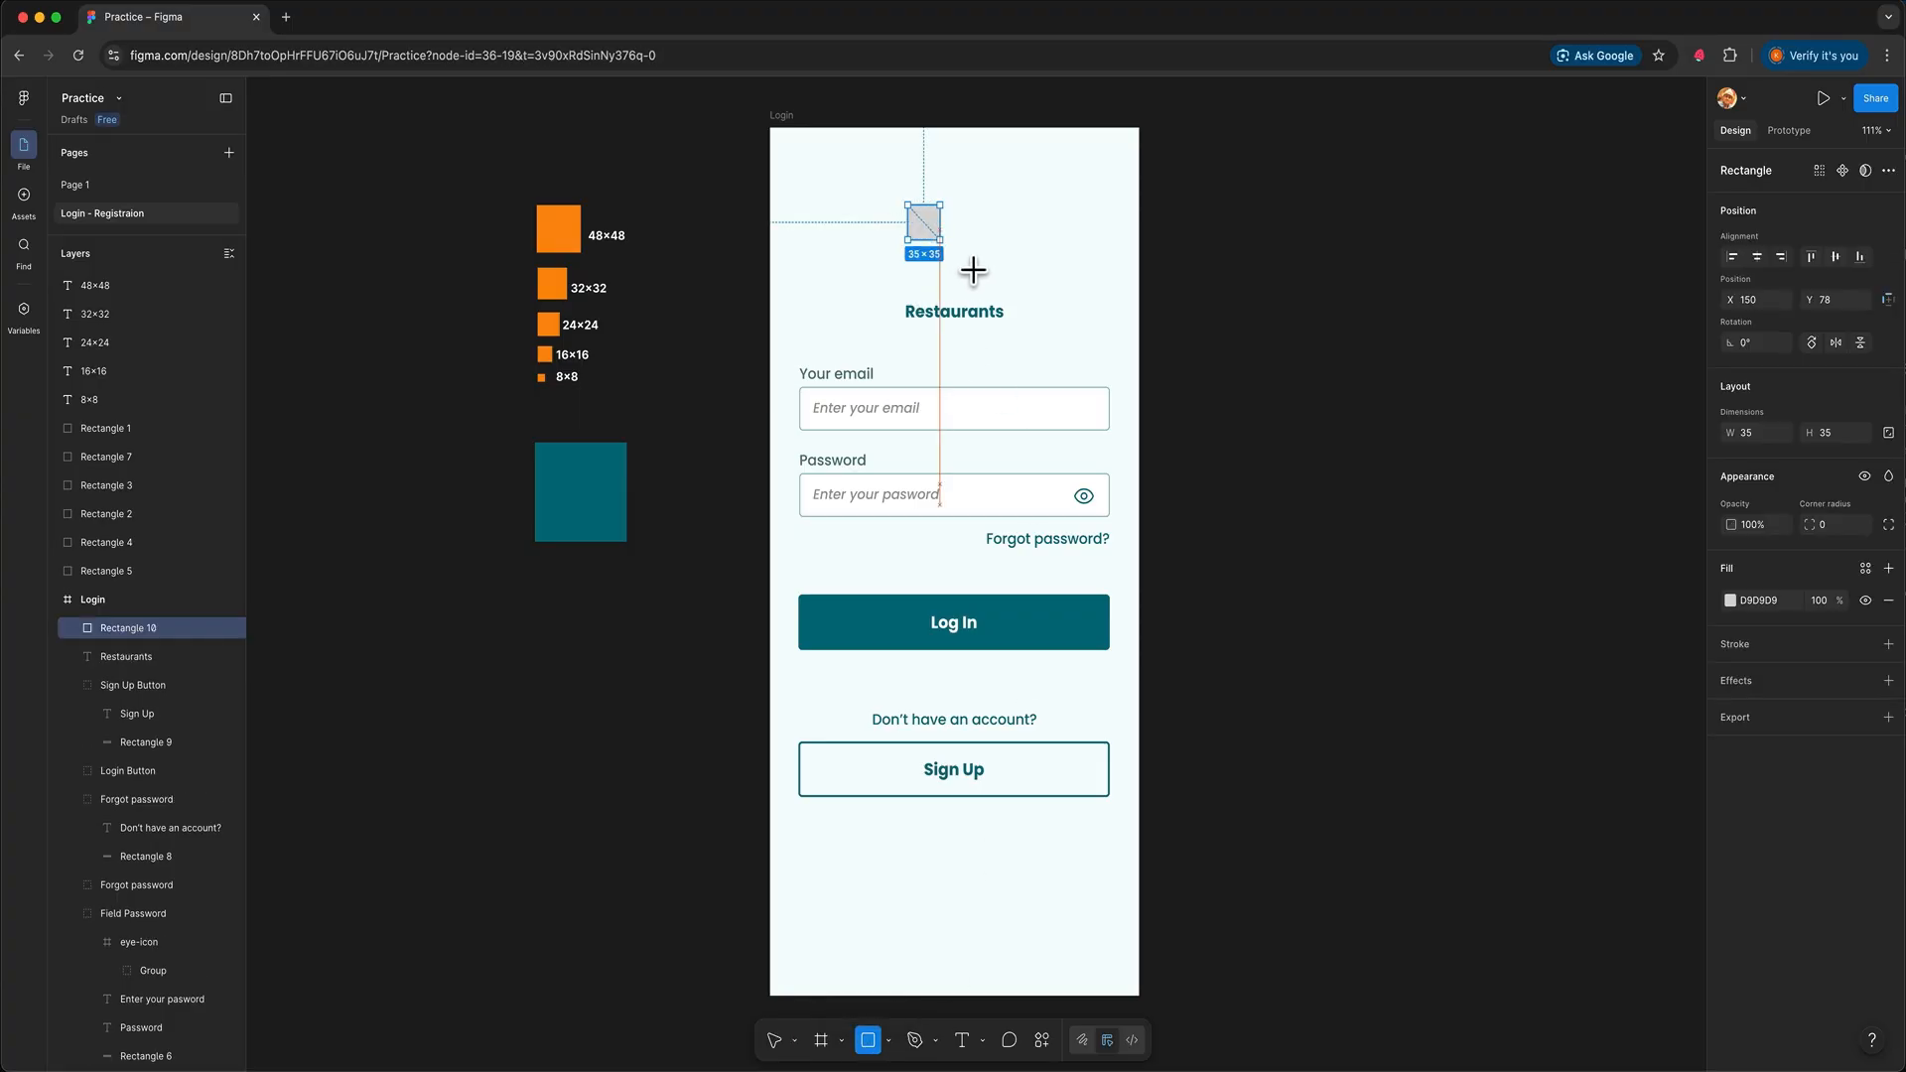
key(v)
click(1026, 272)
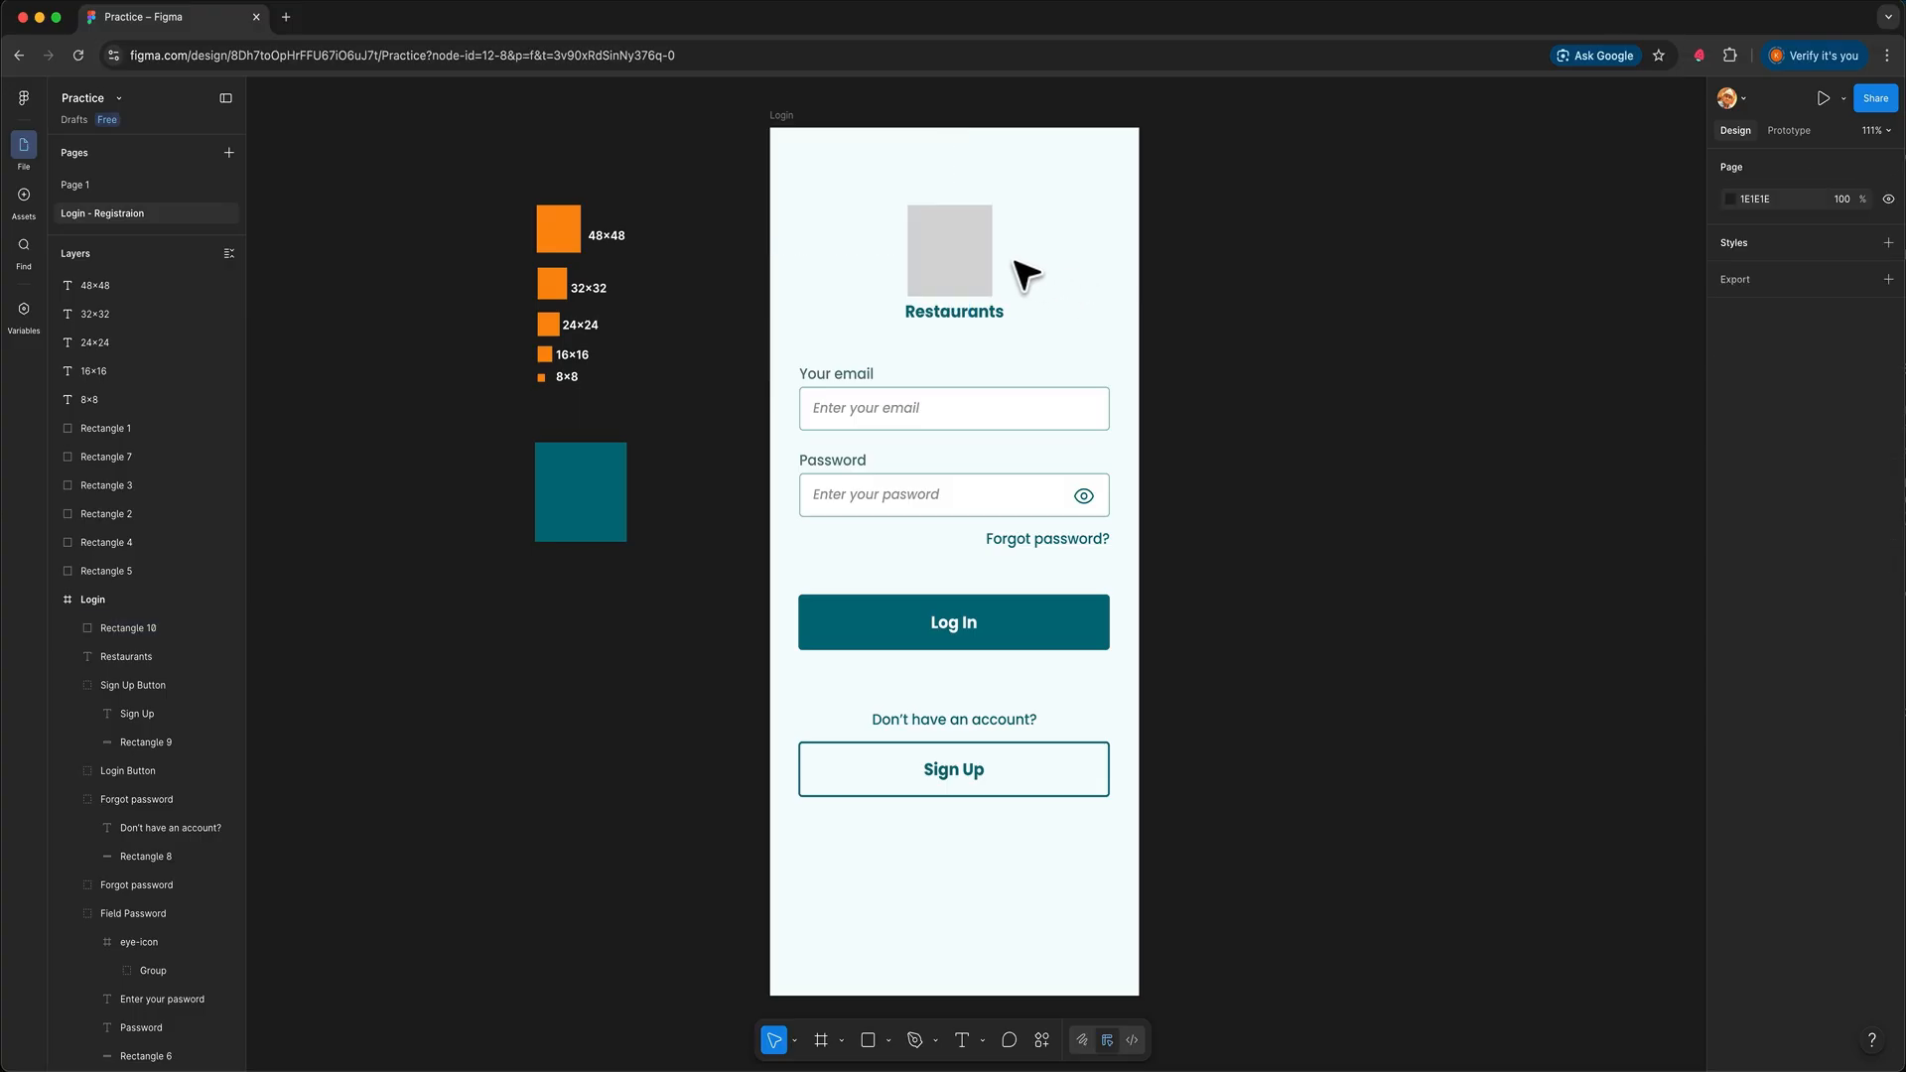
drag(955, 250, 960, 246)
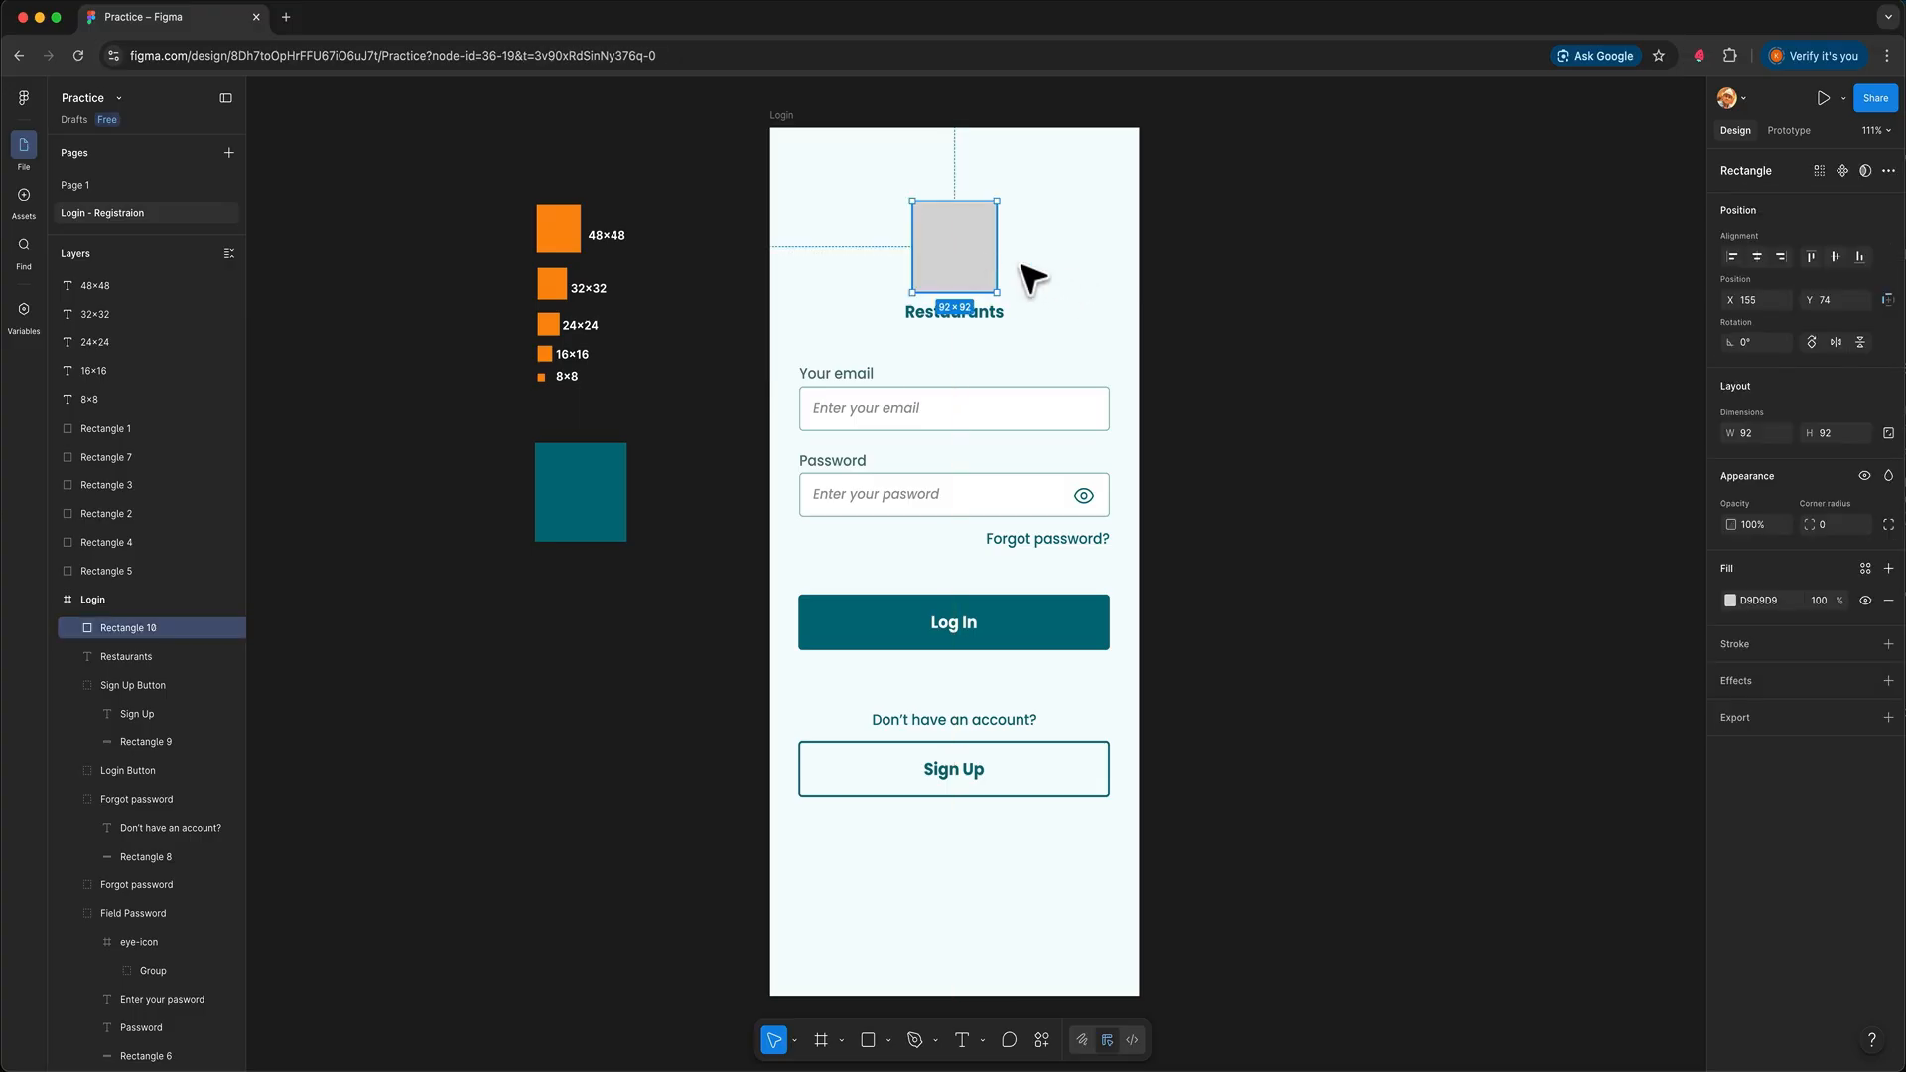
Resize the square to 80 × 80 with its aspect ratio locked, and move it to X 163, Y 87
click(1749, 431)
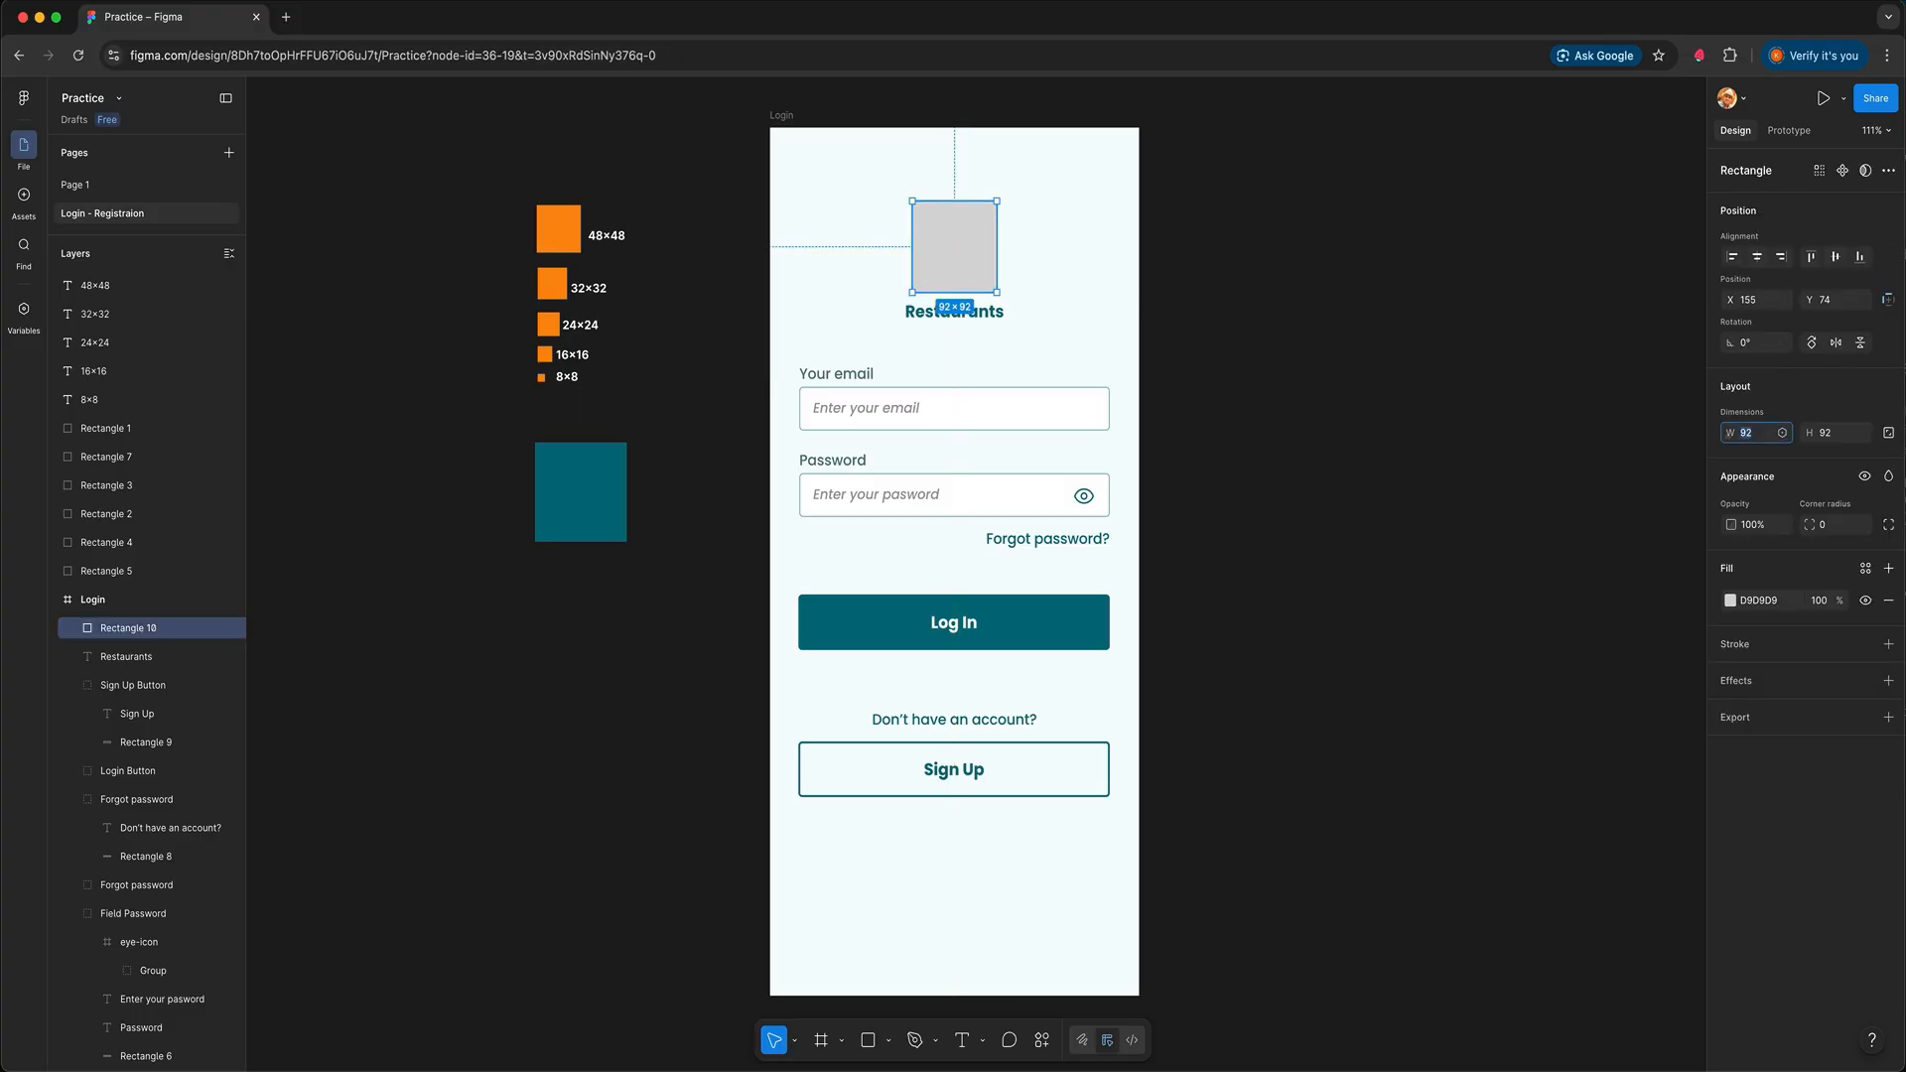
text(80)
key(Tab)
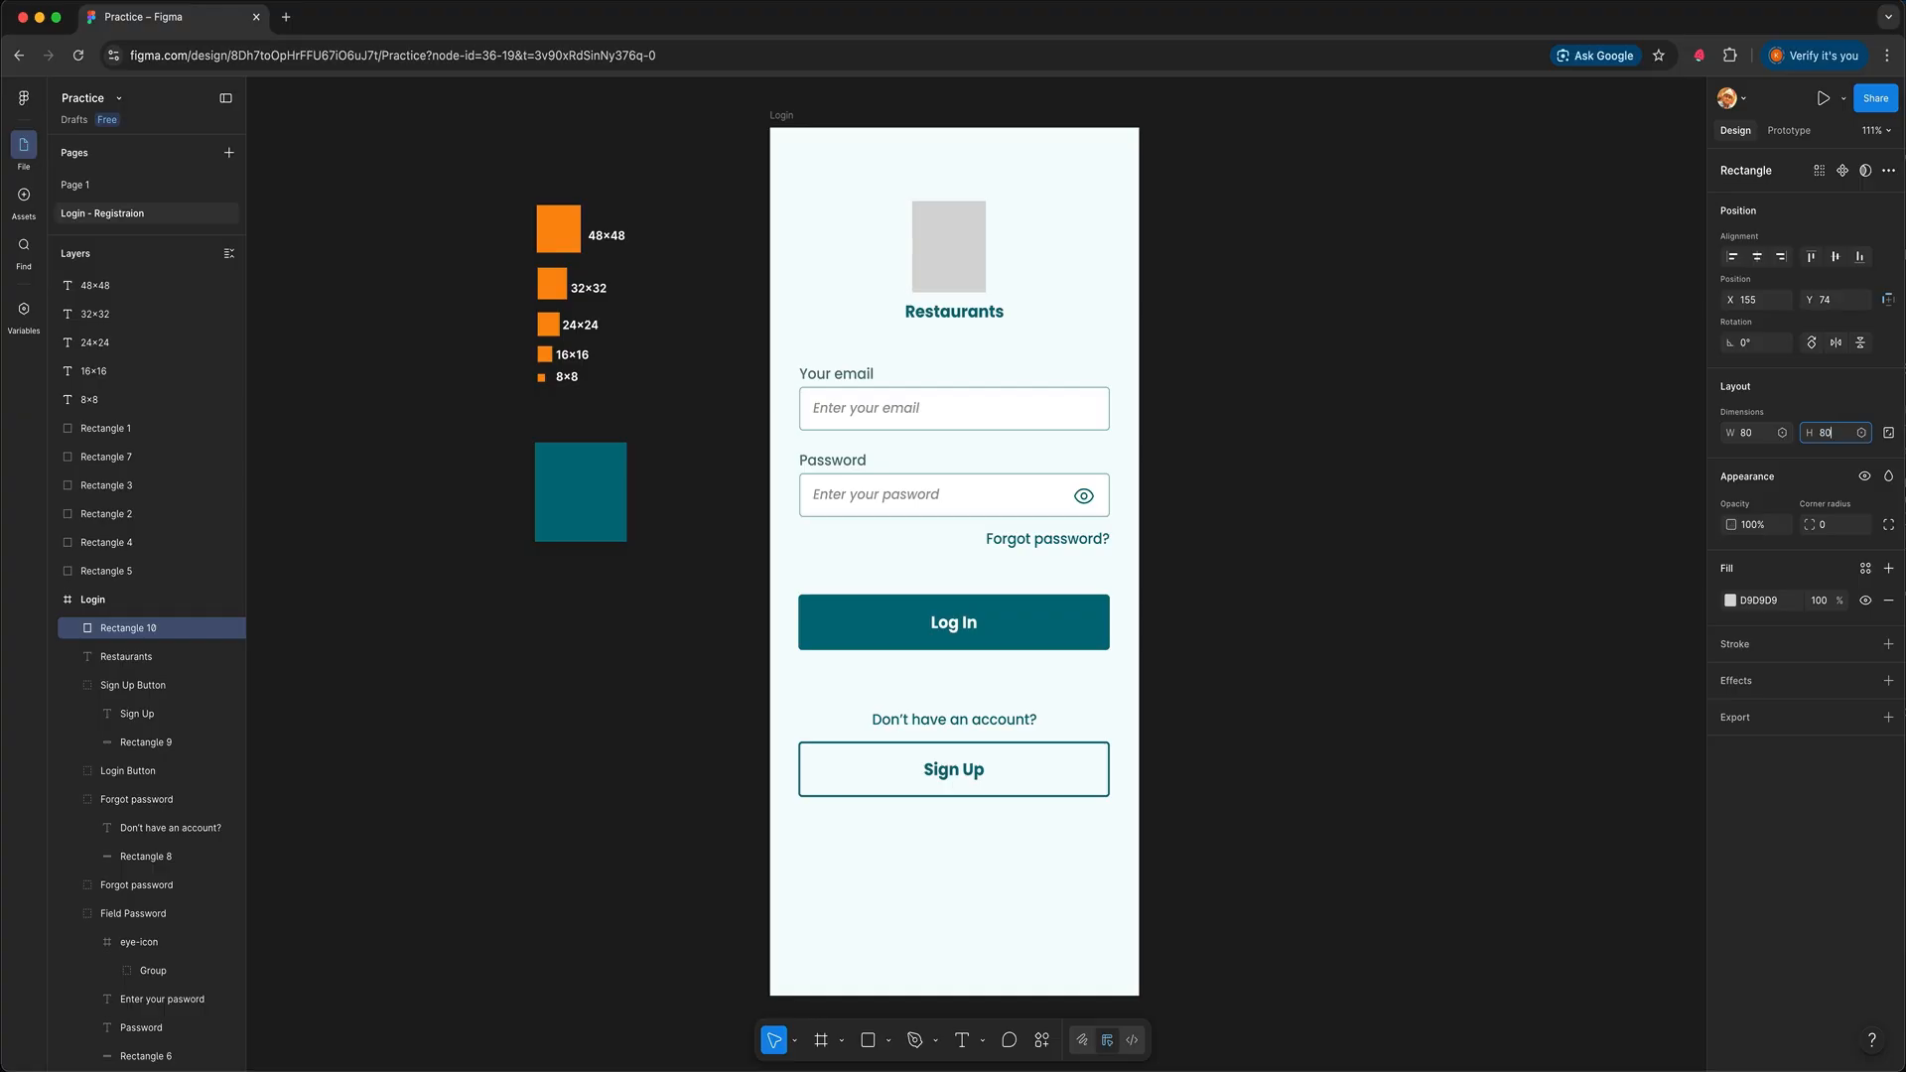
text(80)
key(Return)
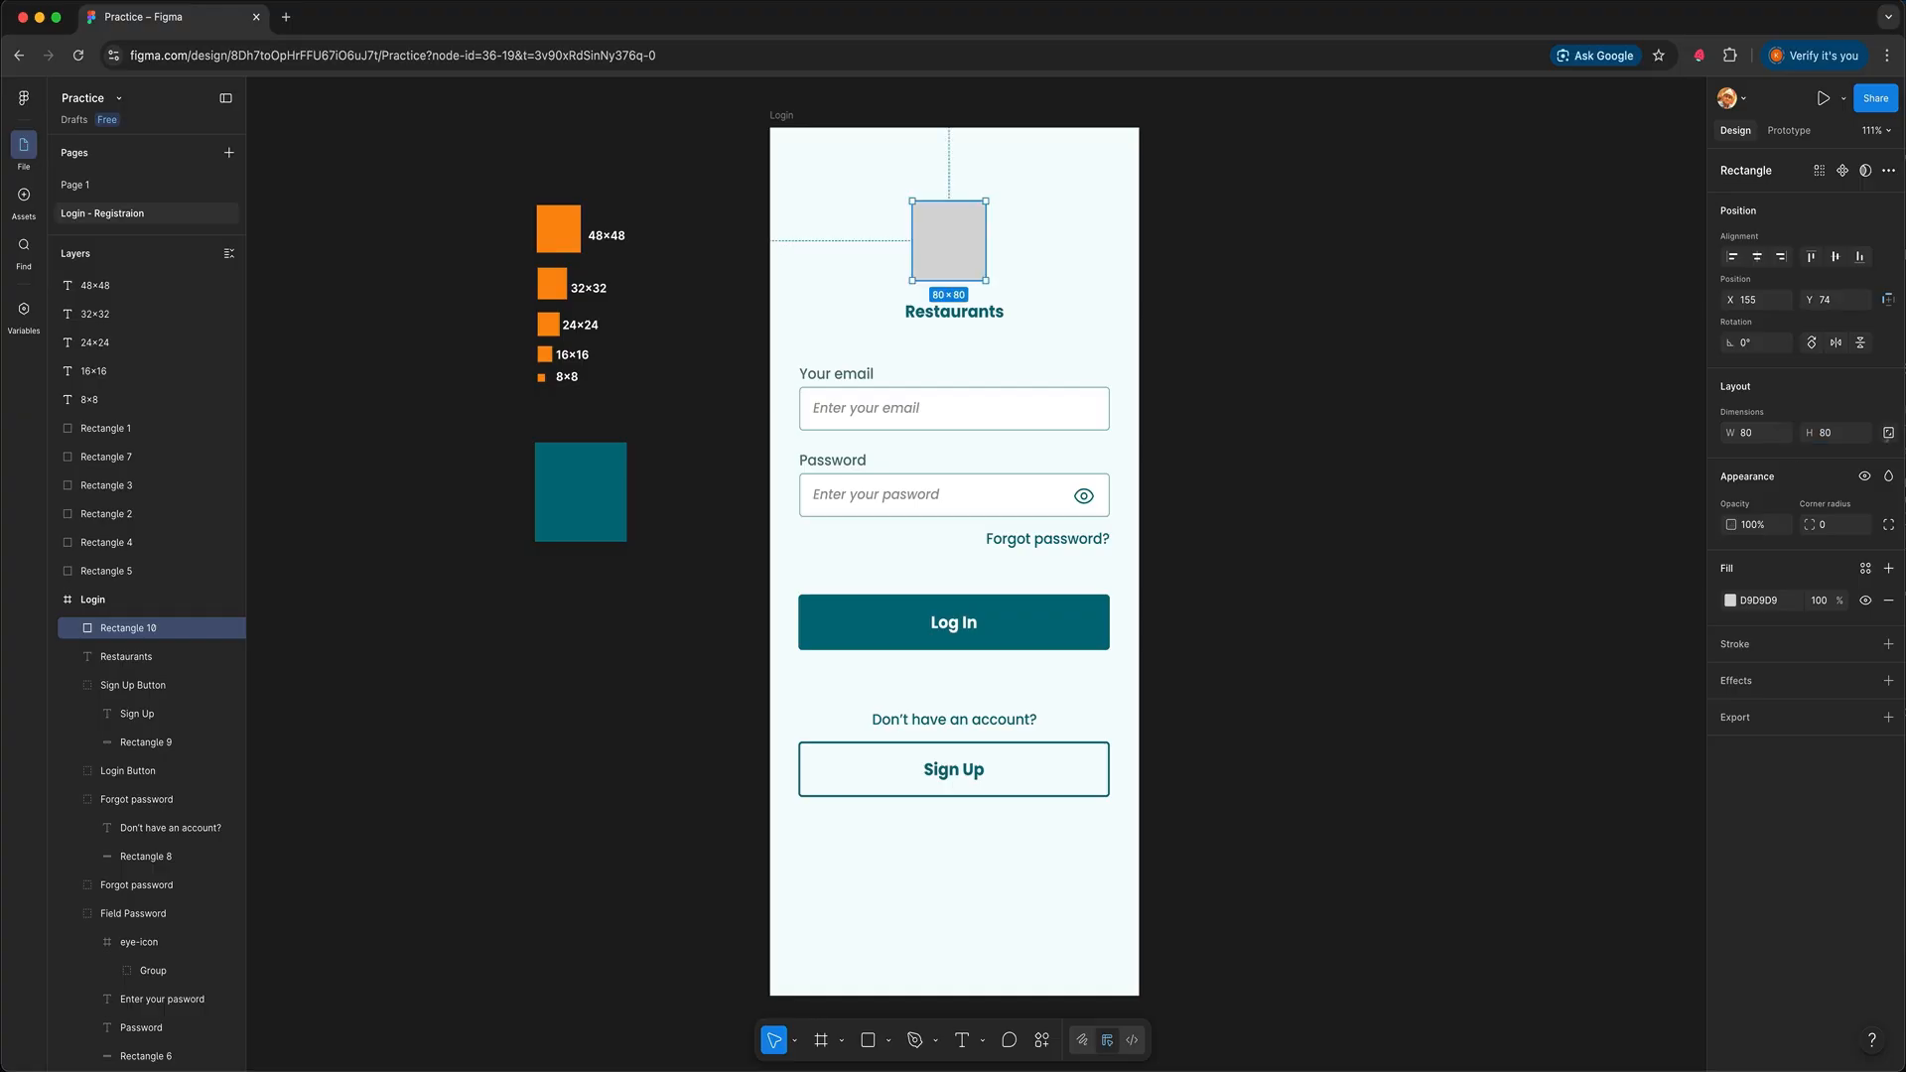
click(1888, 433)
click(1076, 297)
drag(971, 262, 990, 283)
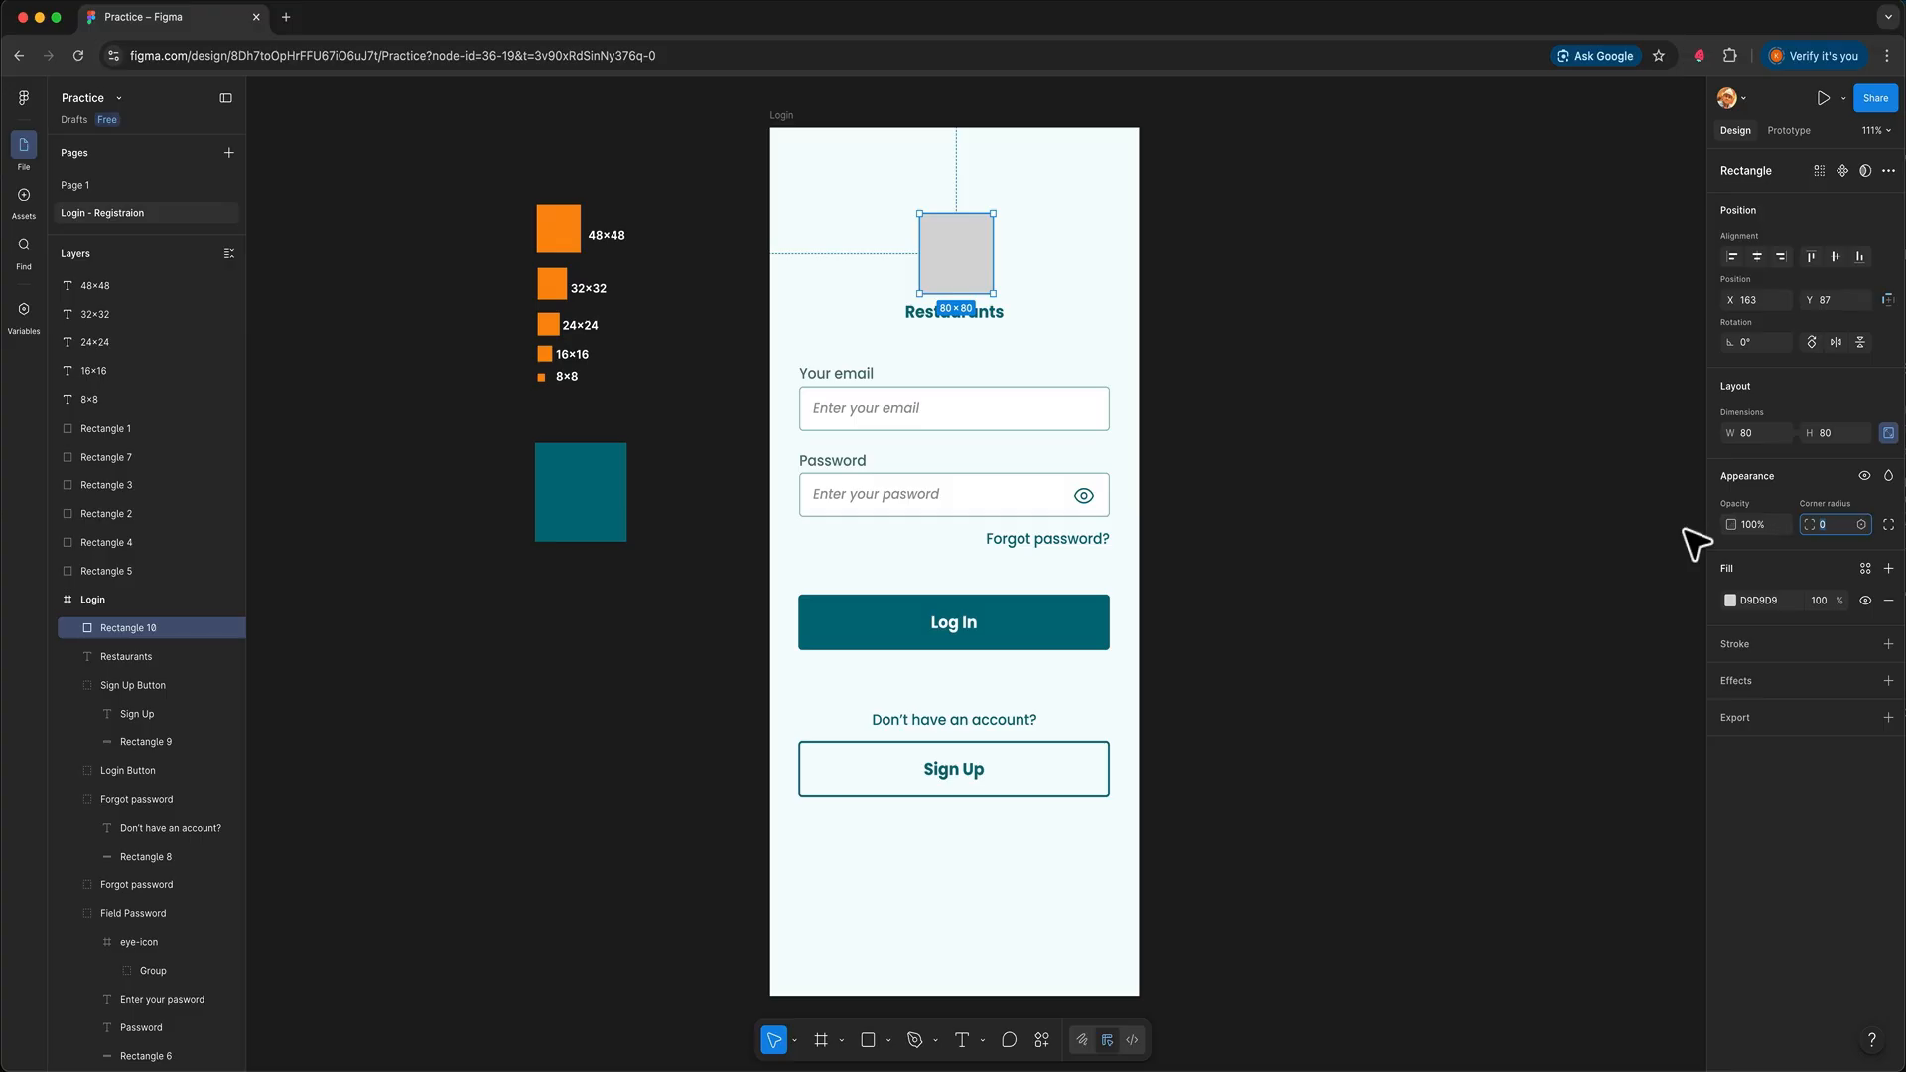
Set the corner radius of the square above the Restaurants heading to 23
text(23)
key(Return)
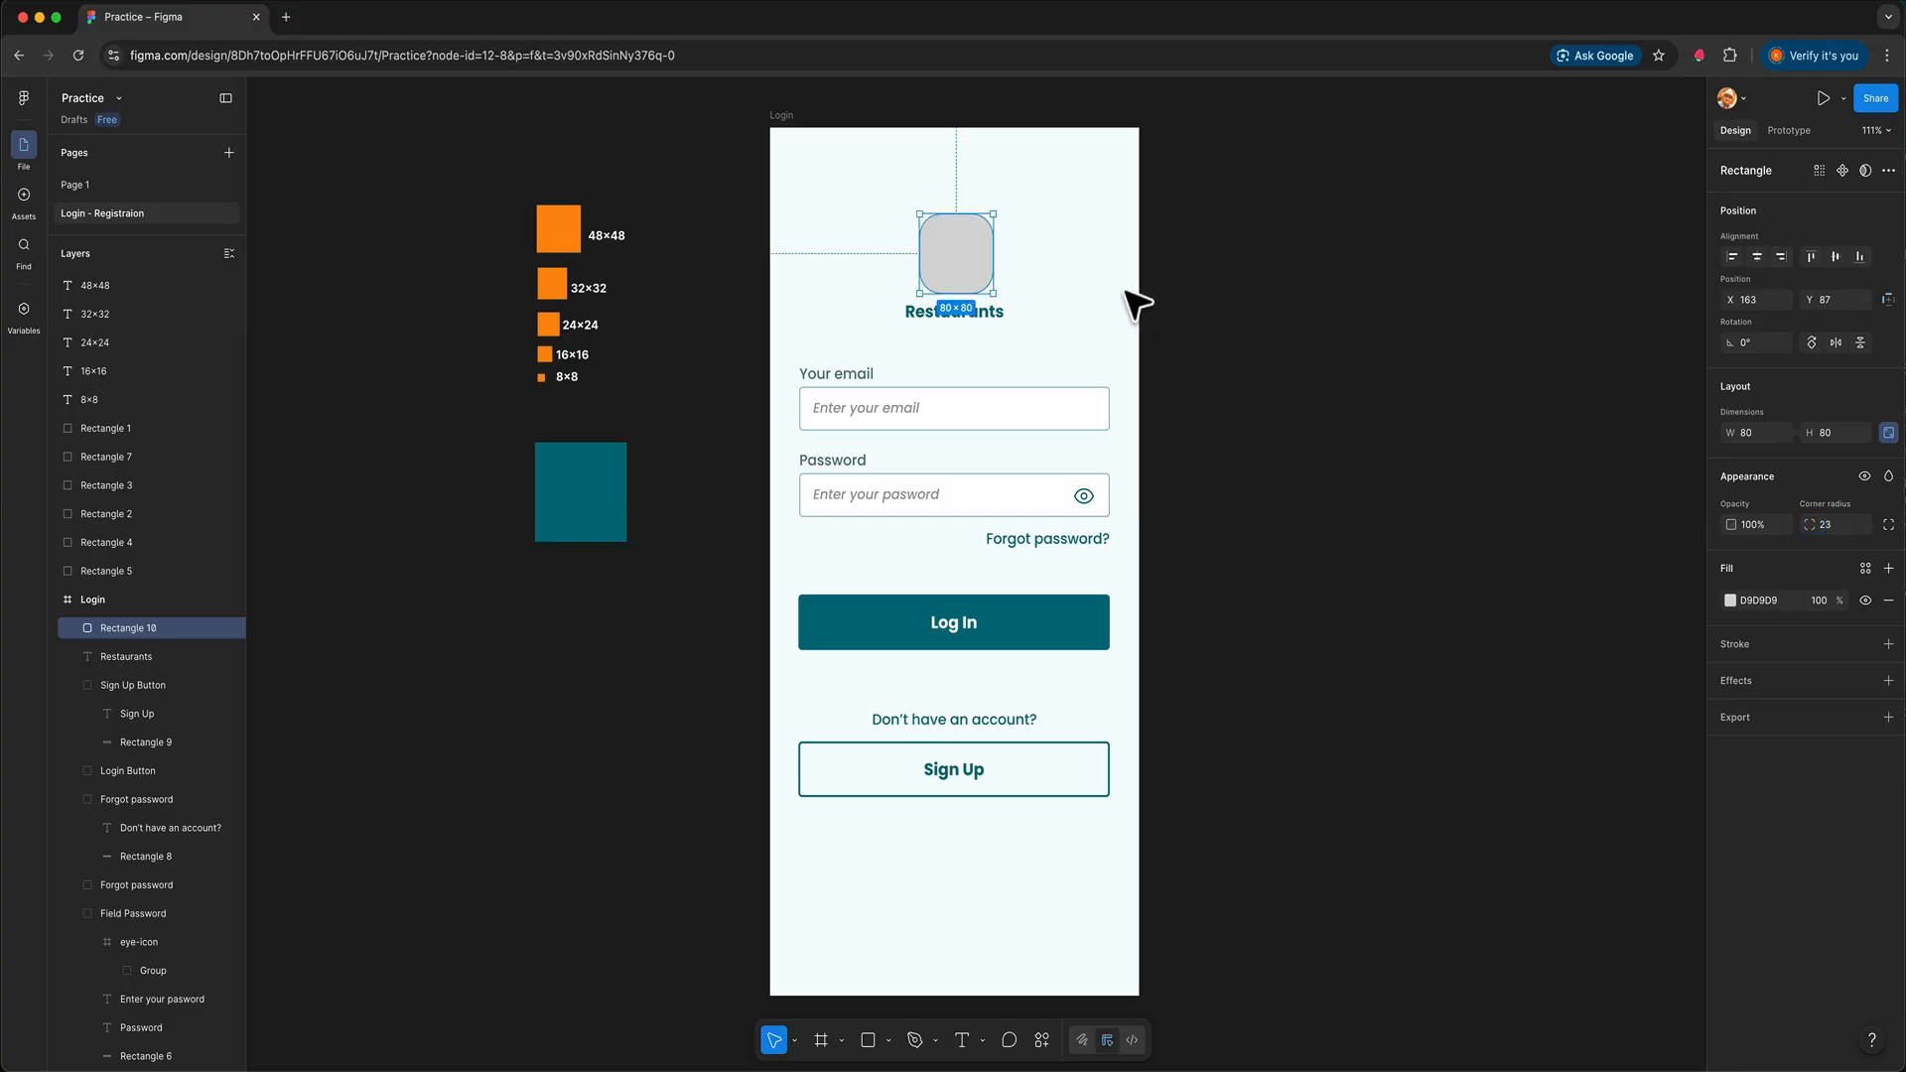
click(1092, 307)
Fill the rounded square by sampling the teal square beside the Login frame
click(980, 266)
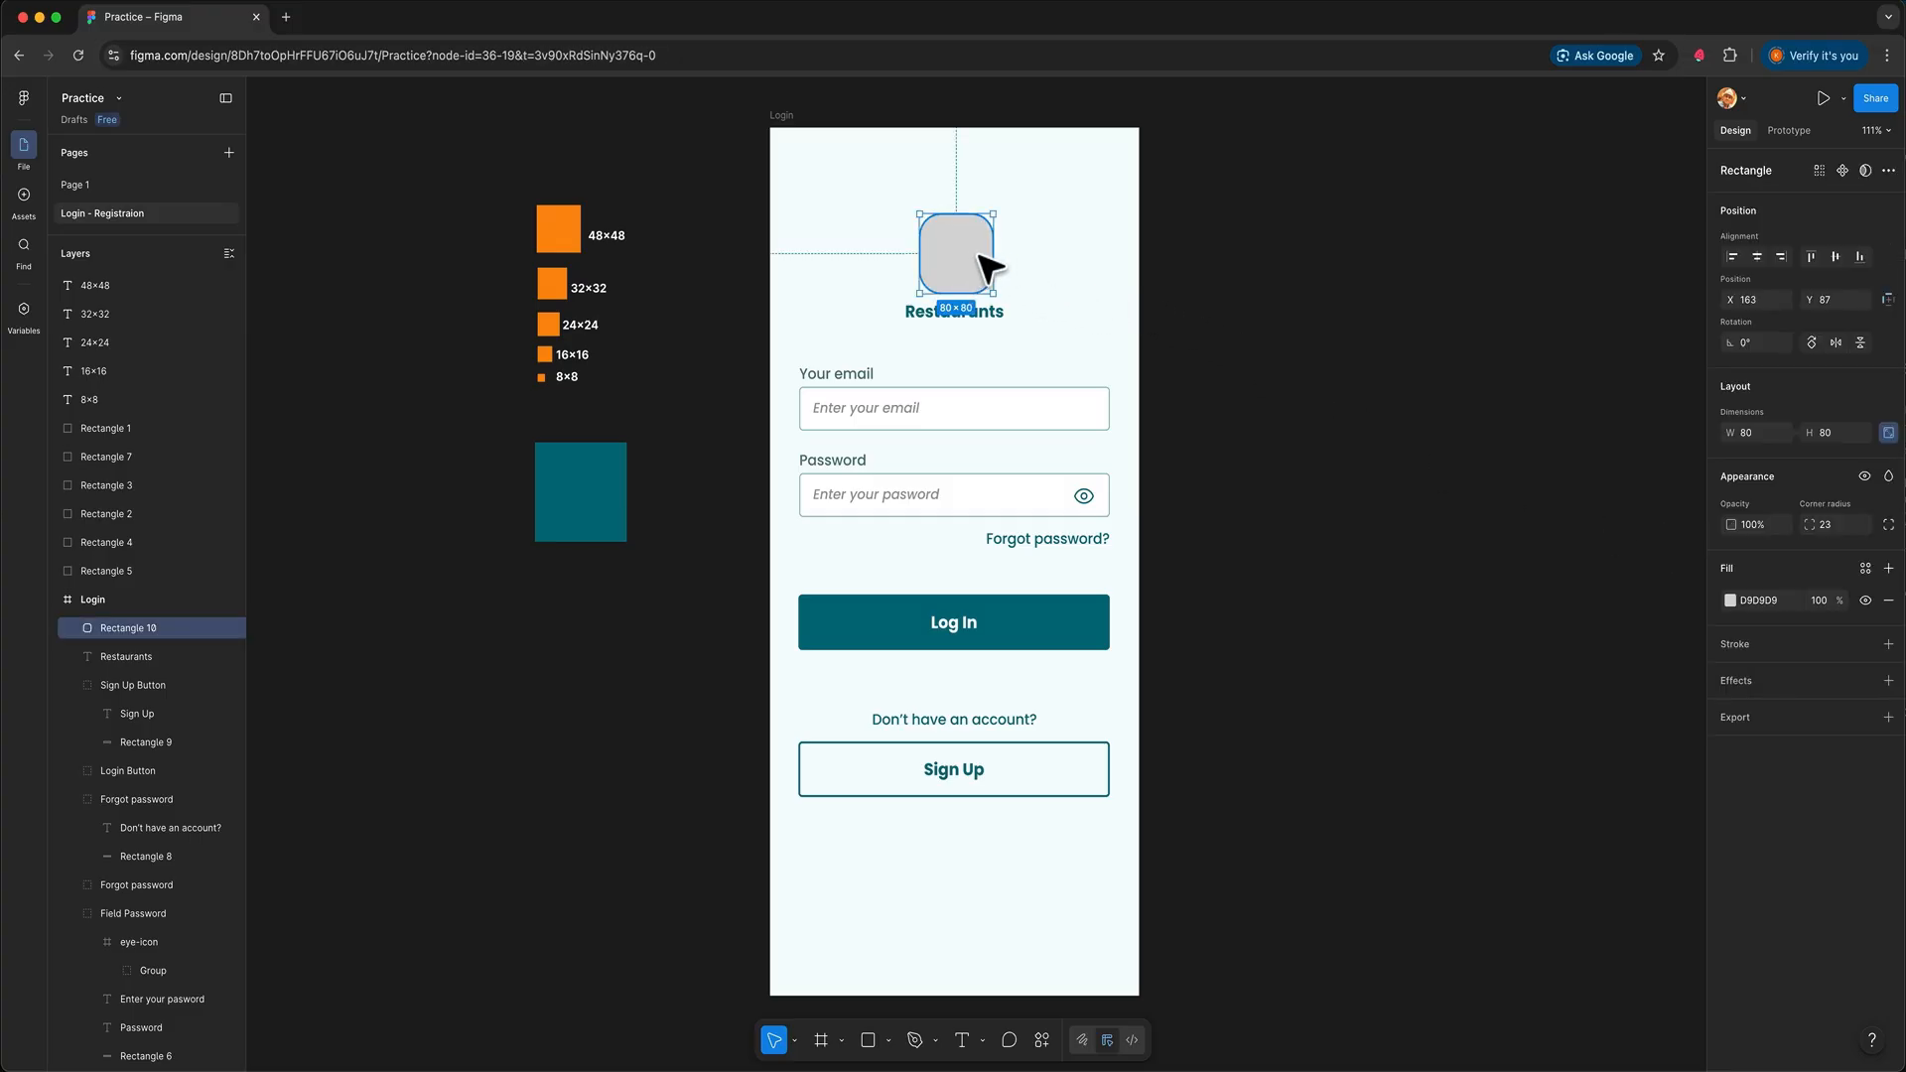
click(1729, 599)
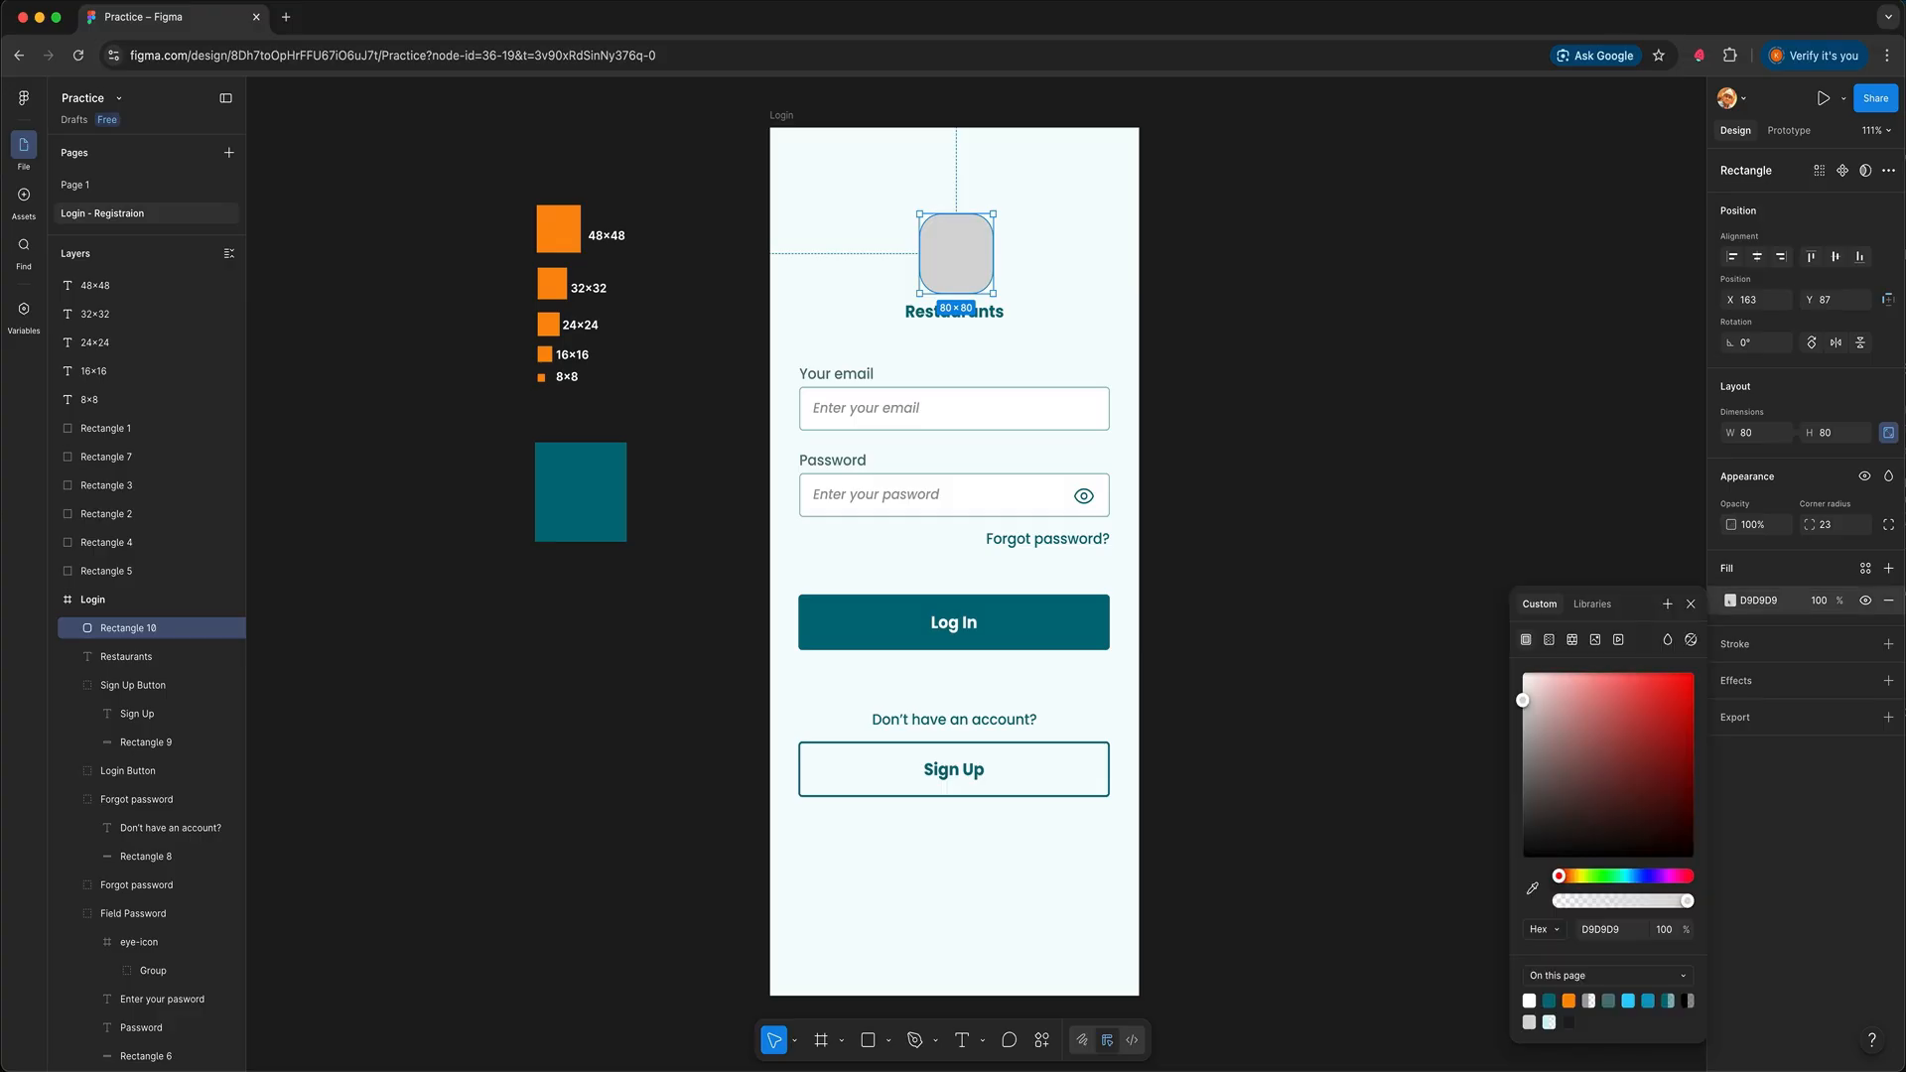
click(1532, 889)
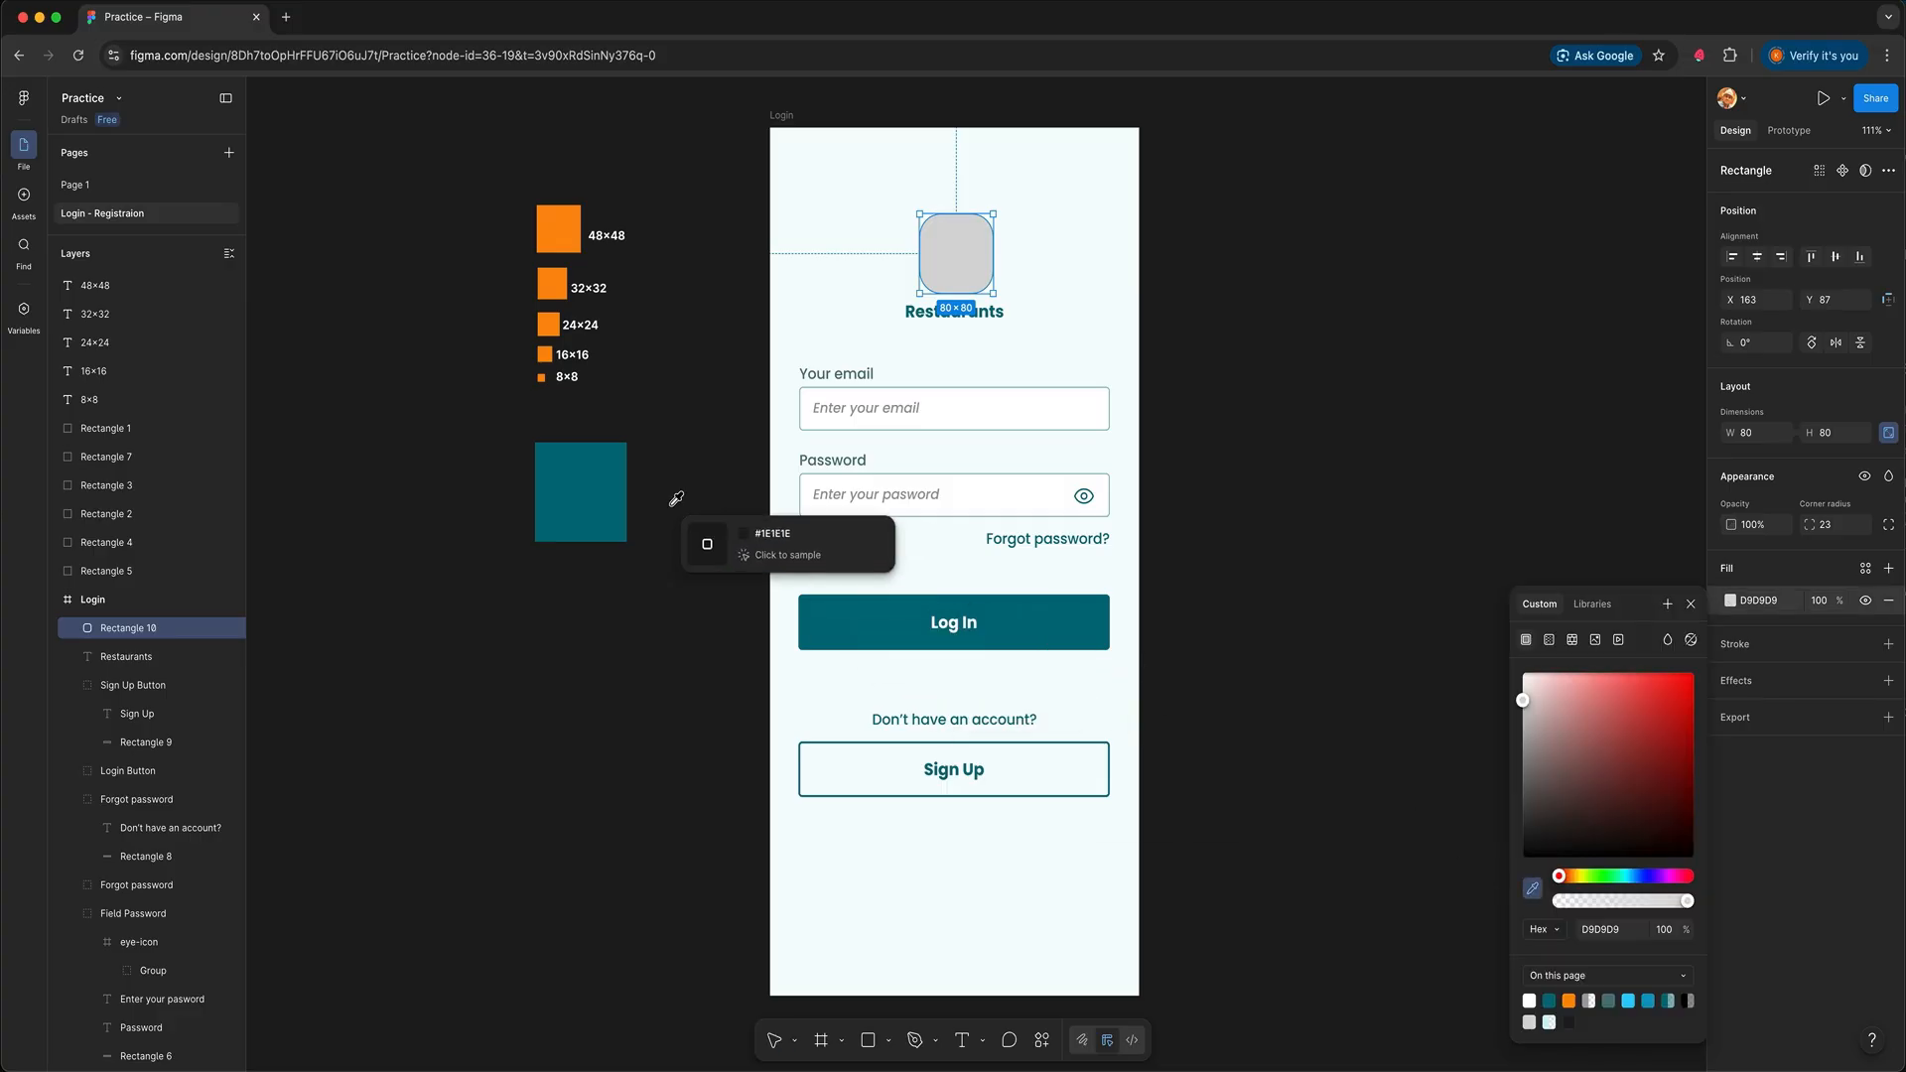
click(601, 512)
click(713, 399)
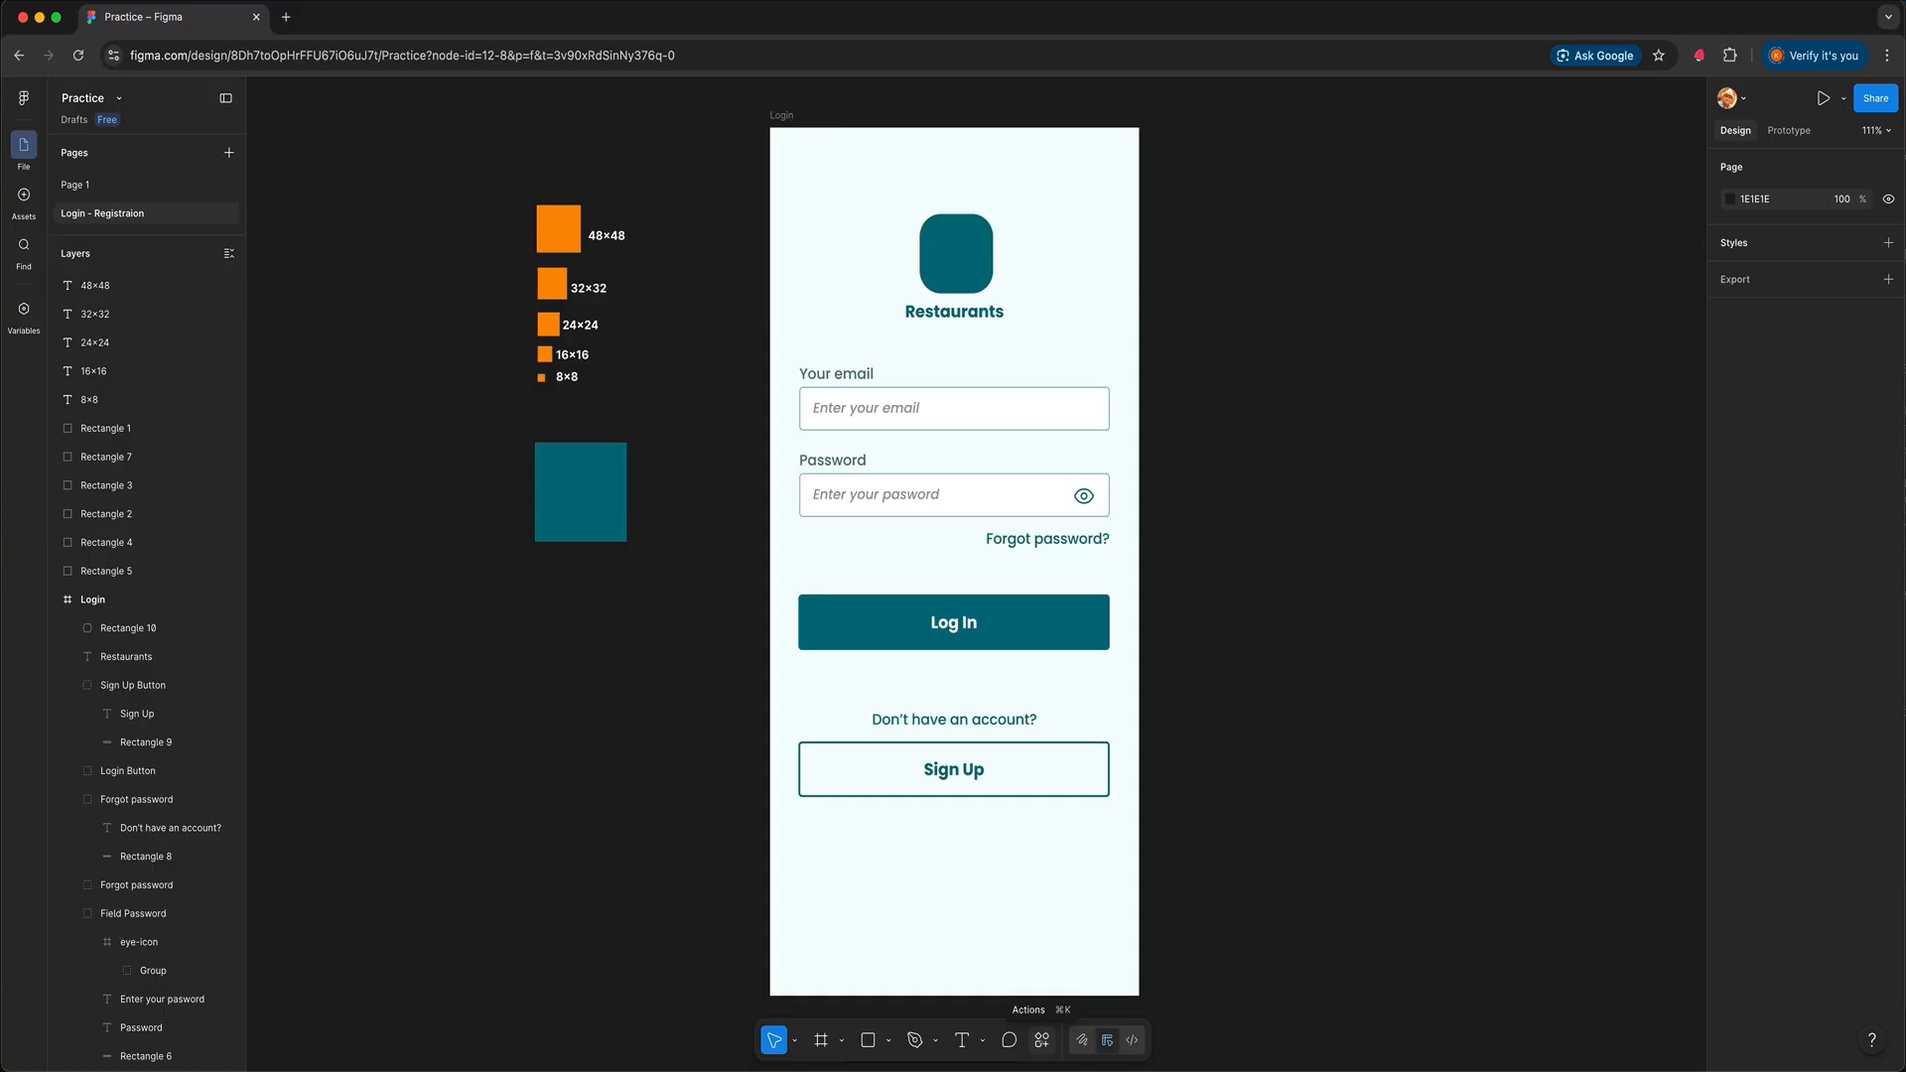
Search the Iconify plugin for "restaurant" icons
click(1042, 1039)
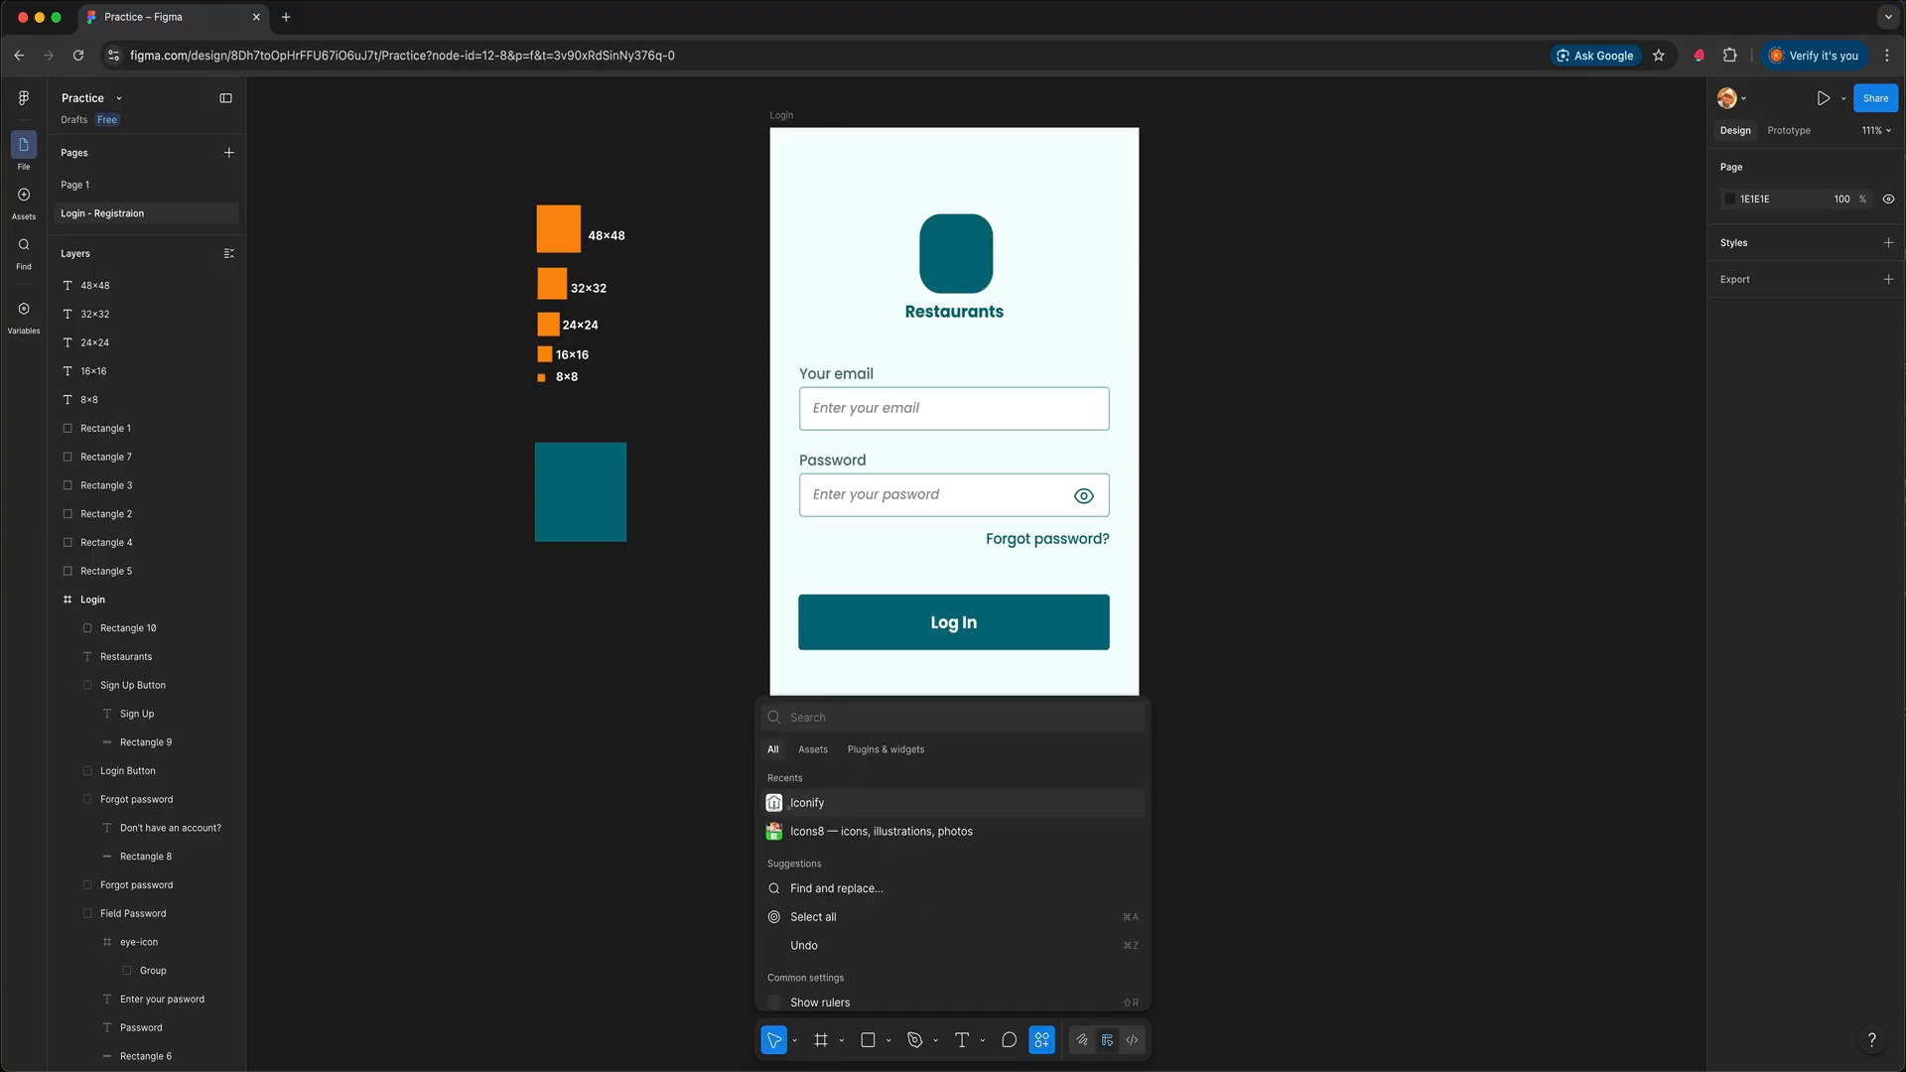
click(806, 804)
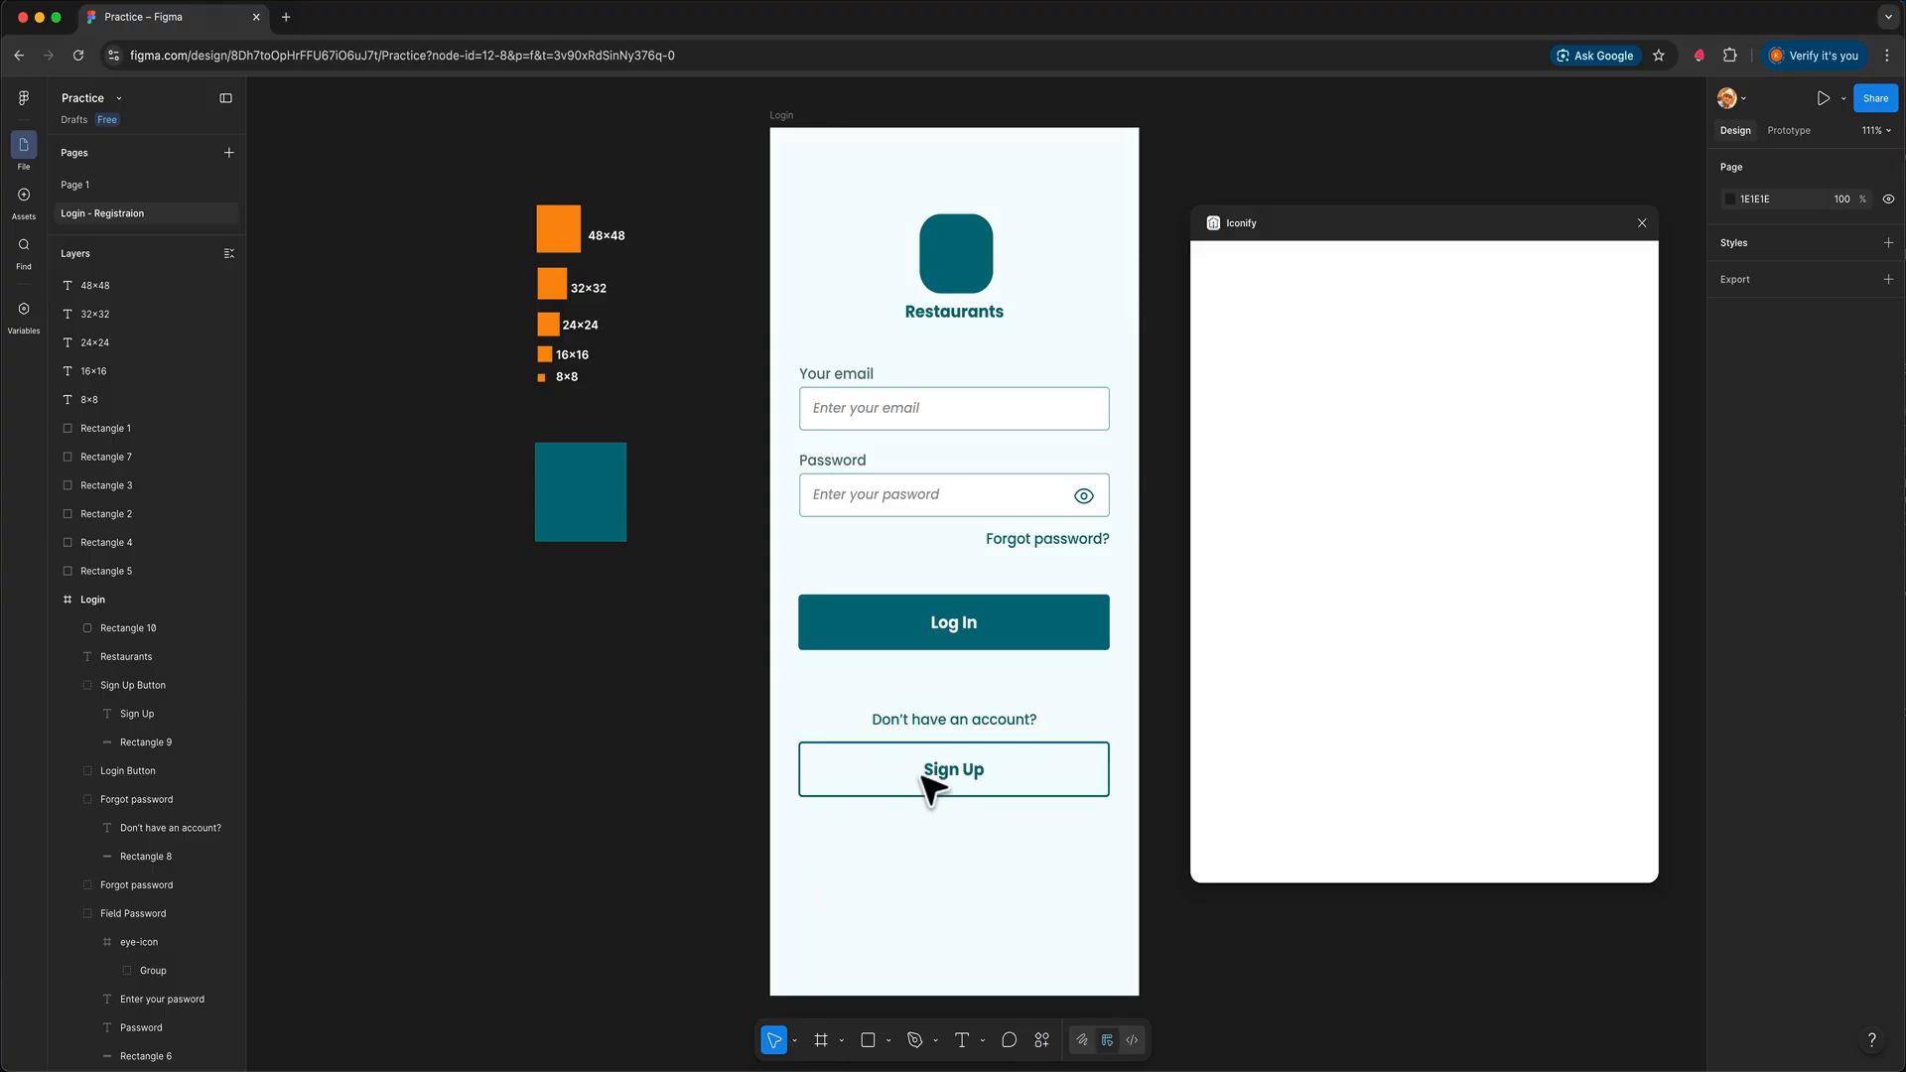
click(1343, 290)
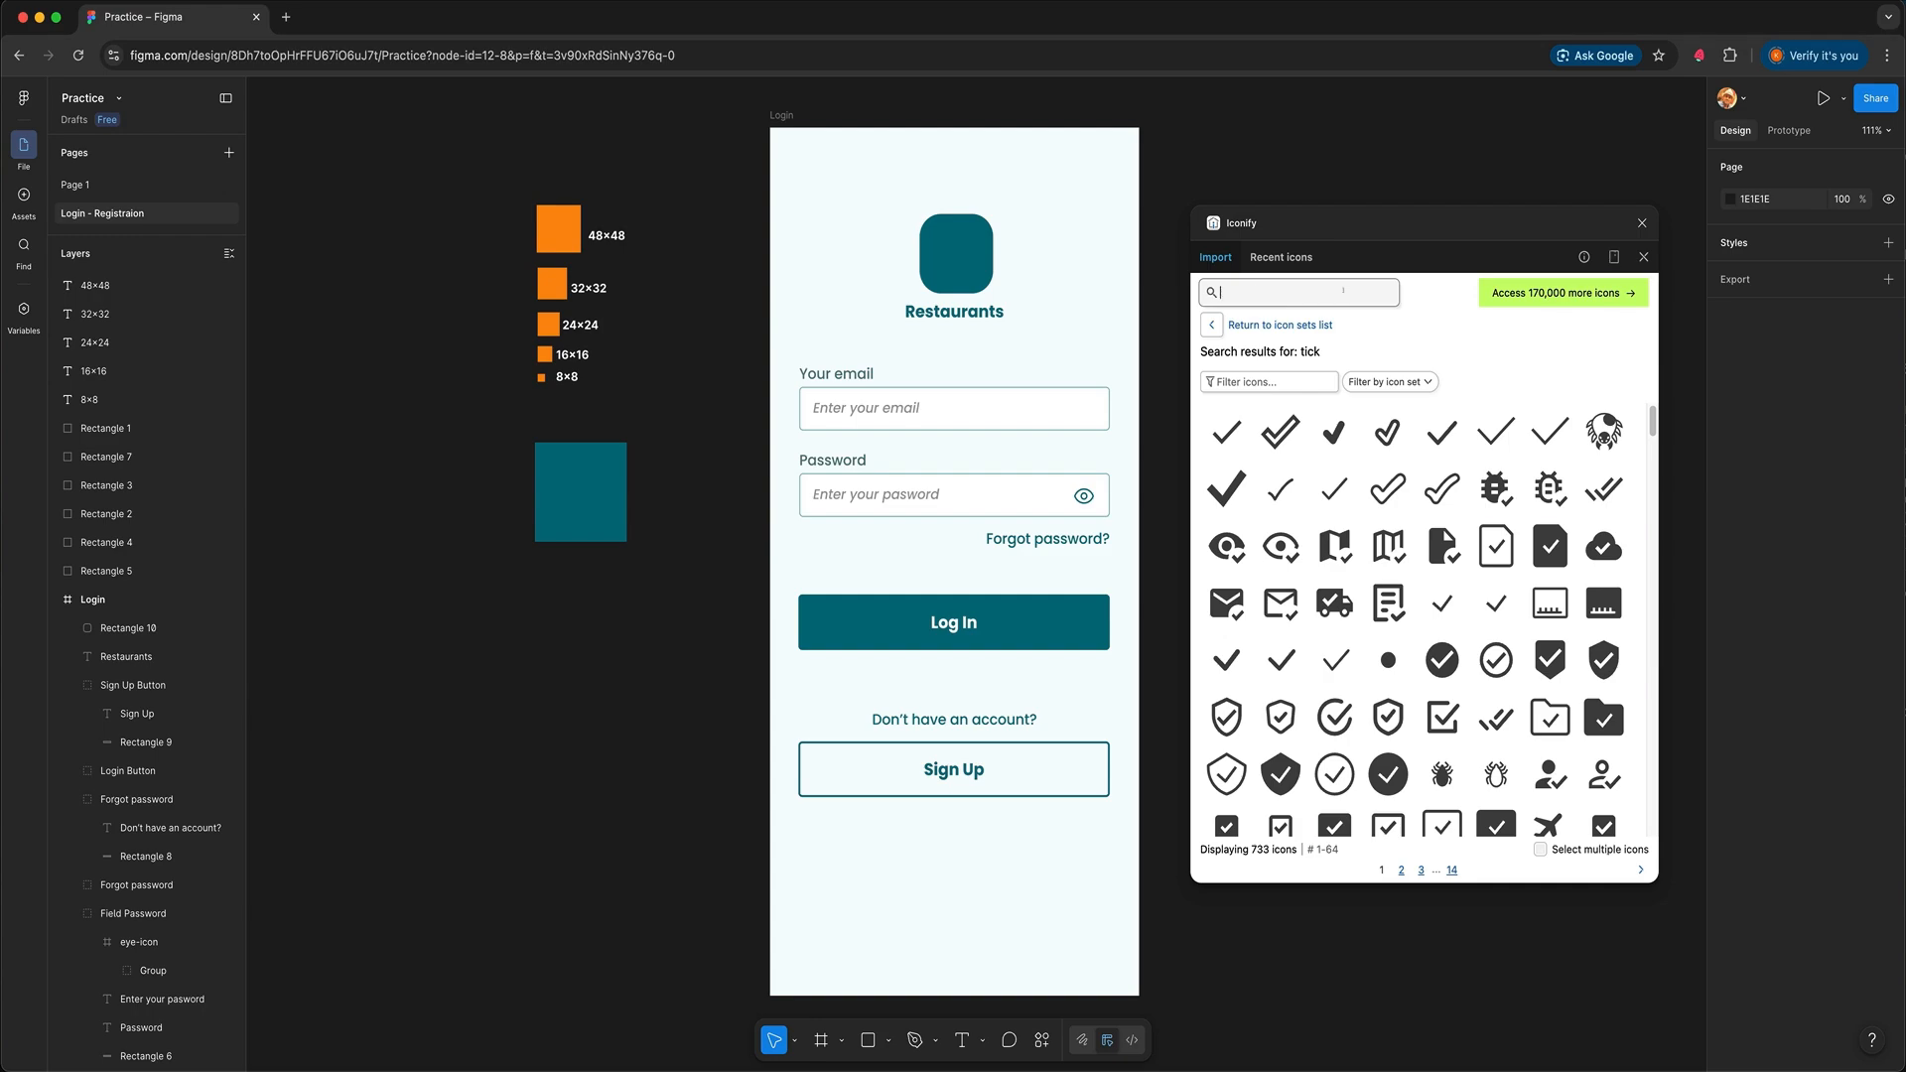
text(restaurant)
key(Return)
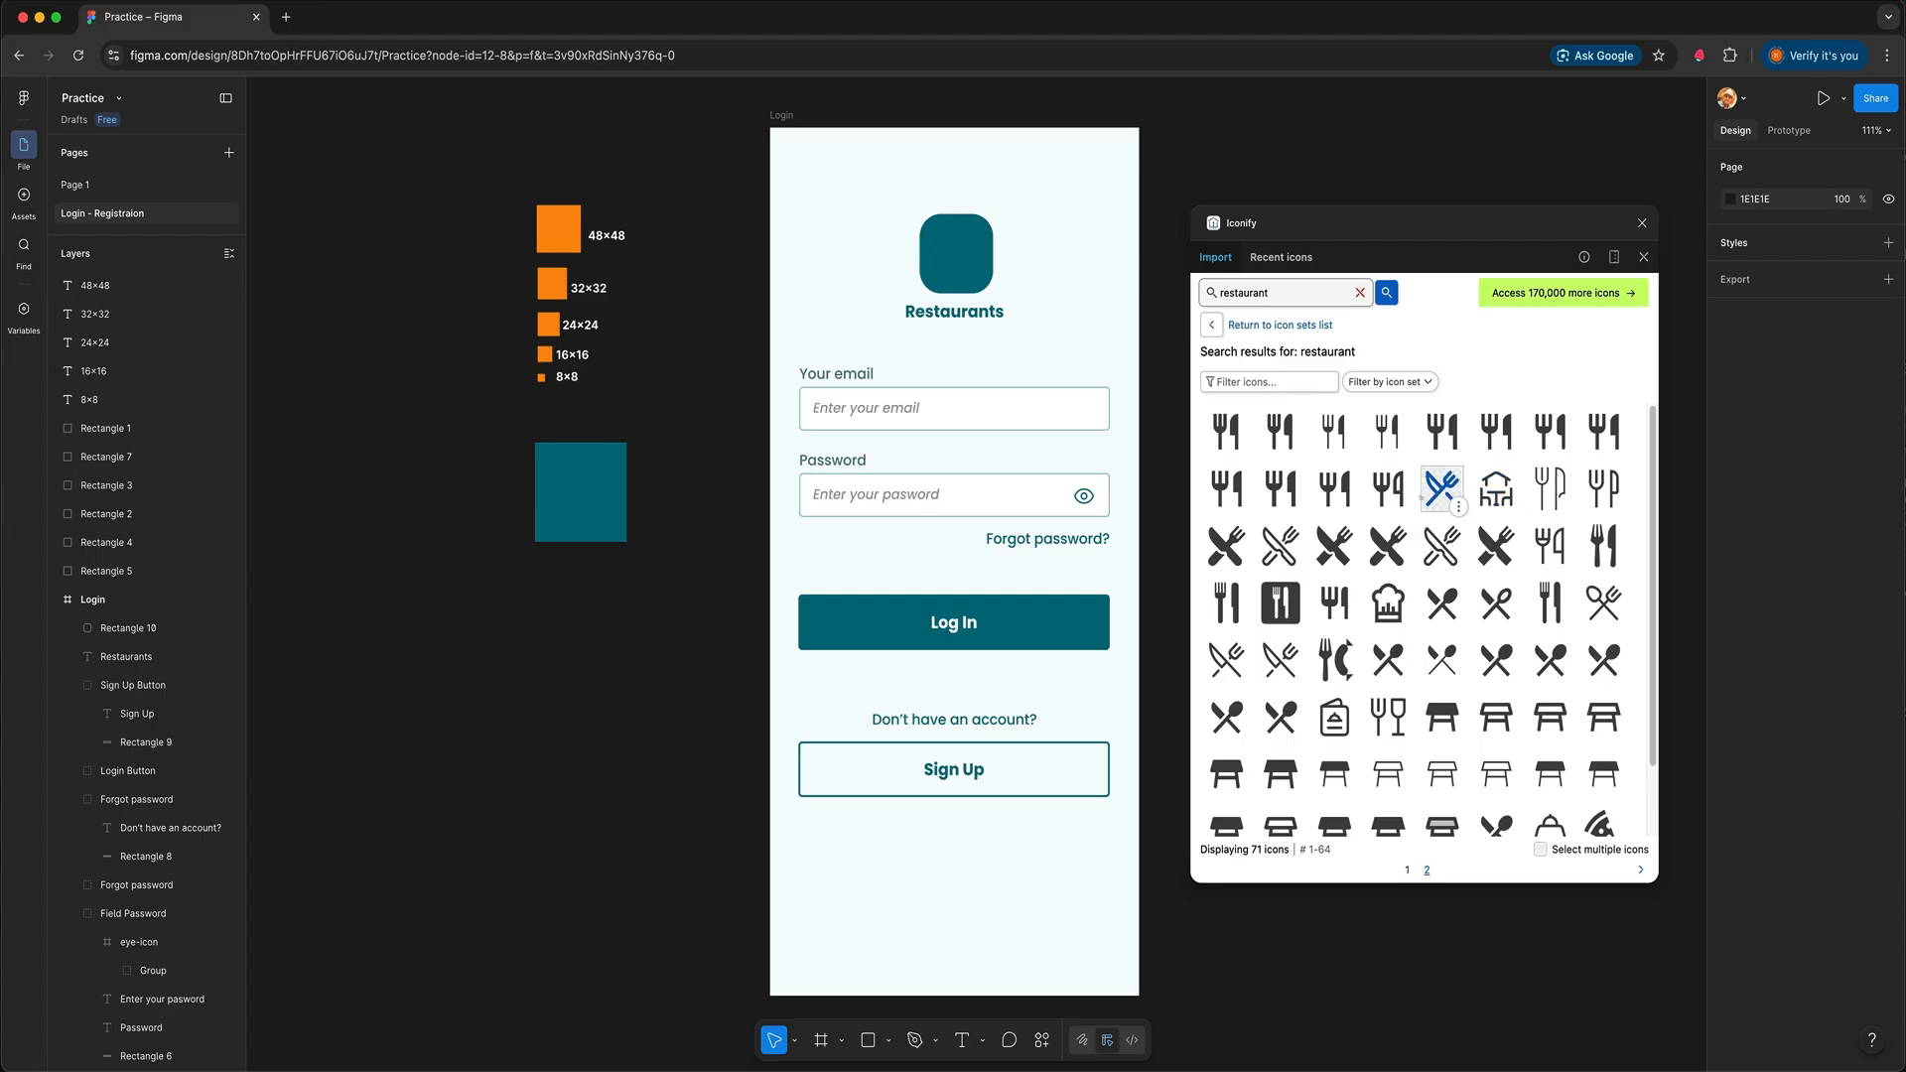
Import the ion:restaurant-outline icon into the Login frame, scaled to 58 × 58 and placed over the teal rounded square
scroll(1418, 487, down, 2)
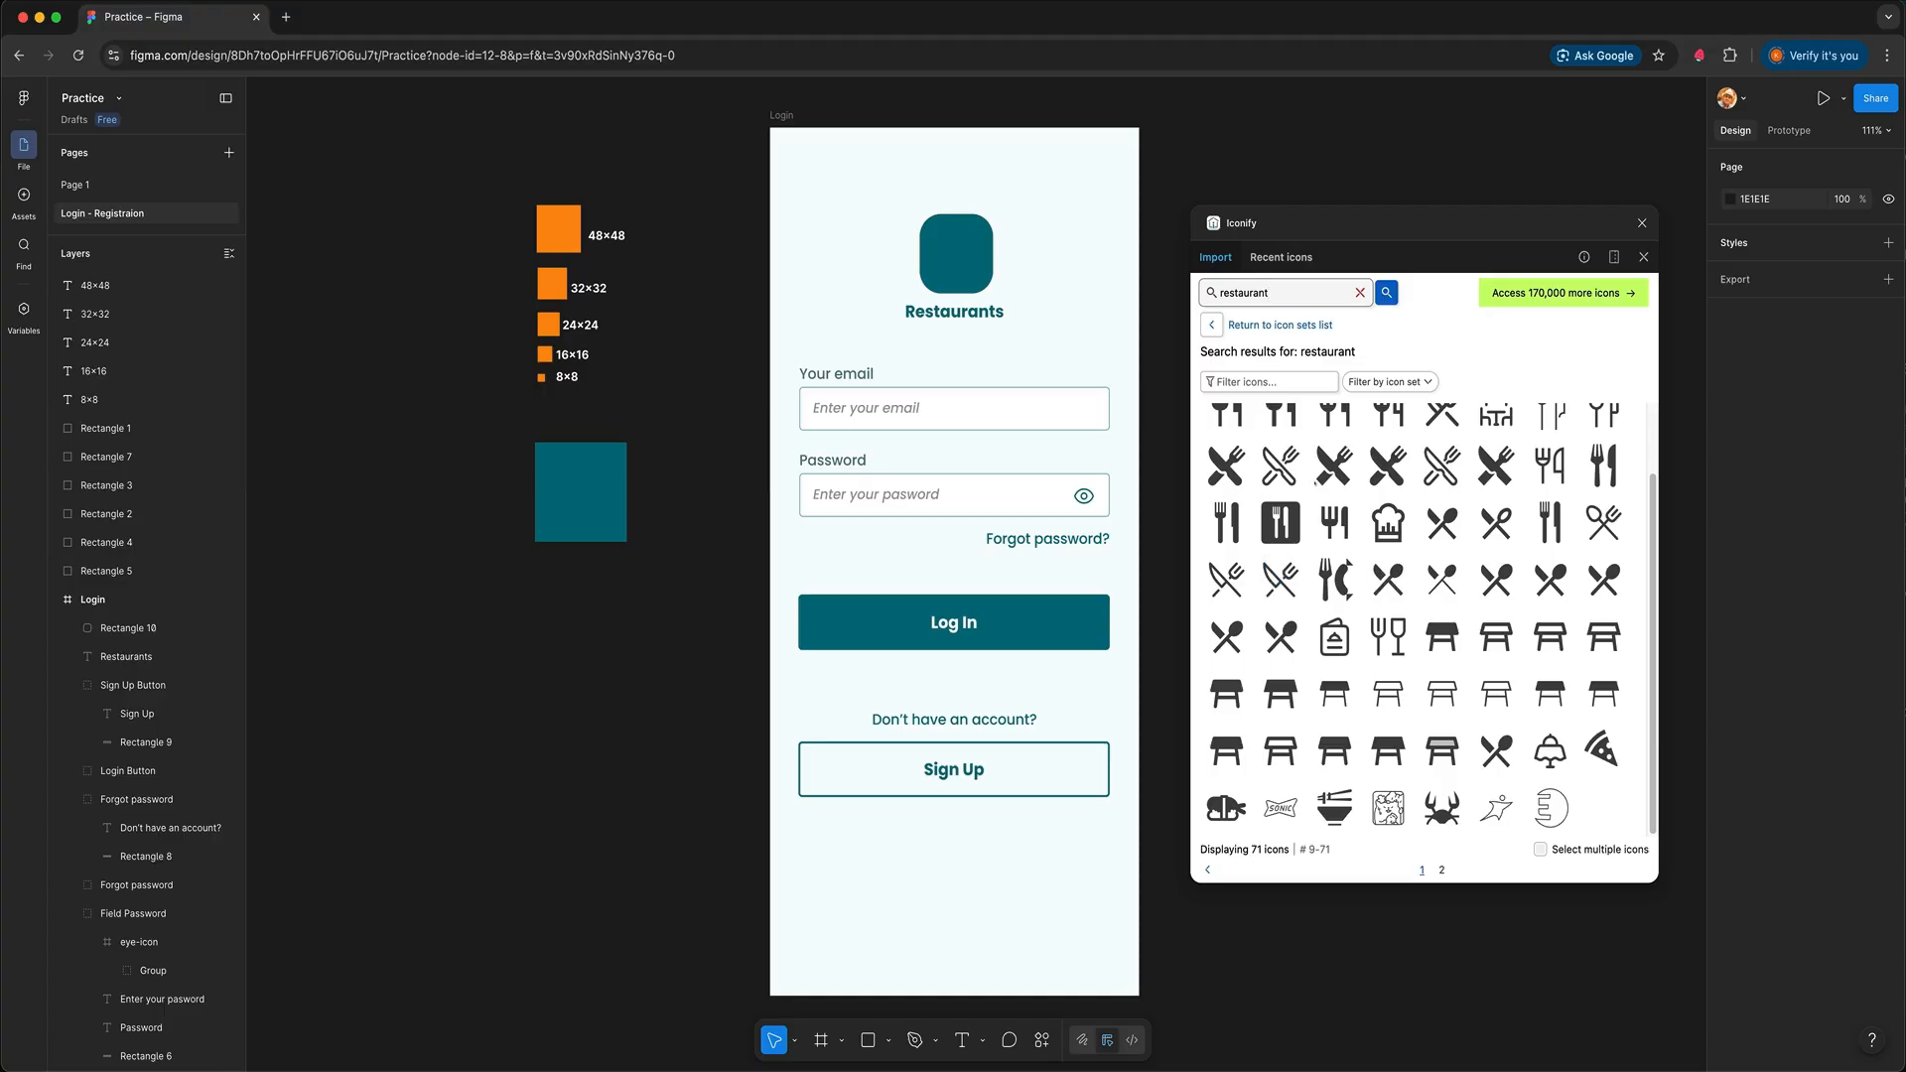
scroll(1336, 522, up, 1)
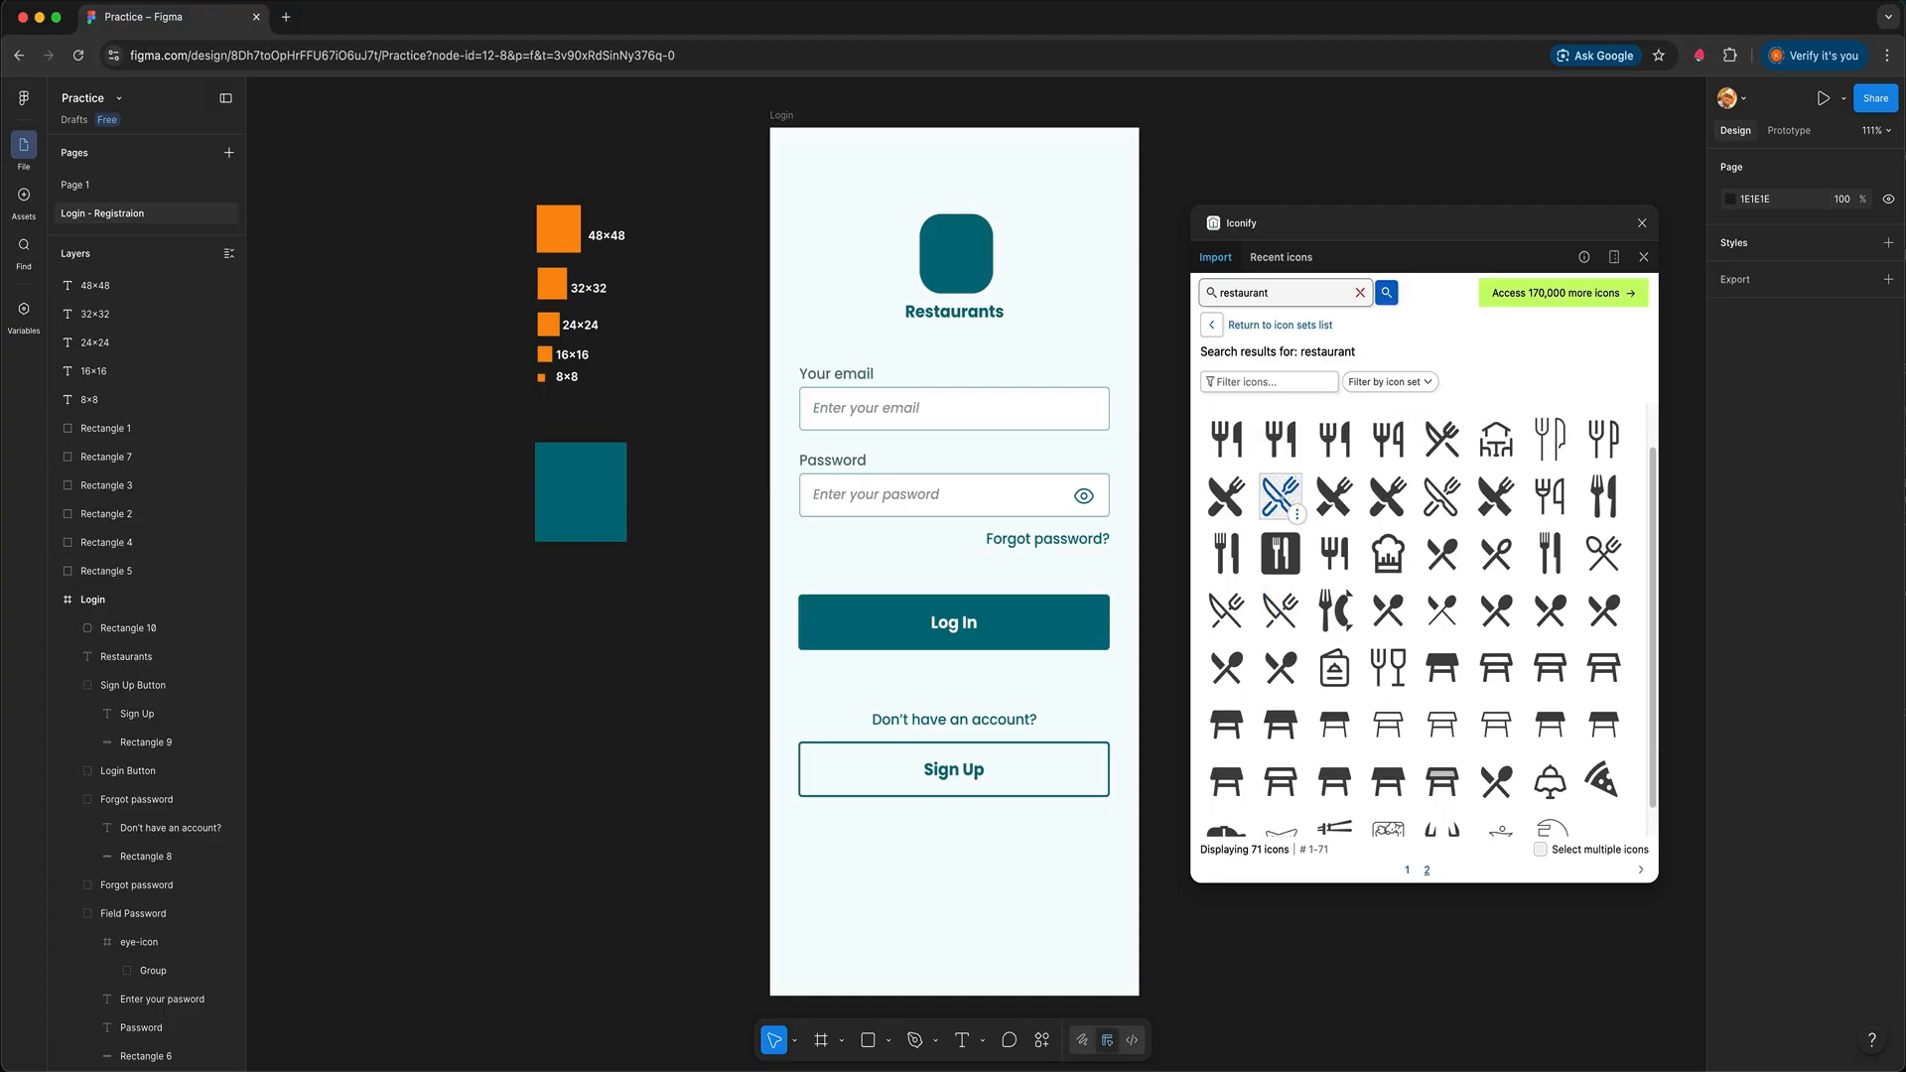
click(1281, 497)
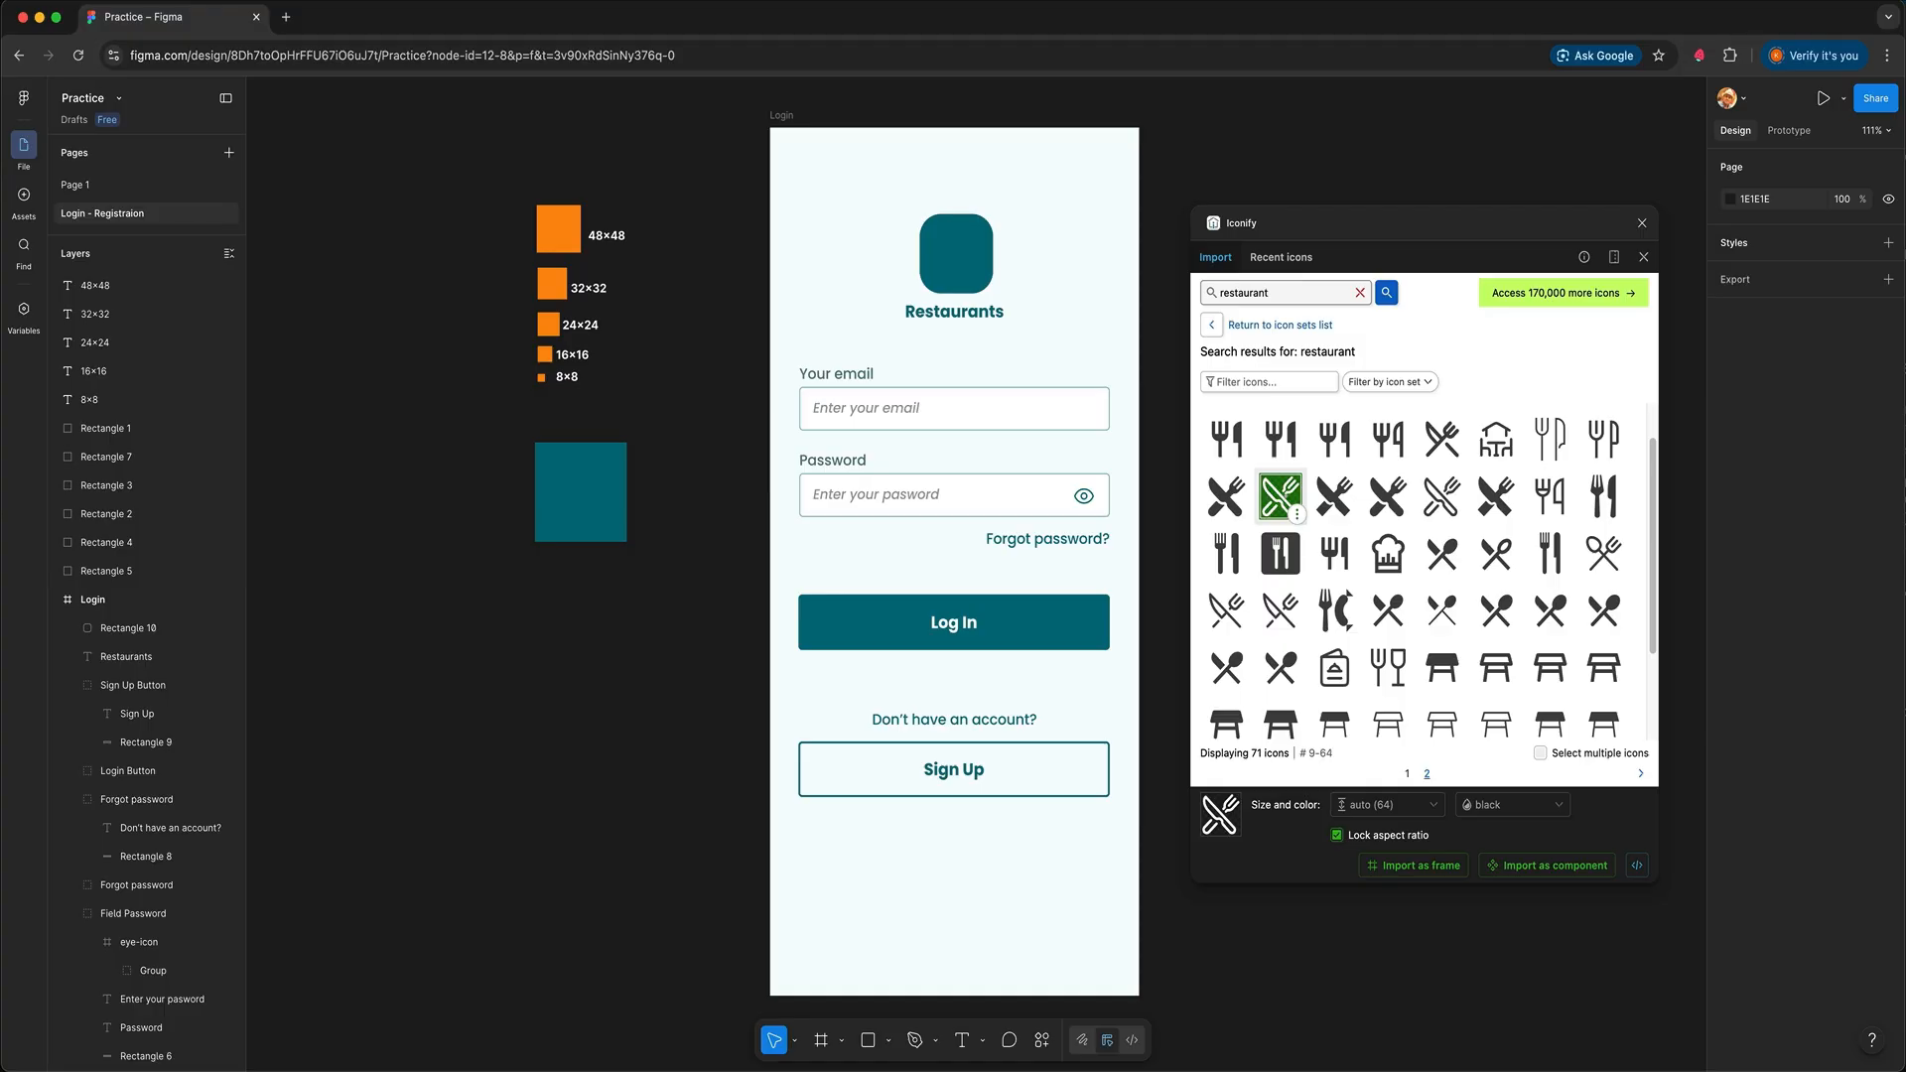
drag(1281, 496, 1080, 293)
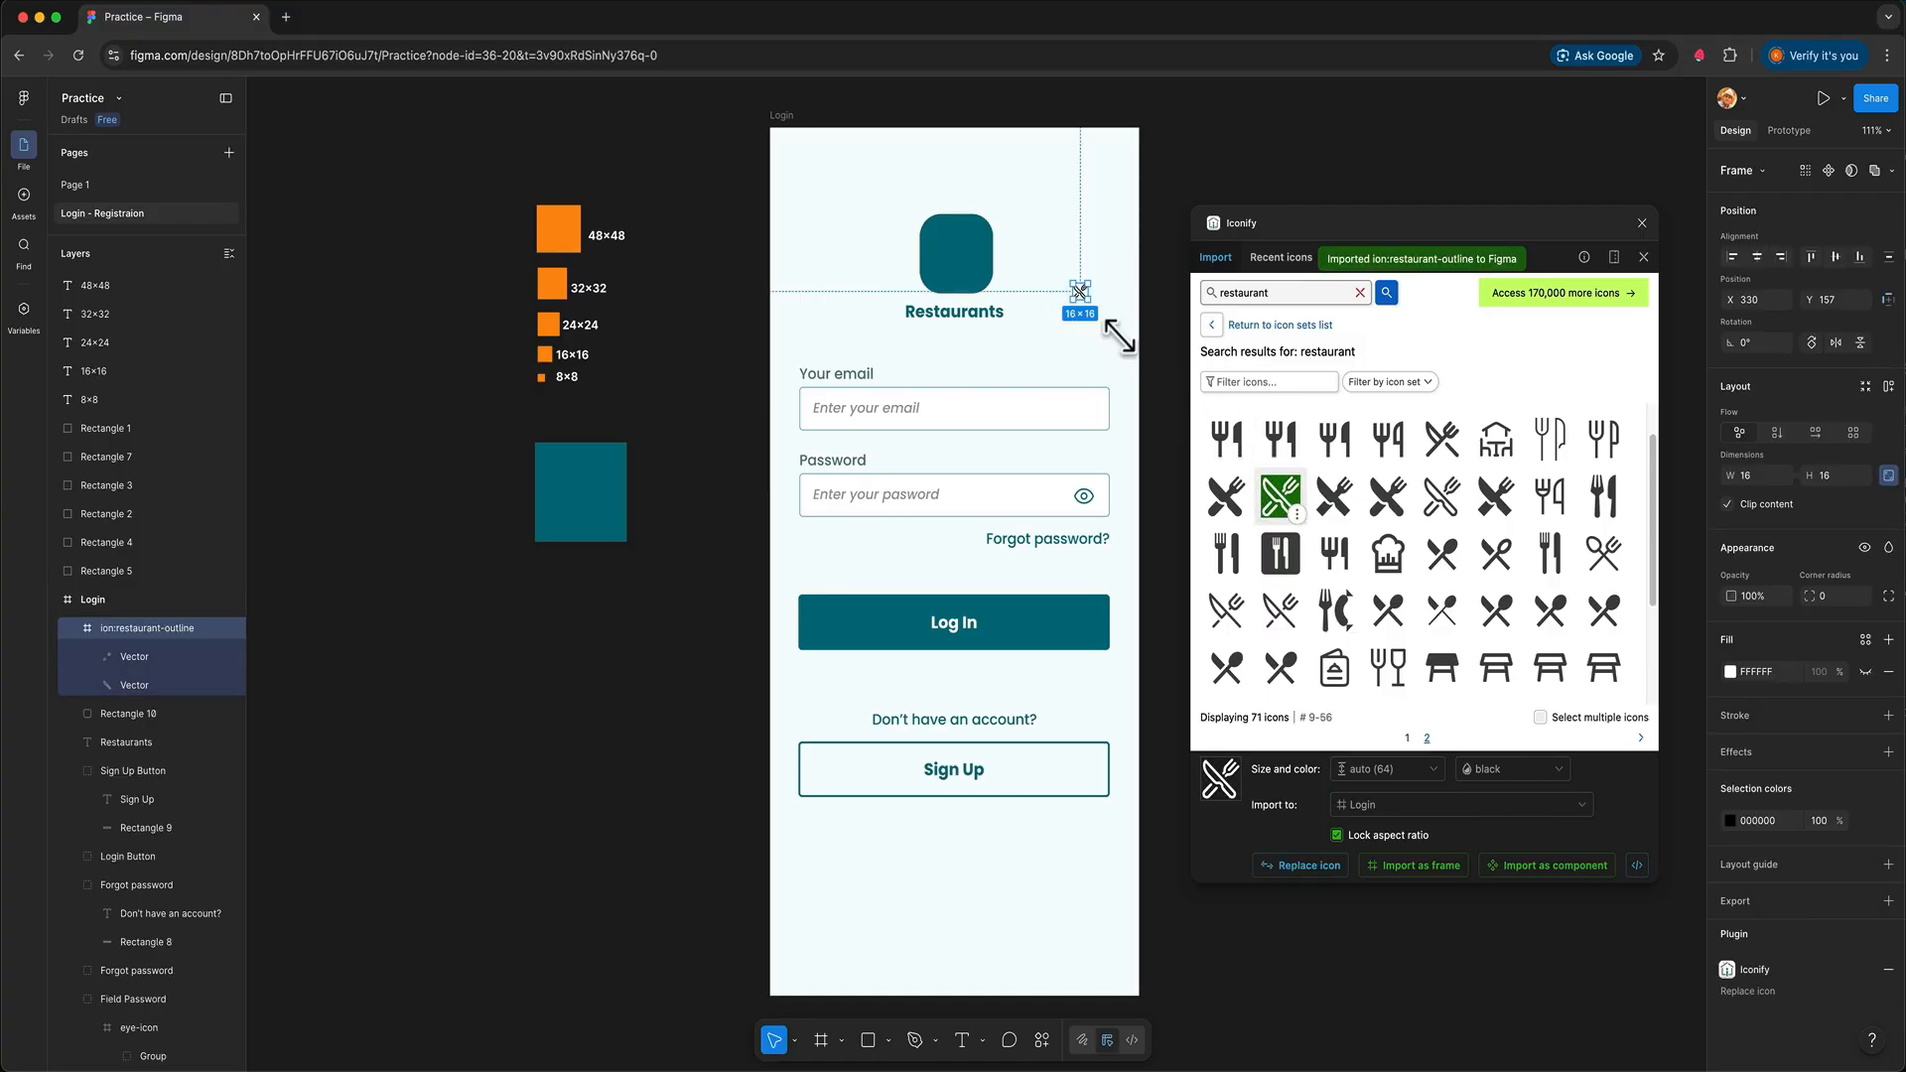
drag(1120, 337, 1153, 367)
drag(1099, 309, 988, 268)
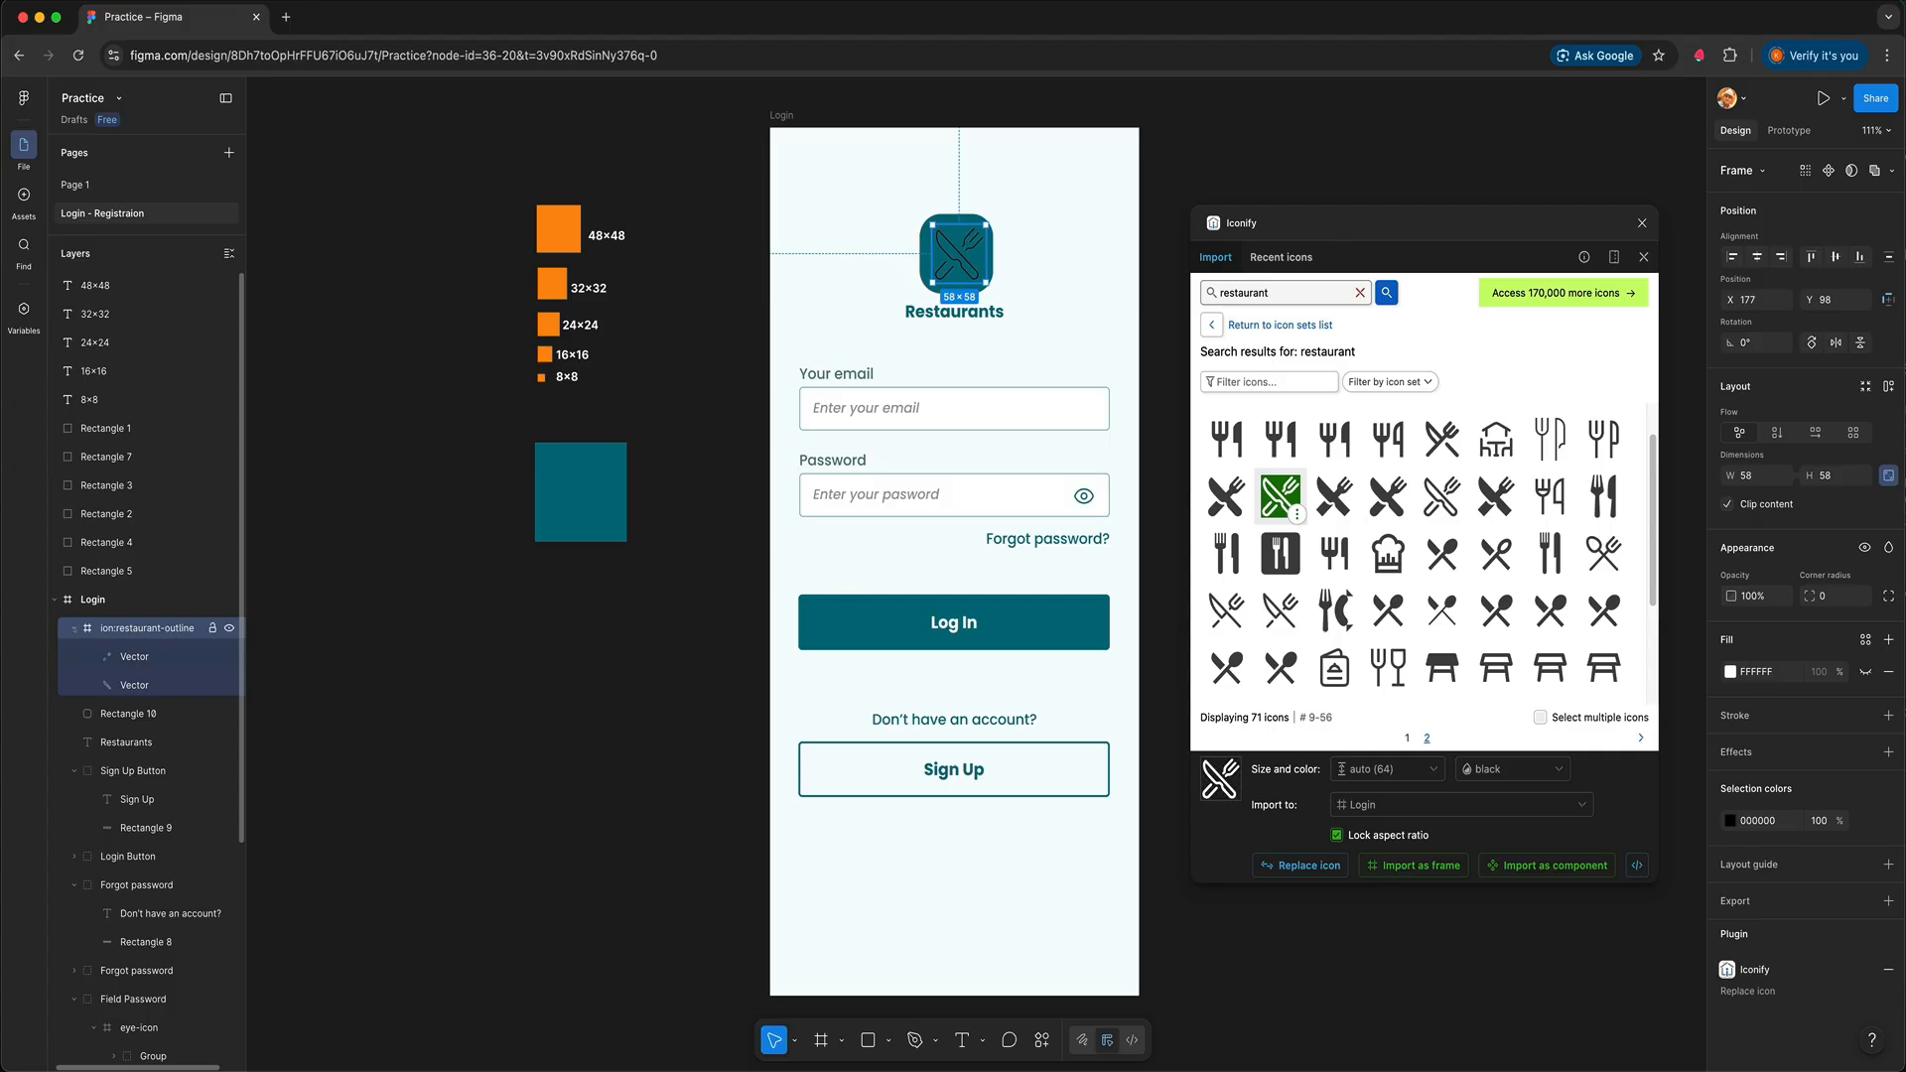
Set the stroke colour of both vectors in the restaurant icon to white, FFFFFF
click(147, 654)
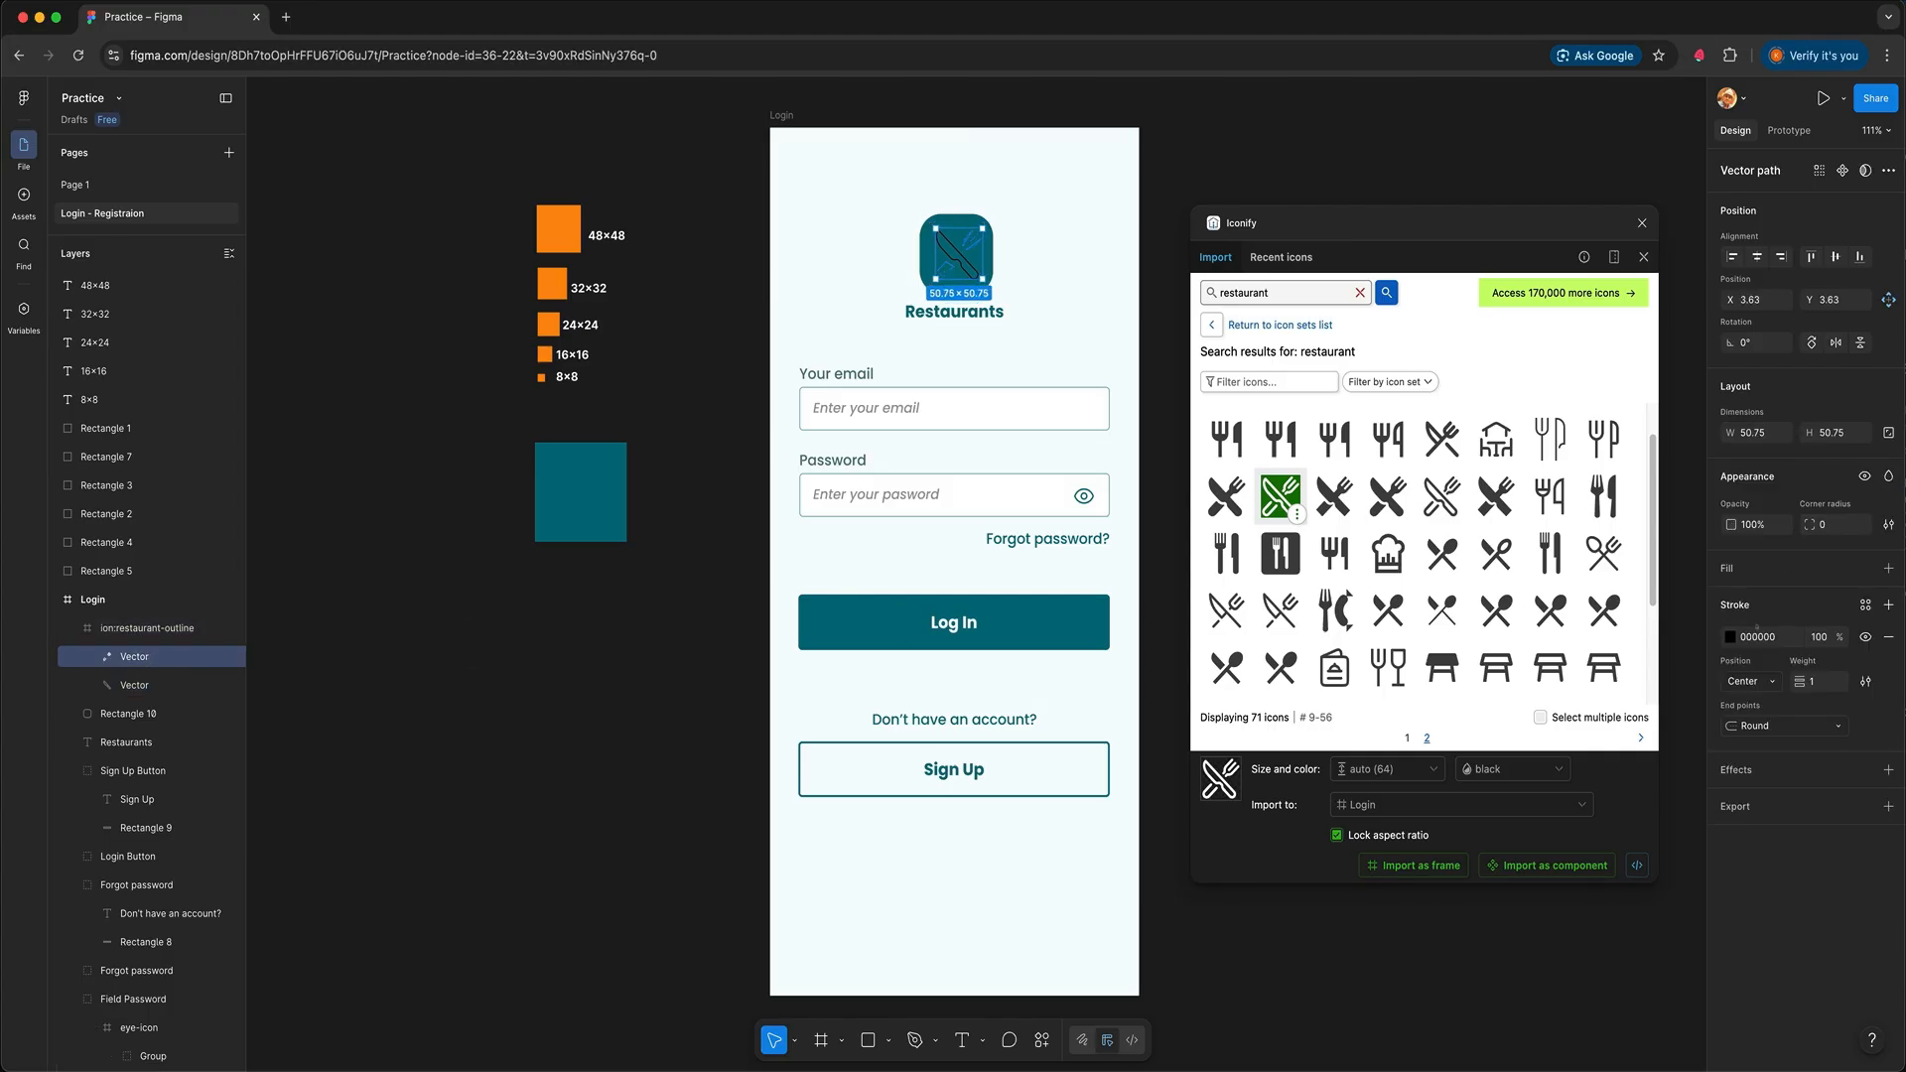
click(1729, 636)
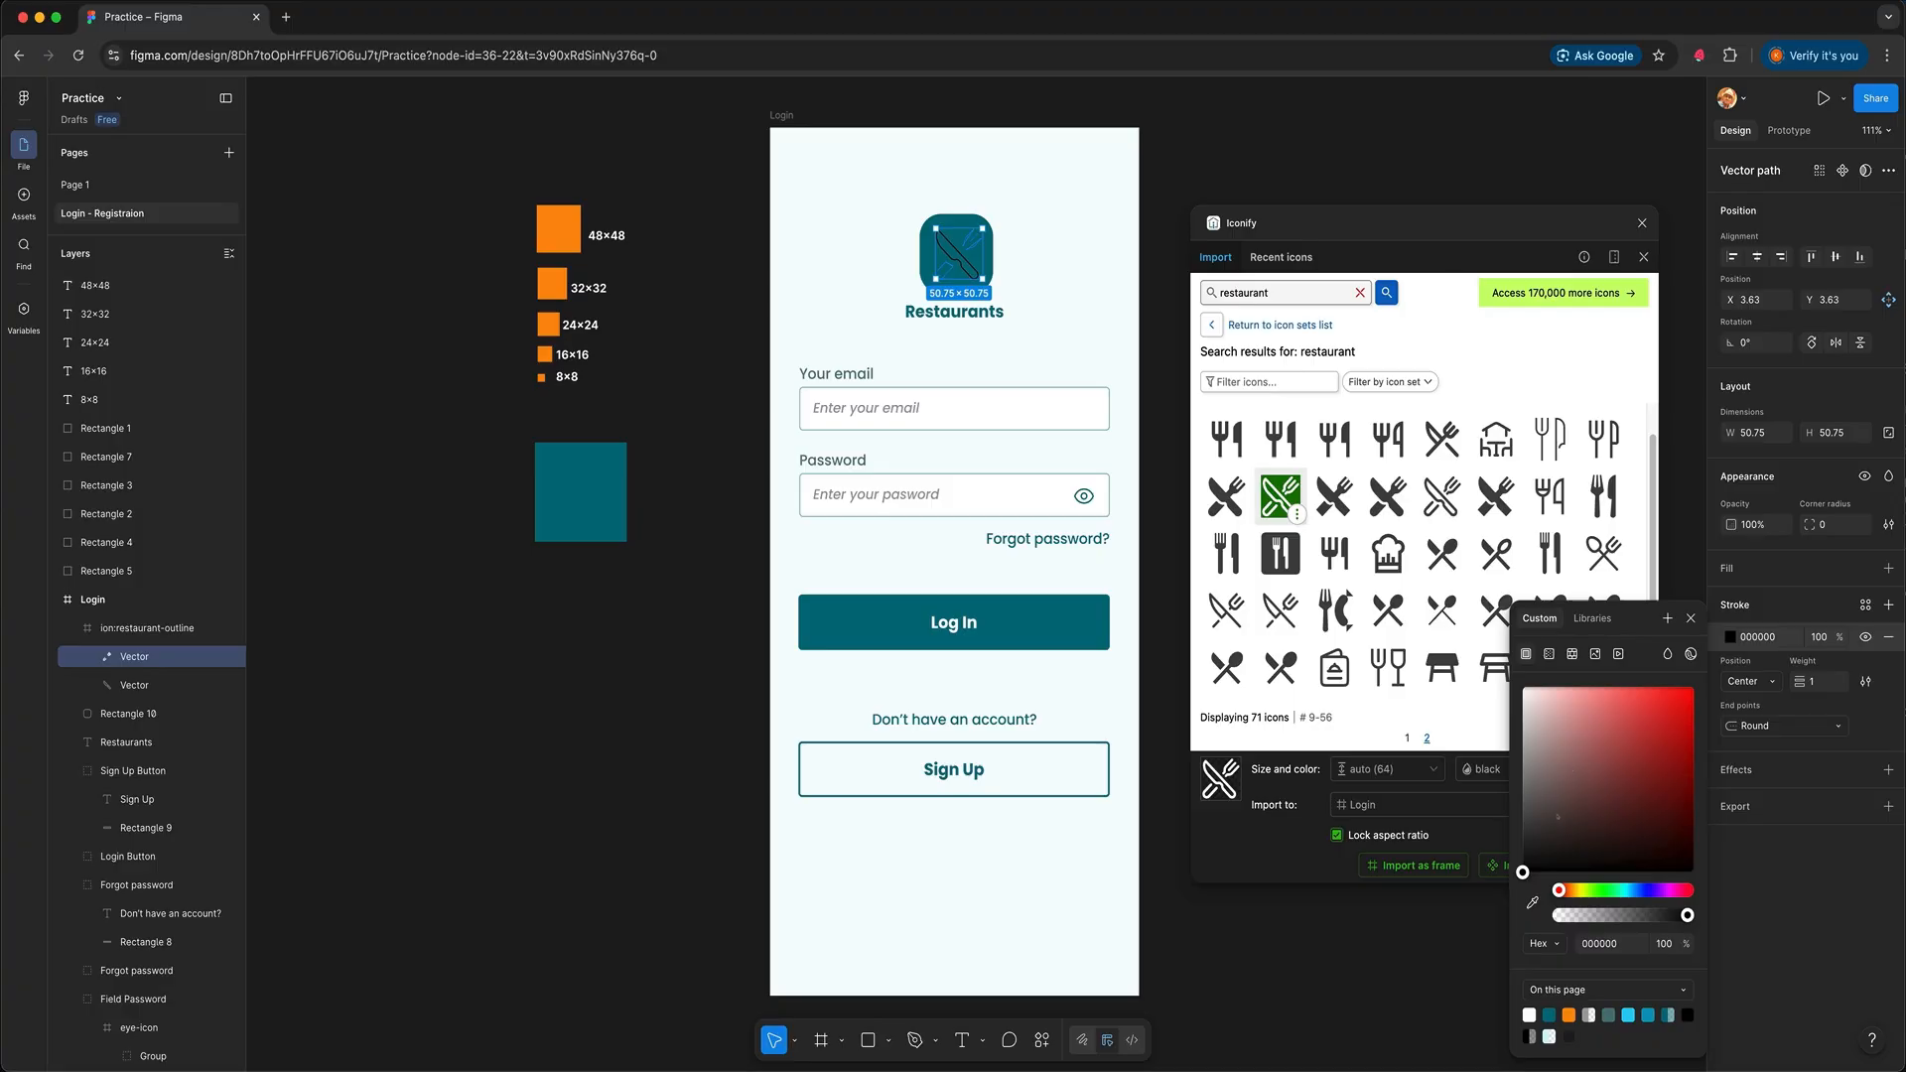
drag(1545, 800, 1522, 687)
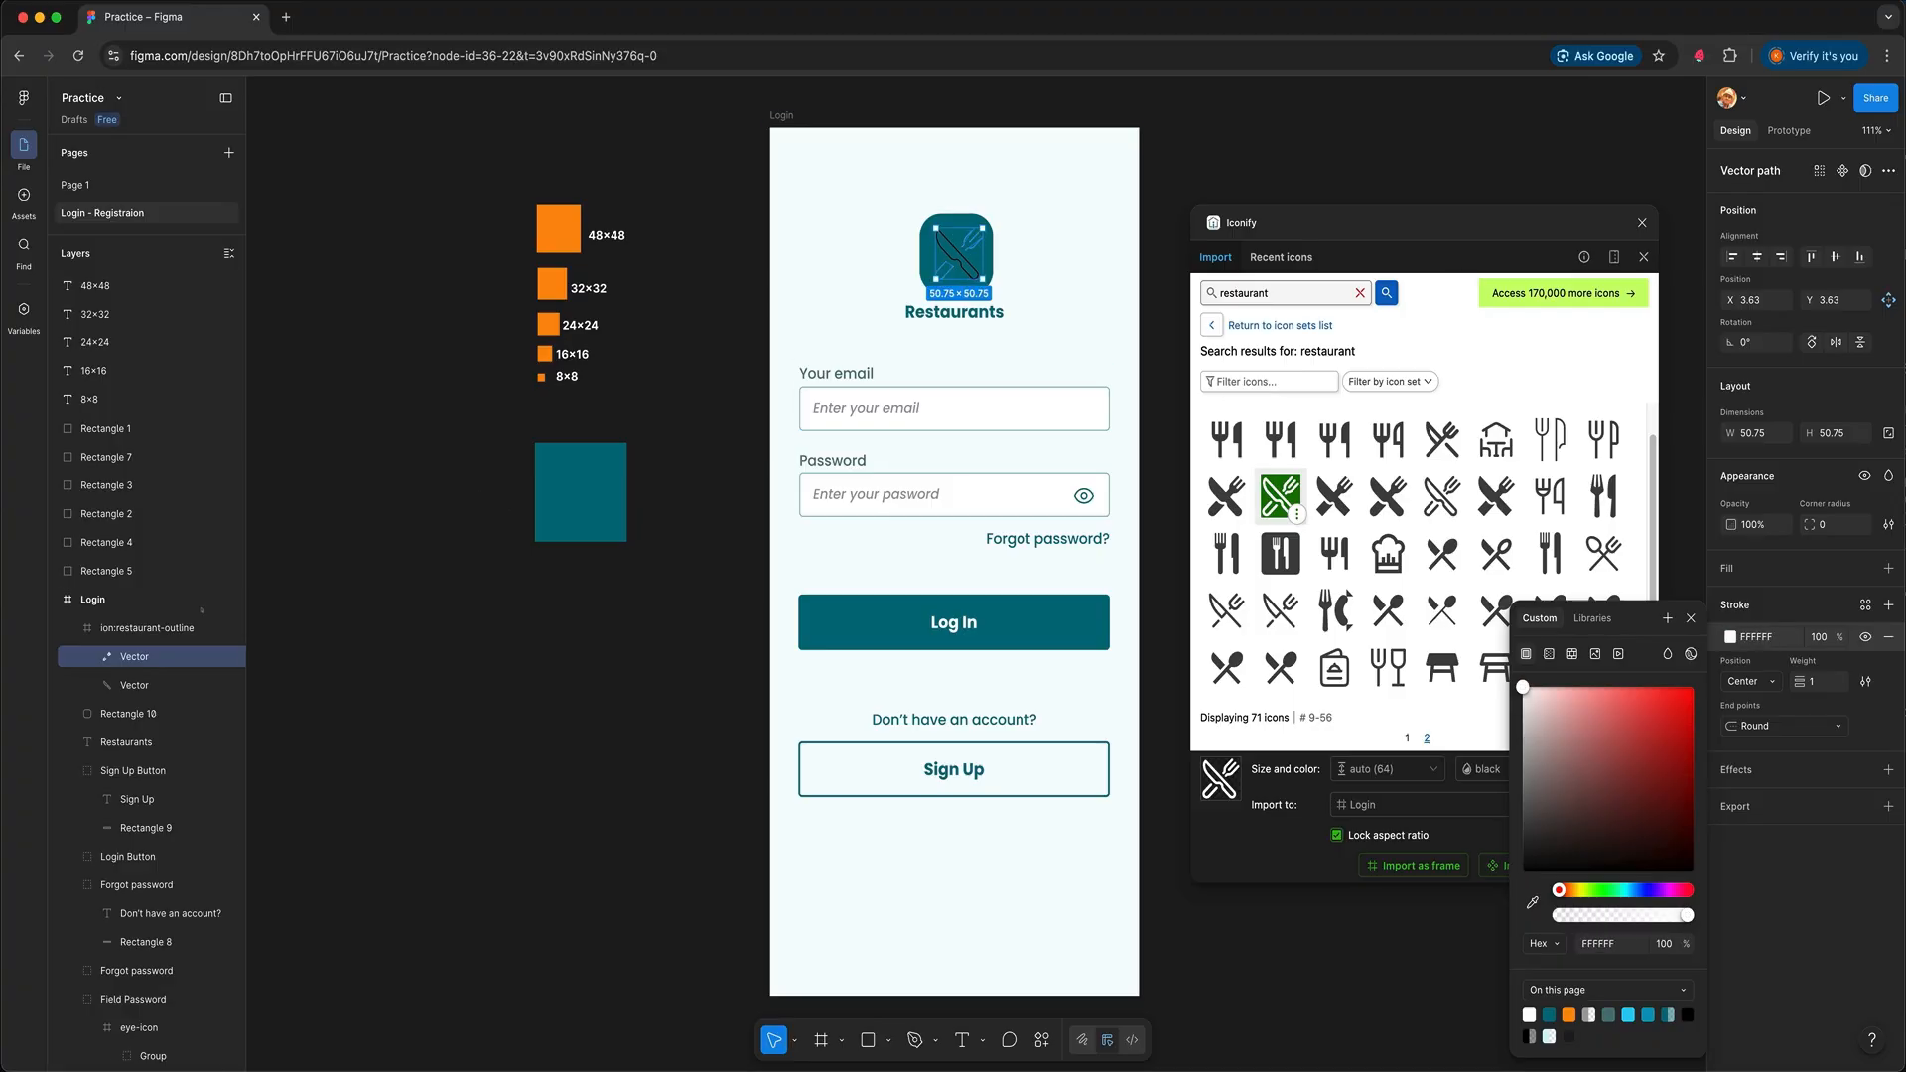
click(148, 685)
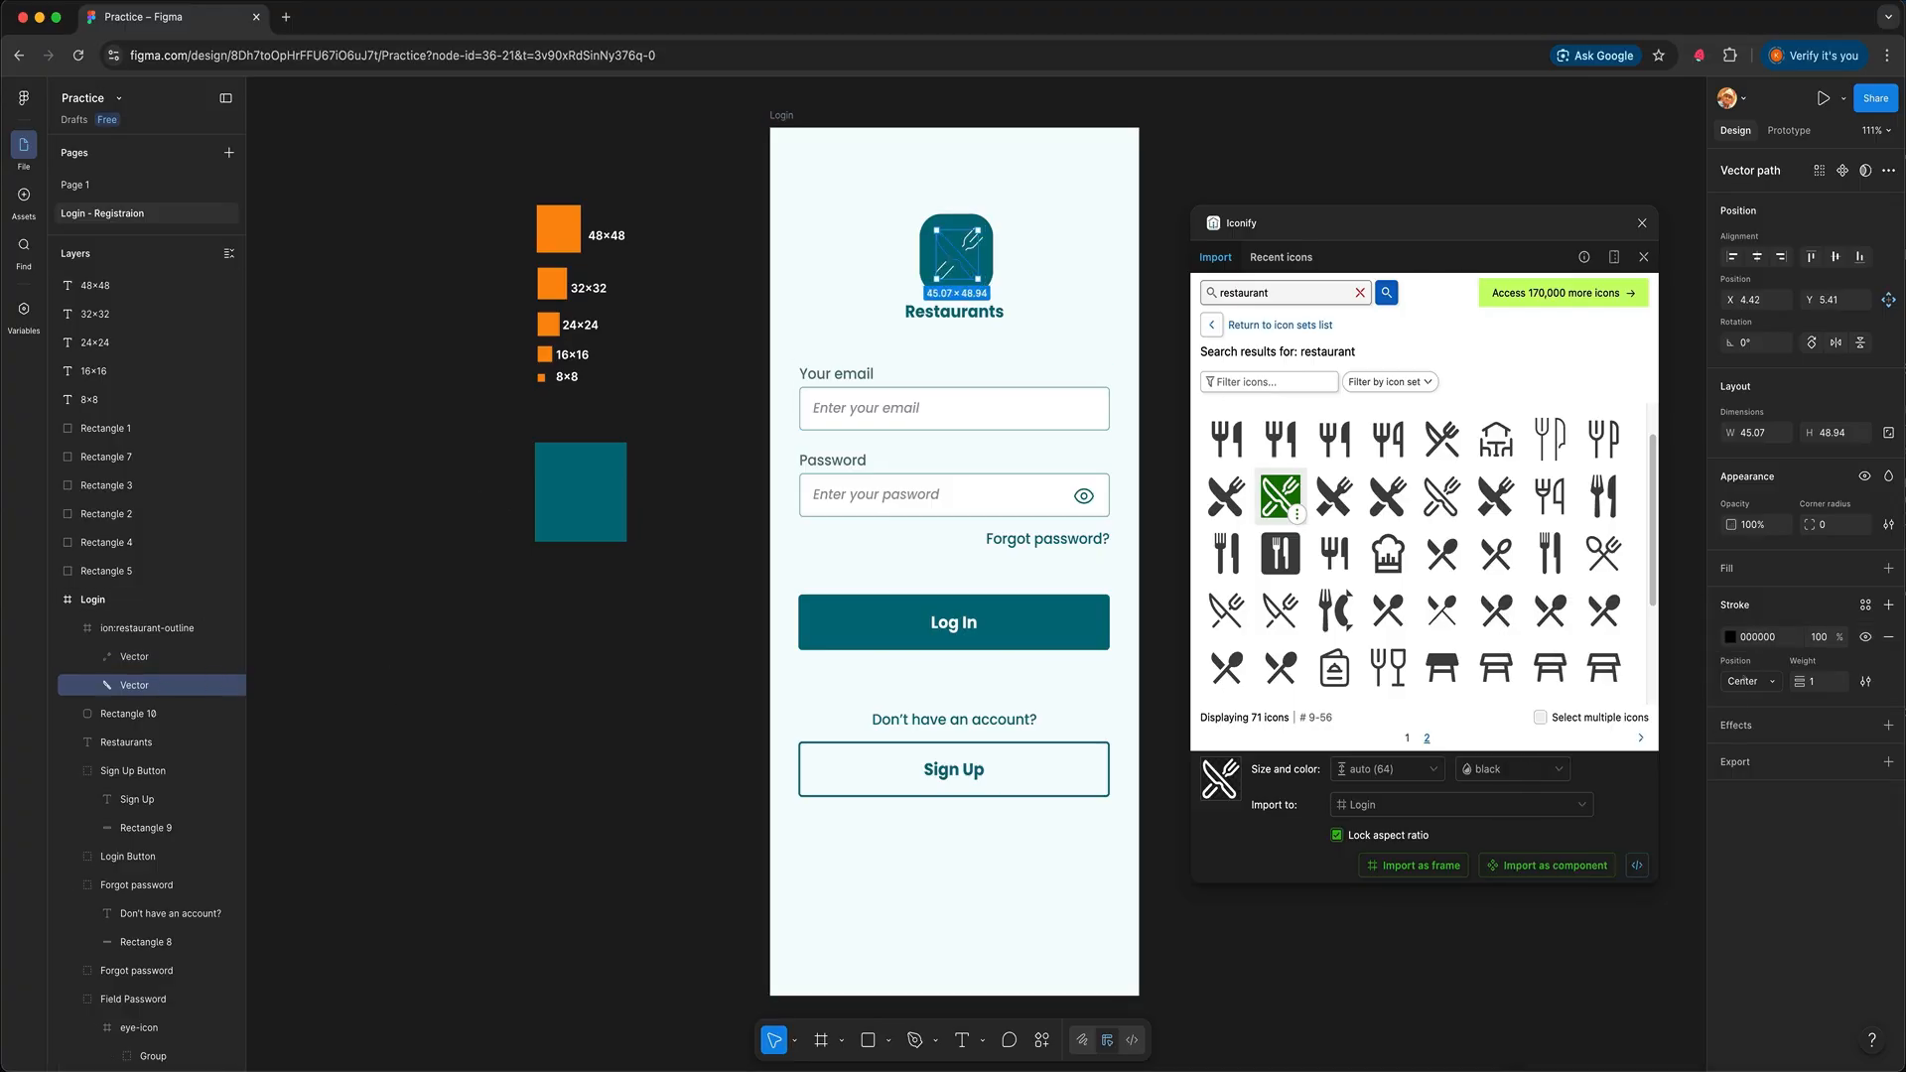
click(1729, 637)
drag(1523, 872, 1523, 687)
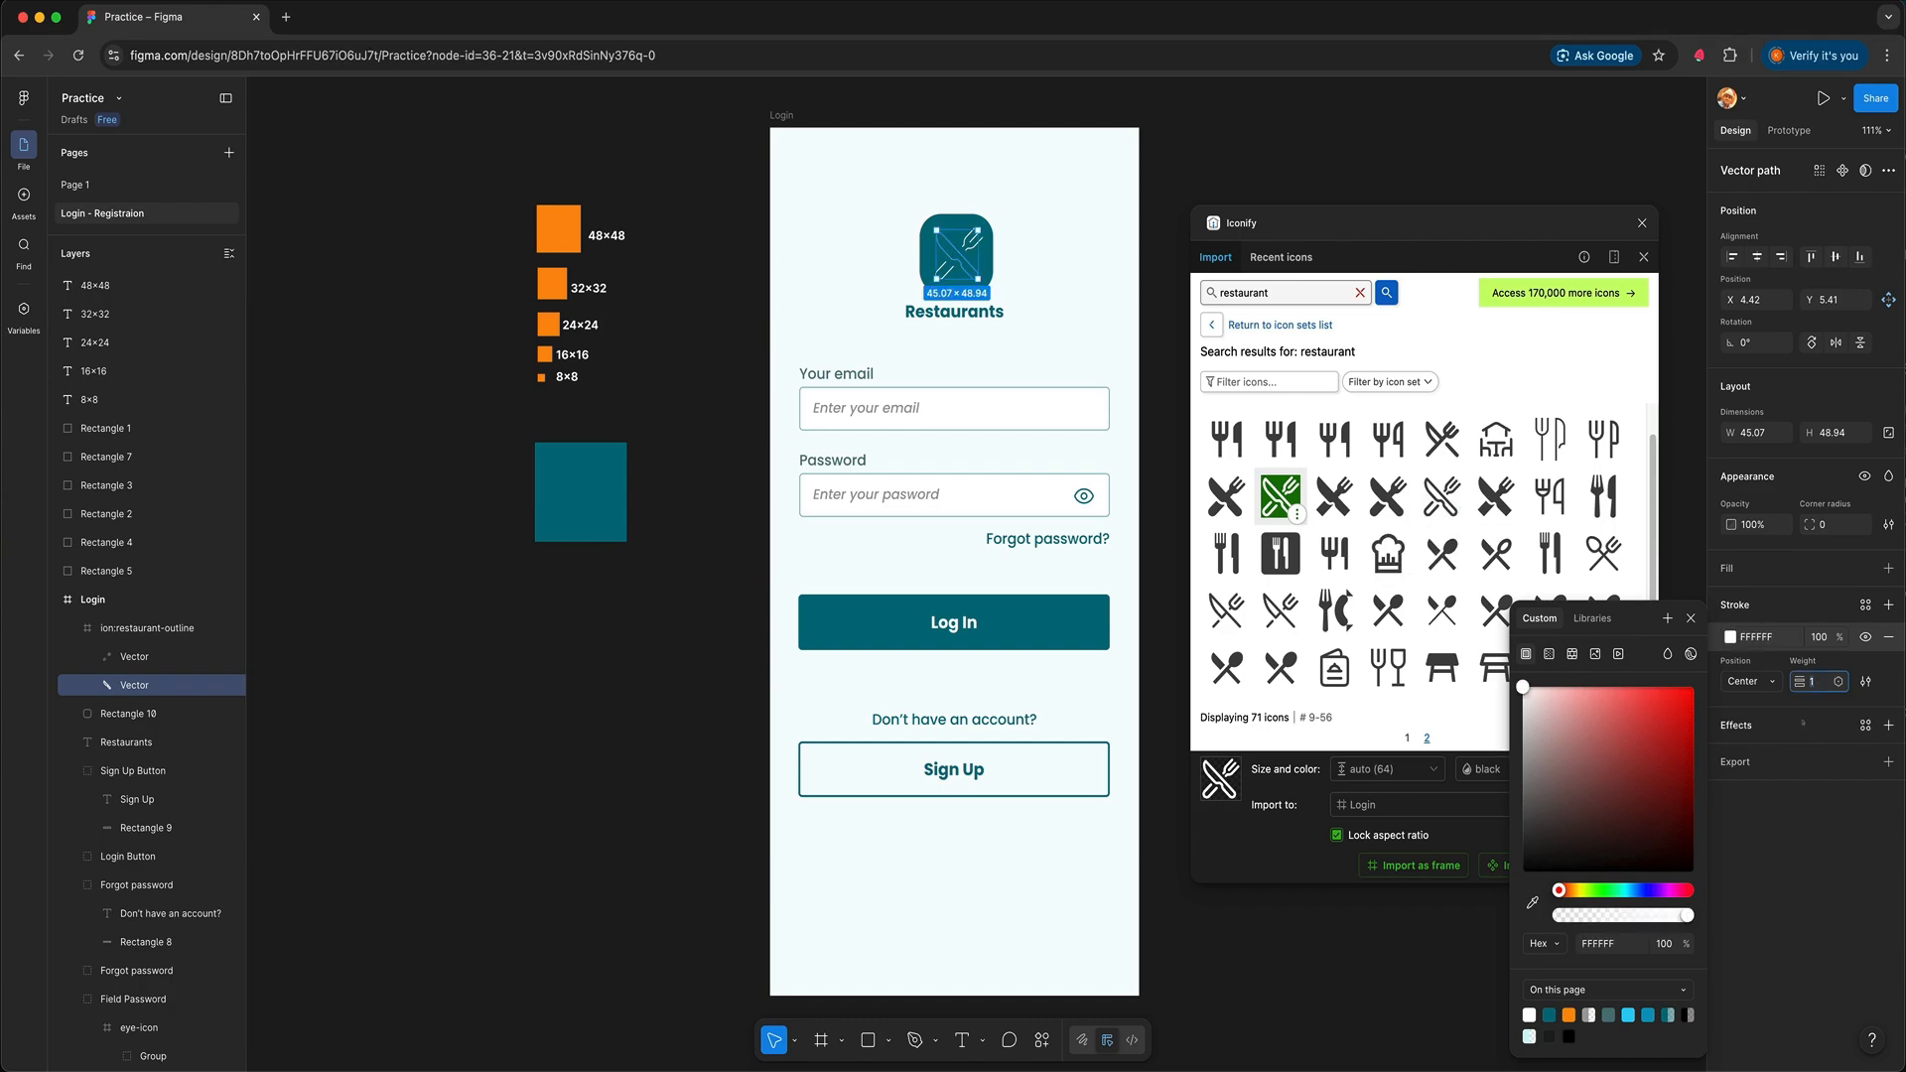
Set the stroke weight of the restaurant icon's vectors to 2 and close the Iconify plugin
key(Return)
click(760, 747)
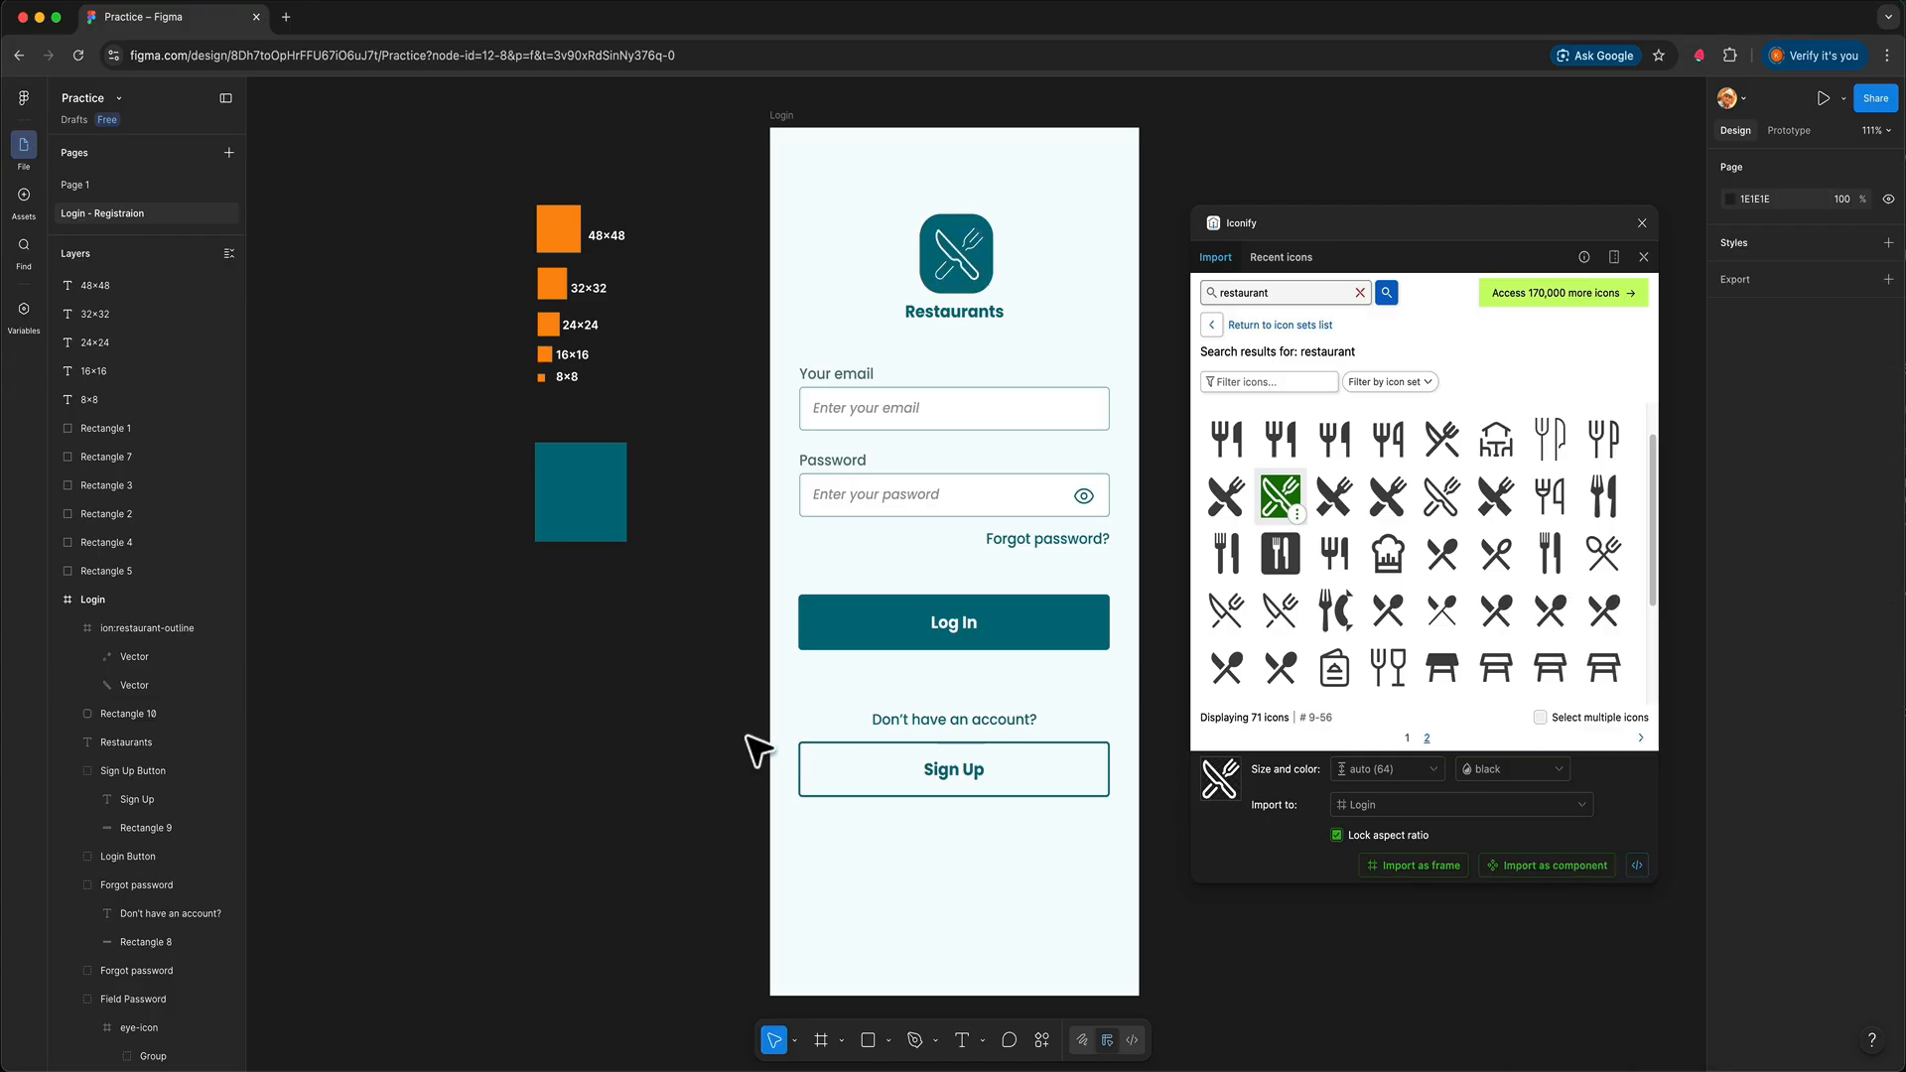
click(134, 656)
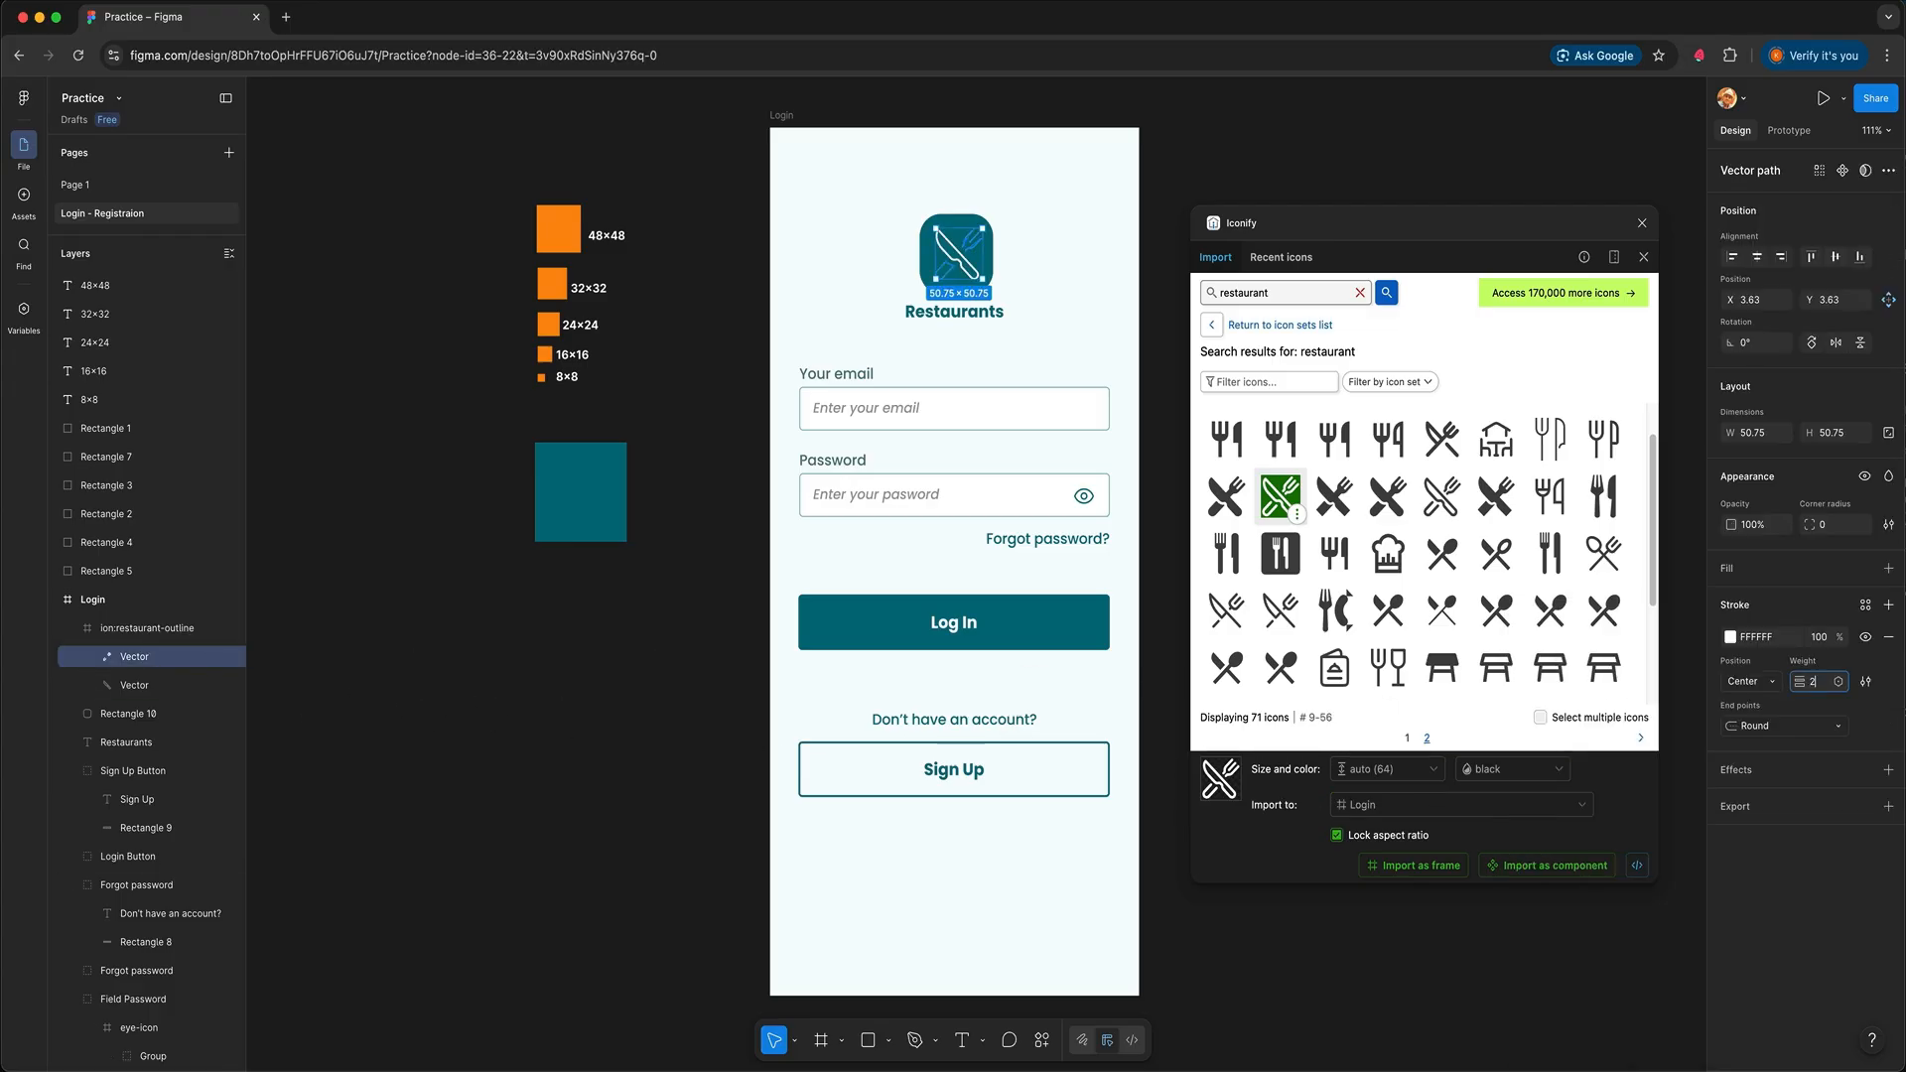
text(2)
key(Return)
click(1070, 274)
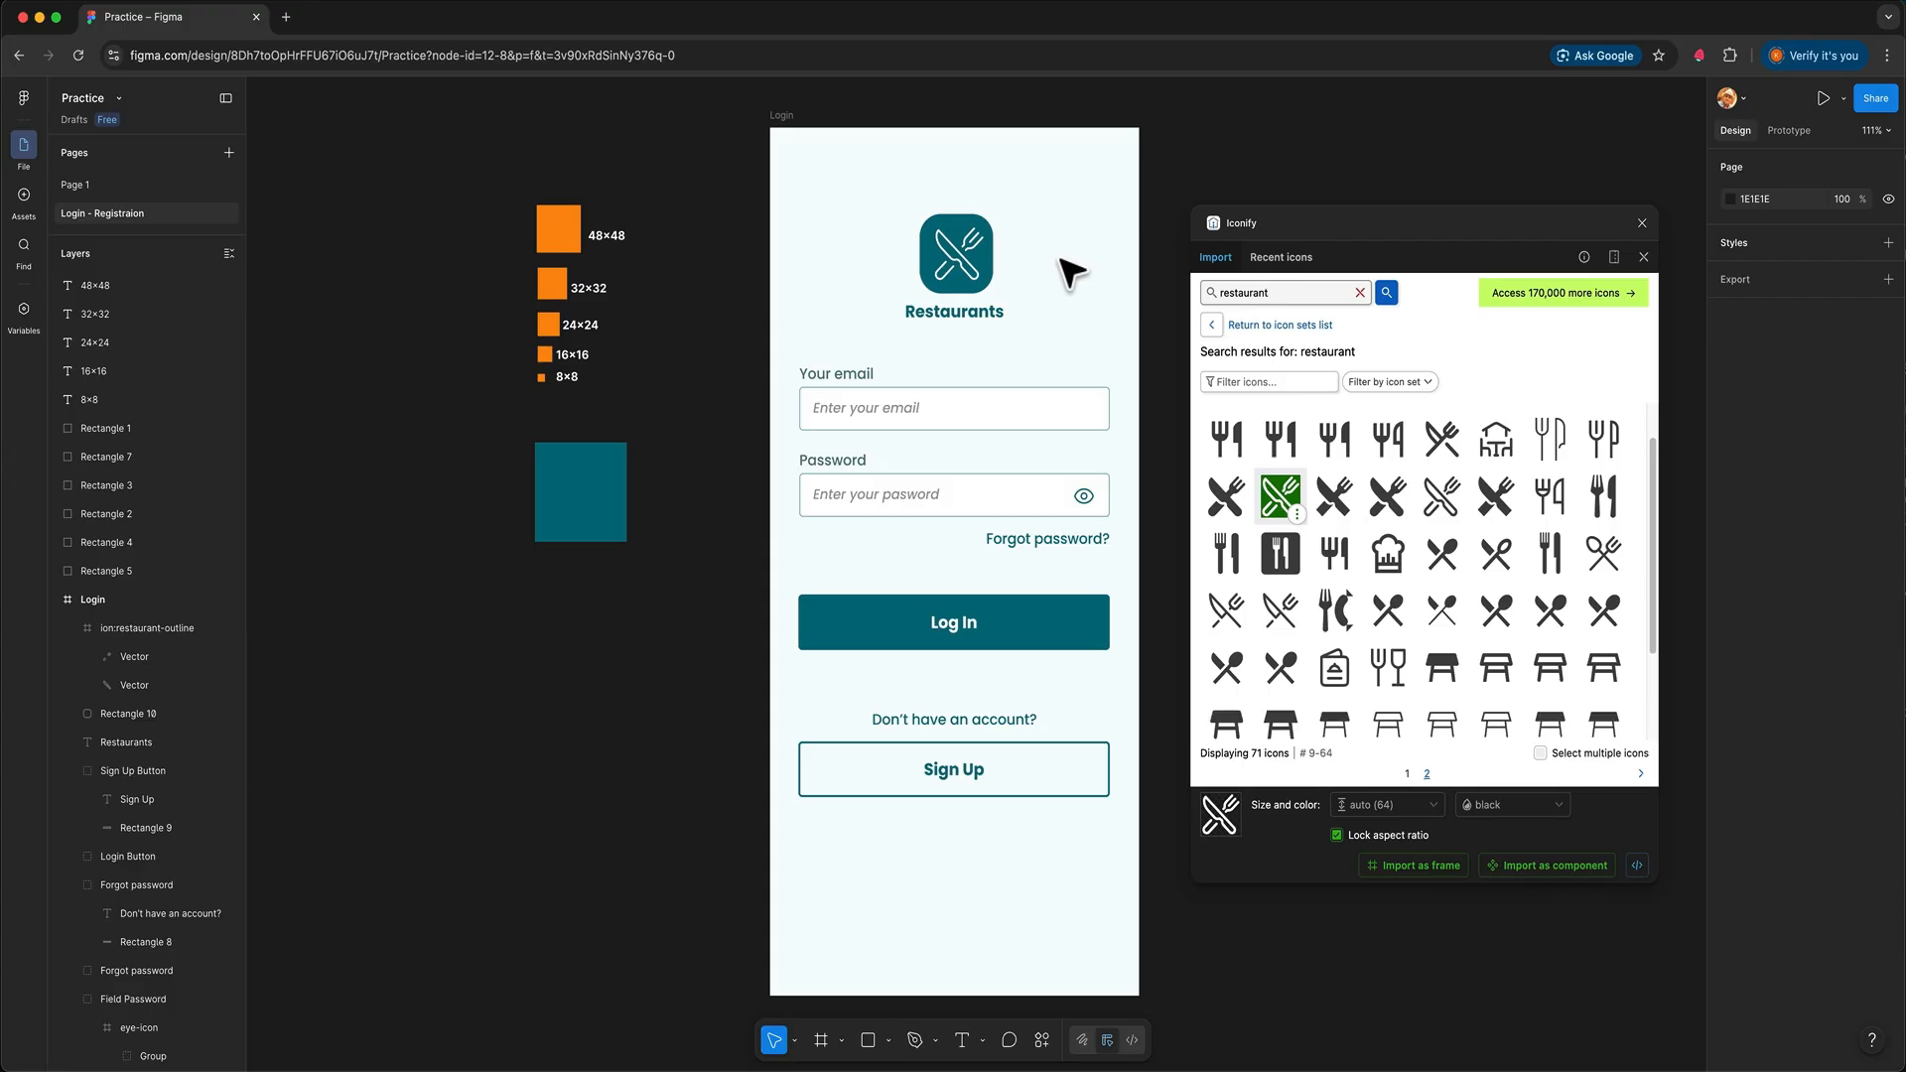
click(1643, 223)
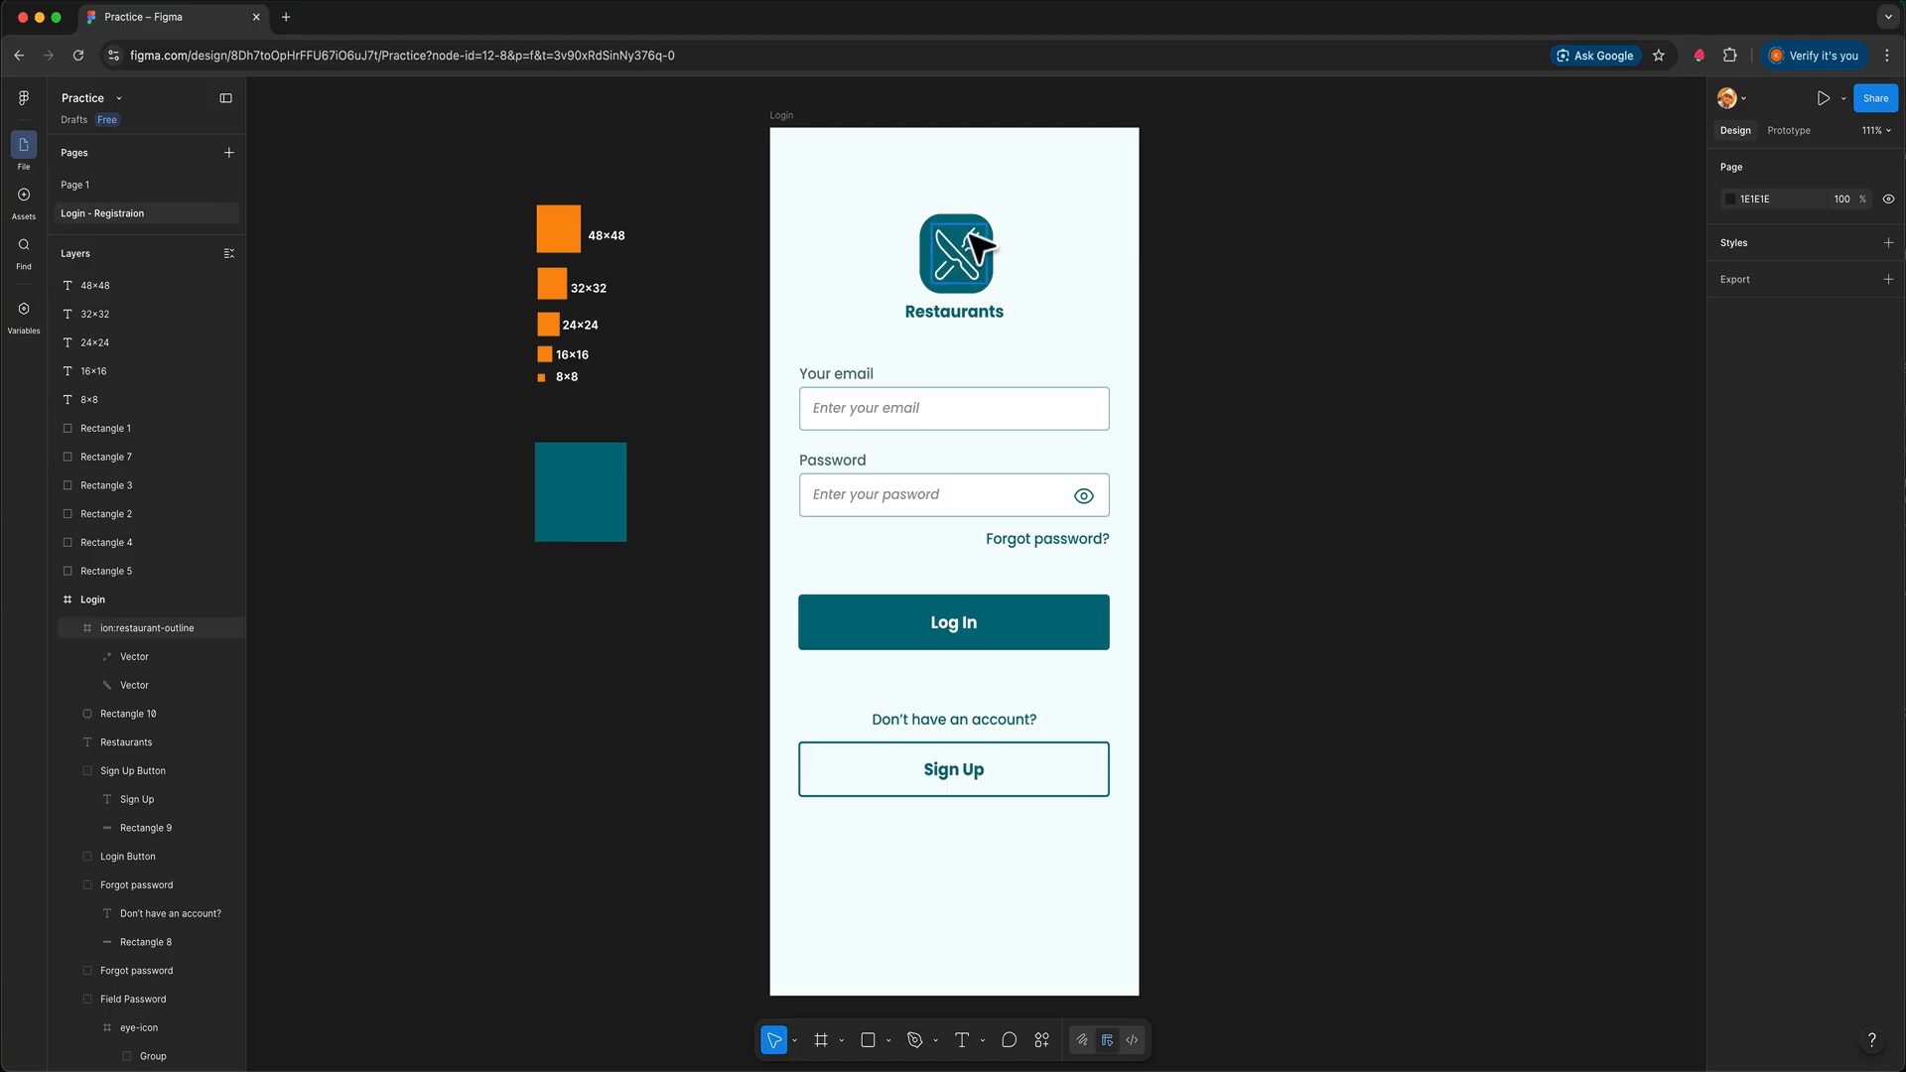
Change the rounded logo square's fill to a linear gradient running from 00CBE4 at 0% to 00707E at 100%
click(953, 287)
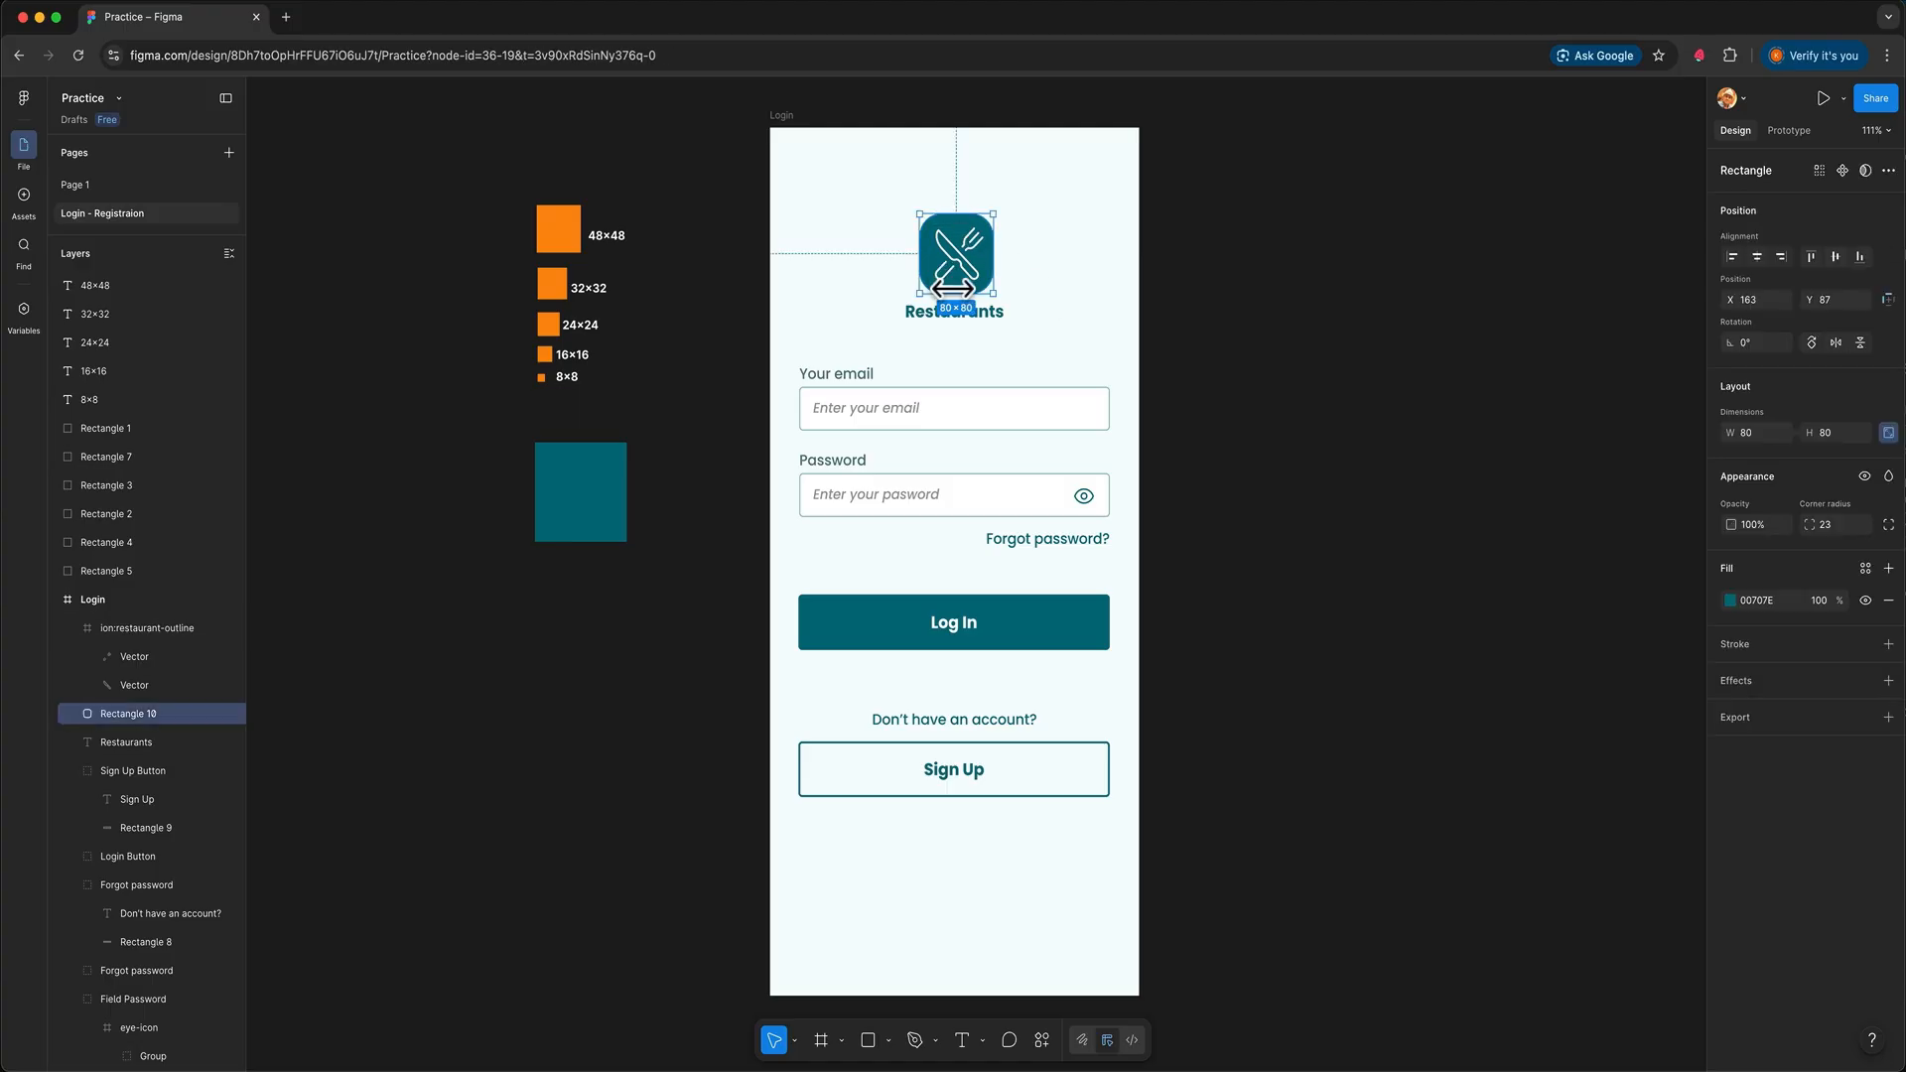
click(1730, 600)
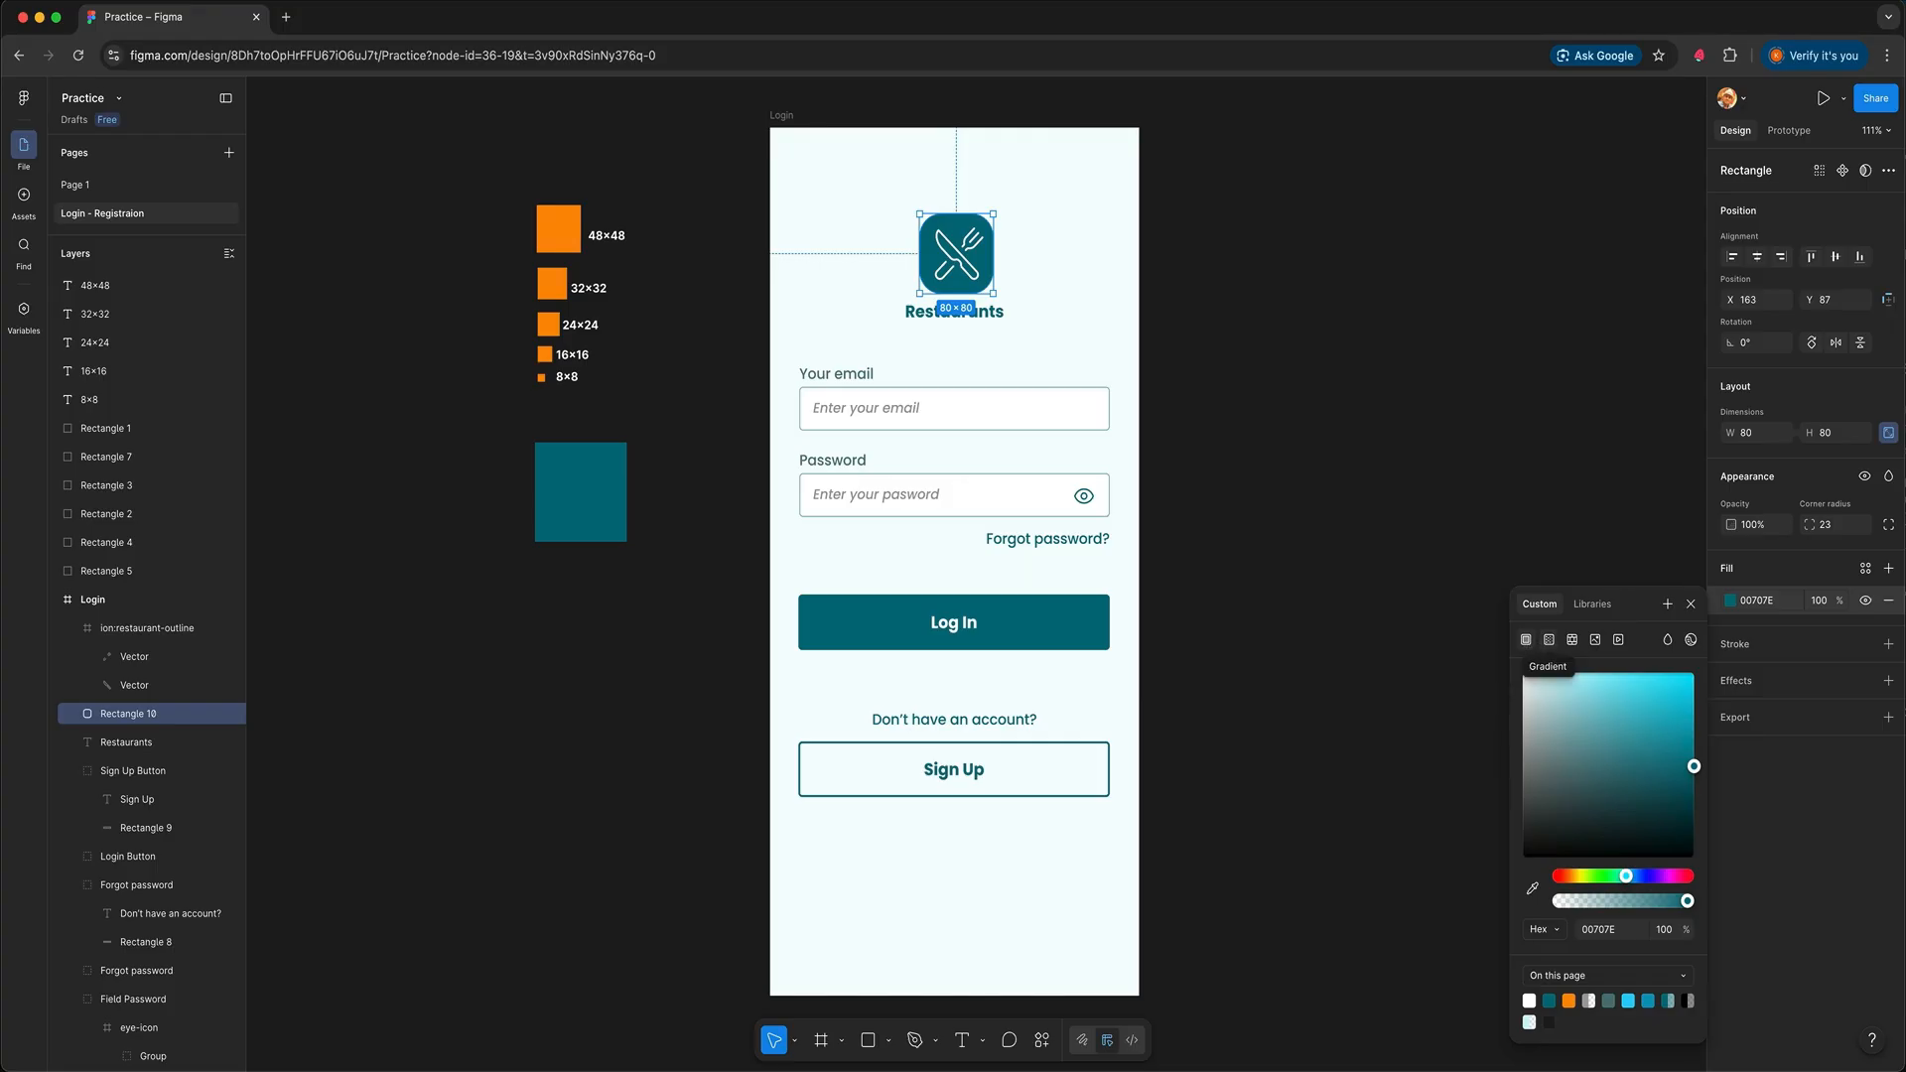
click(1549, 639)
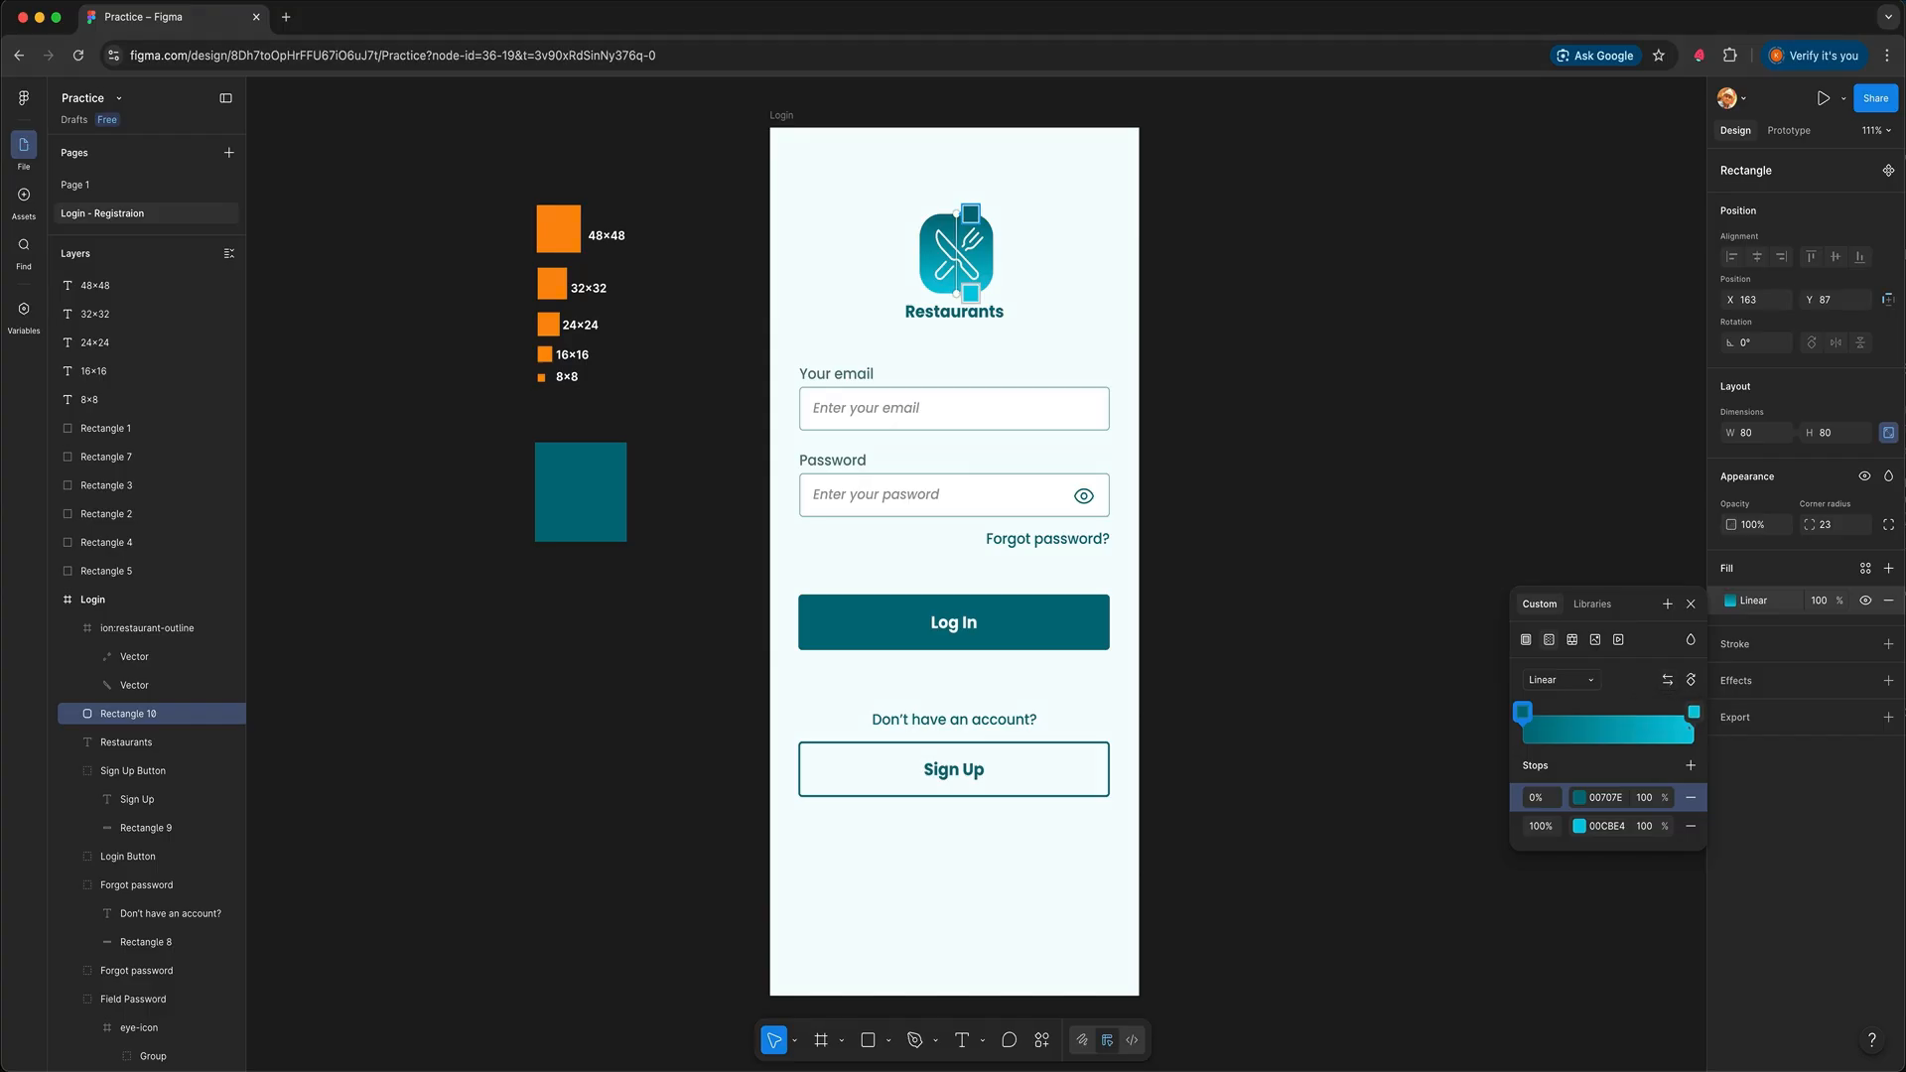
click(1668, 680)
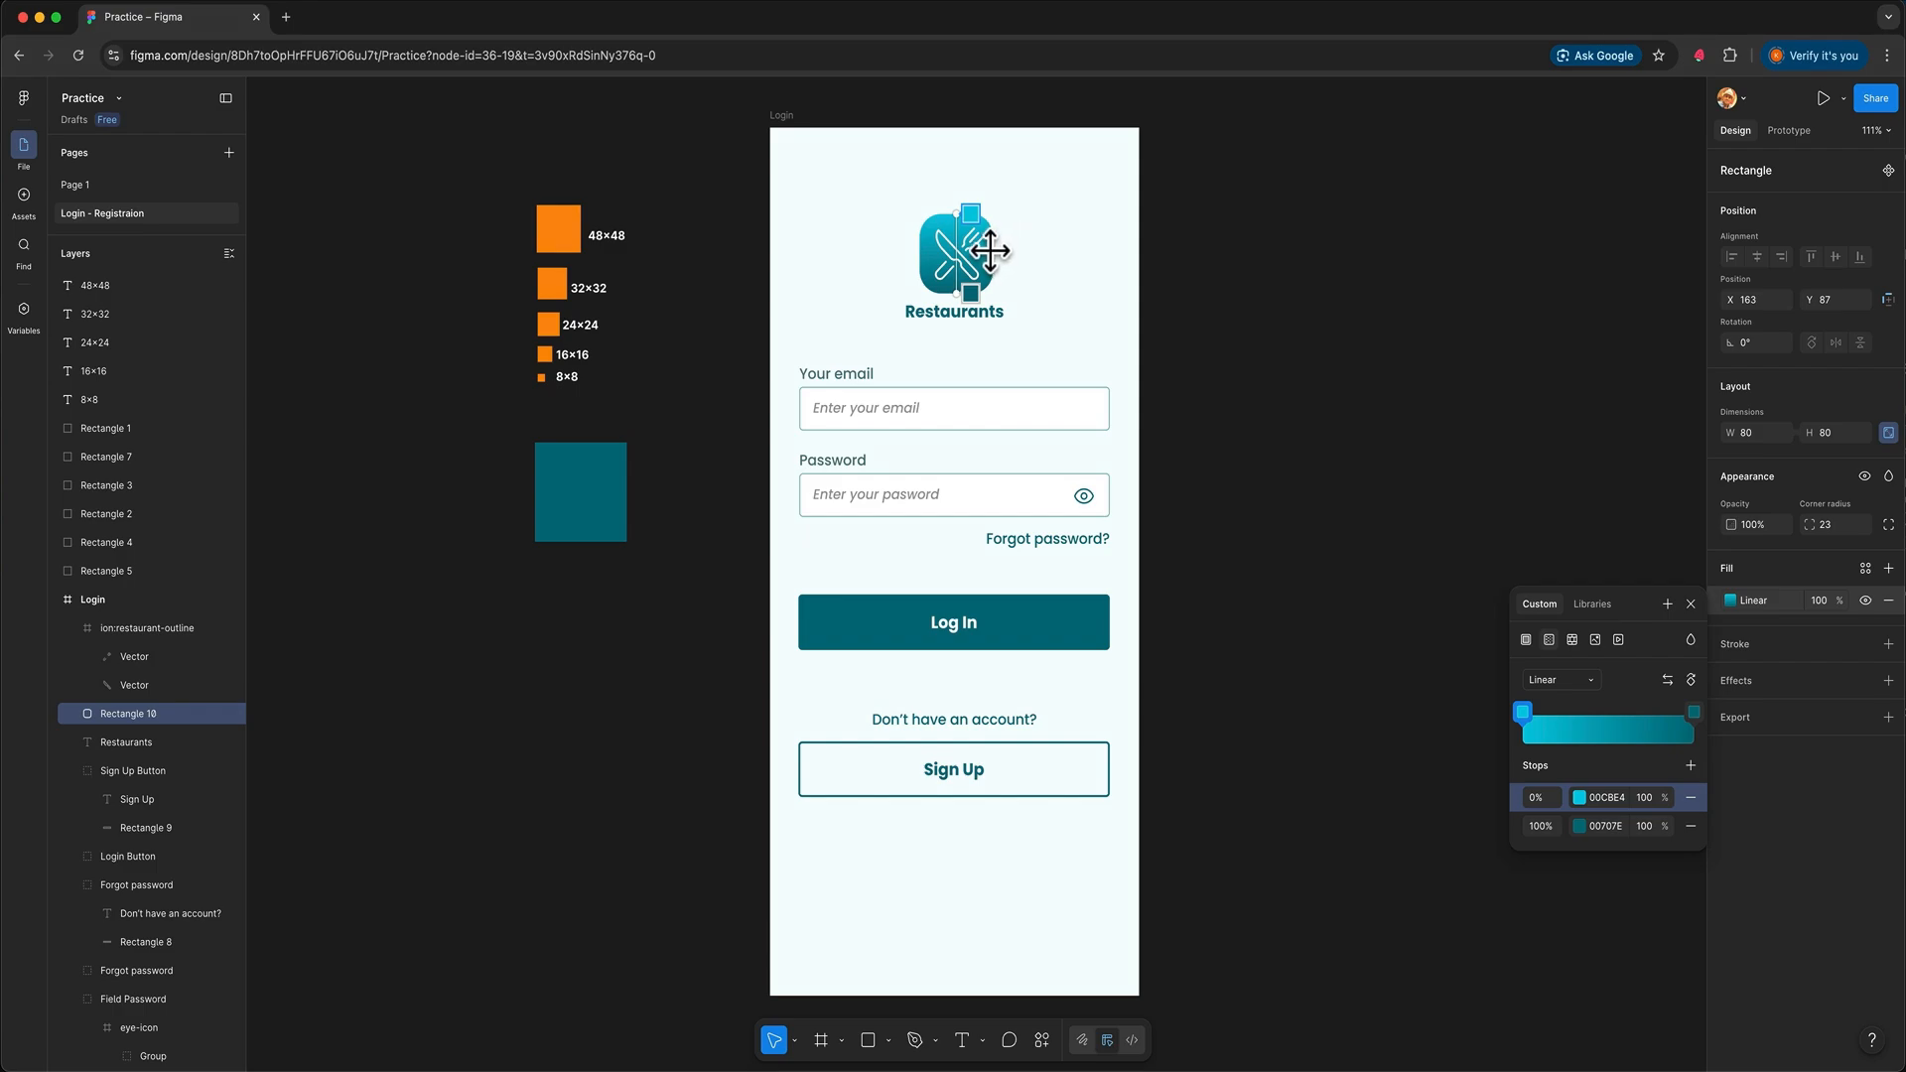
Adjust the logo gradient's handles, placing the light stop above the square and the dark stop just inside its lower edge
drag(986, 251, 985, 226)
drag(990, 322, 990, 320)
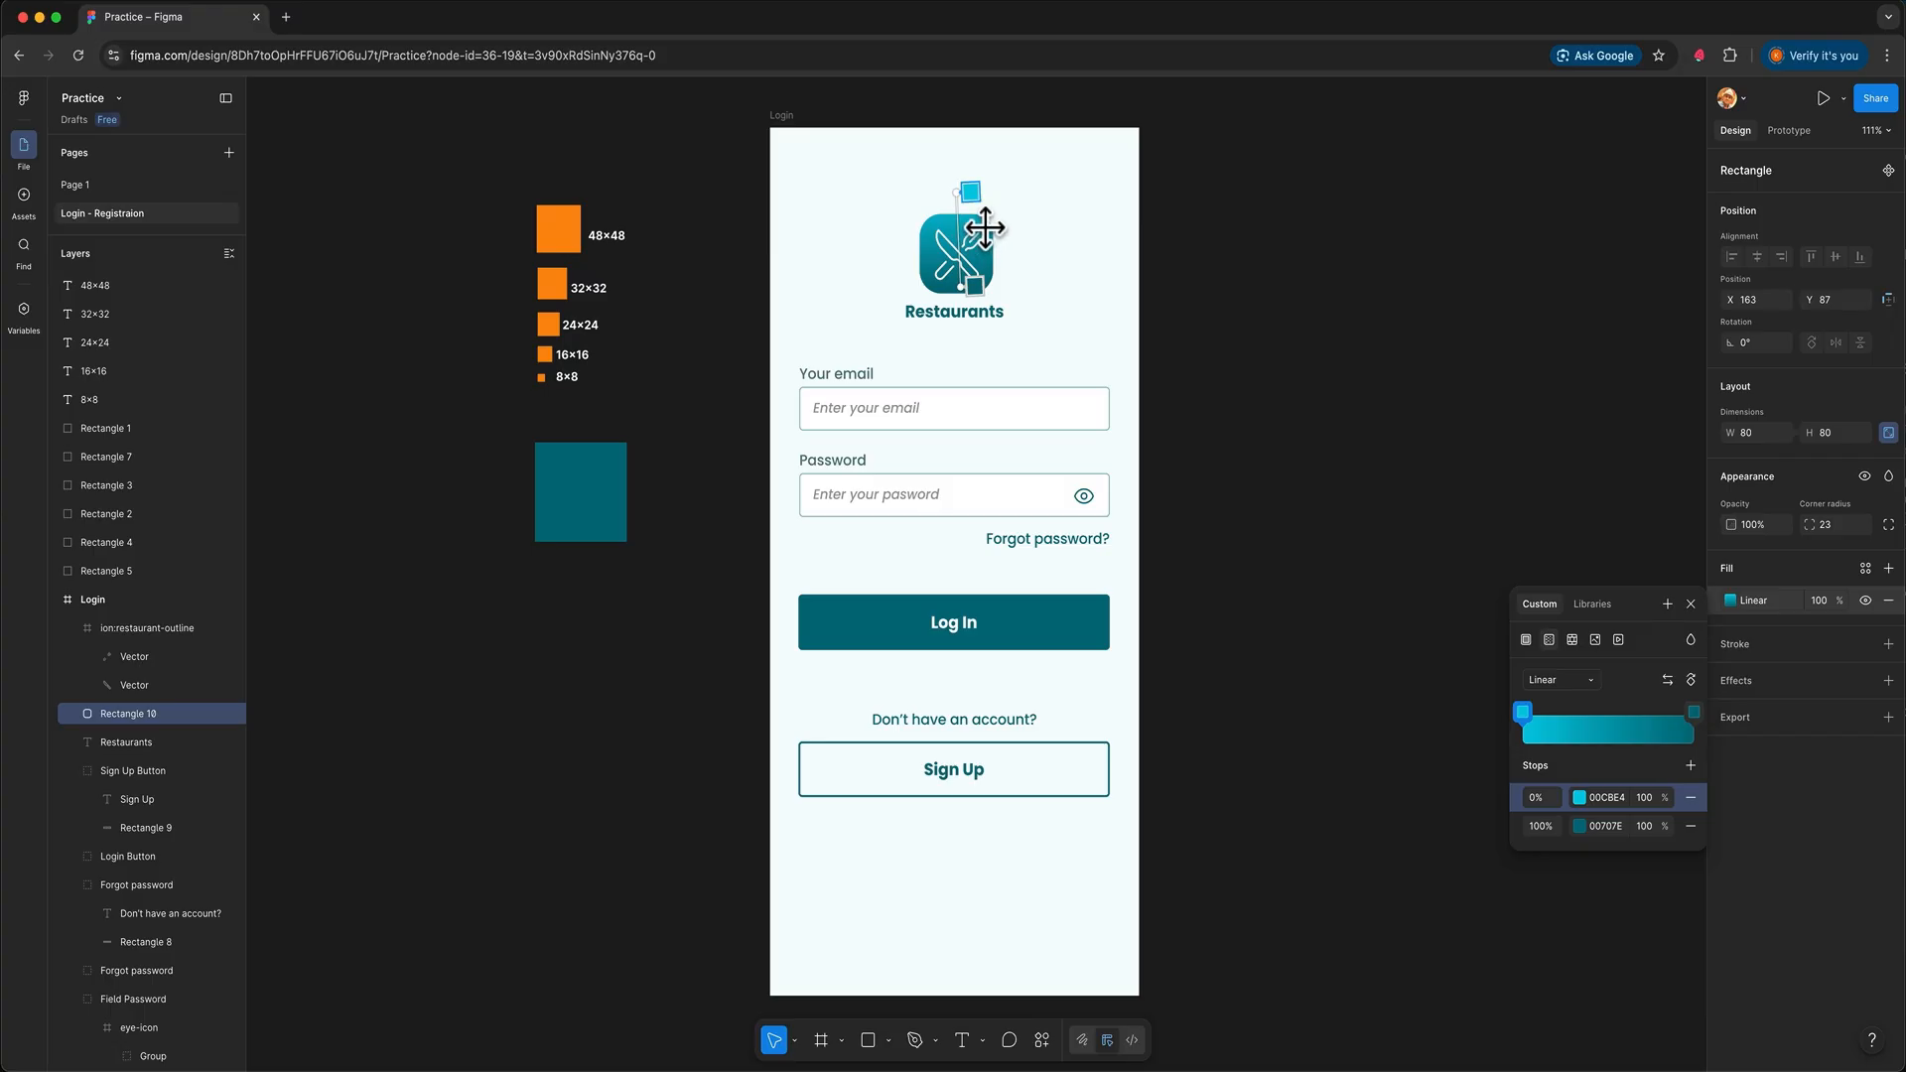
drag(989, 225, 990, 226)
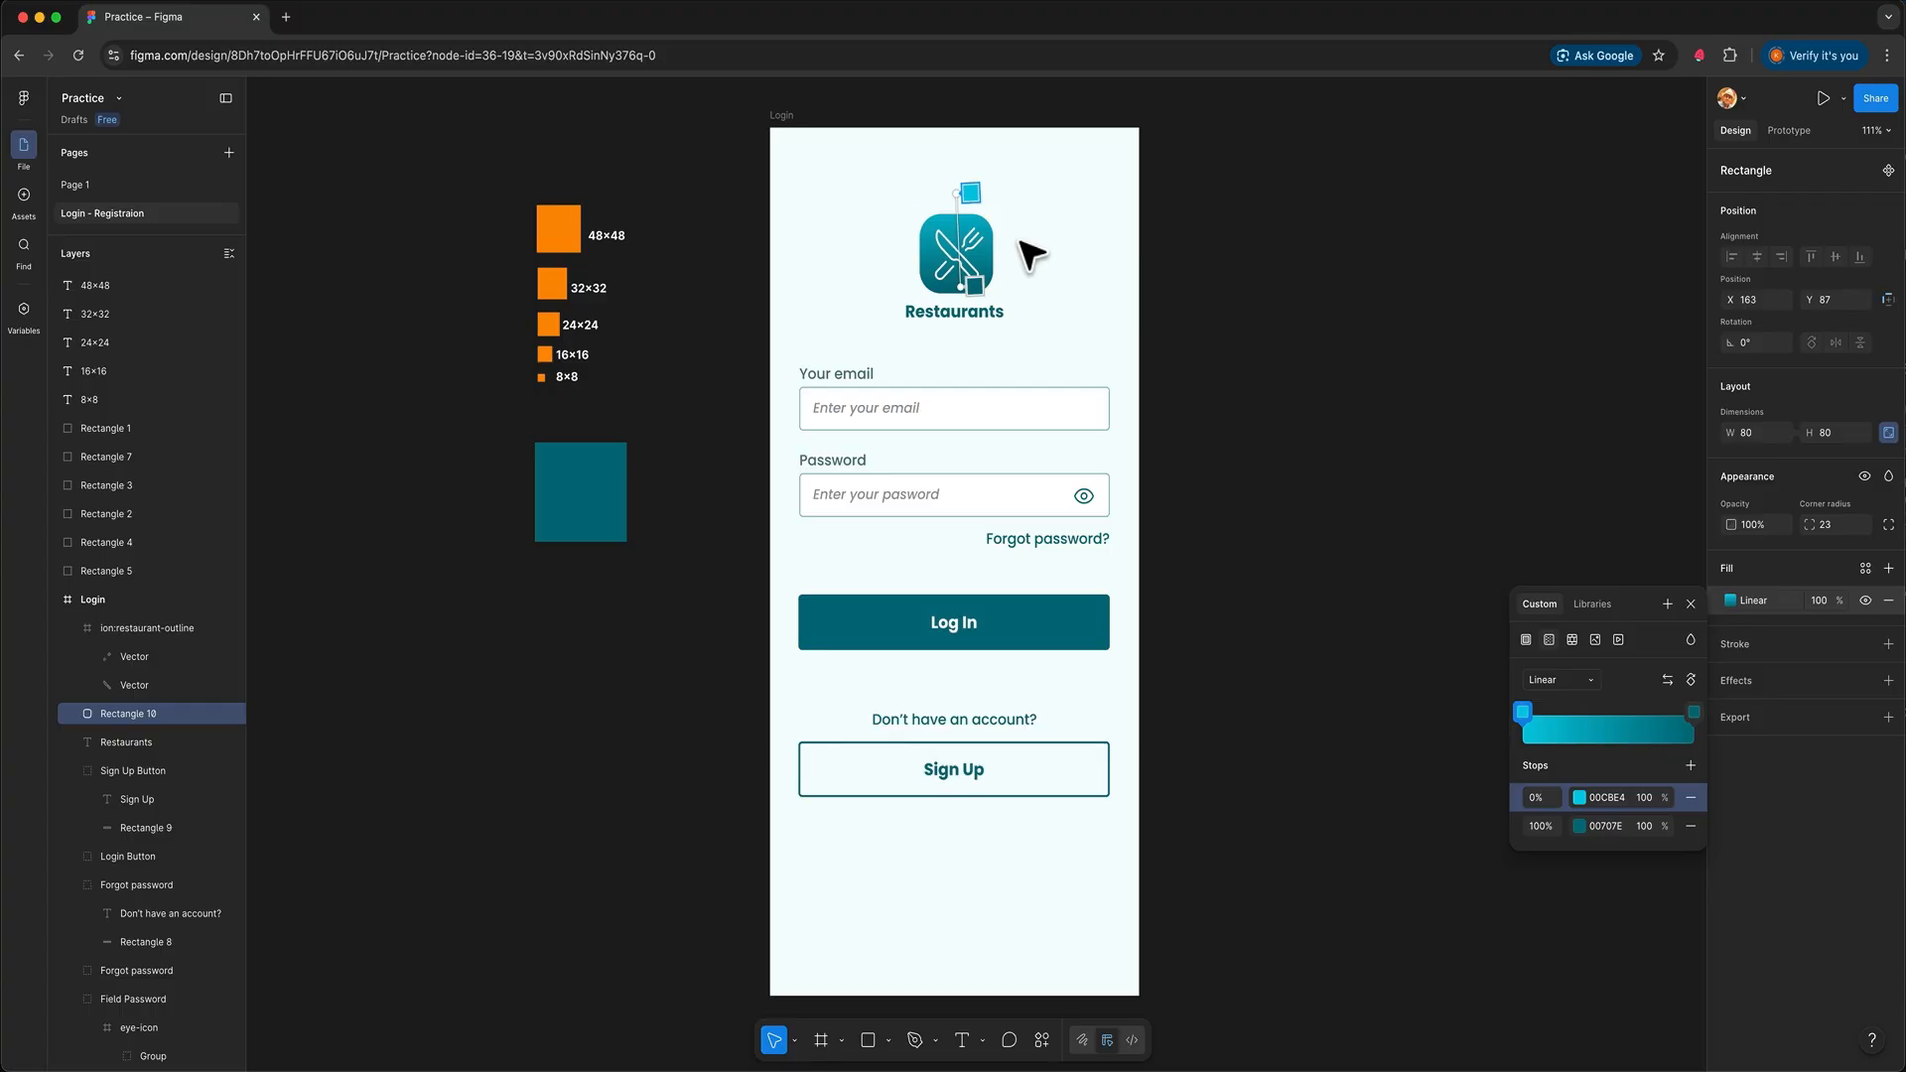
key(Escape)
key(Escape)
Lower the Restaurants heading to Y 176 using the 16×16 square as a spacer below the logo, and return the spacer
scroll(1307, 638, down, 3)
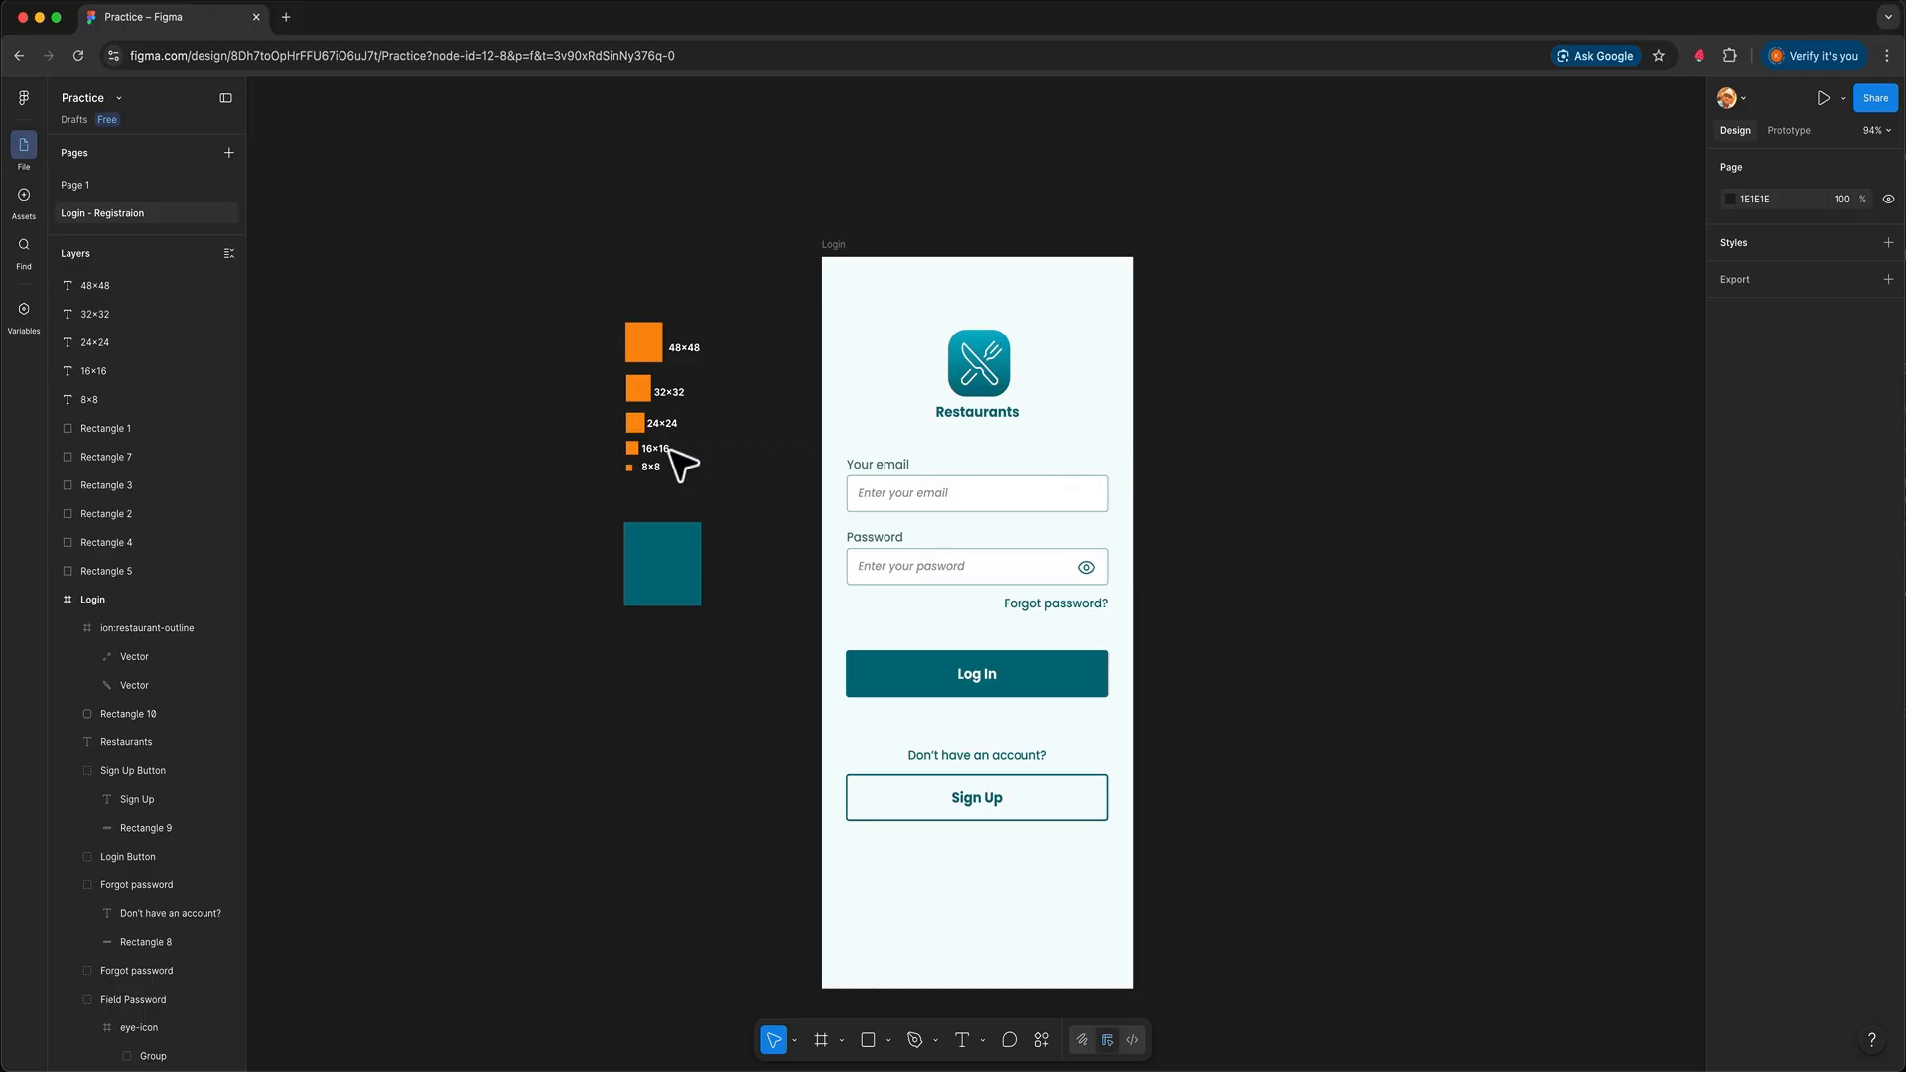
drag(641, 458, 988, 422)
click(991, 419)
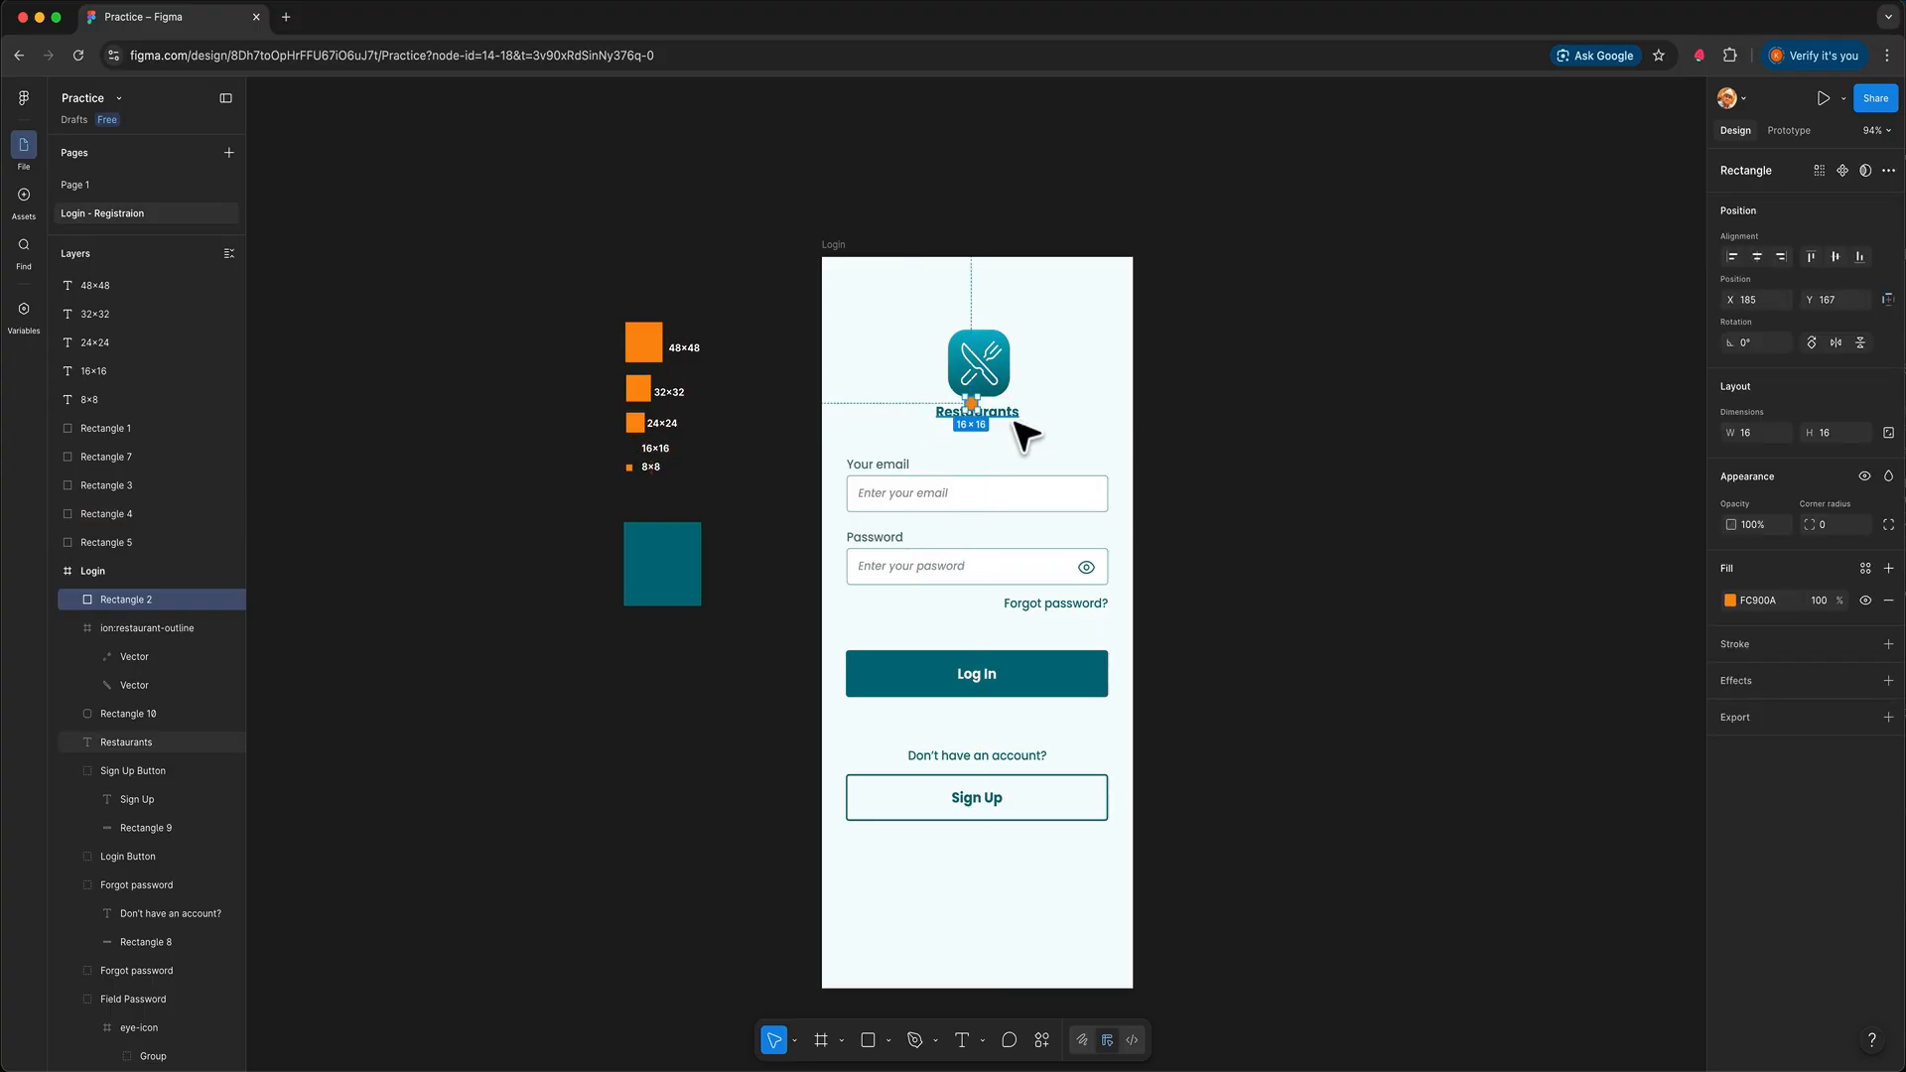
key(Down)
key(Down)
key(Down)
key(Down)
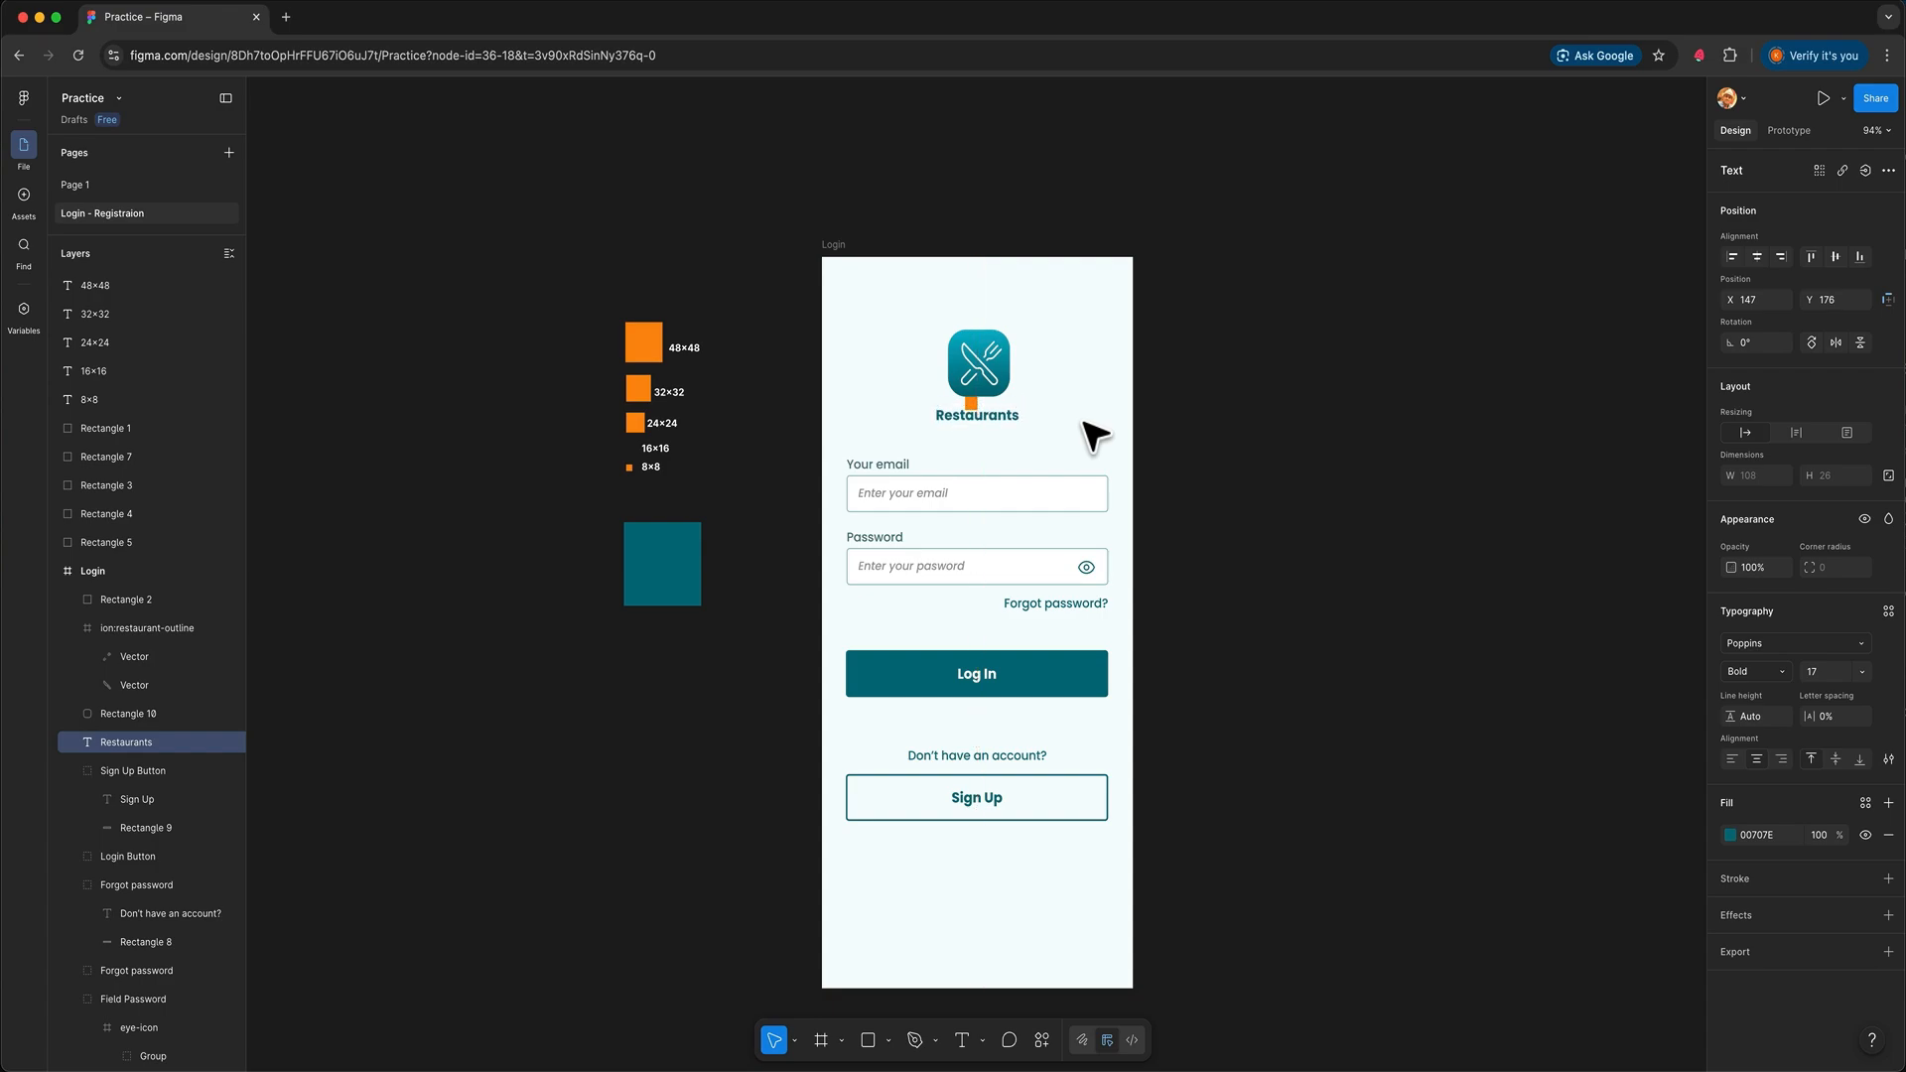
click(1095, 434)
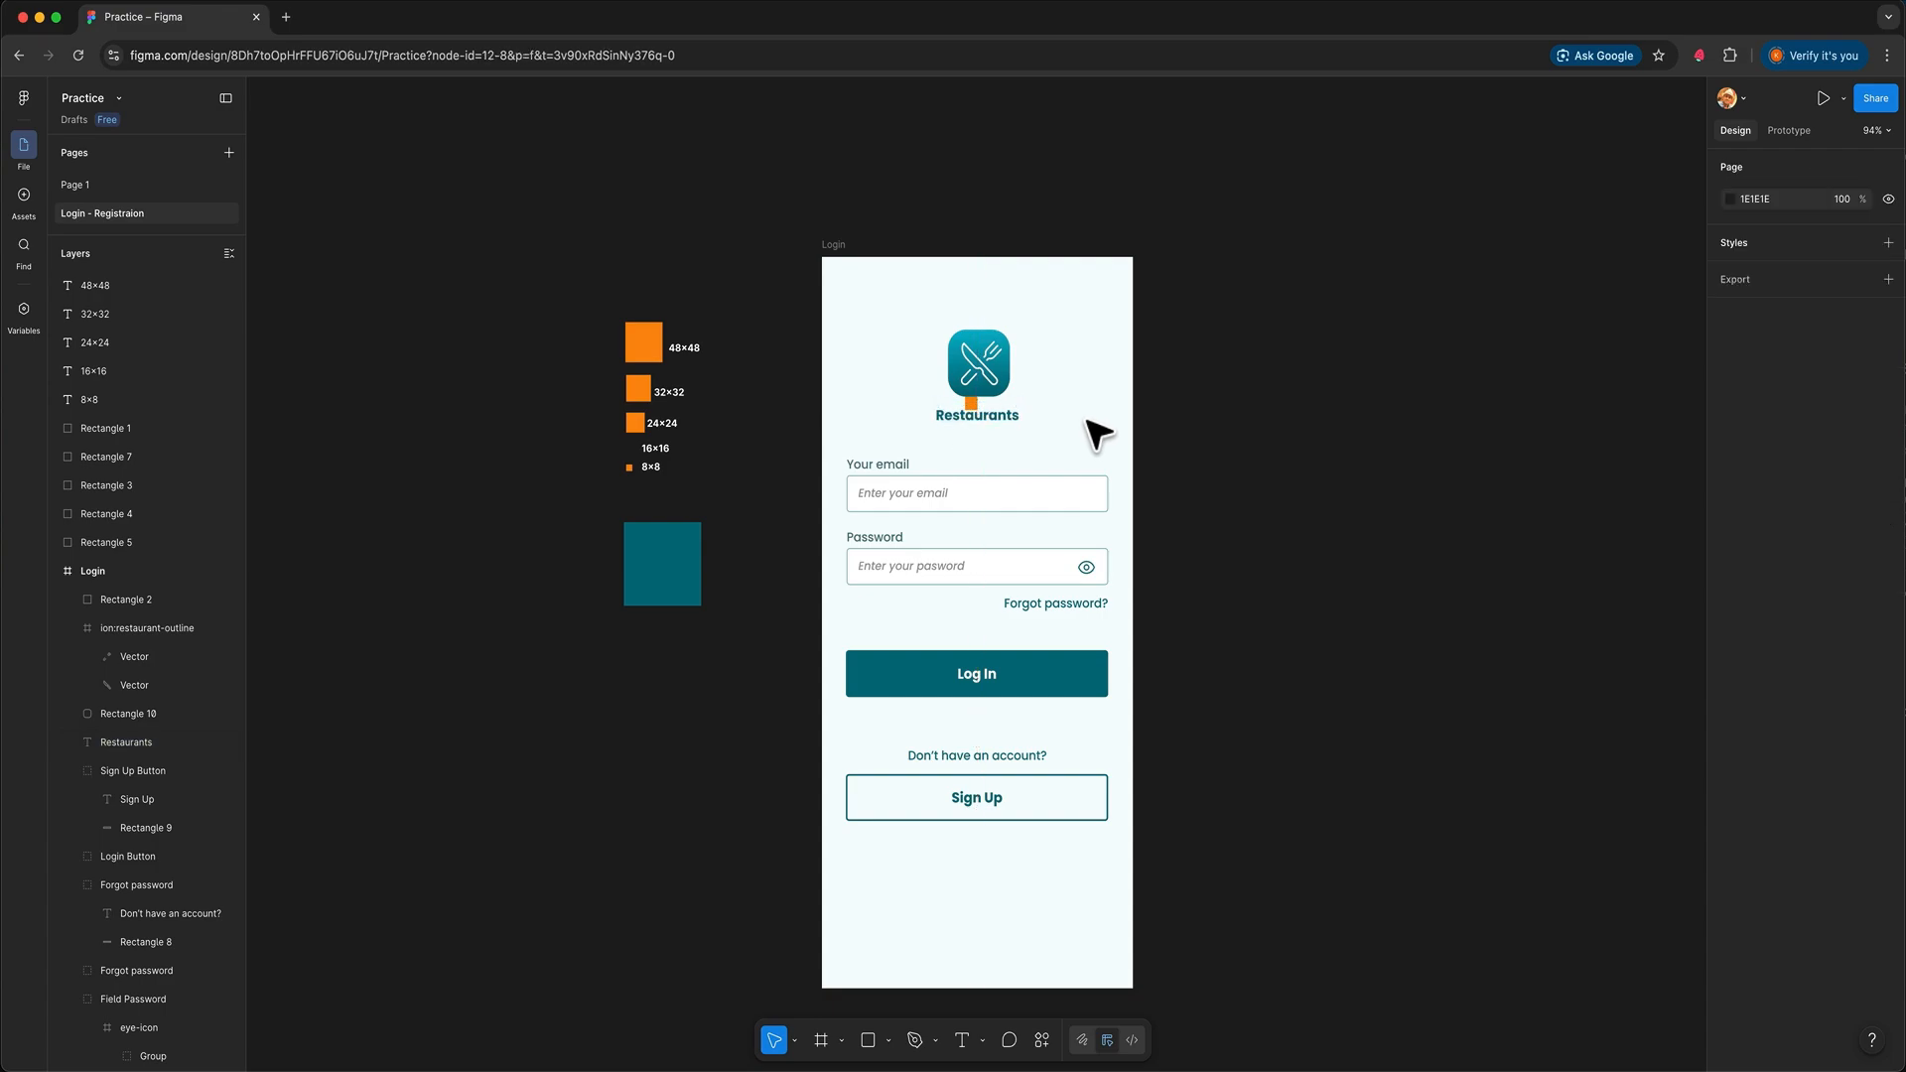
drag(973, 404, 638, 458)
click(749, 427)
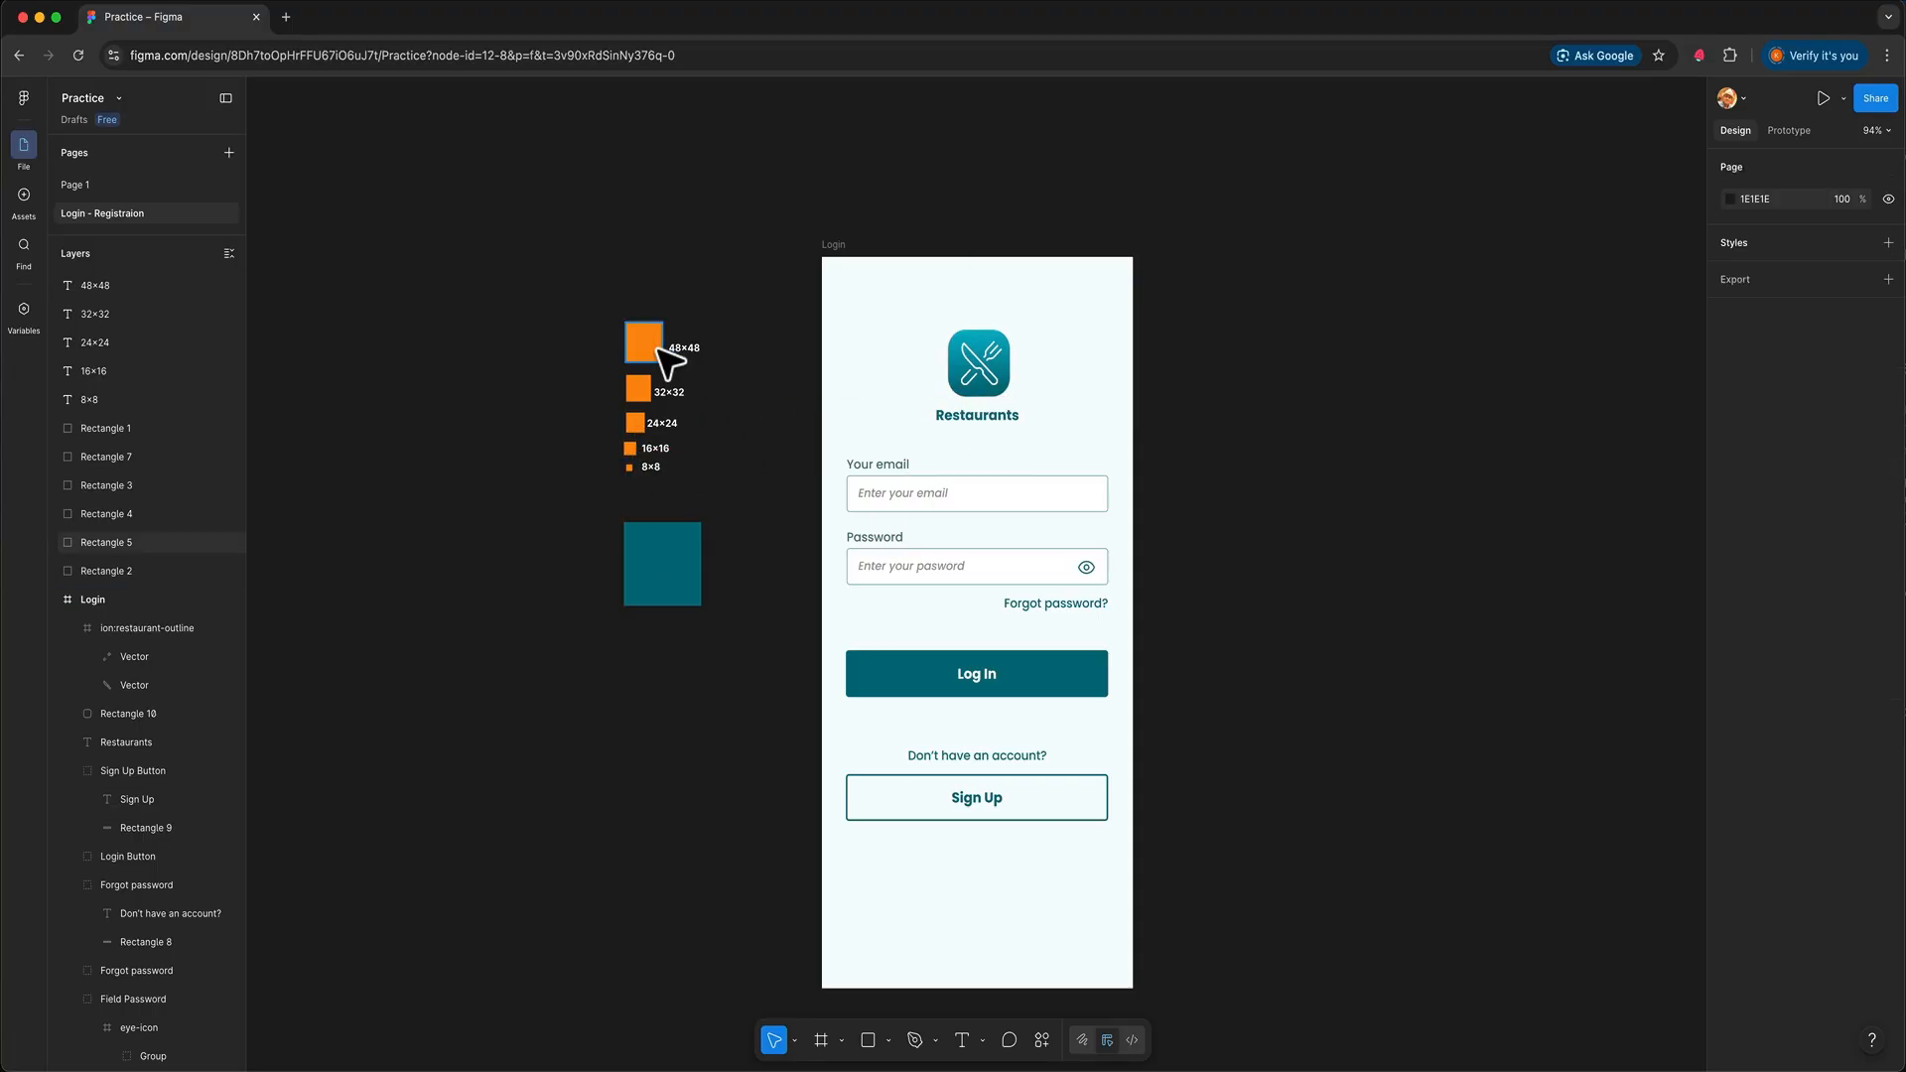
Place the 48×48 orange square as a spacer above the email field, at X 32, Y 191
drag(657, 343, 879, 446)
key(Down)
key(Down)
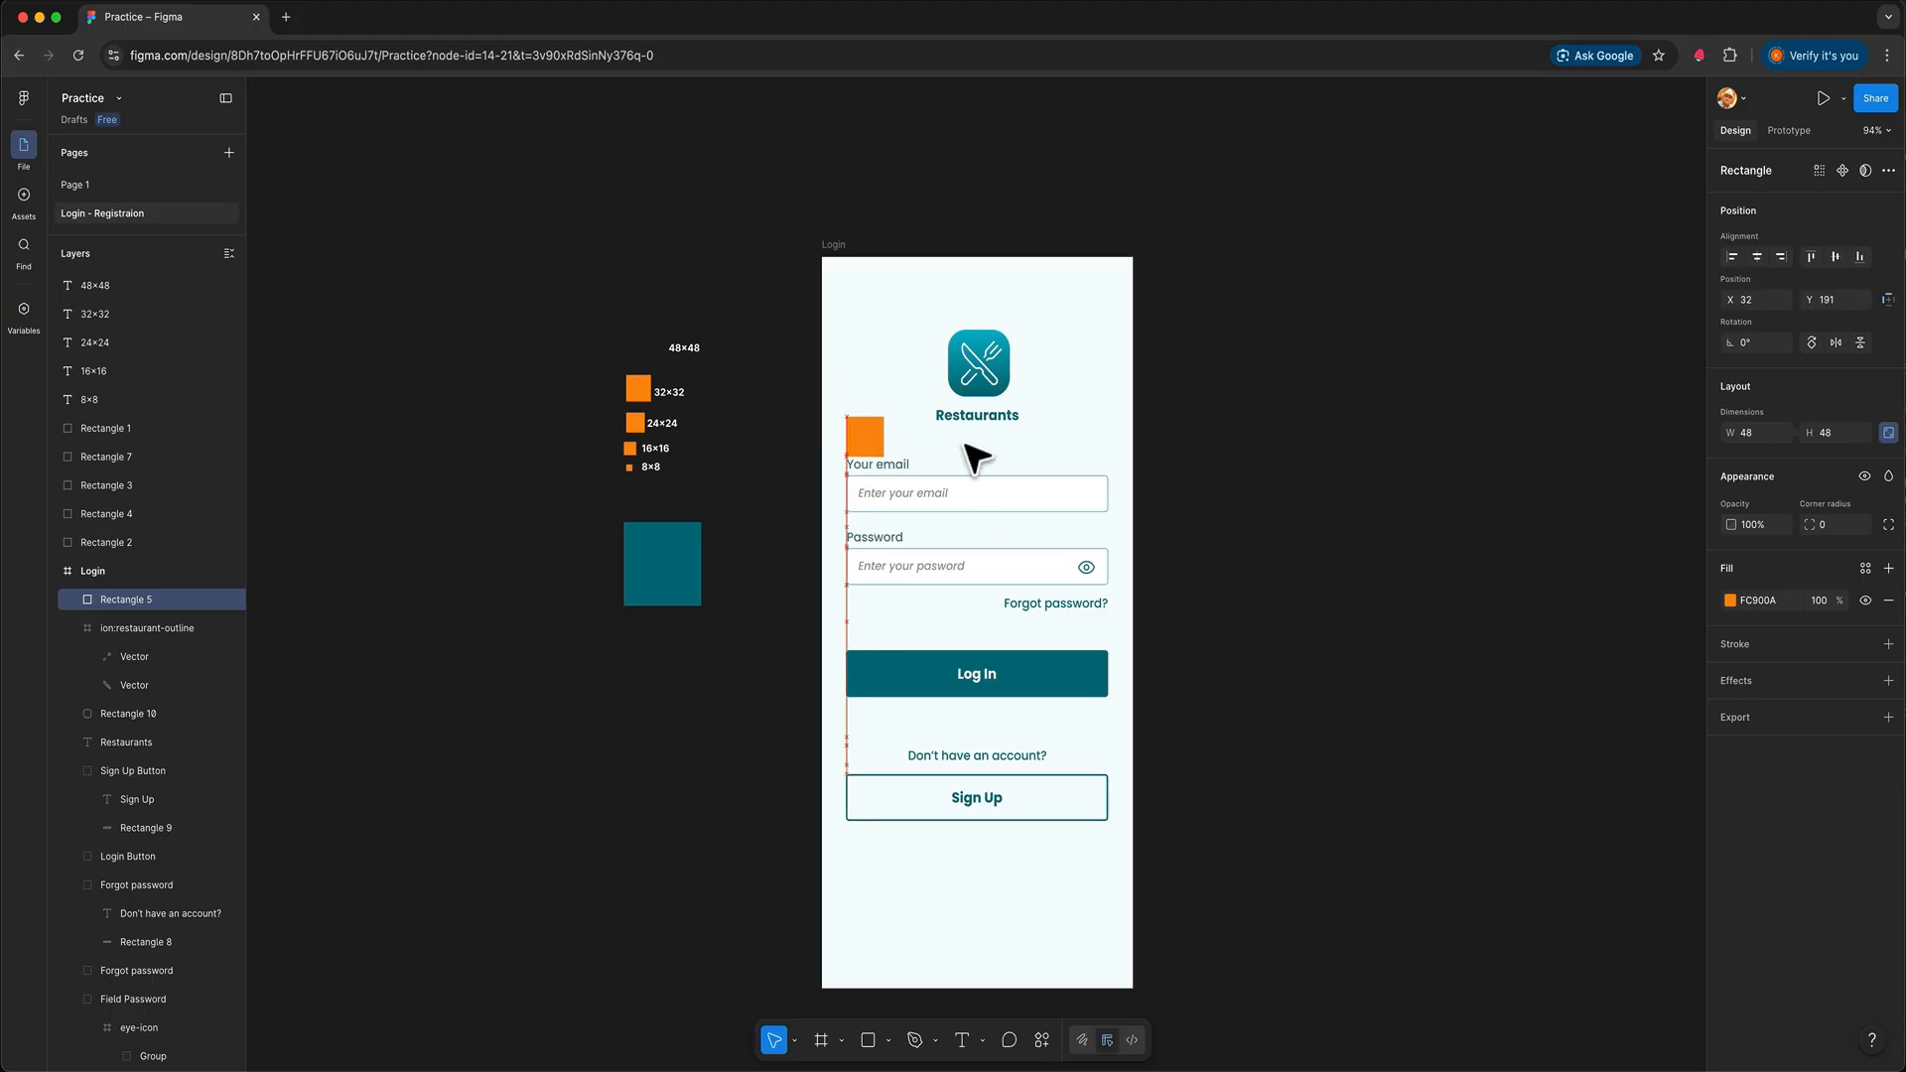
key(Down)
key(Escape)
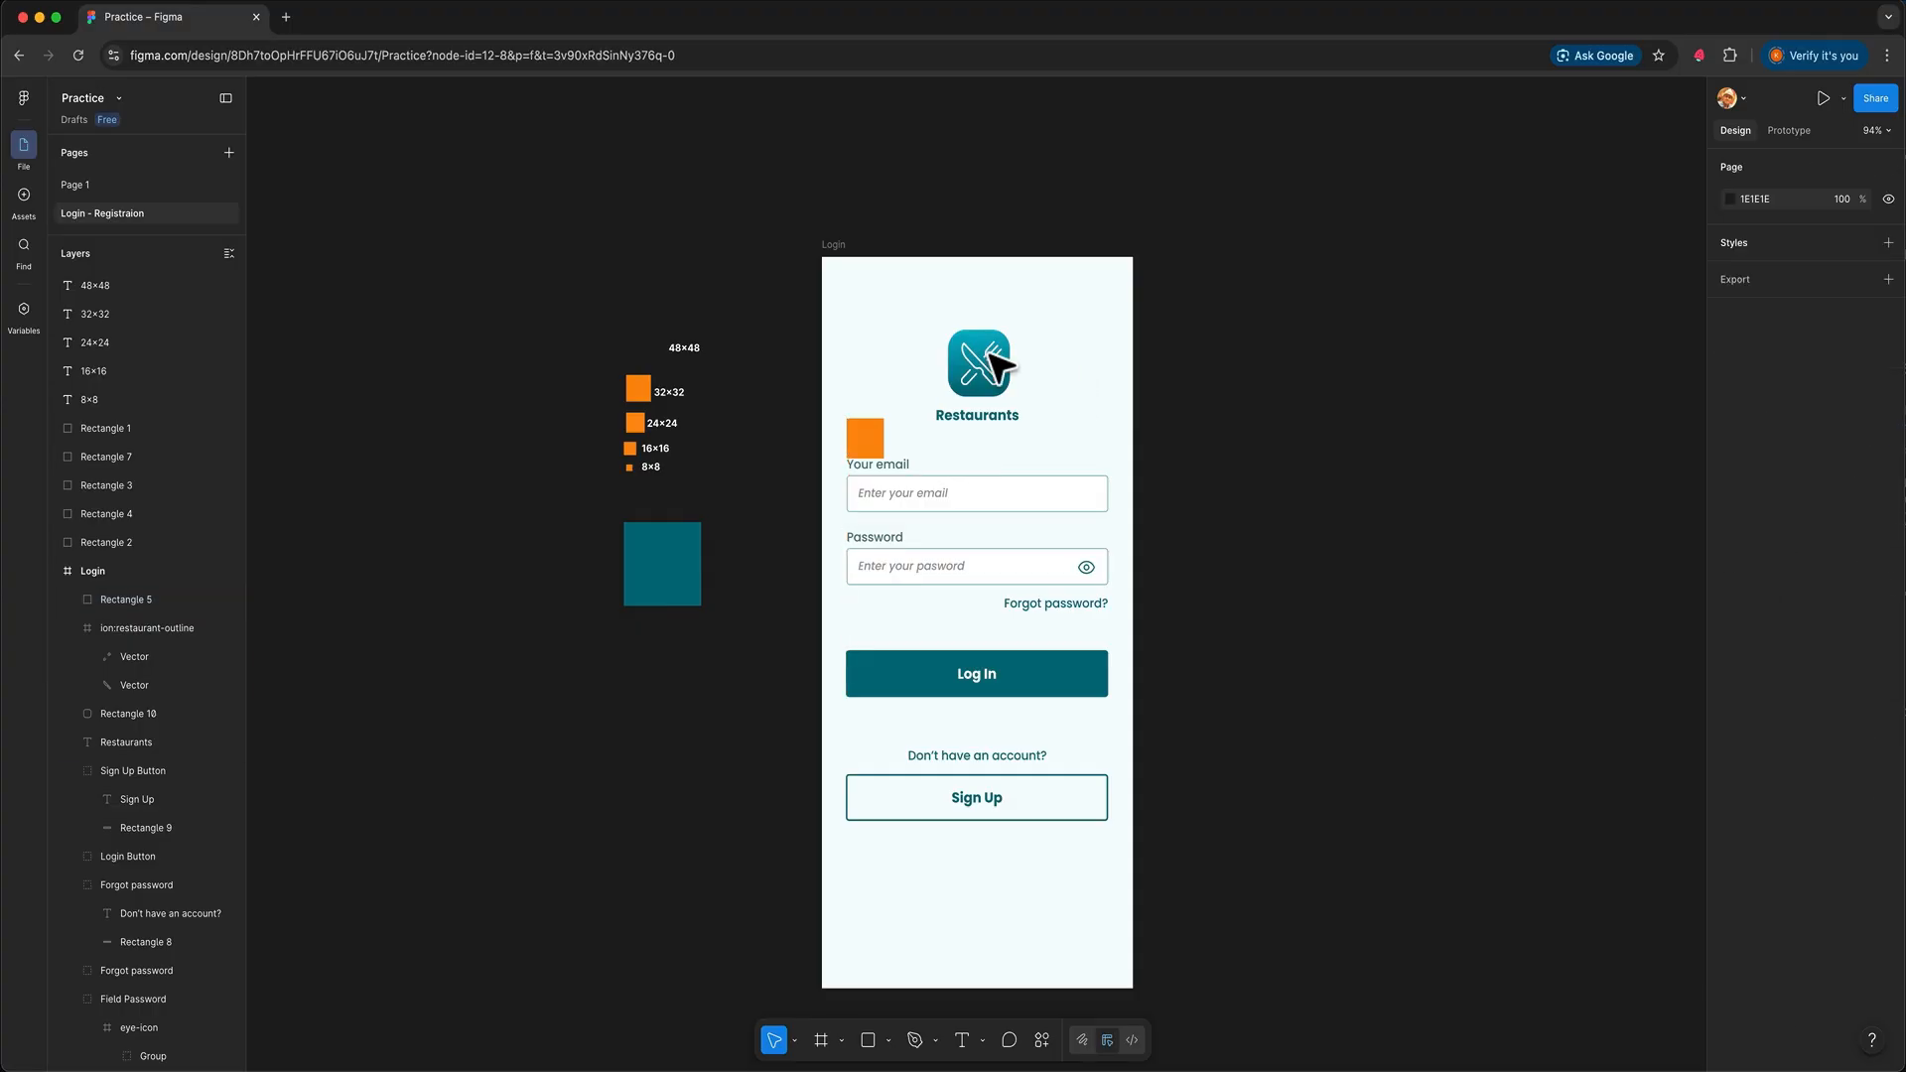
Group the restaurant icon, rounded square and Restaurants heading, and name the group Logo
drag(928, 331, 1063, 462)
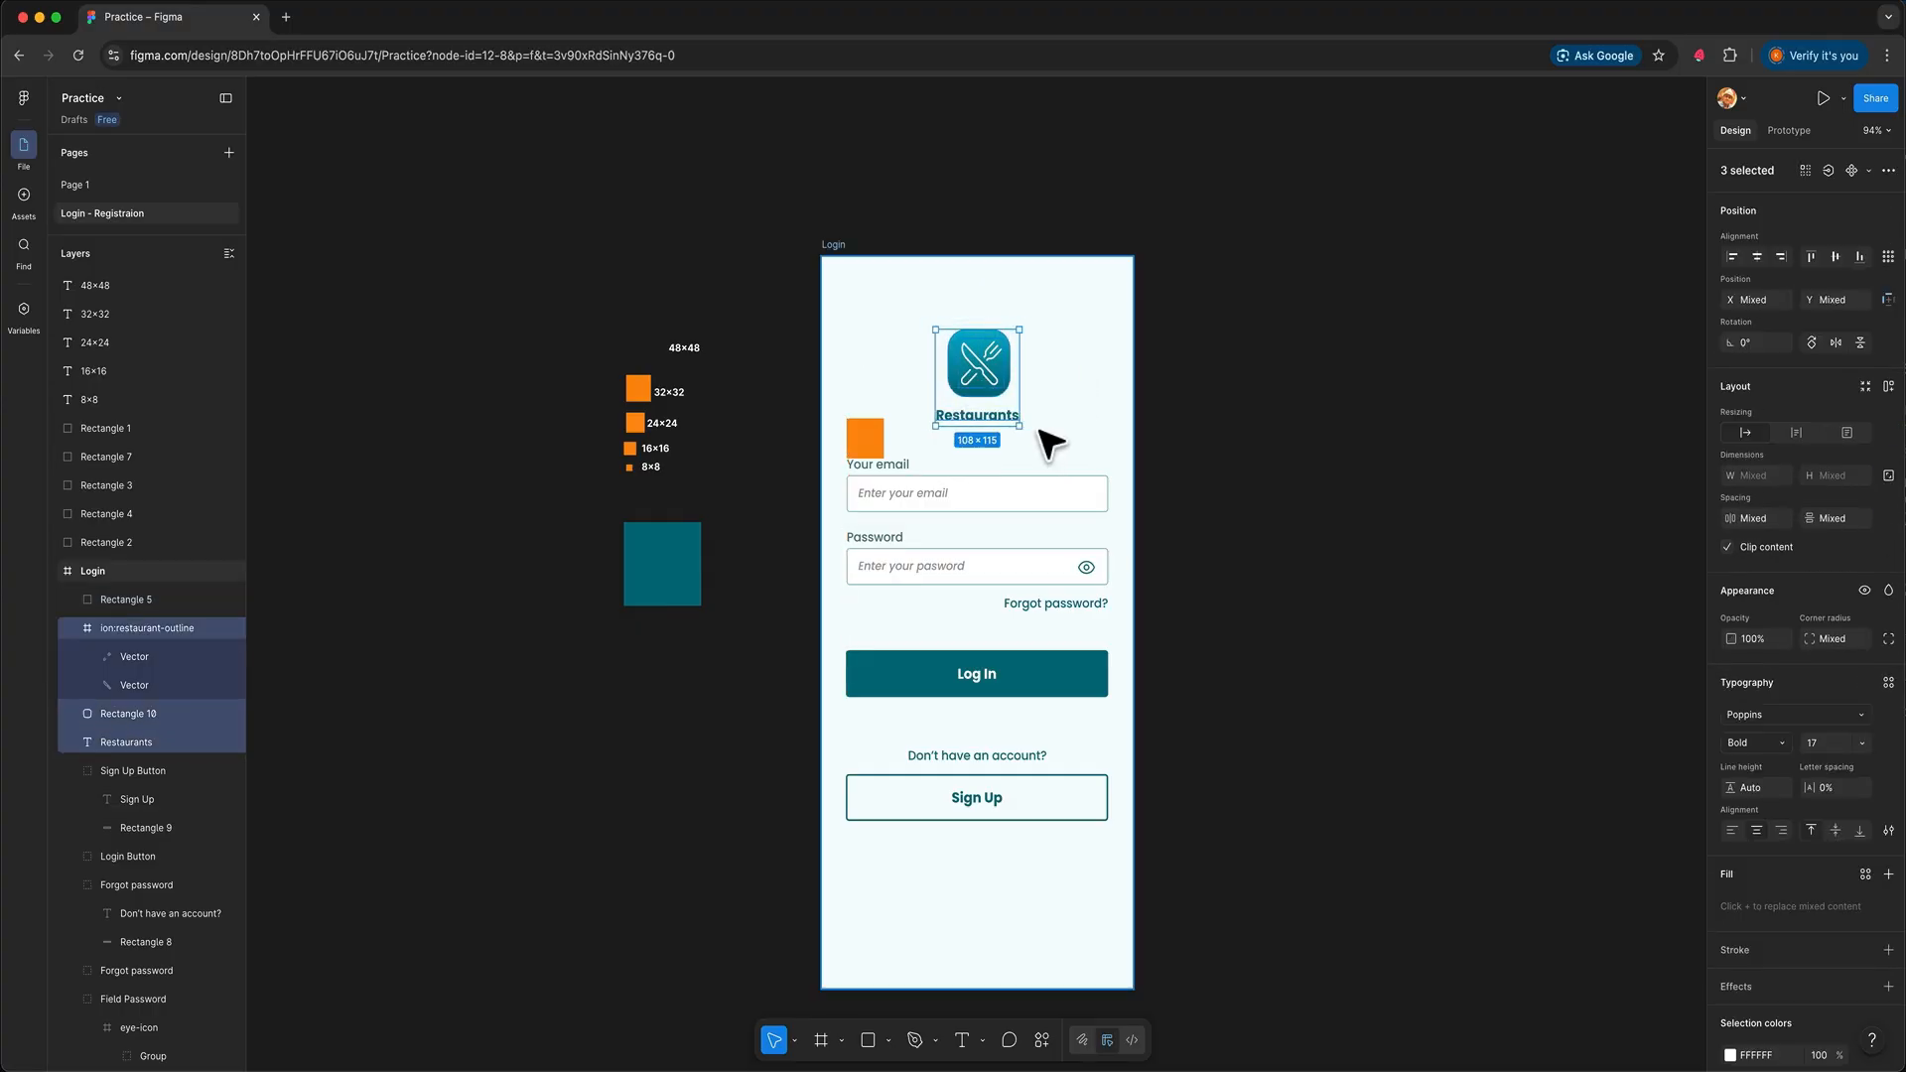
key(super+g)
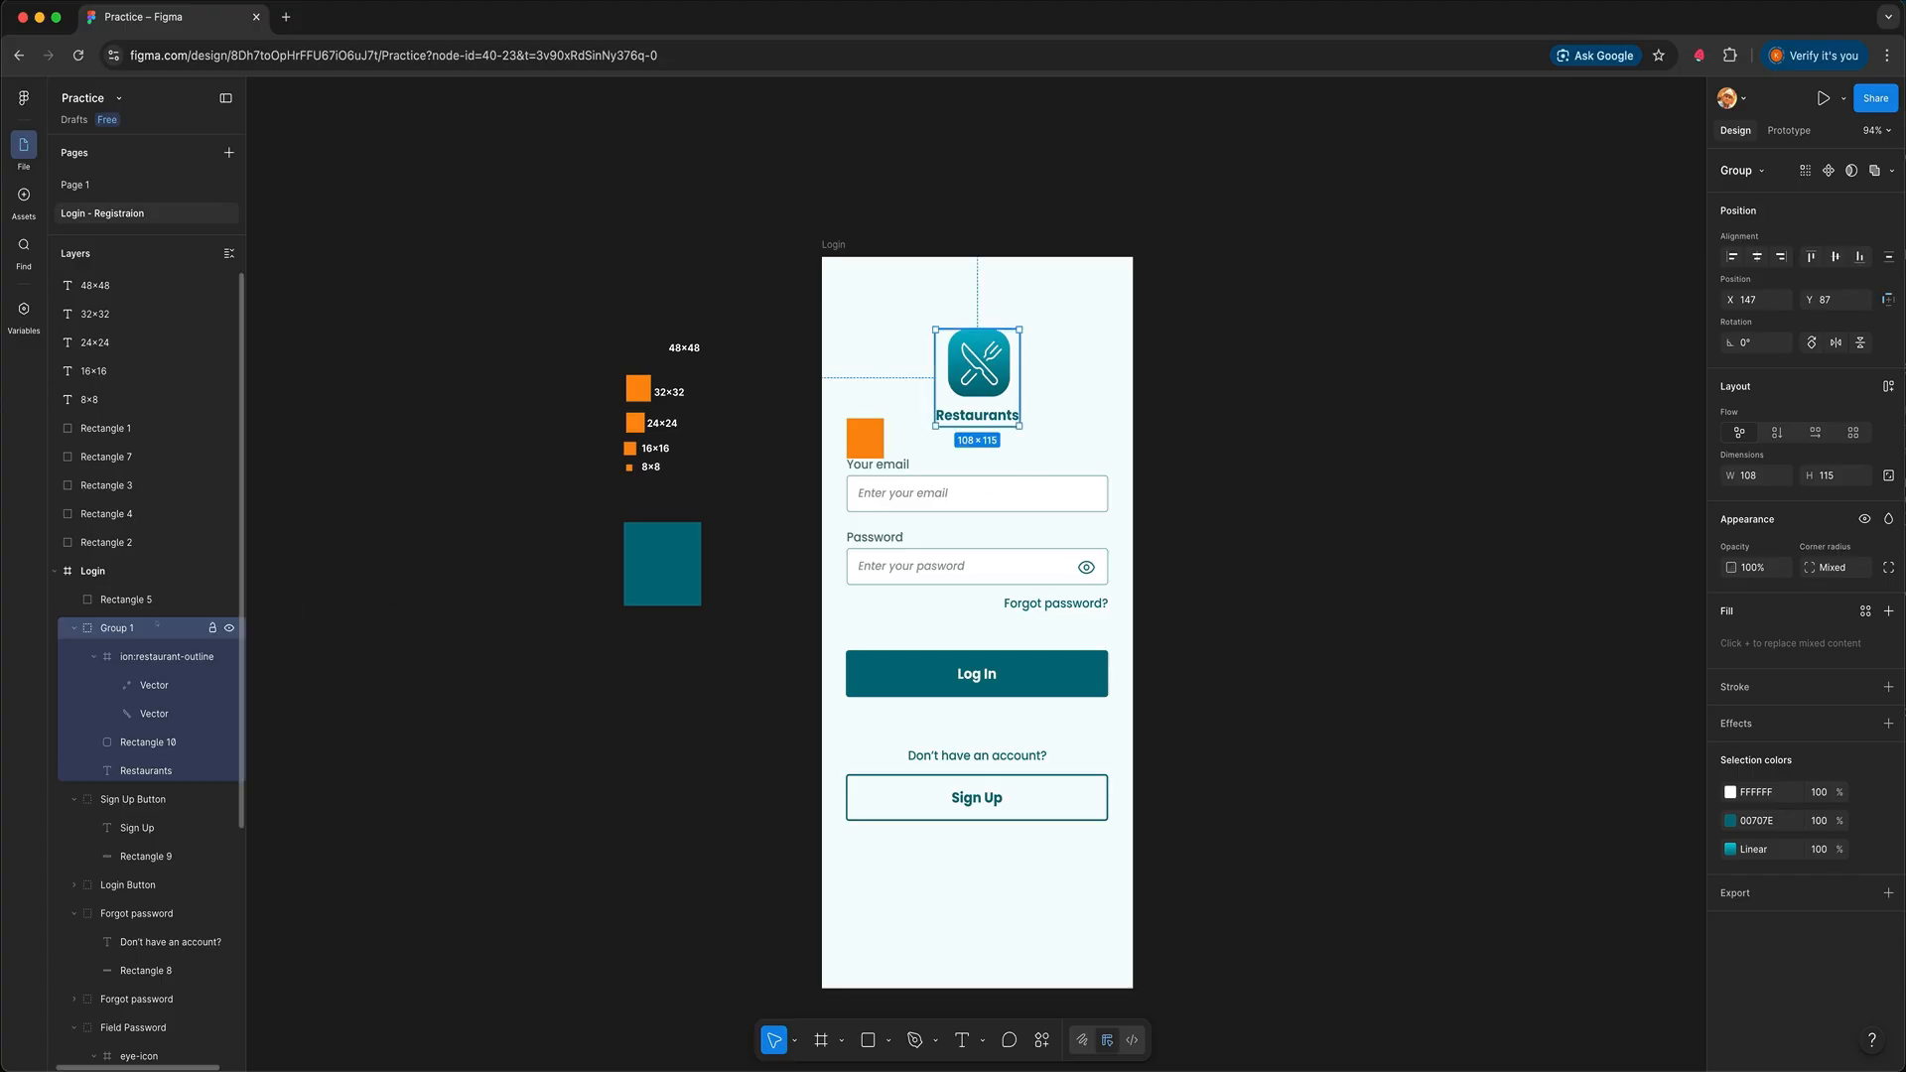
double_click(116, 628)
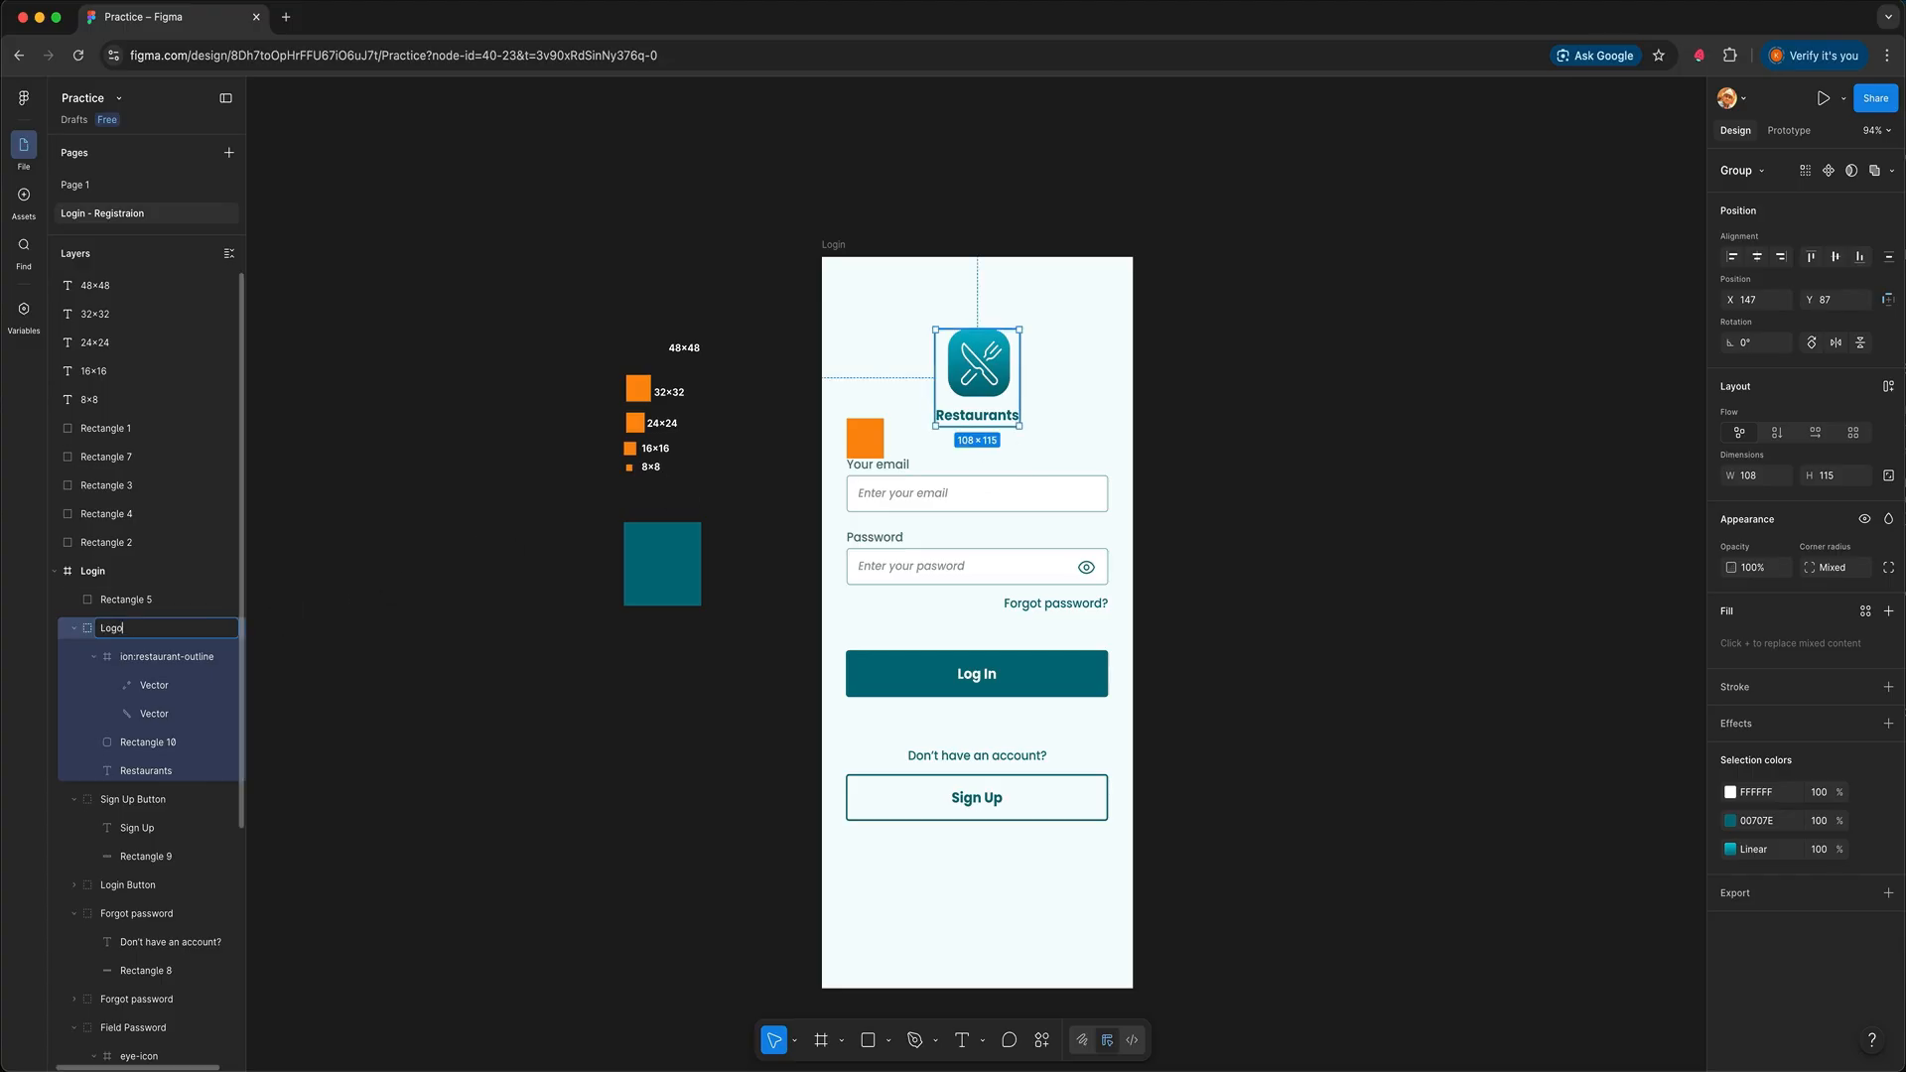
key(Return)
click(1057, 431)
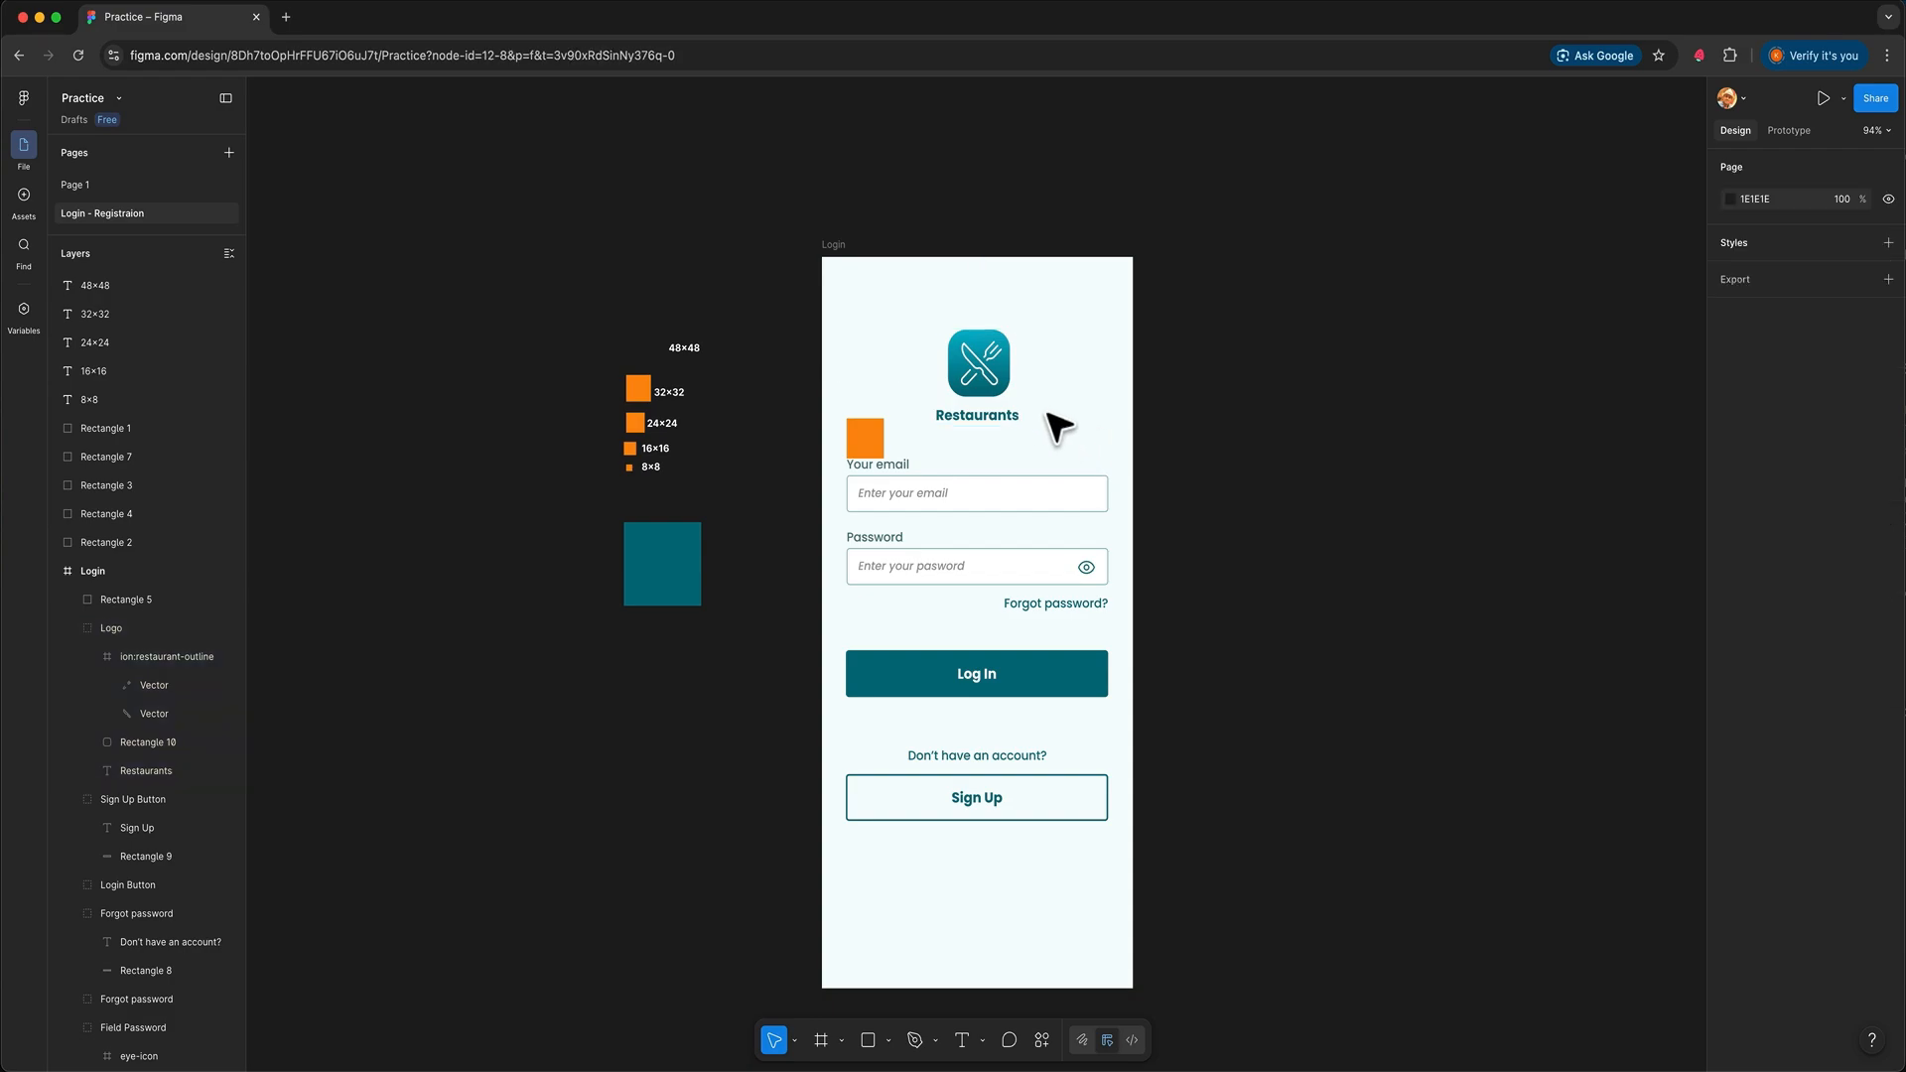
Position the Logo group at Y 85 above the 48×48 spacer, centred horizontally in the Login frame, and return the spacer to its label
drag(1005, 419, 908, 395)
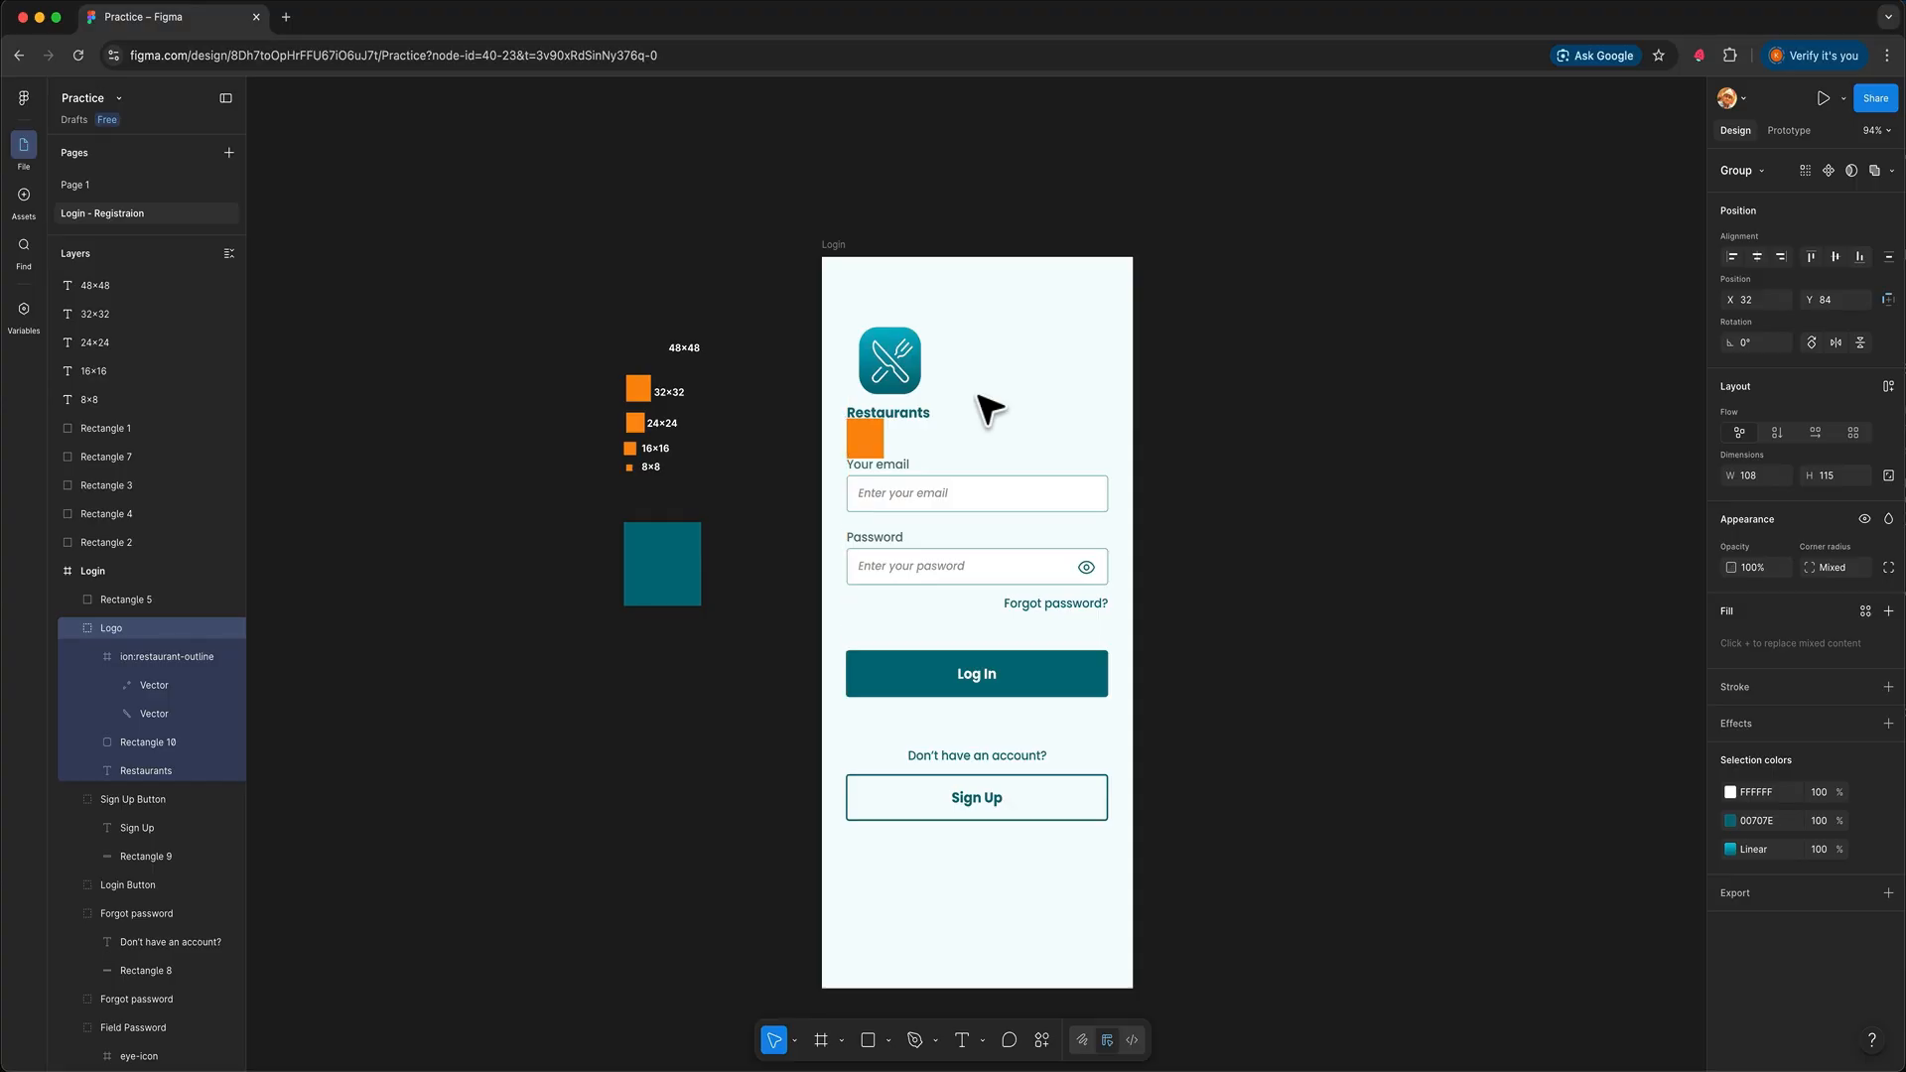
click(931, 421)
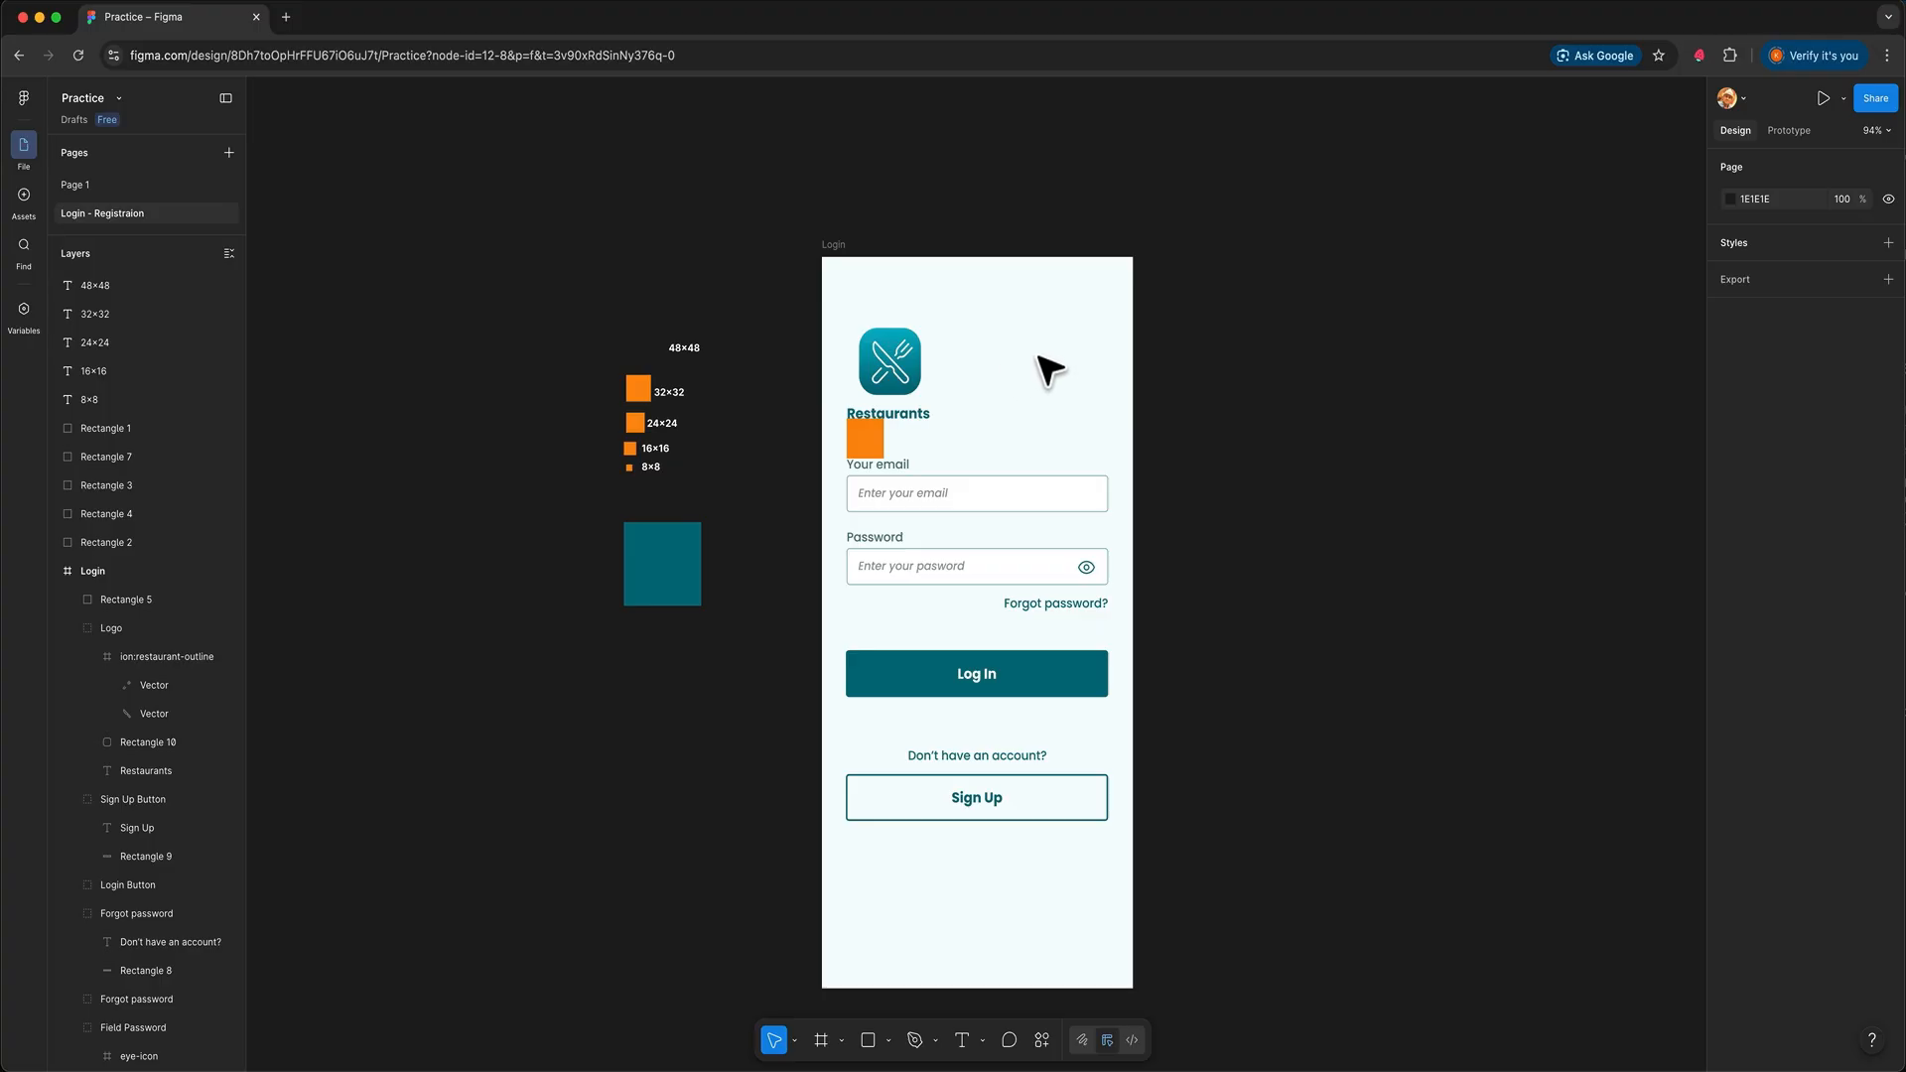
click(924, 374)
click(924, 374)
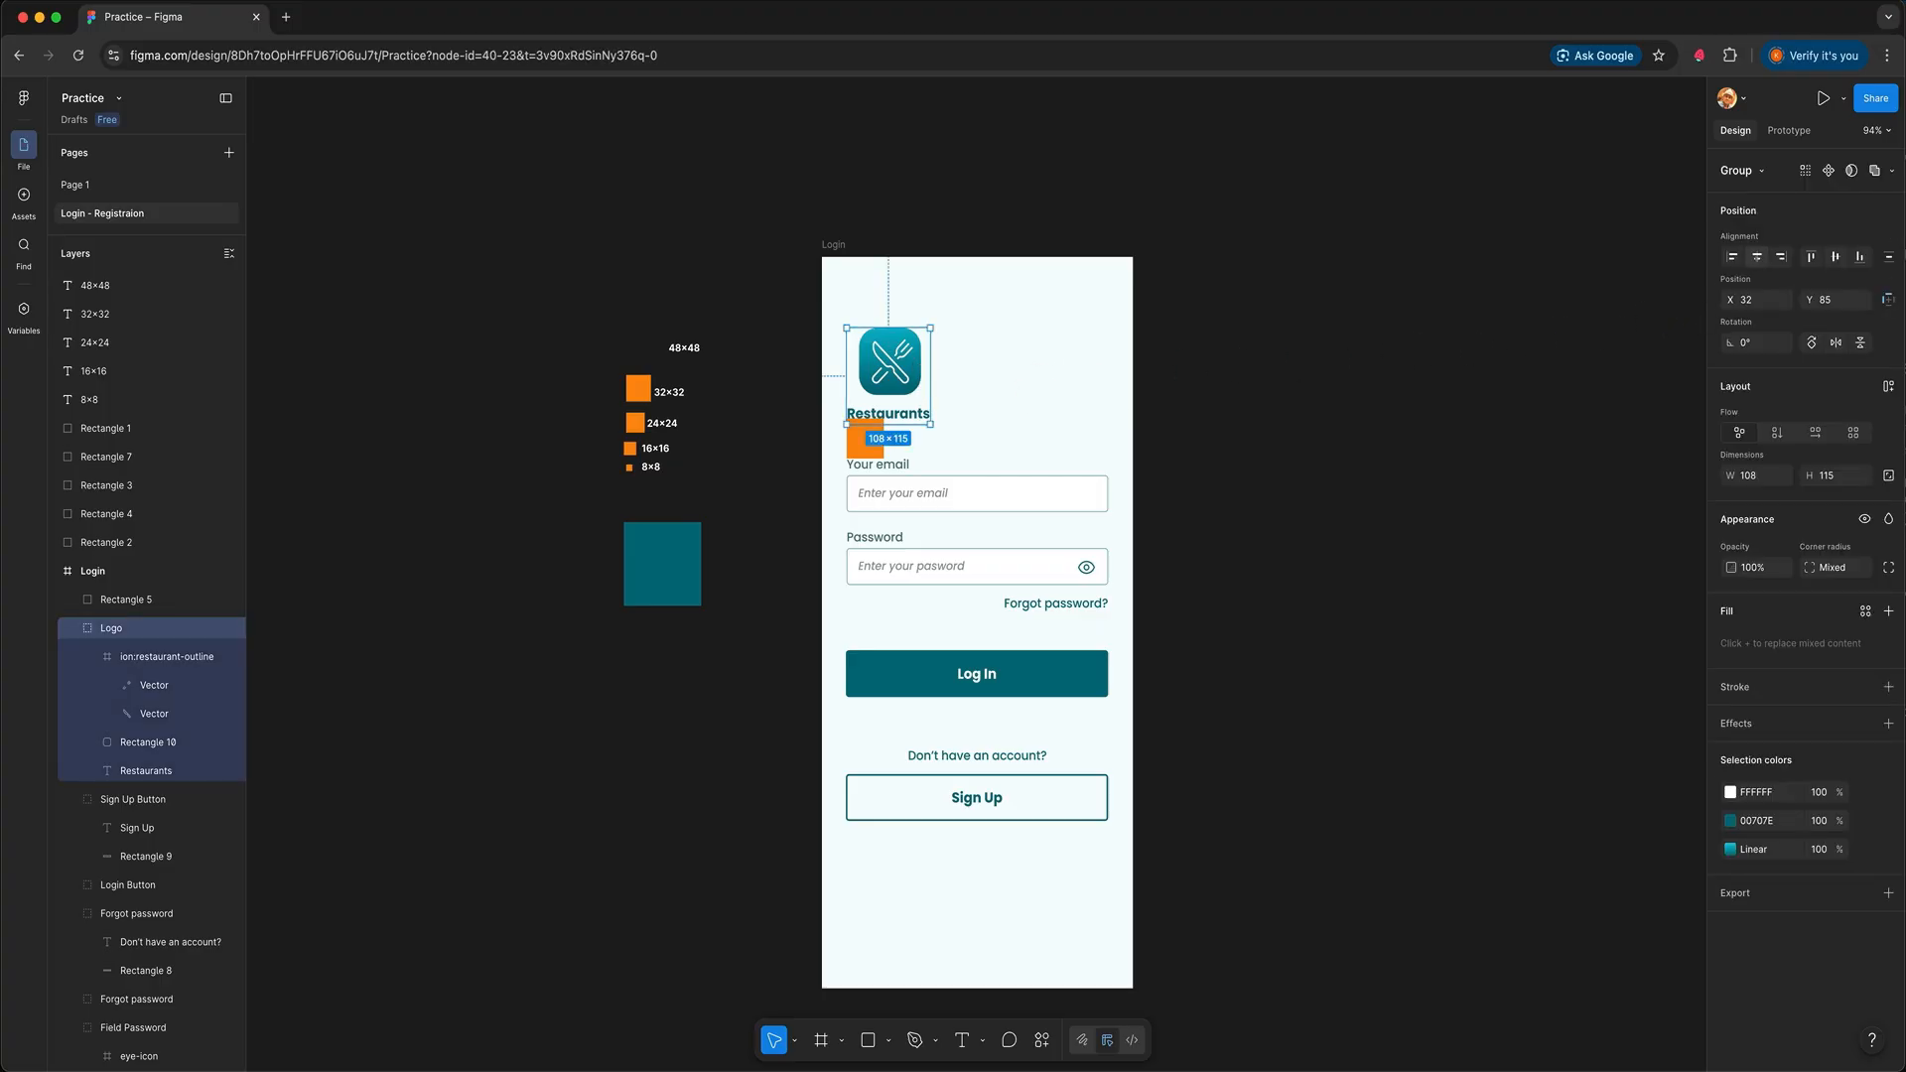
click(1756, 257)
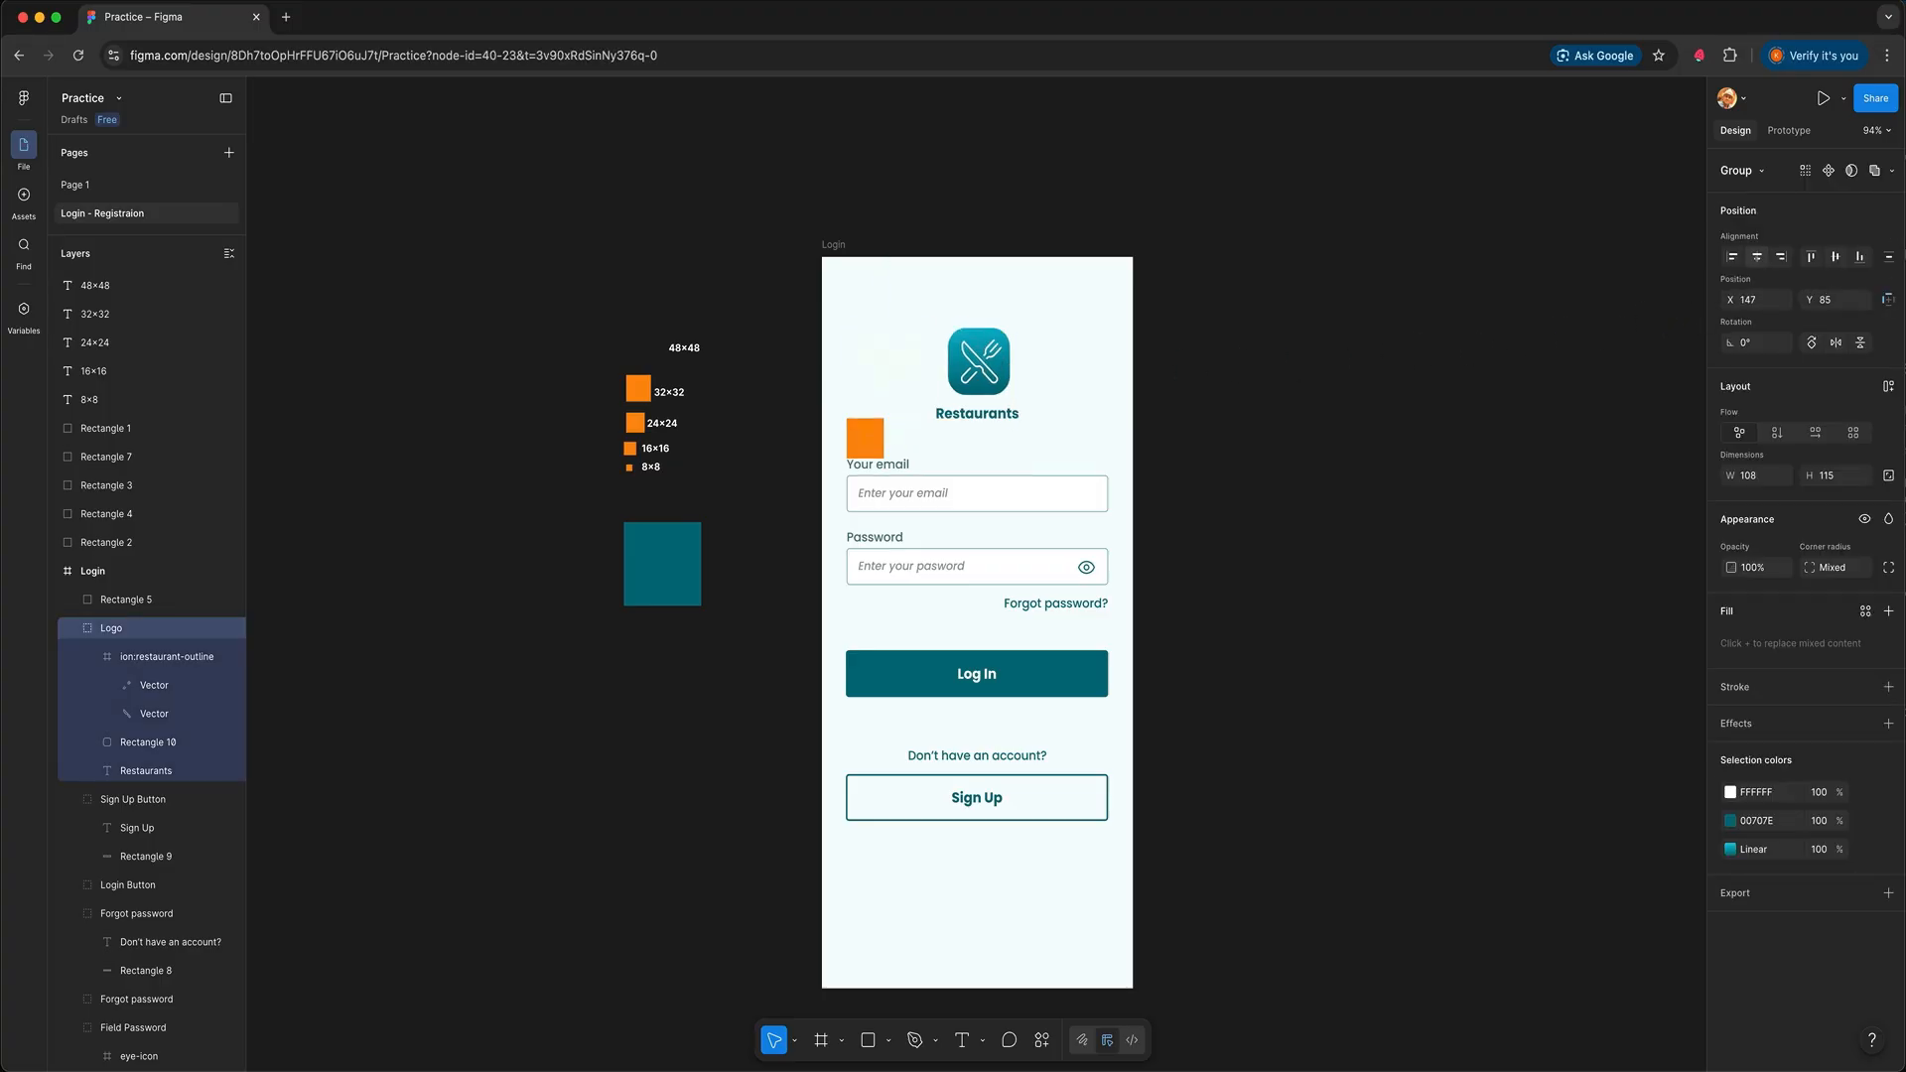
click(1310, 400)
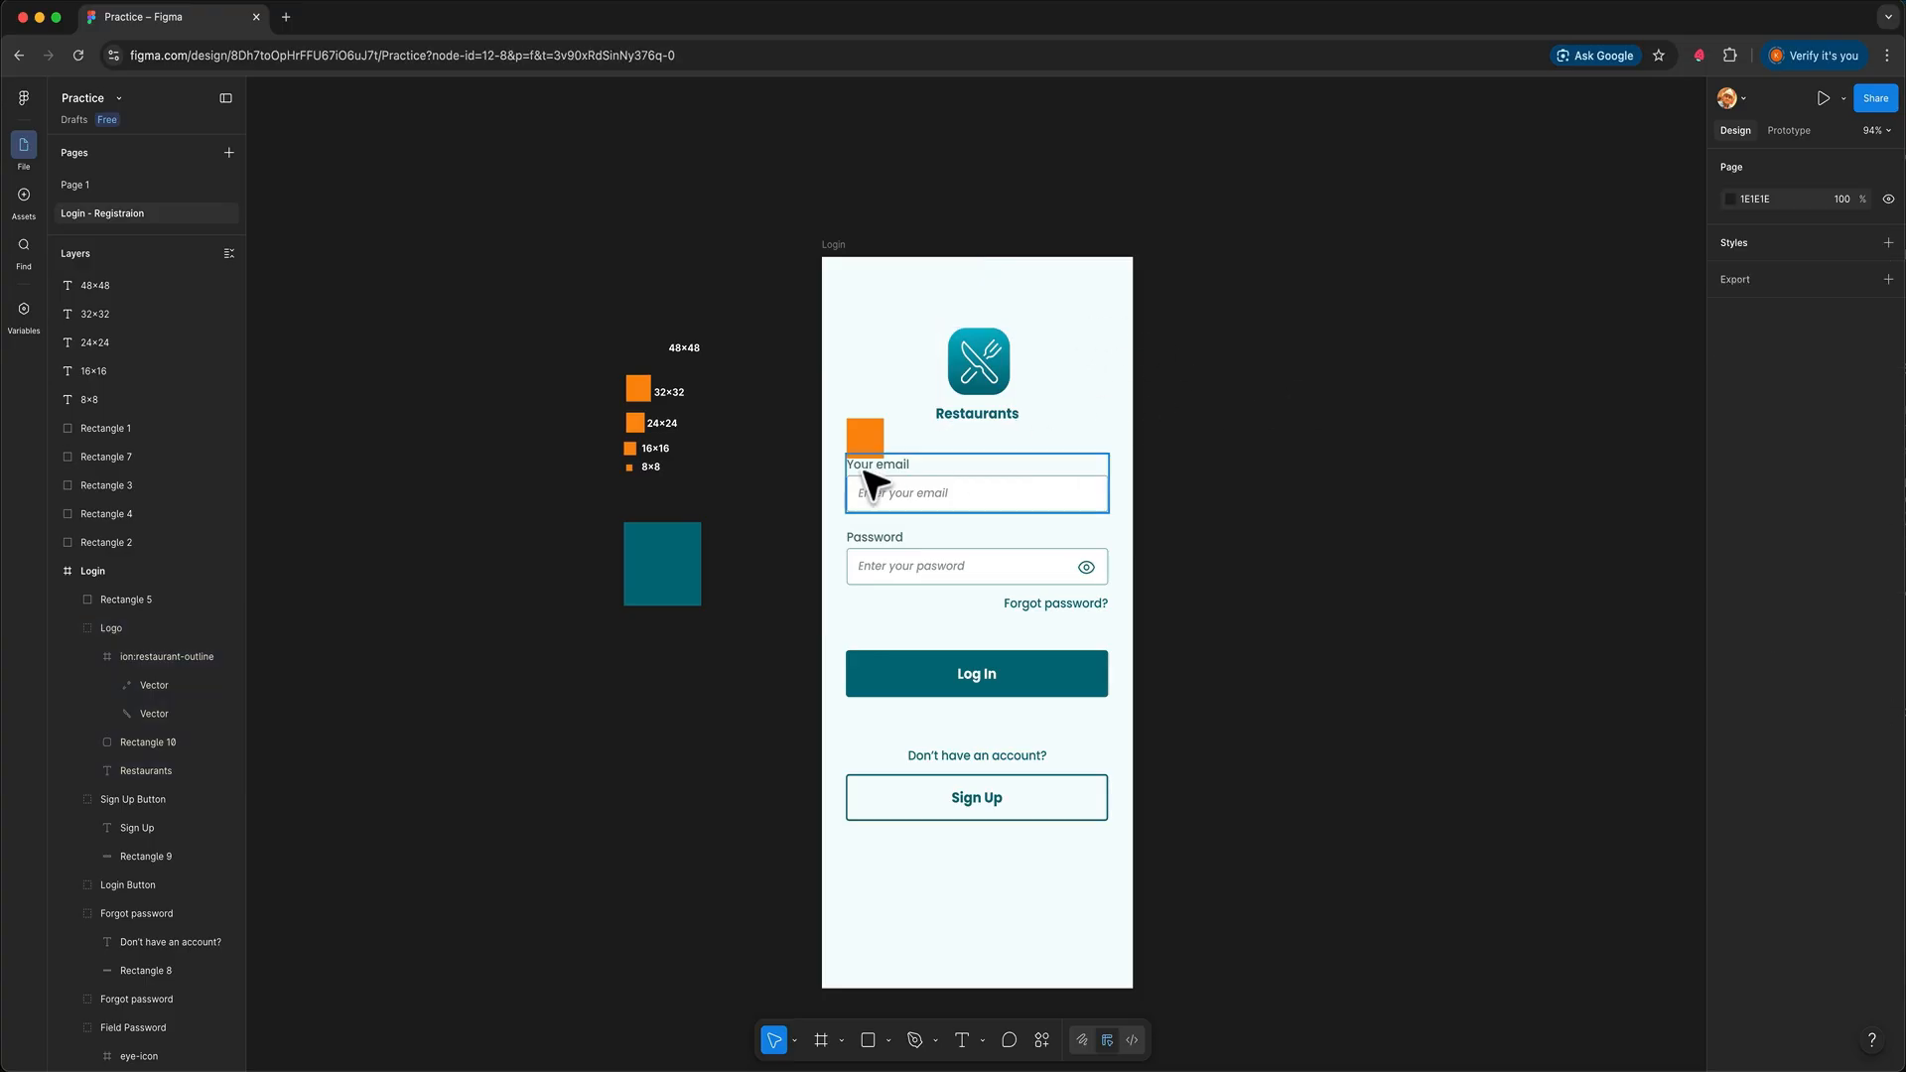
drag(878, 457, 646, 345)
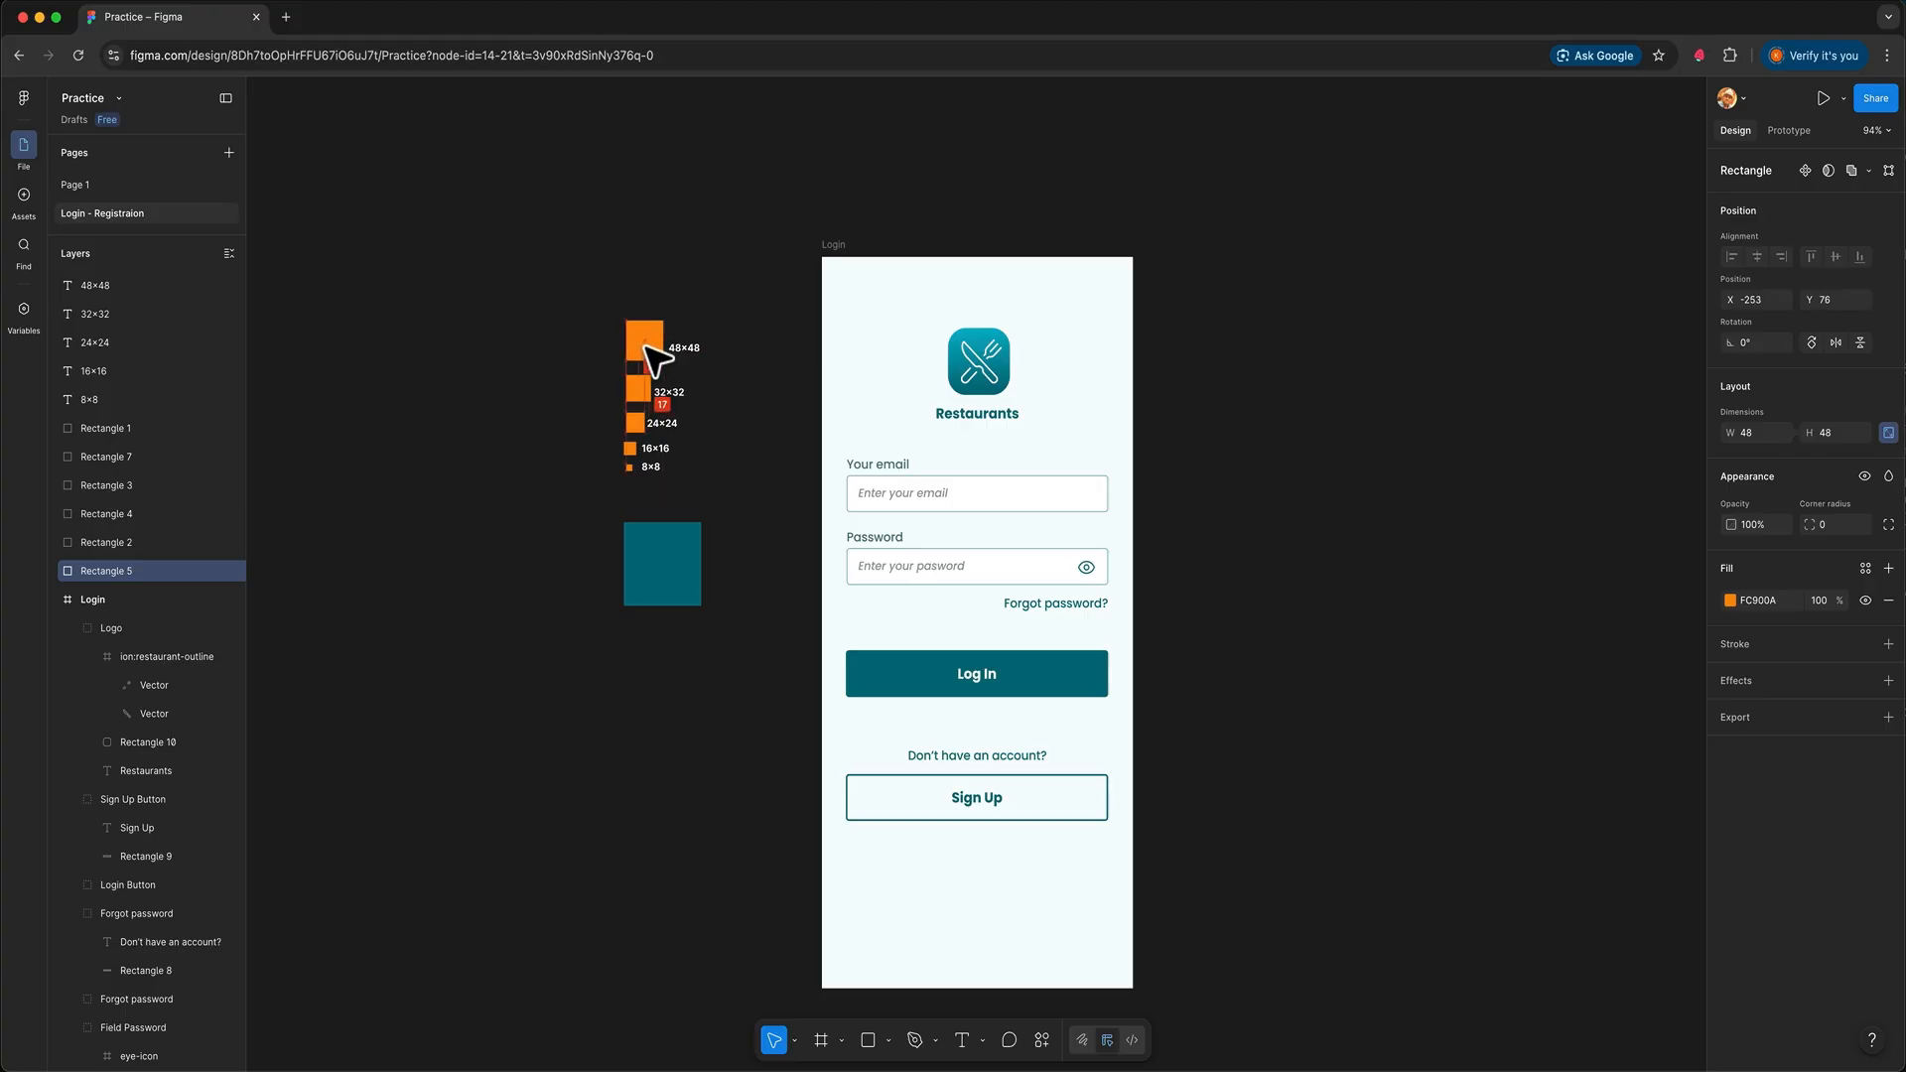
click(772, 410)
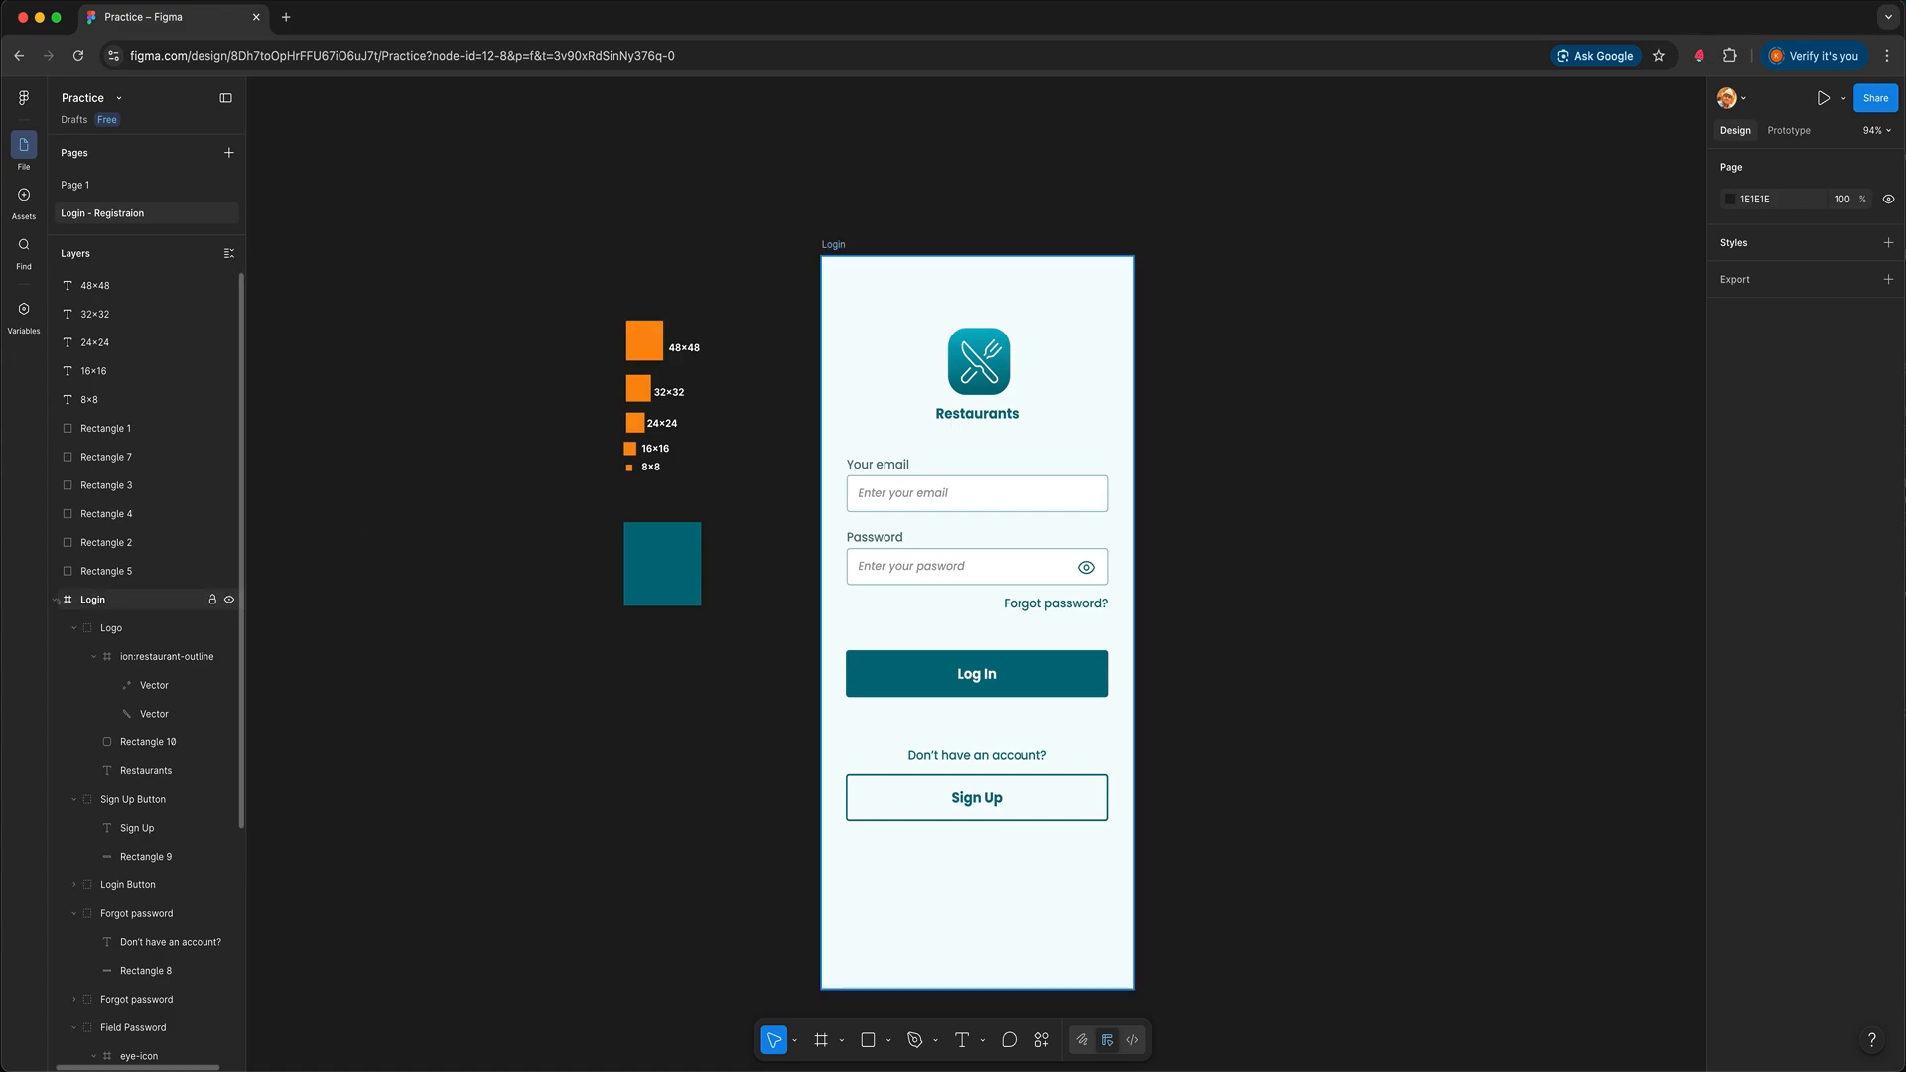
Show the hidden OS Helpers group in the Login frame
click(55, 599)
click(56, 599)
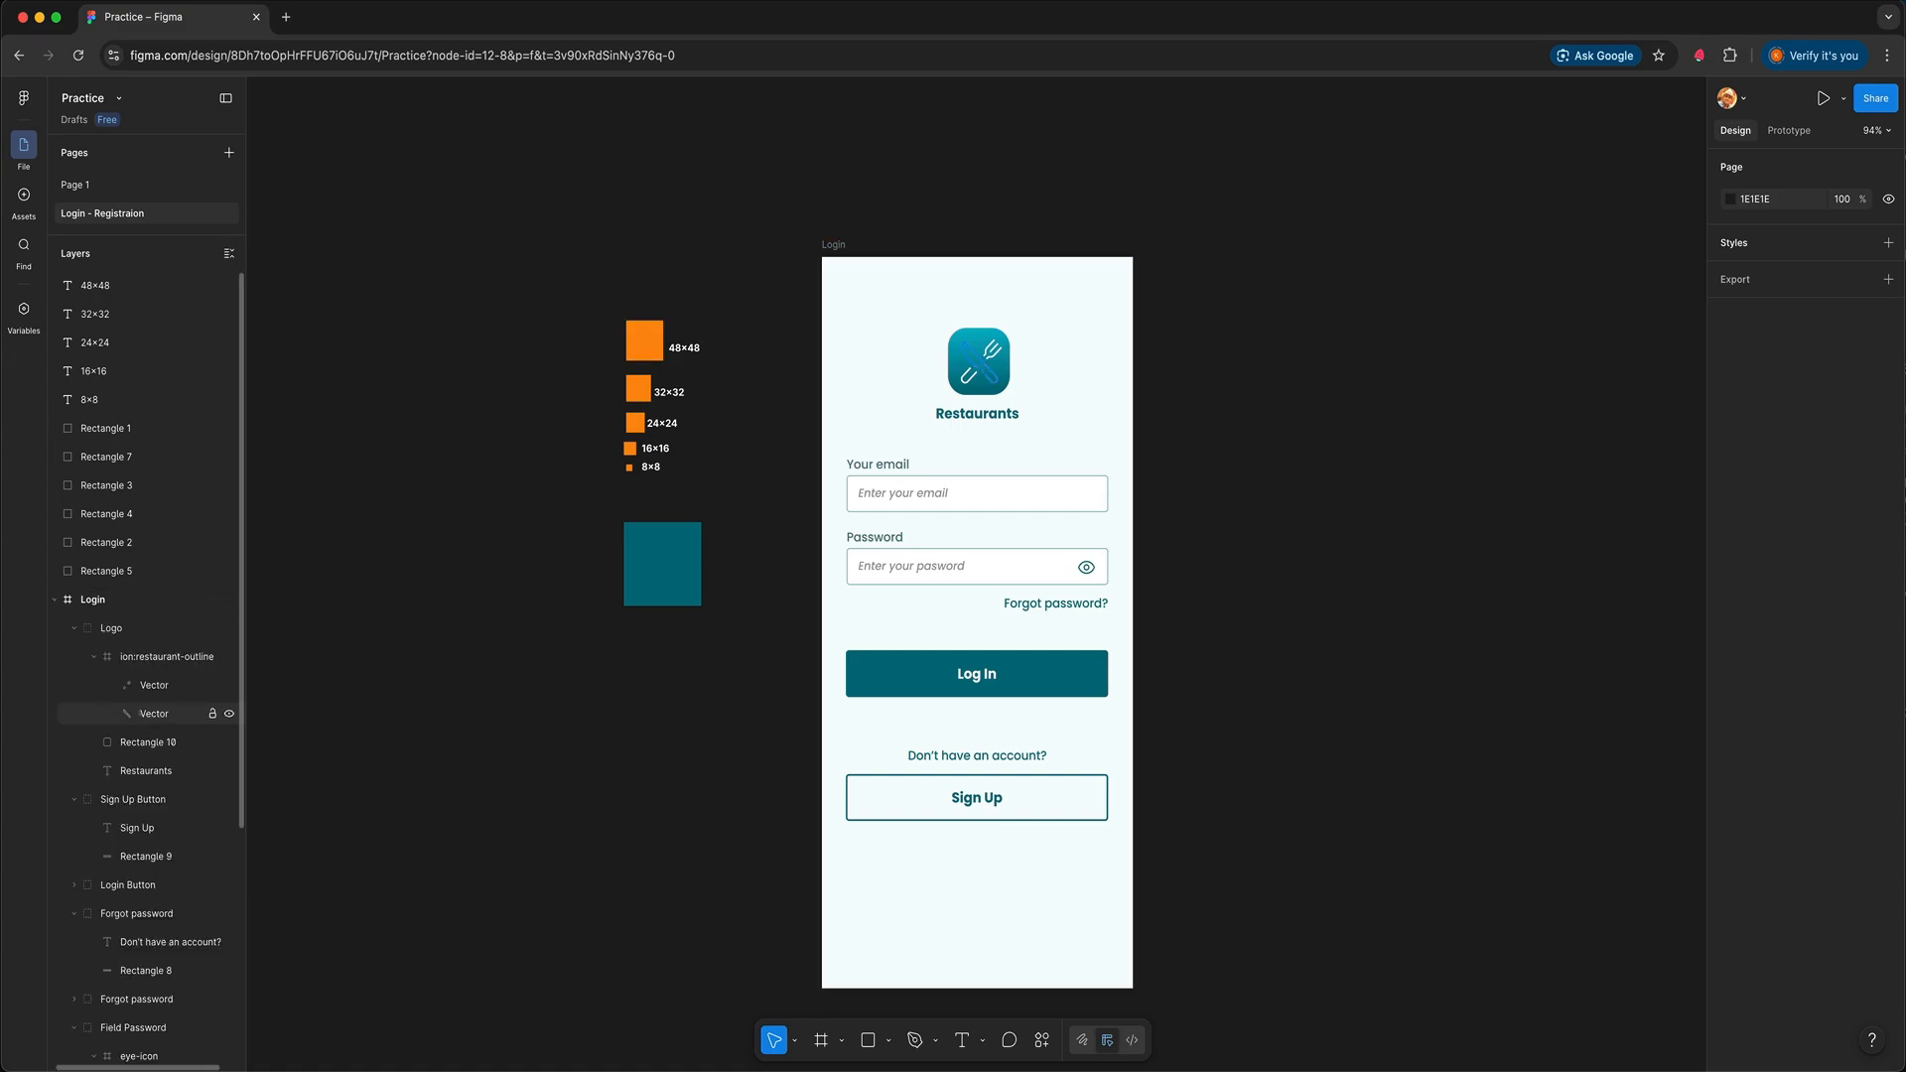
scroll(137, 695, down, 5)
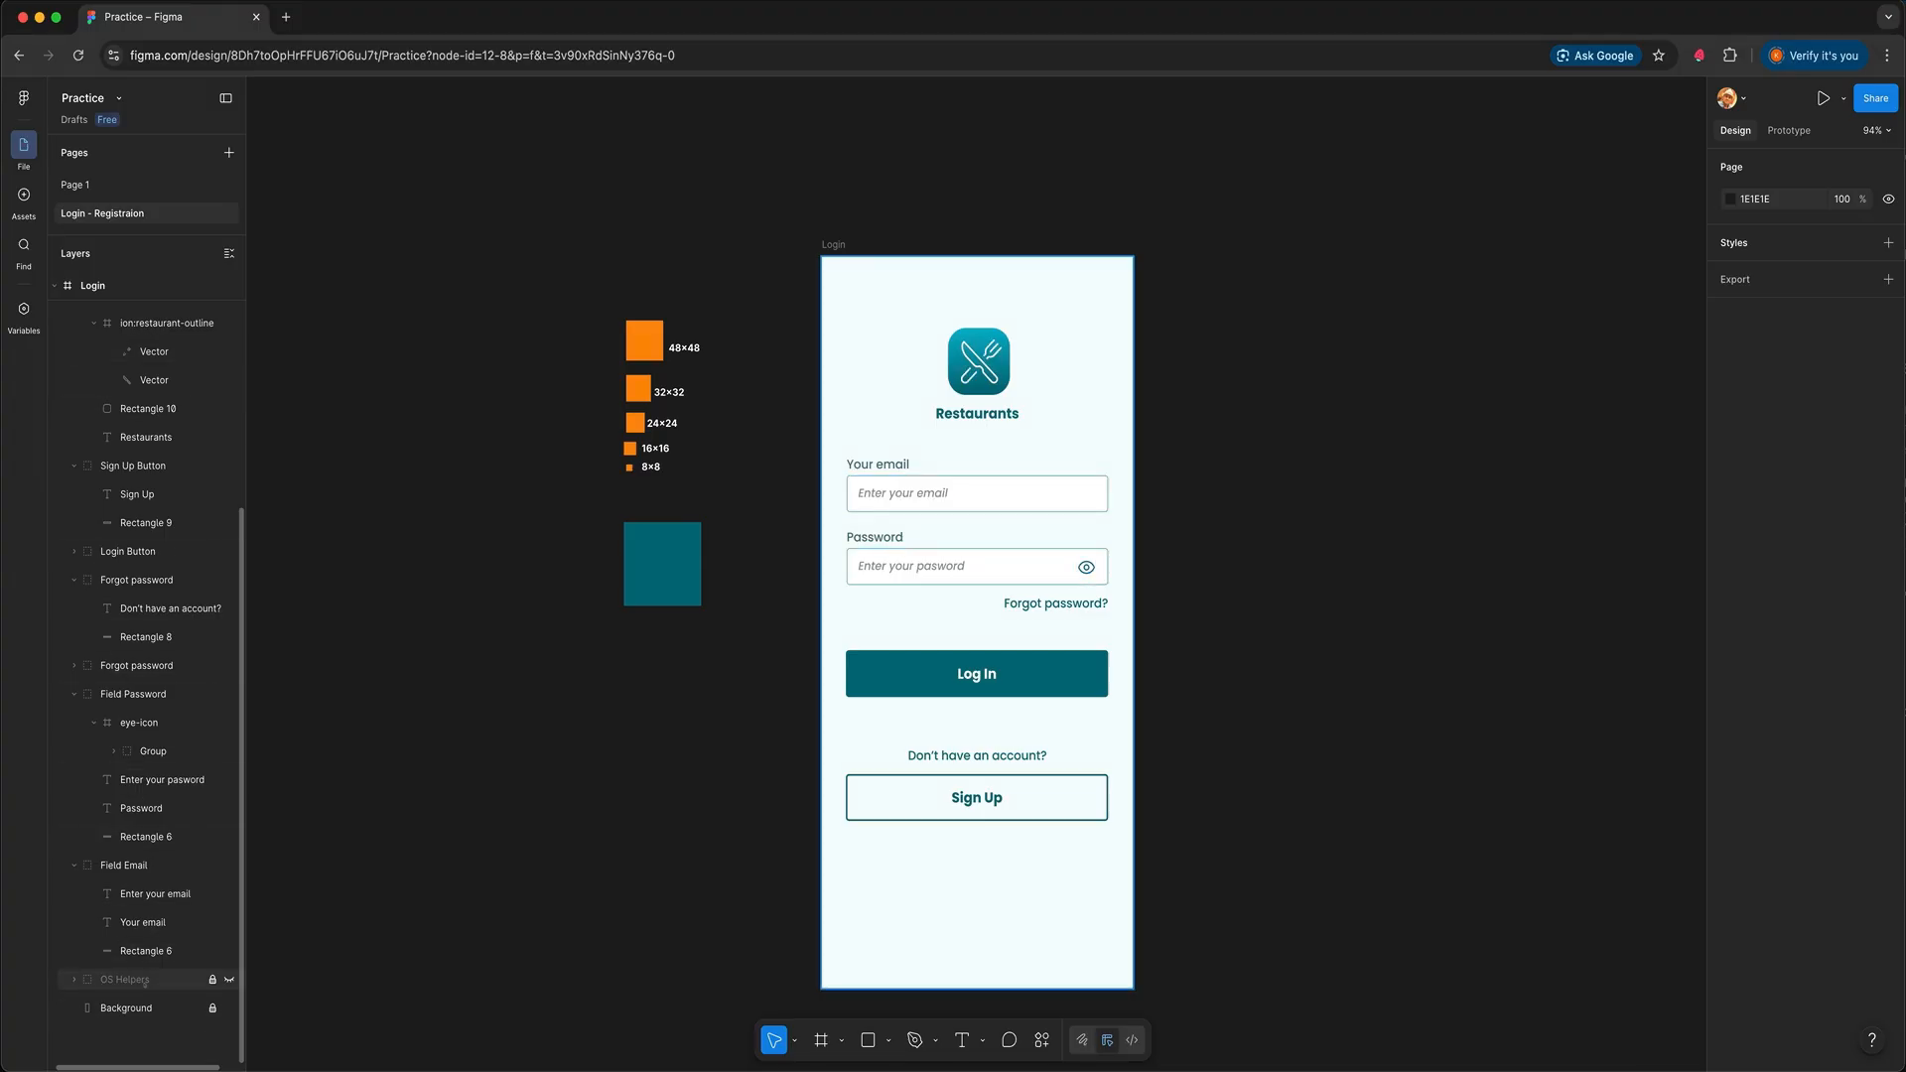
click(229, 980)
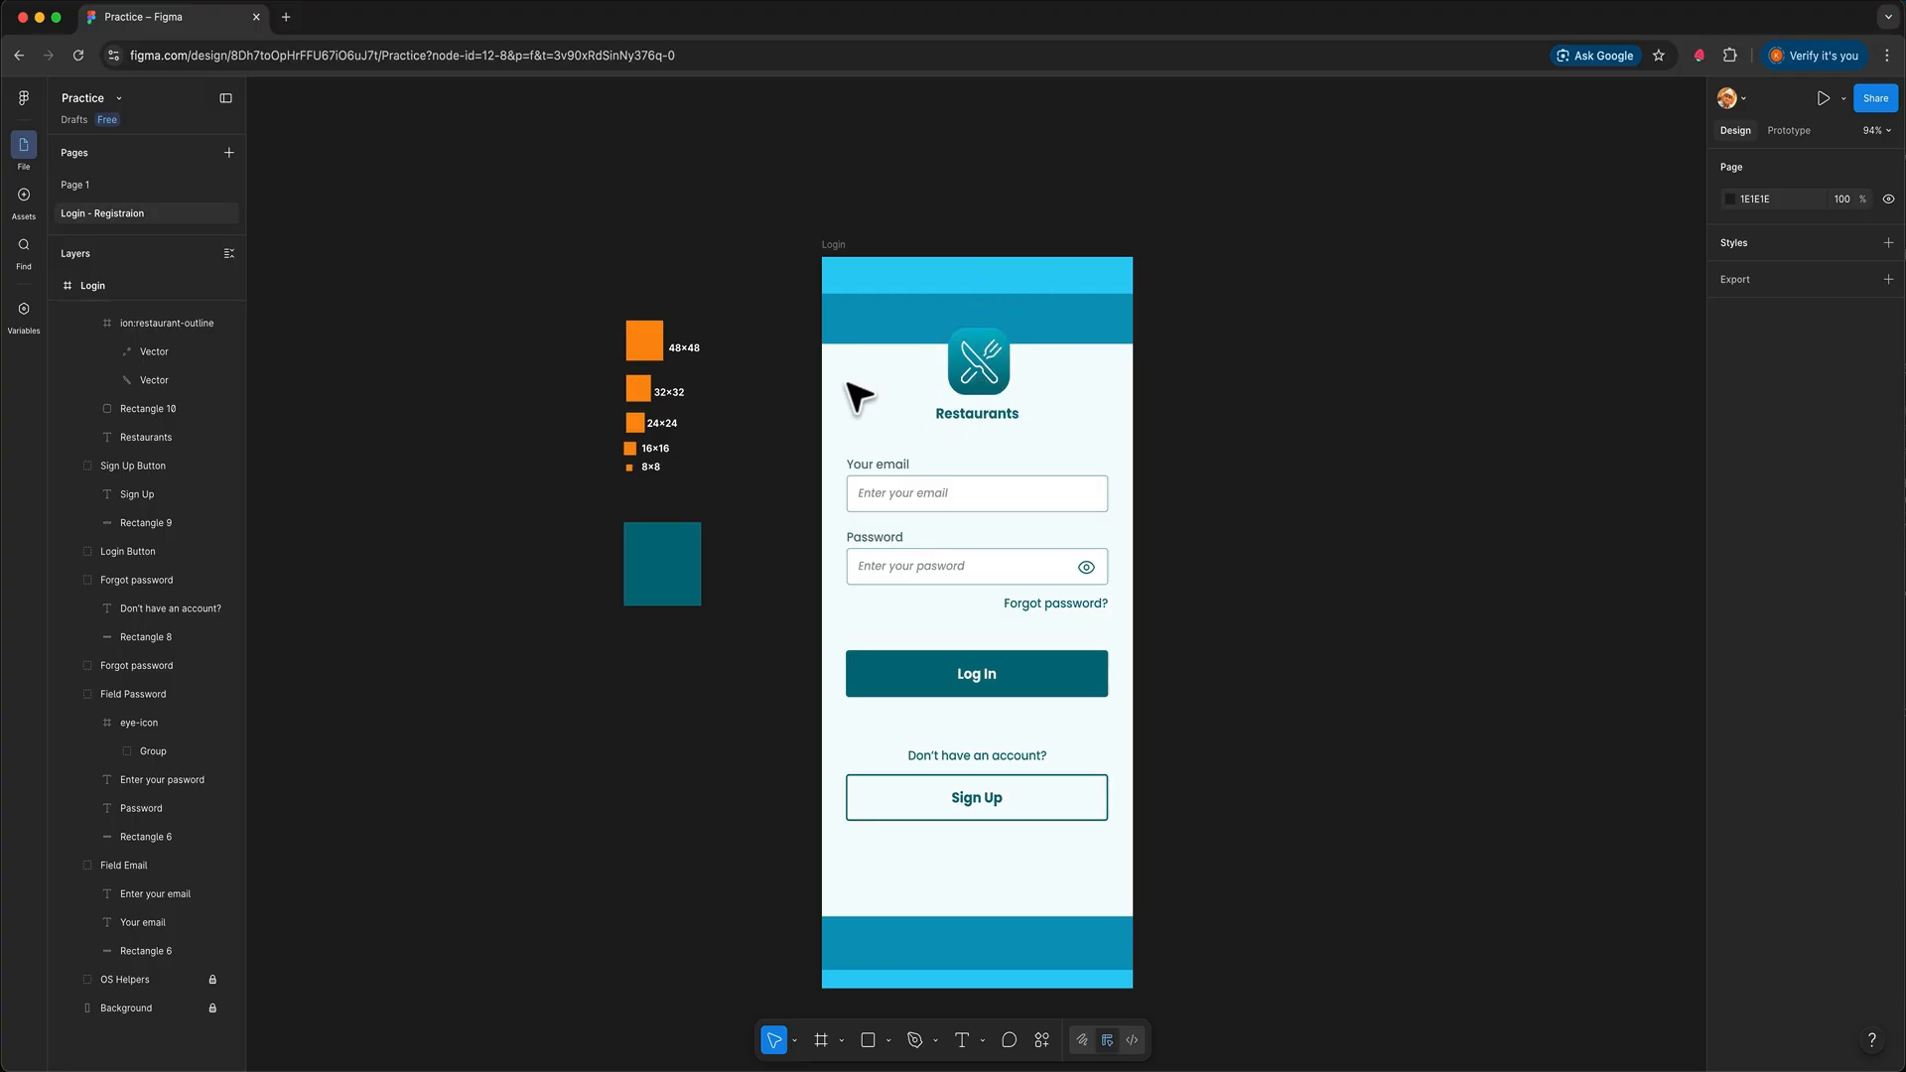
Move the logo, fields, links and buttons up together by about 30 px, and hide the OS Helpers group
drag(840, 377, 1156, 855)
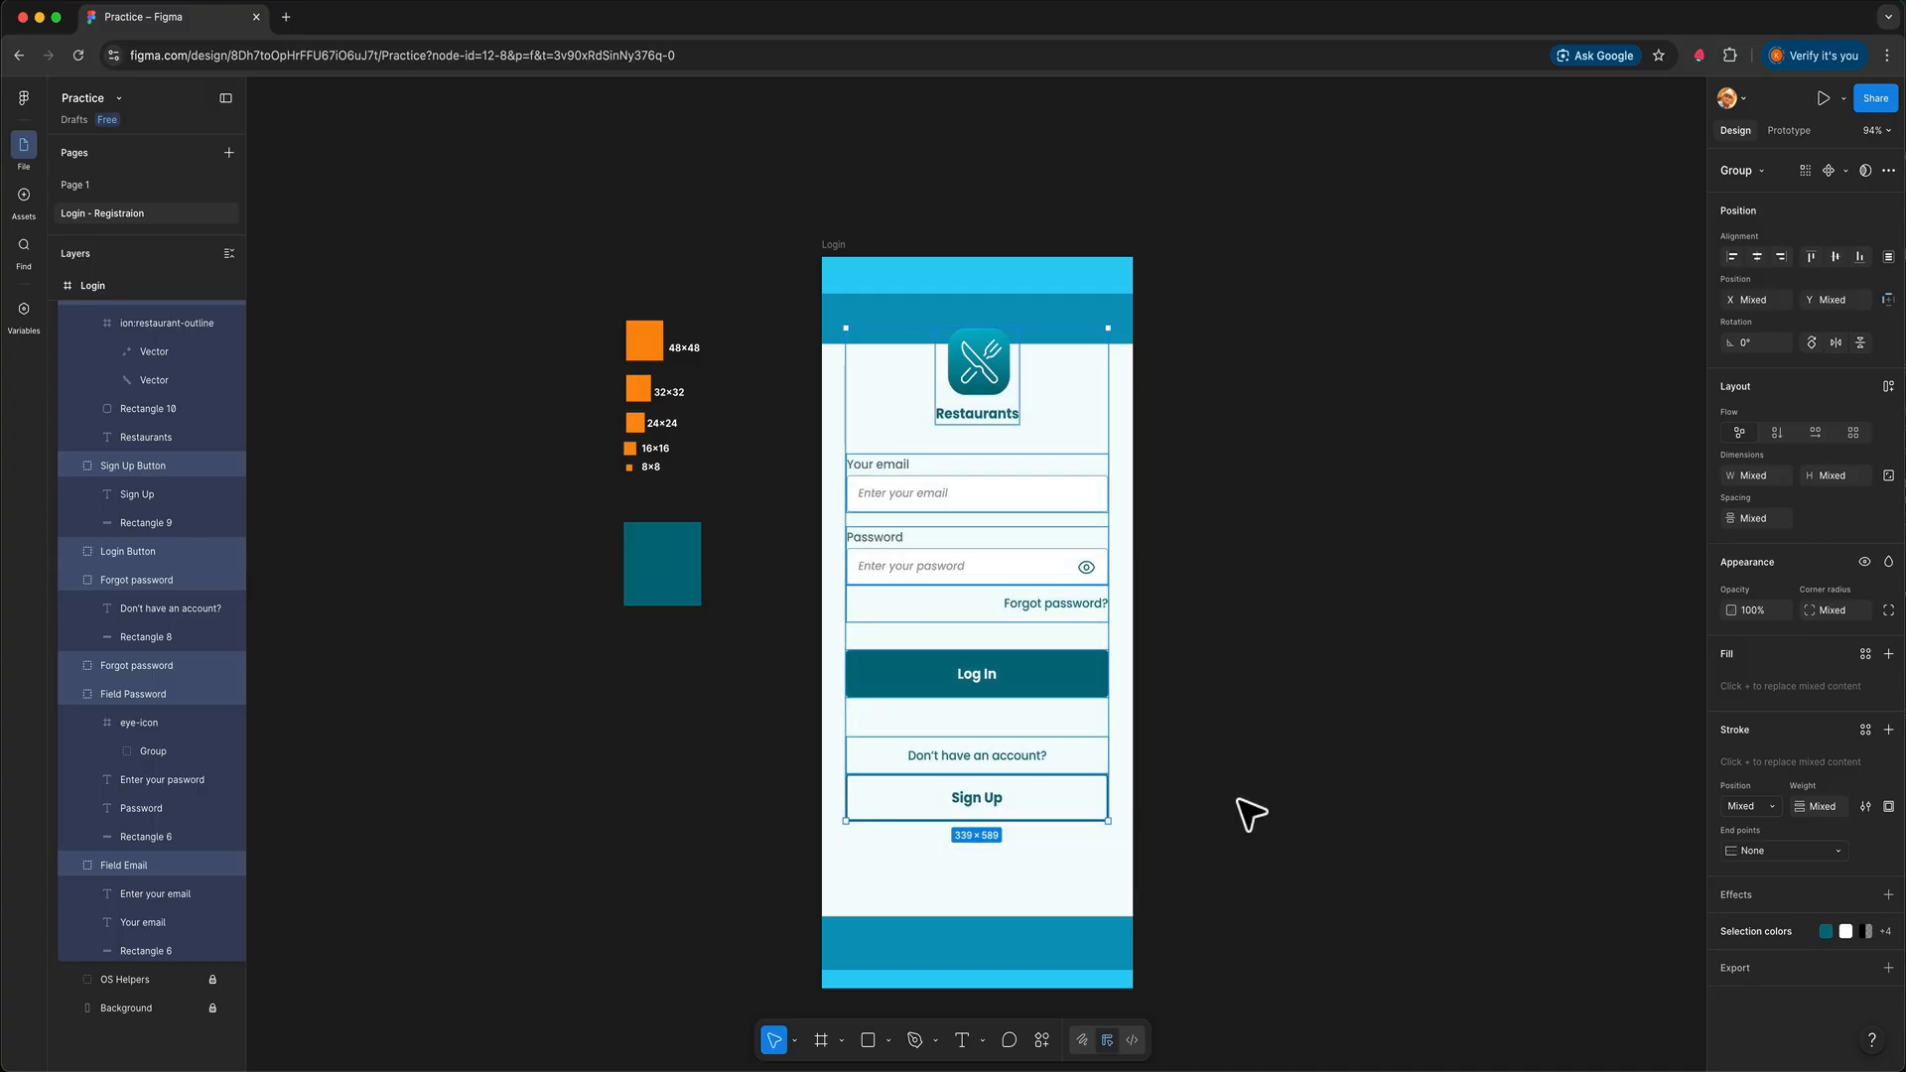
key(shift+Up)
key(shift+Up)
key(shift+Up)
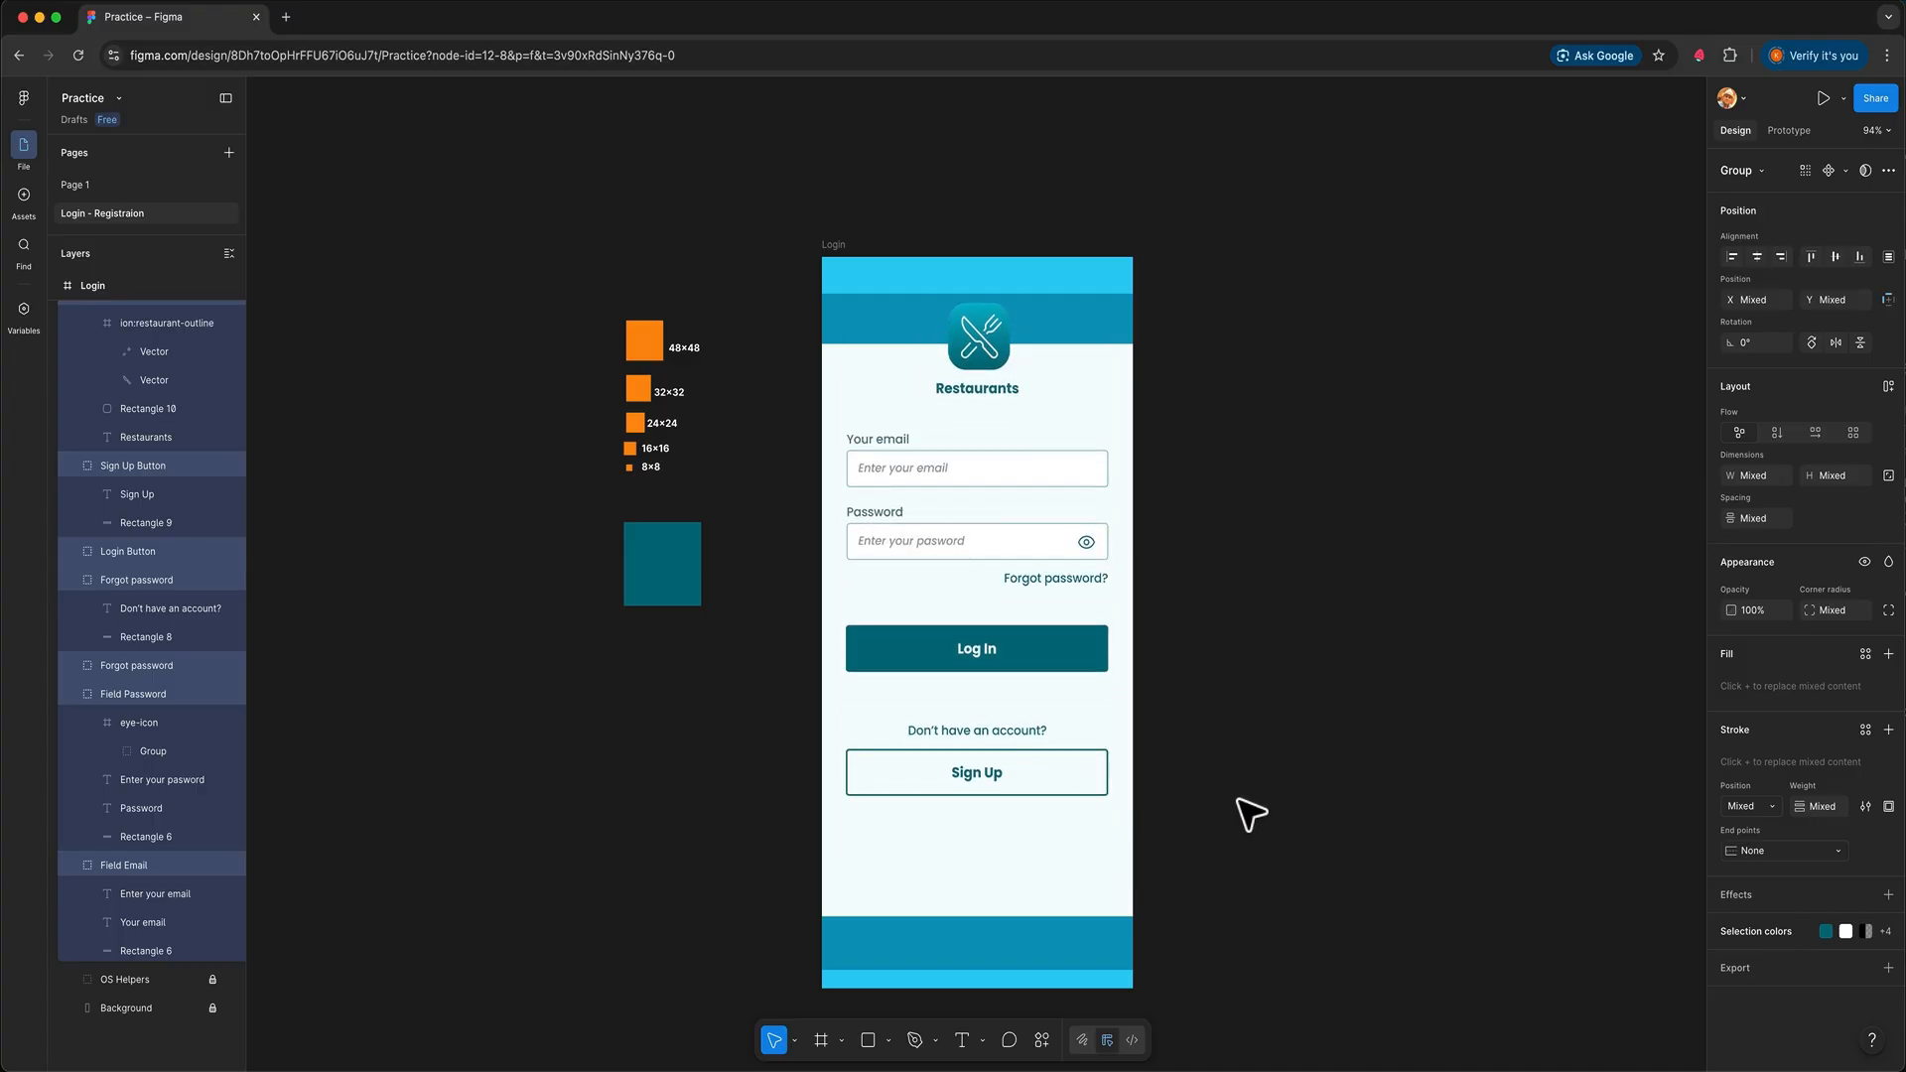
click(1249, 810)
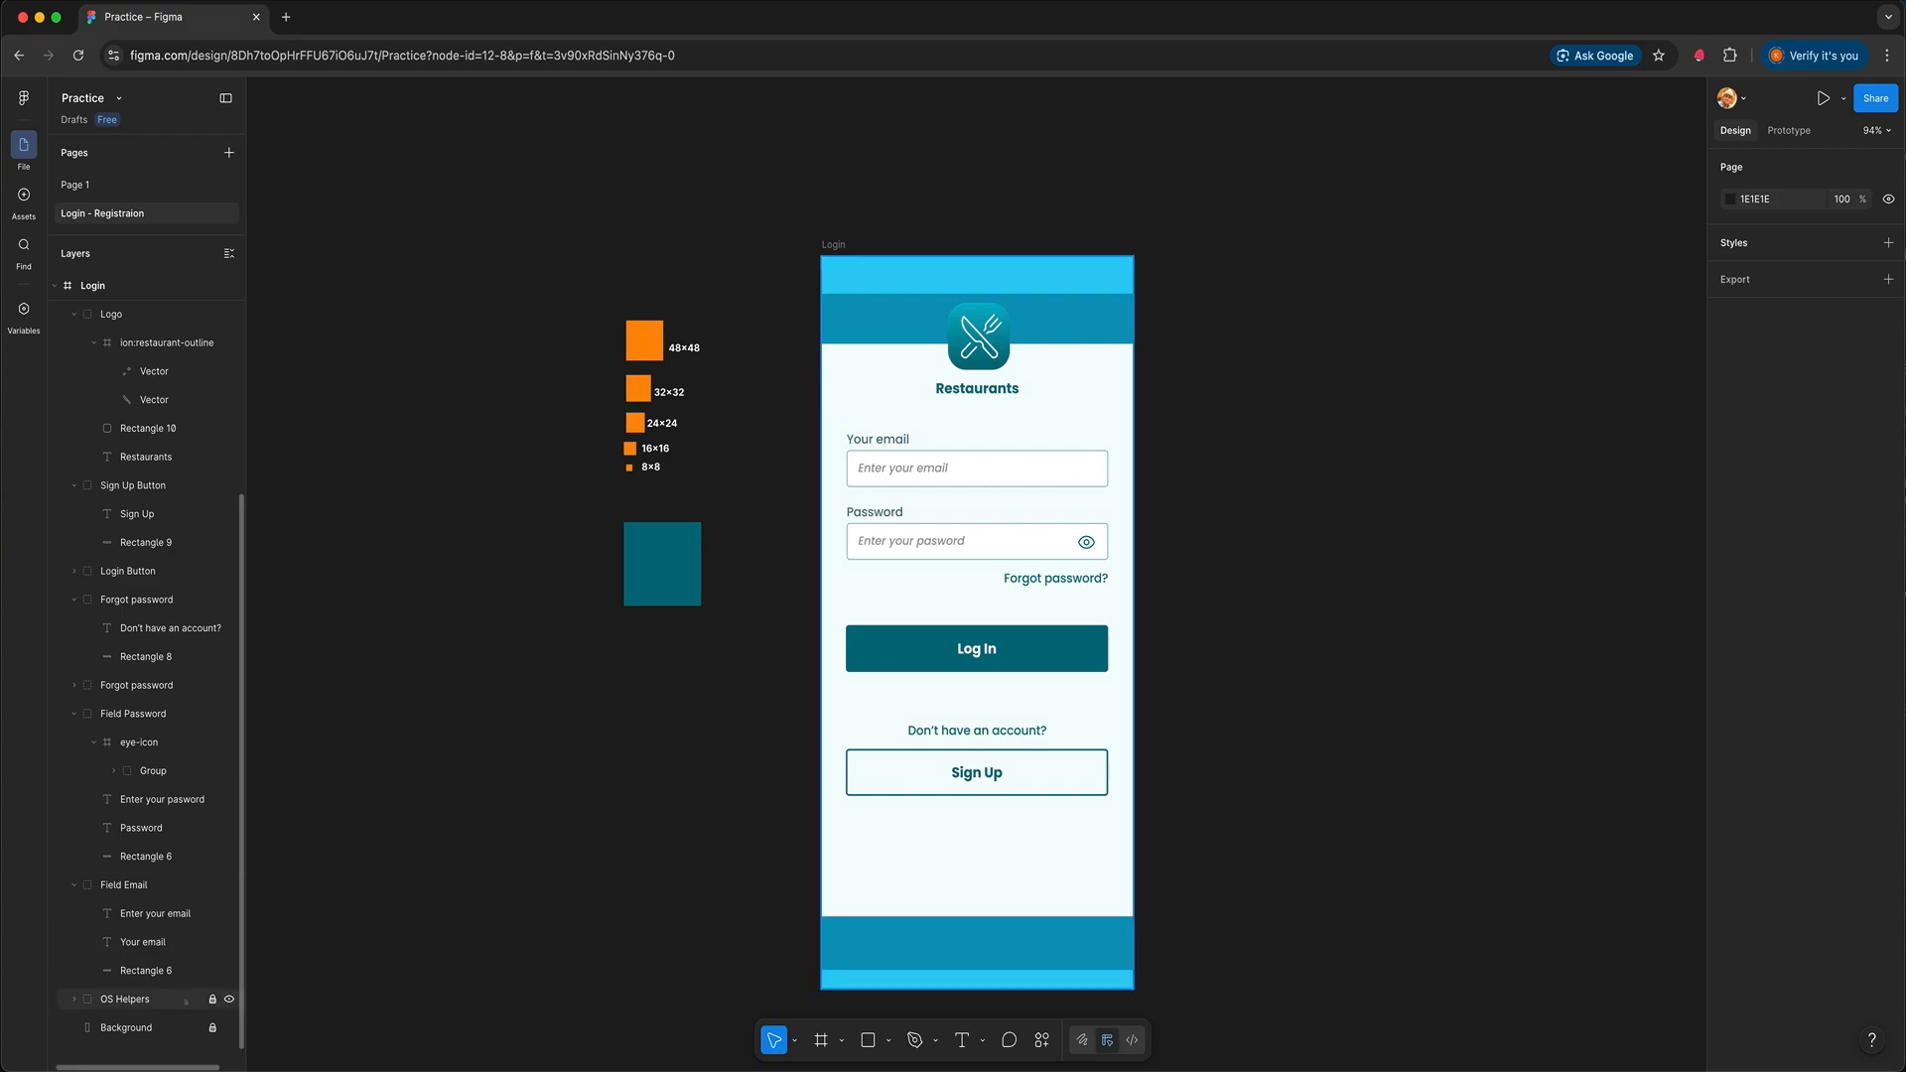
click(229, 999)
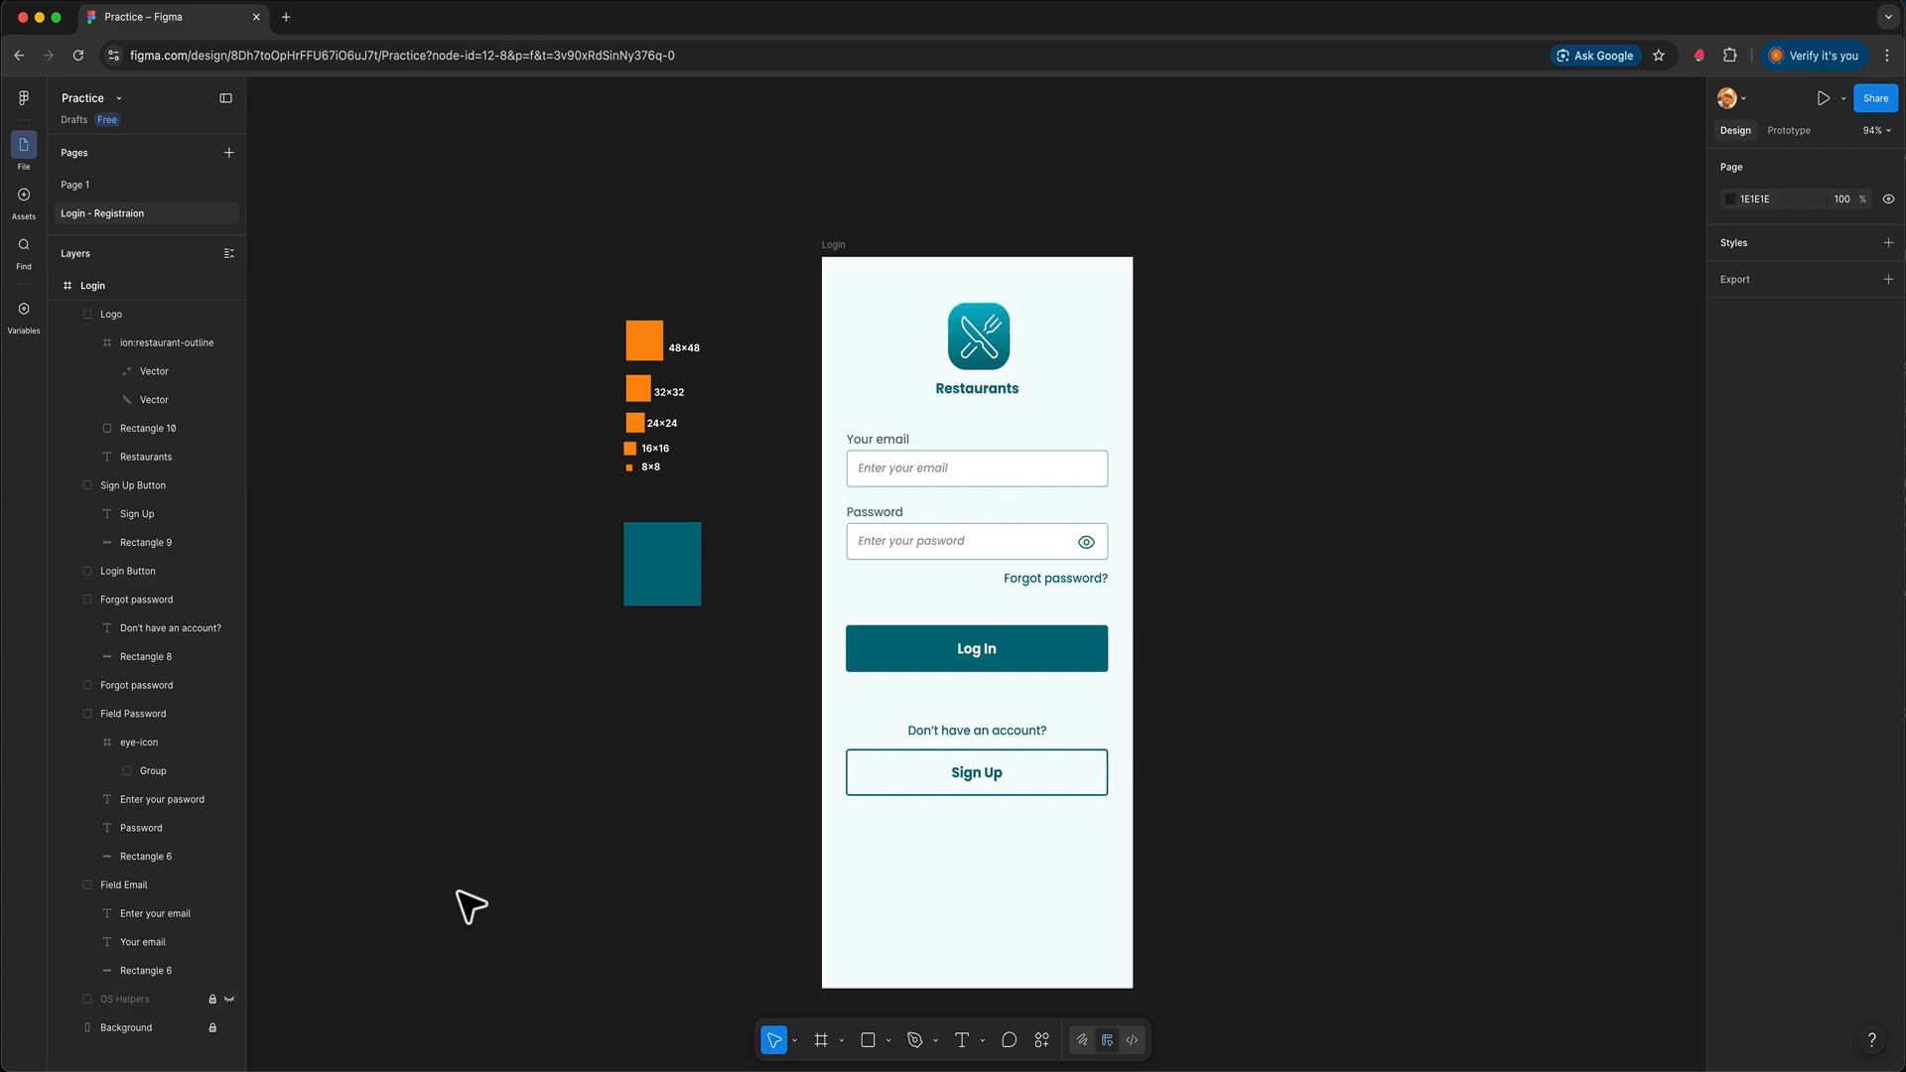